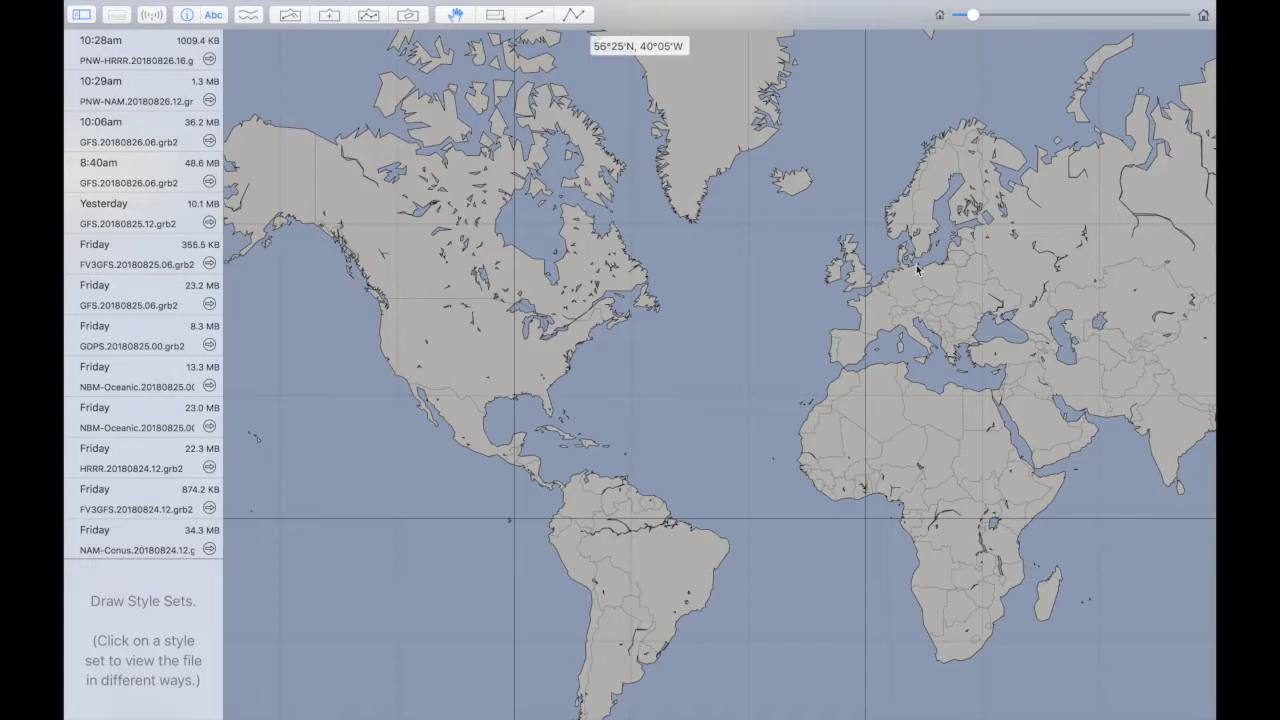
- Switch to Safari and read the LuckGrib blog post "Introducing the National Blend of Models"
key(super+Tab)
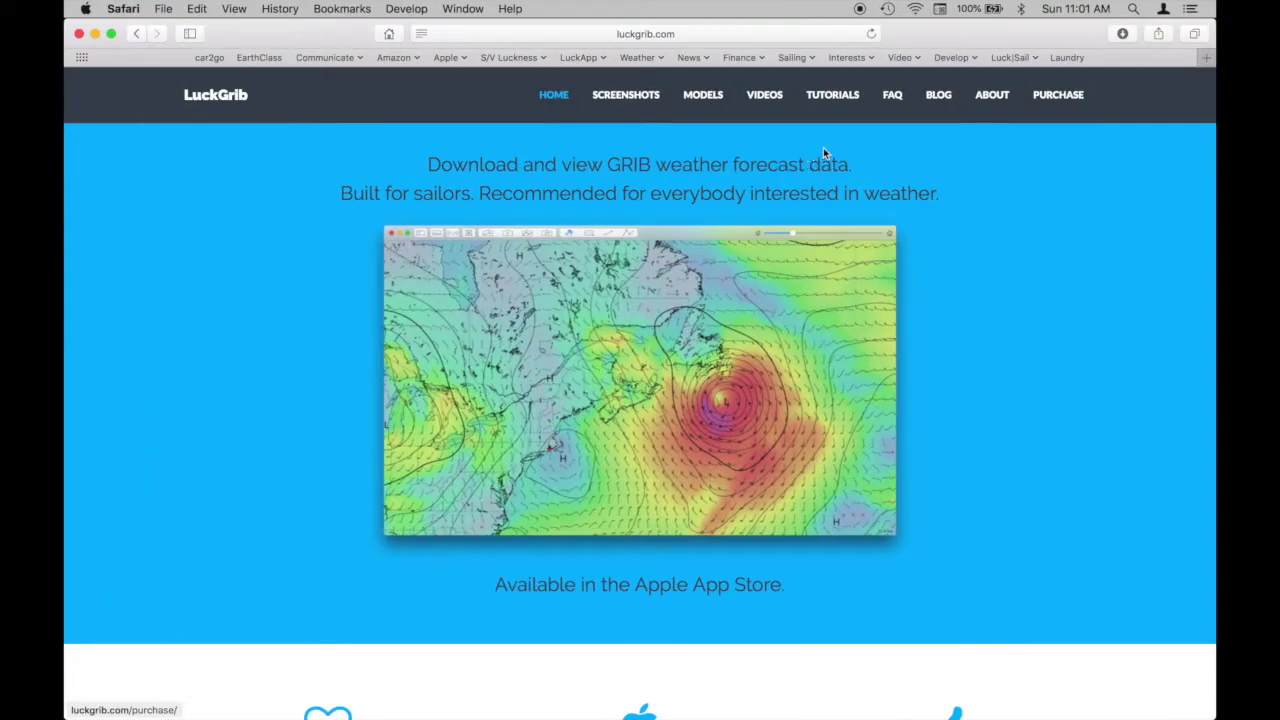
click(938, 96)
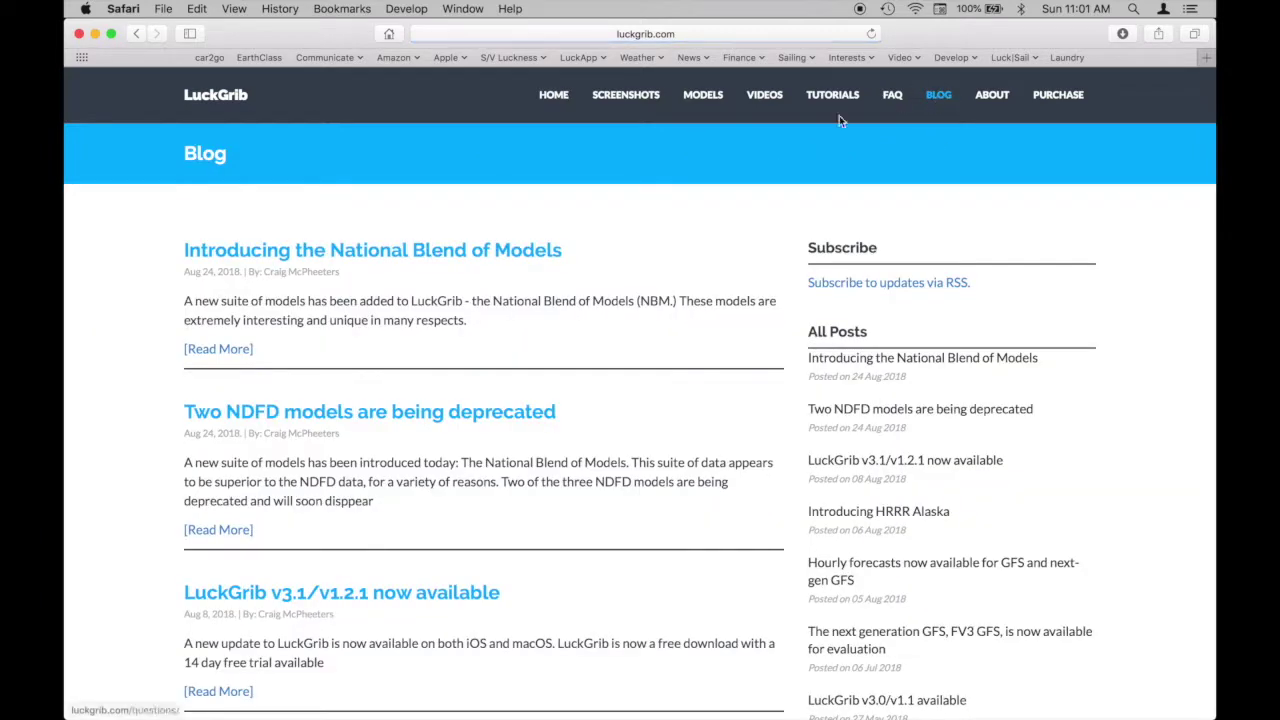
click(537, 257)
scroll(532, 416, down, 10)
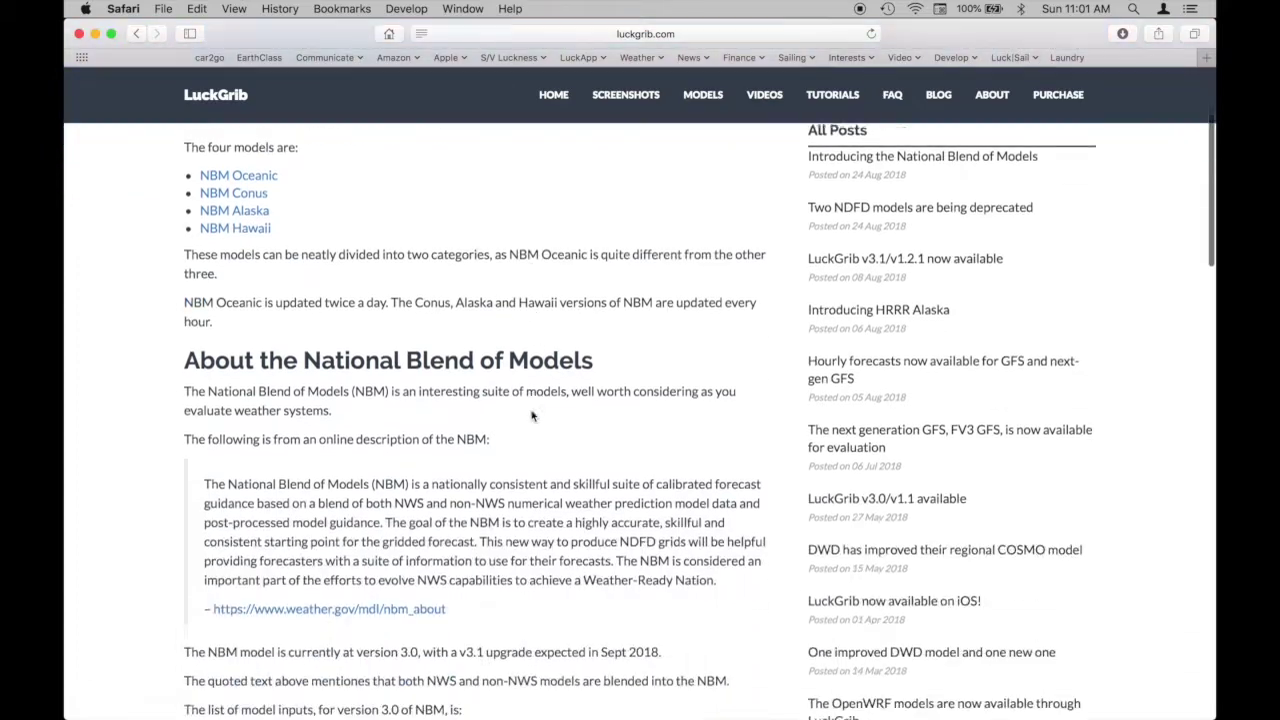
scroll(531, 415, down, 10)
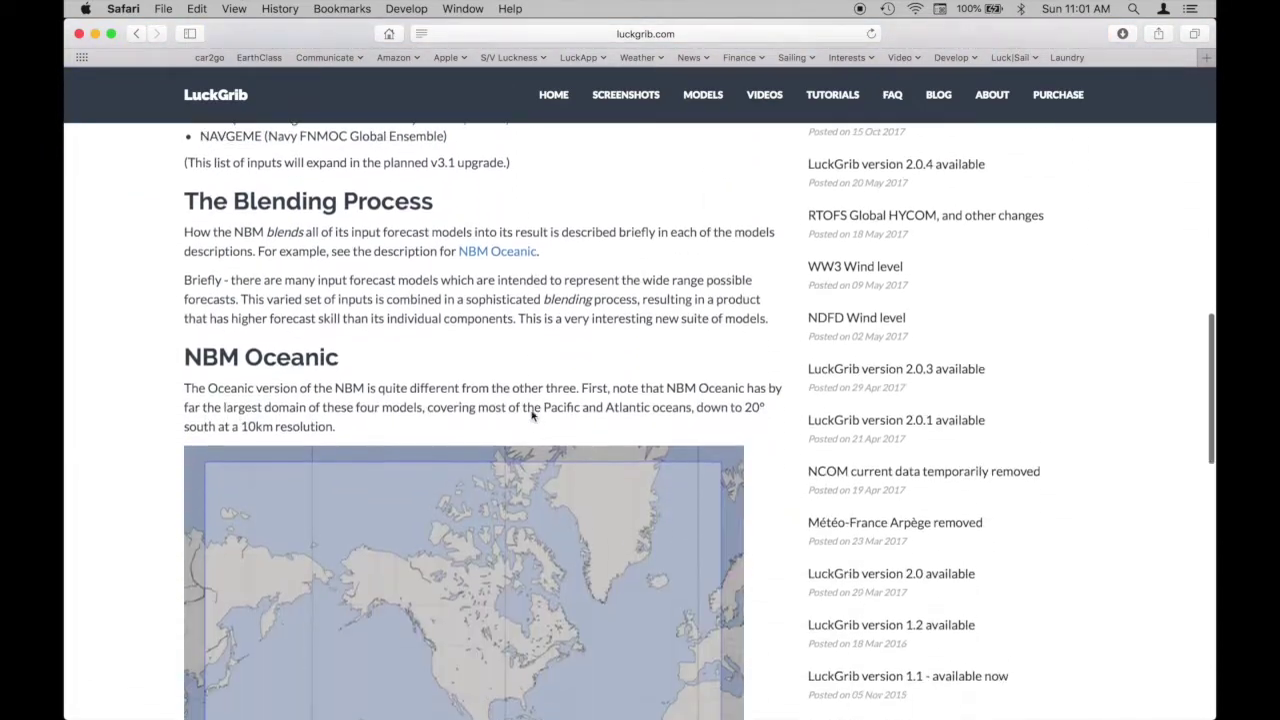
scroll(531, 416, up, 12)
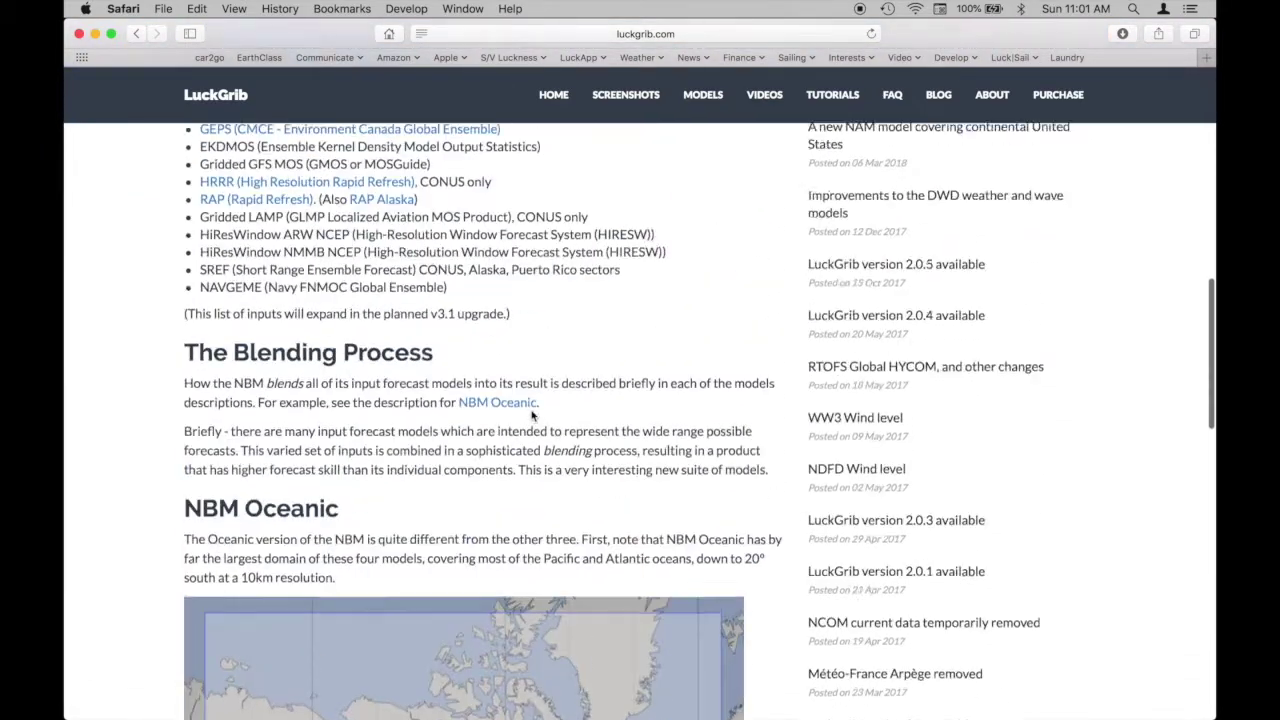
scroll(532, 416, up, 6)
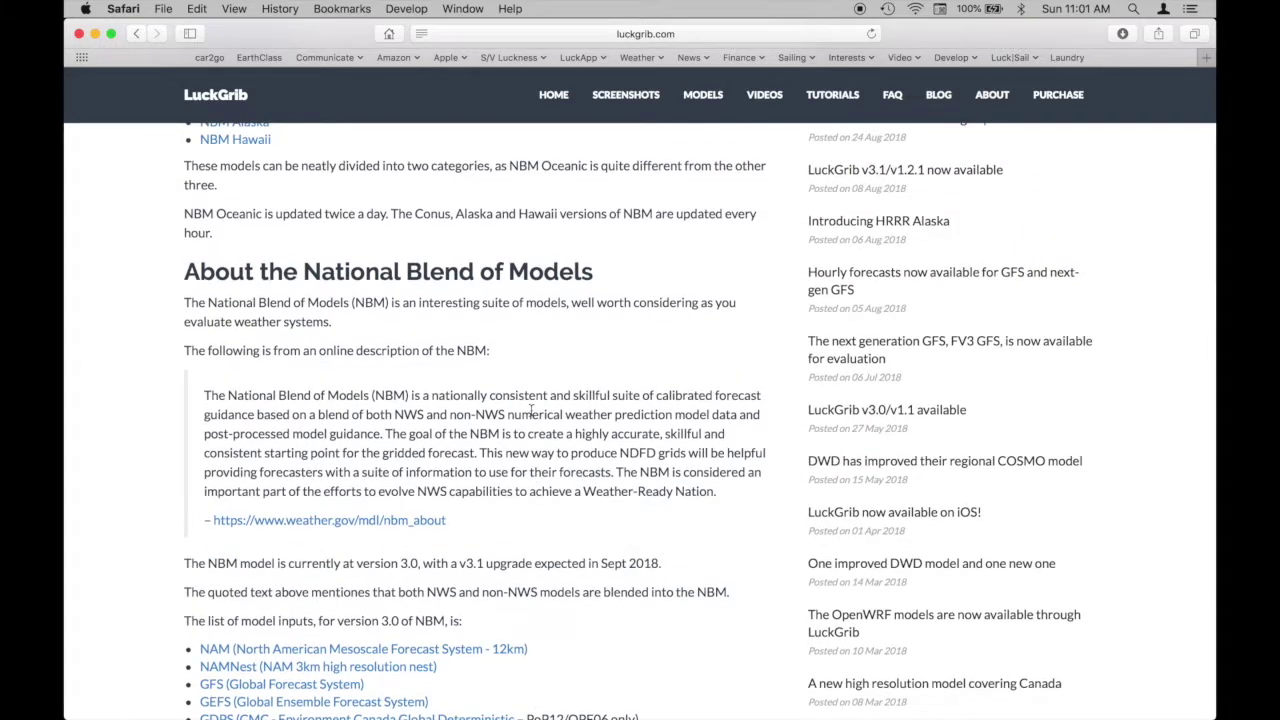
scroll(532, 410, up, 3)
- Open the tutorial "Introduction to NBM Oceanic winds" and read its section on wind speed and direction
click(822, 100)
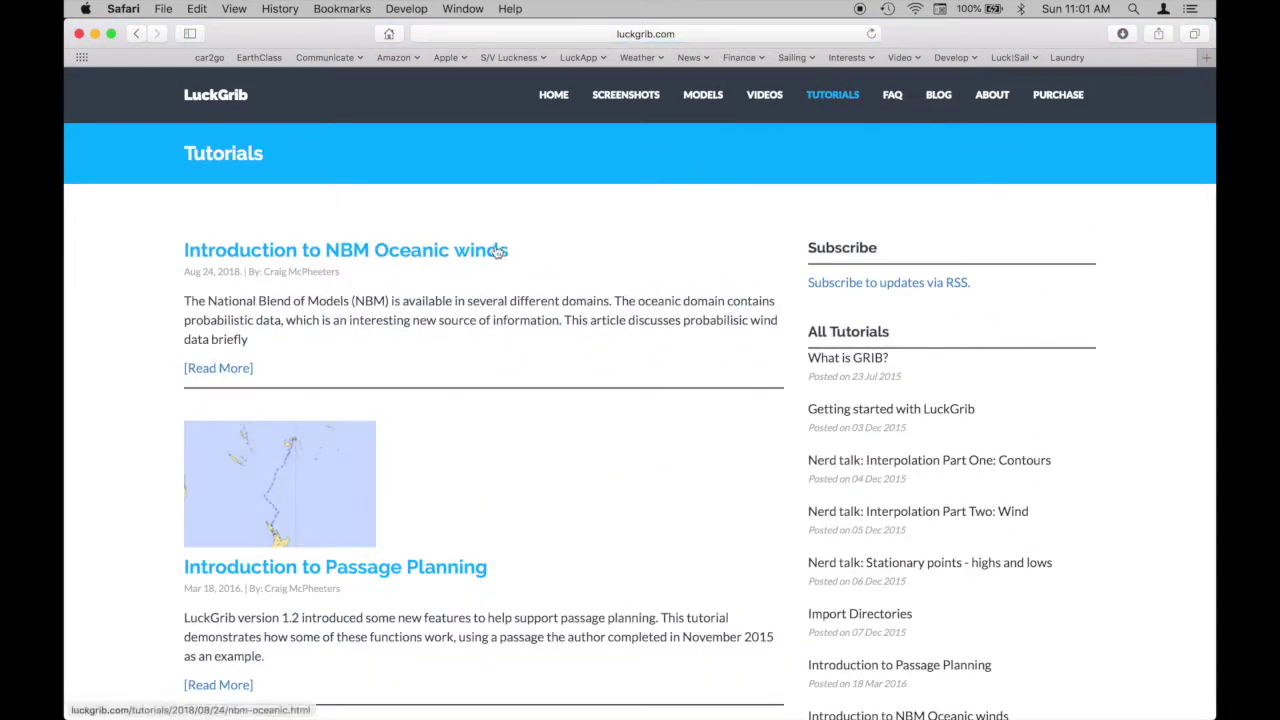
click(492, 252)
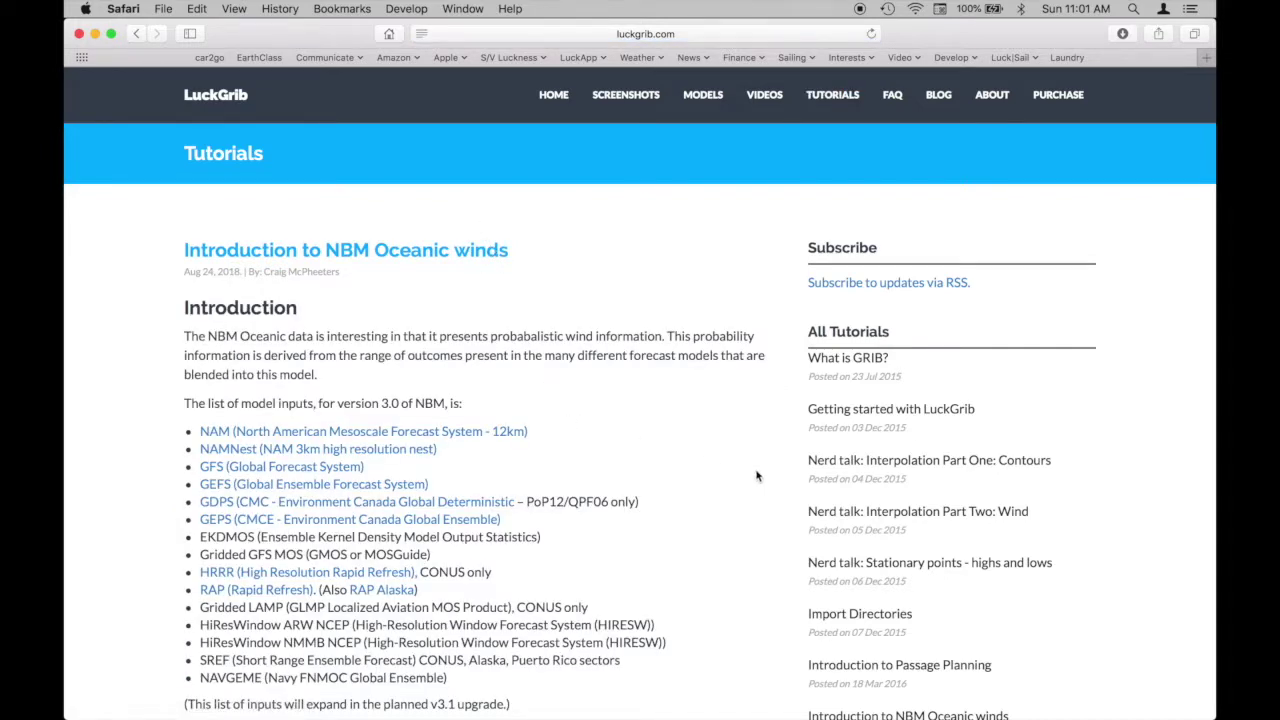
scroll(772, 481, down, 5)
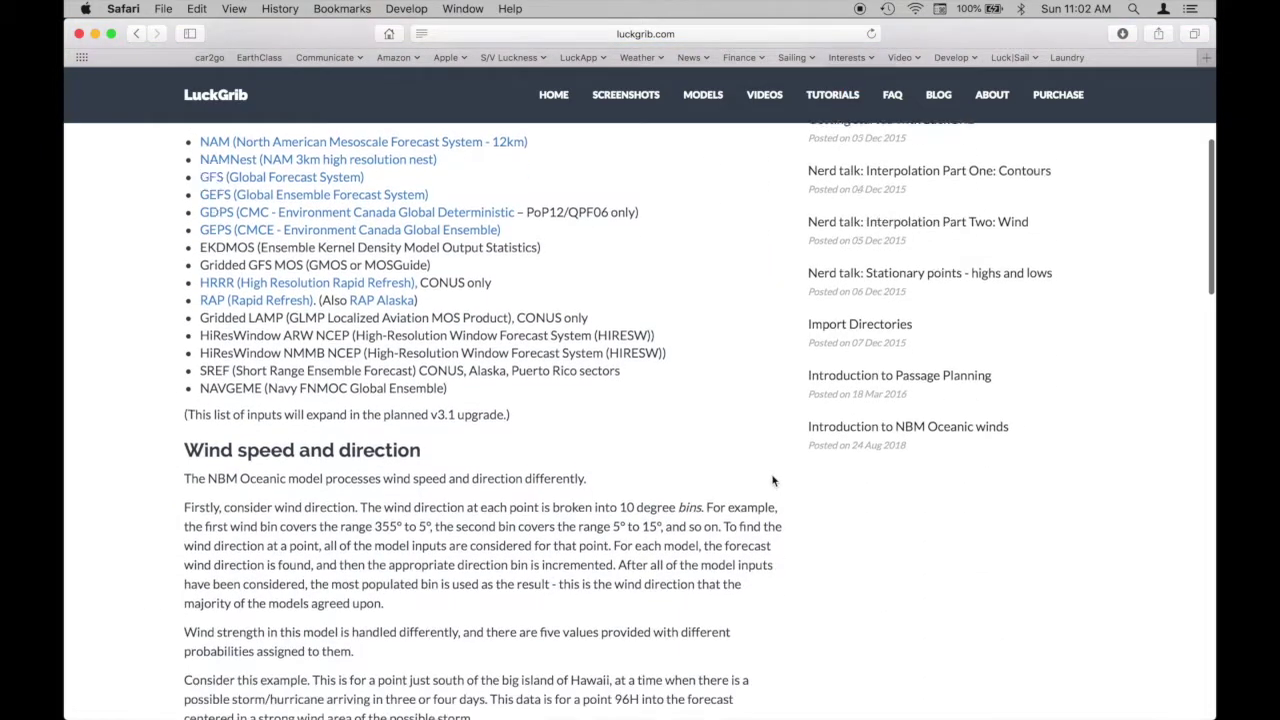
scroll(772, 481, down, 1)
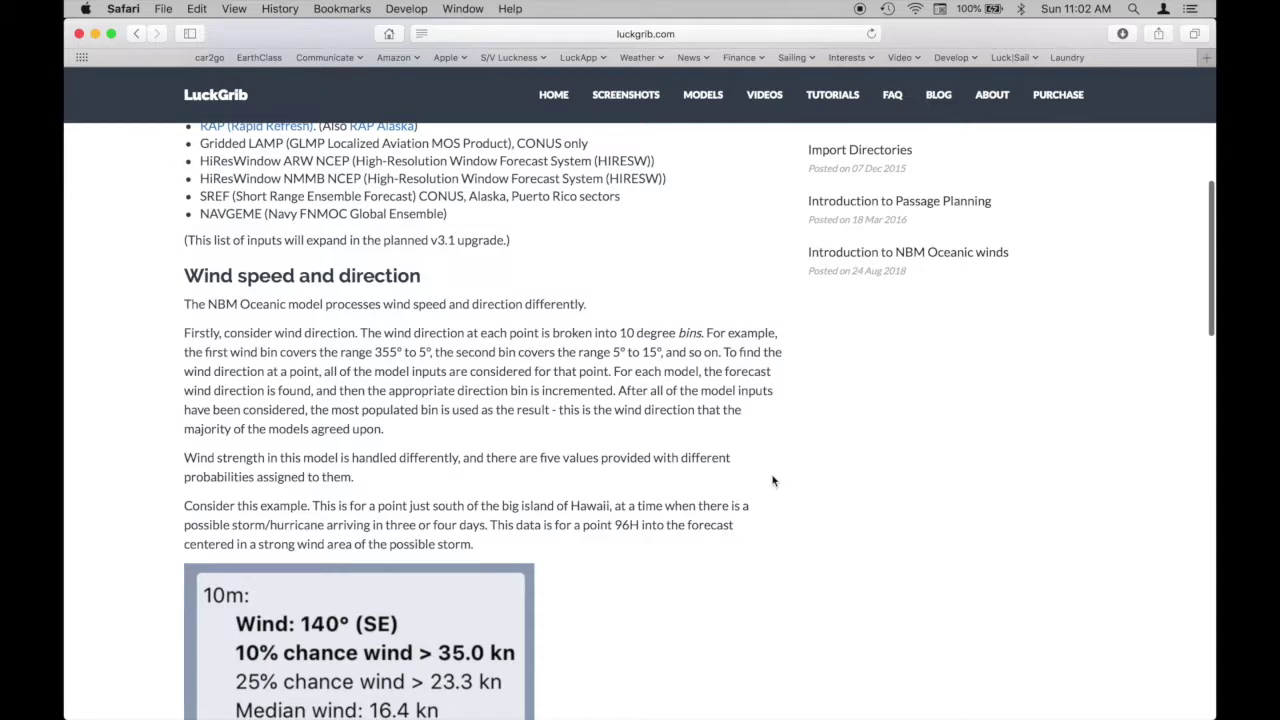
scroll(772, 481, down, 5)
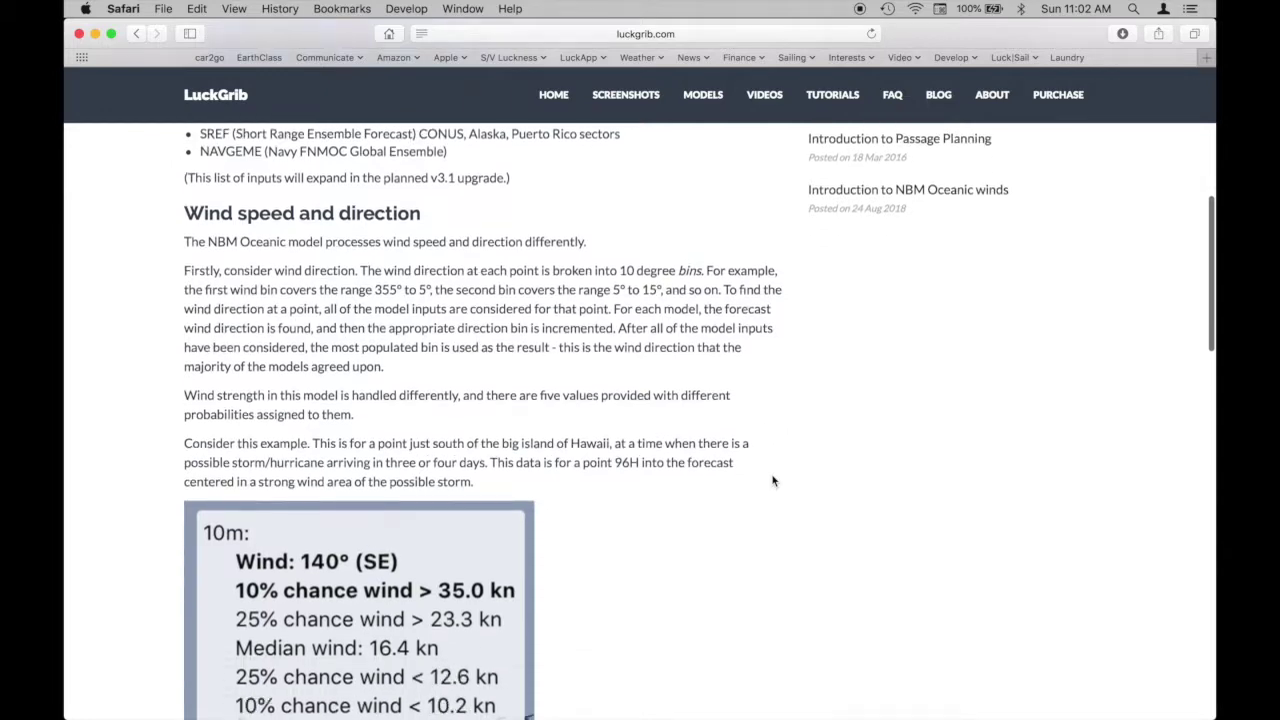
scroll(772, 481, up, 2)
scroll(772, 481, up, 2)
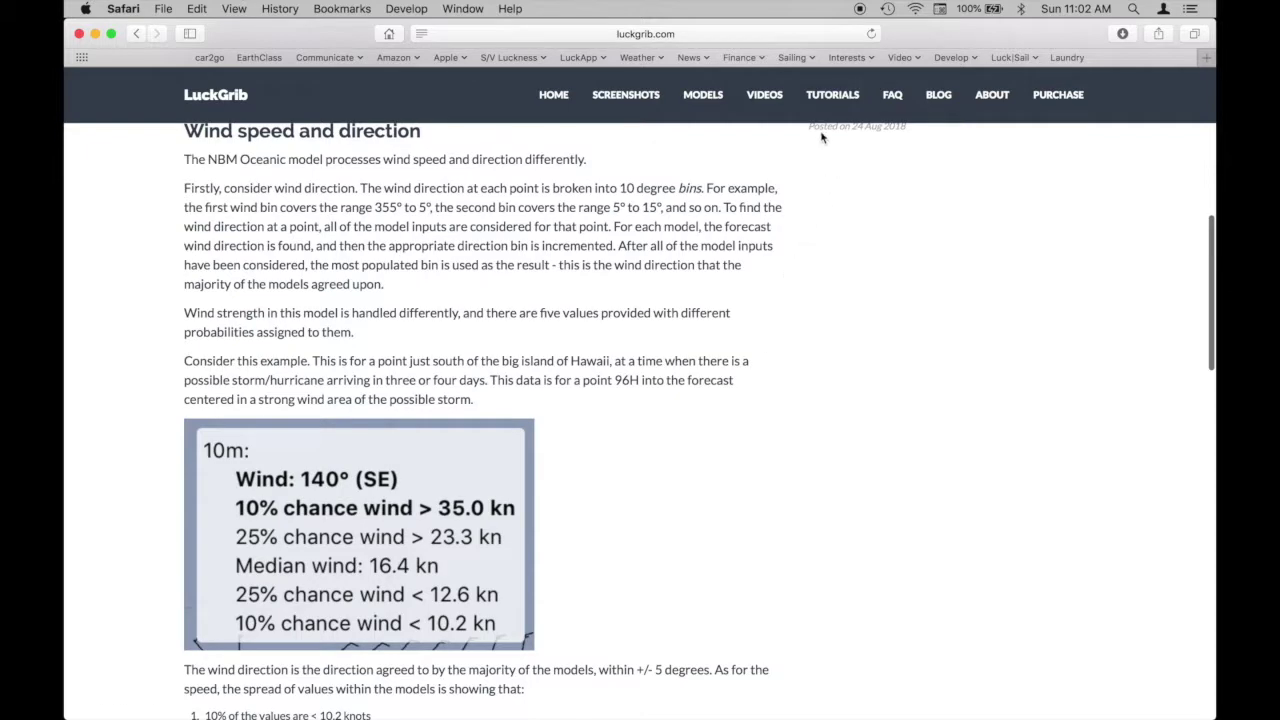
- Look through the website's list of GRIB models and open the NBM Conus (National Blend of Models) description
click(712, 95)
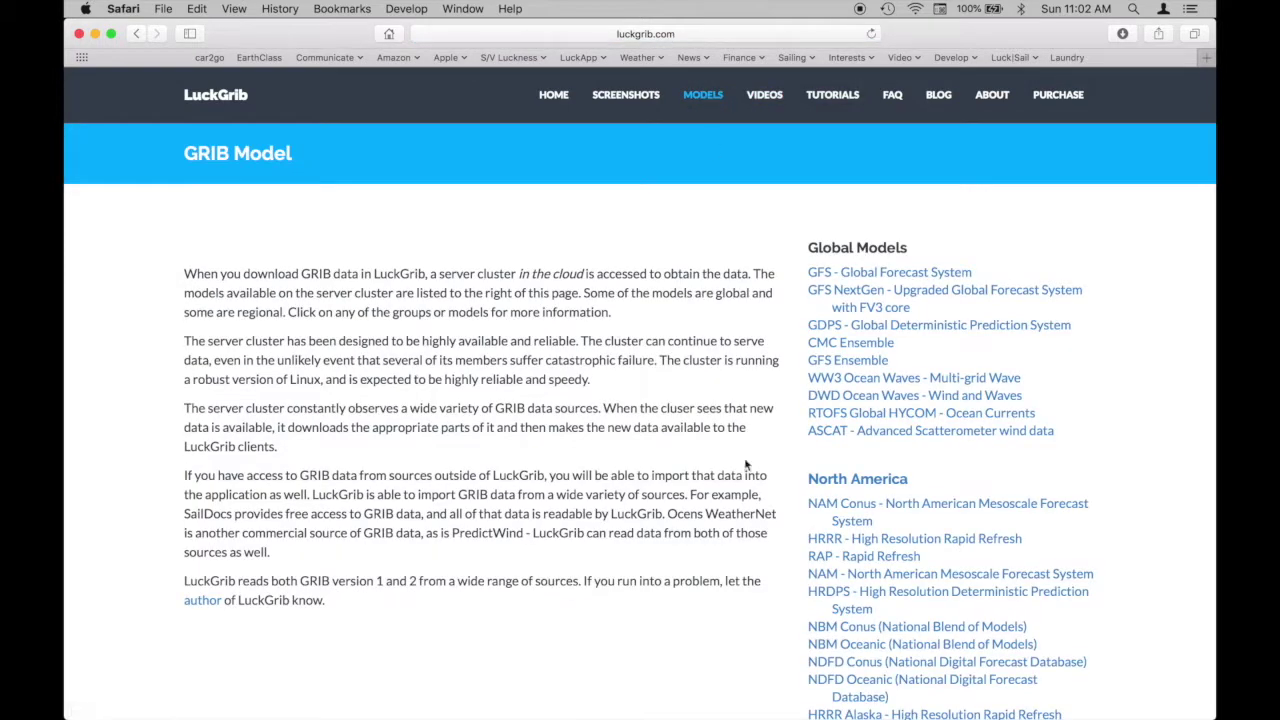
scroll(745, 465, down, 3)
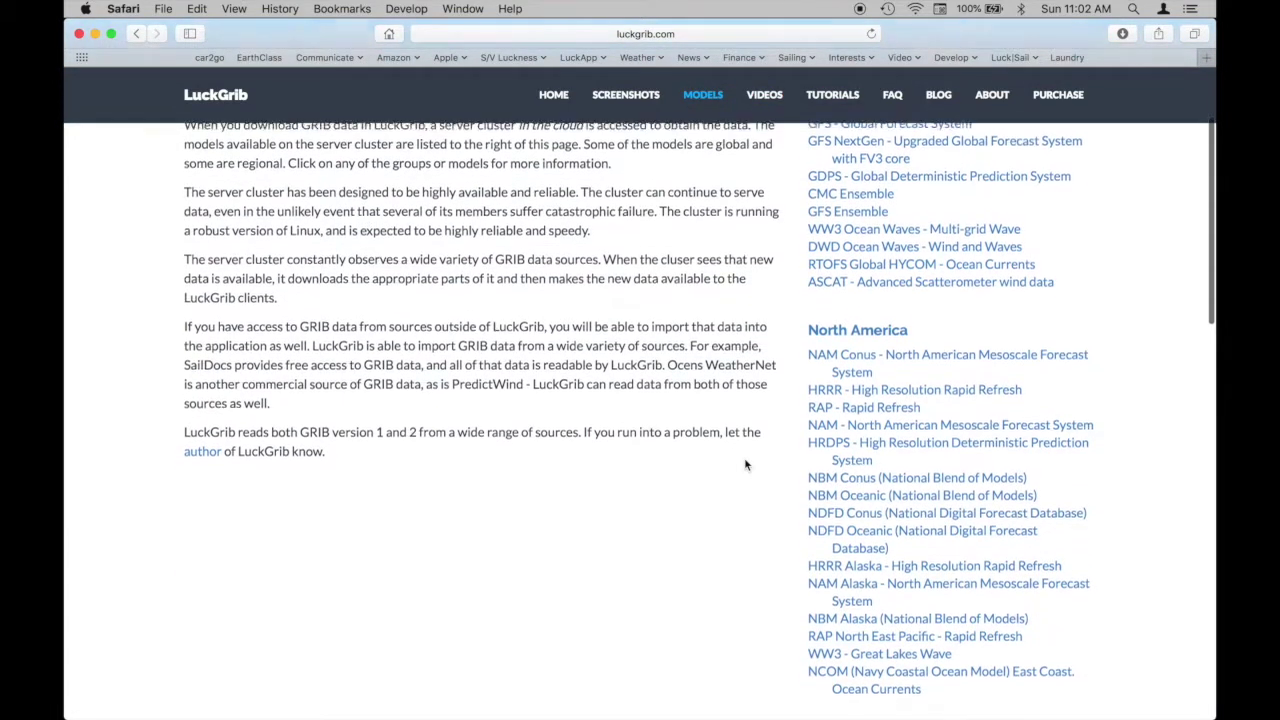
scroll(745, 465, up, 2)
scroll(745, 465, down, 3)
scroll(745, 465, down, 3)
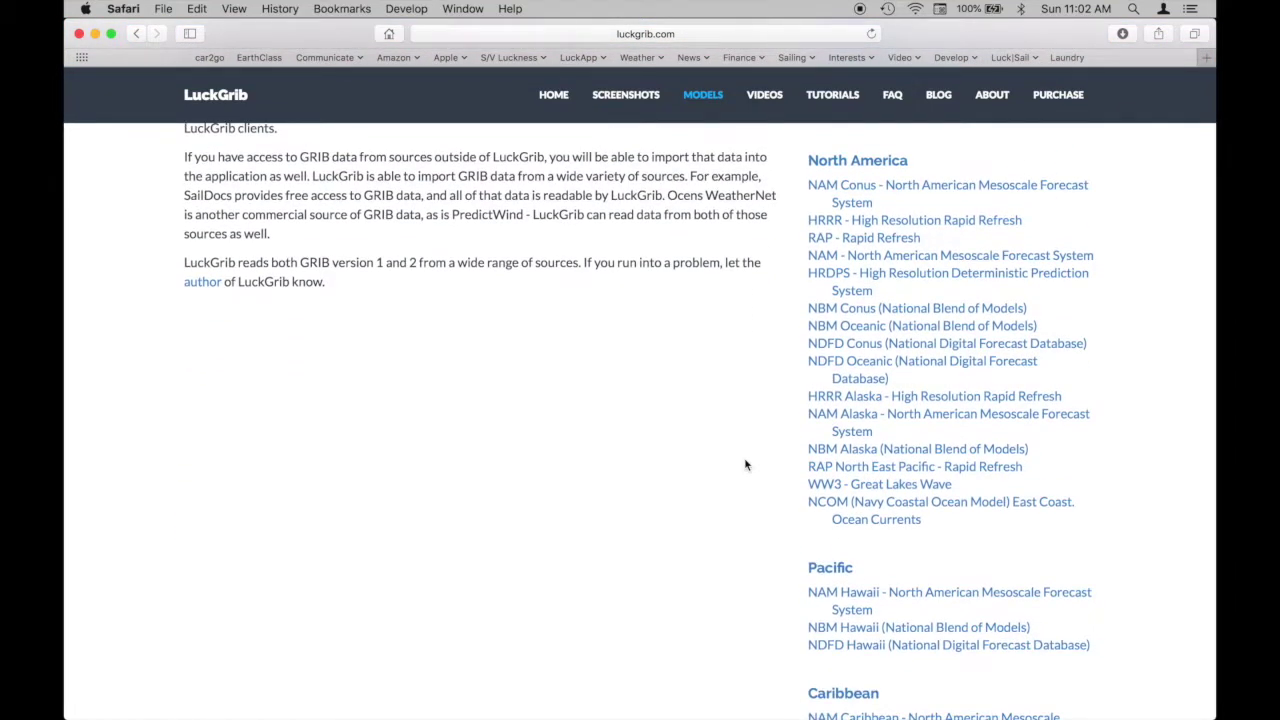
click(820, 318)
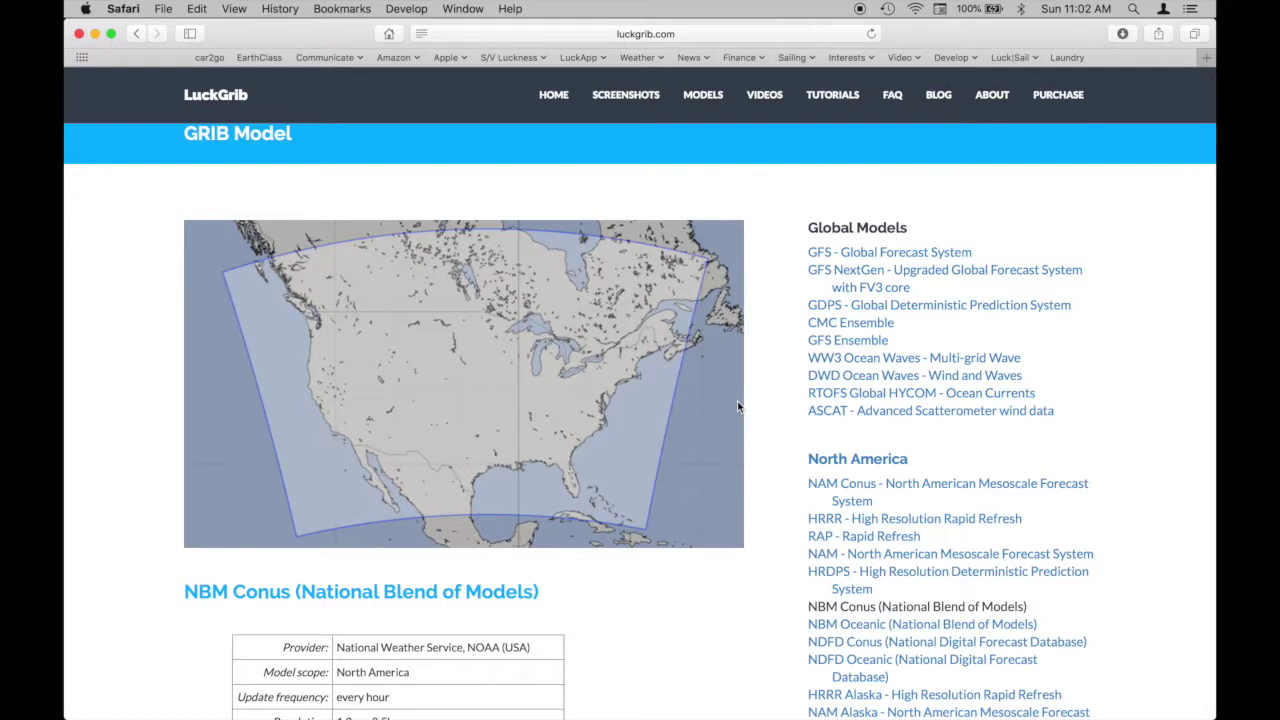
- Switch back to LuckGrib, open the Grib Model Explorer and move its window off the centre of the map
key(super+Tab)
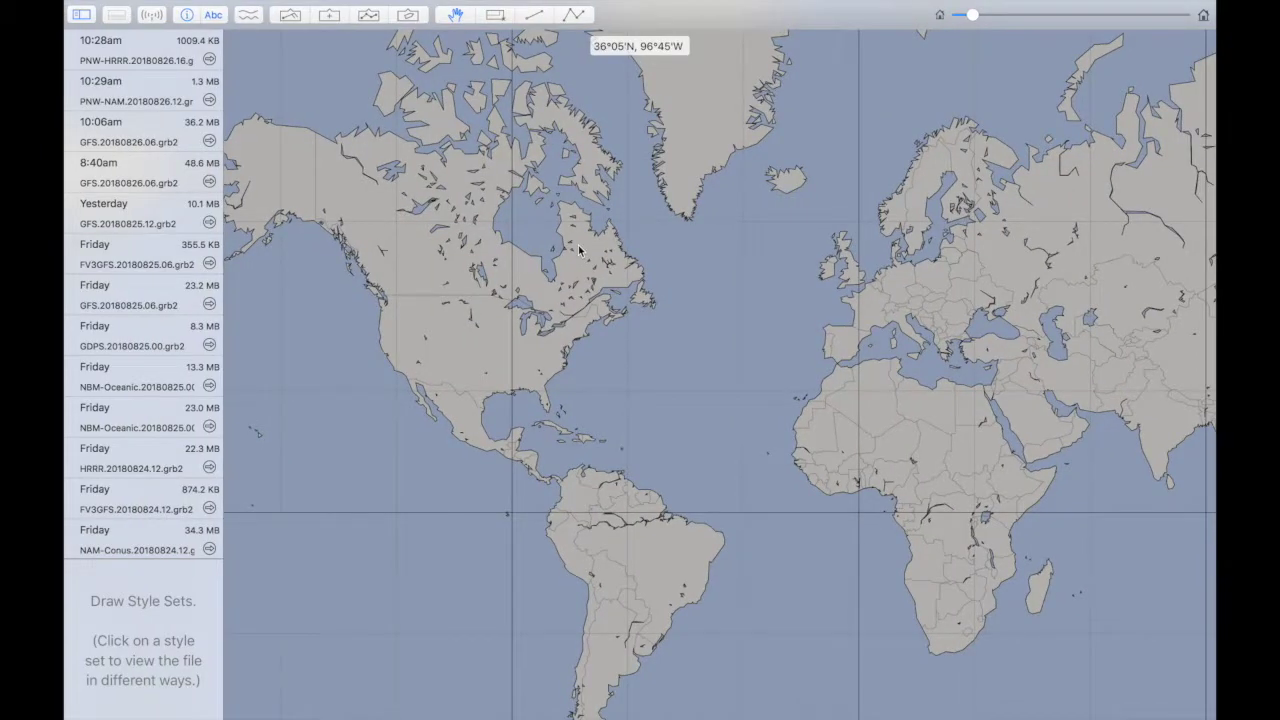
mouse_move(264, 3)
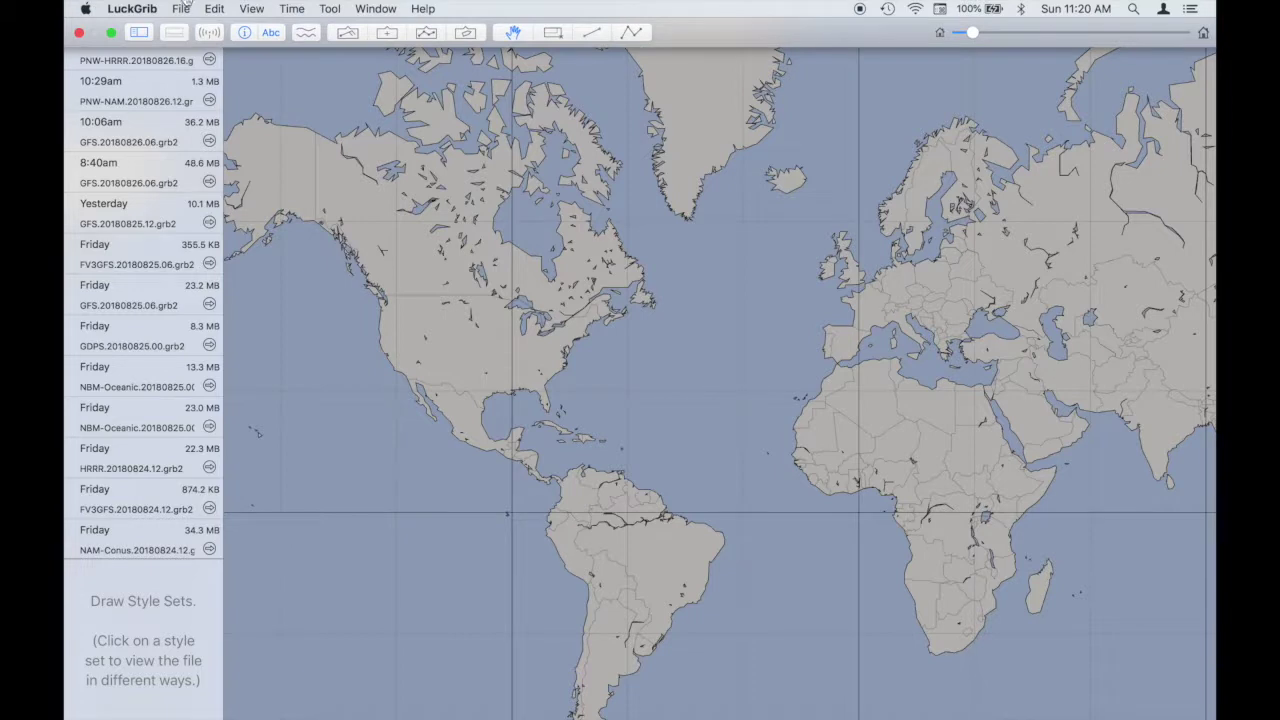
click(184, 8)
click(212, 108)
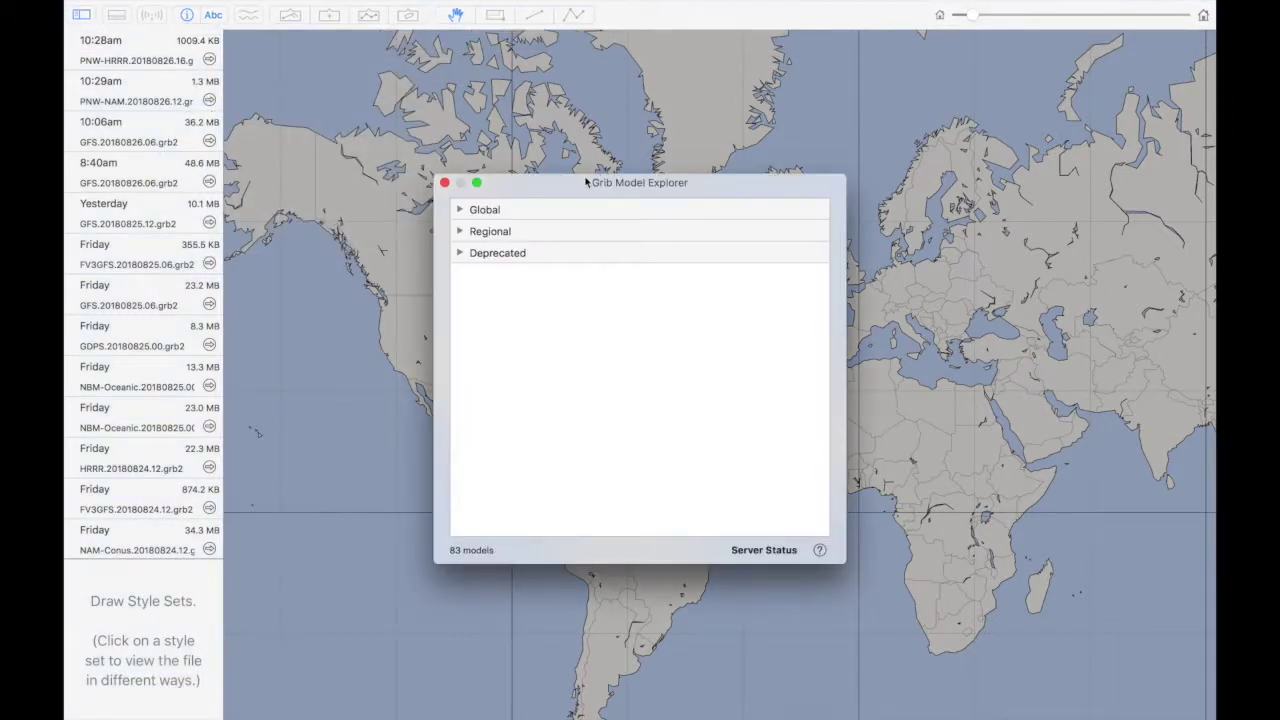
drag(586, 182, 228, 333)
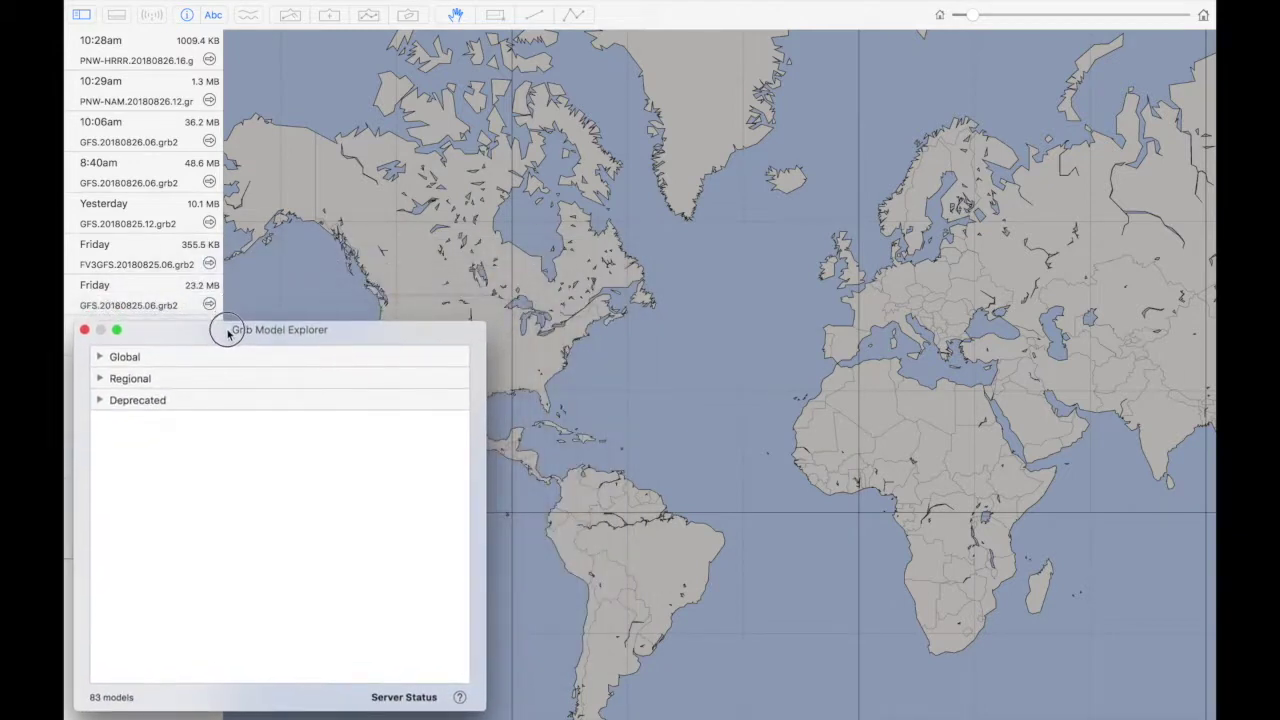
- Show the coverage area of the regional Pacific model NBM Hawaii (National Blend of Models) on the map
click(100, 379)
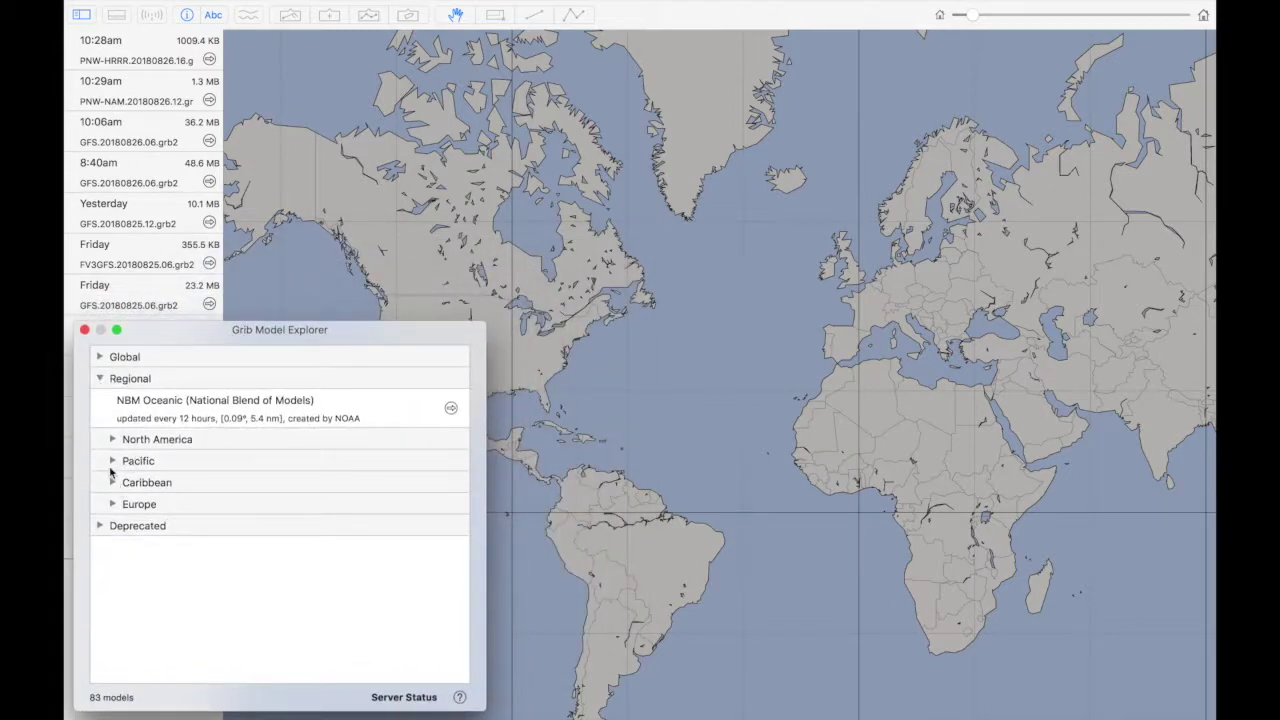
click(112, 462)
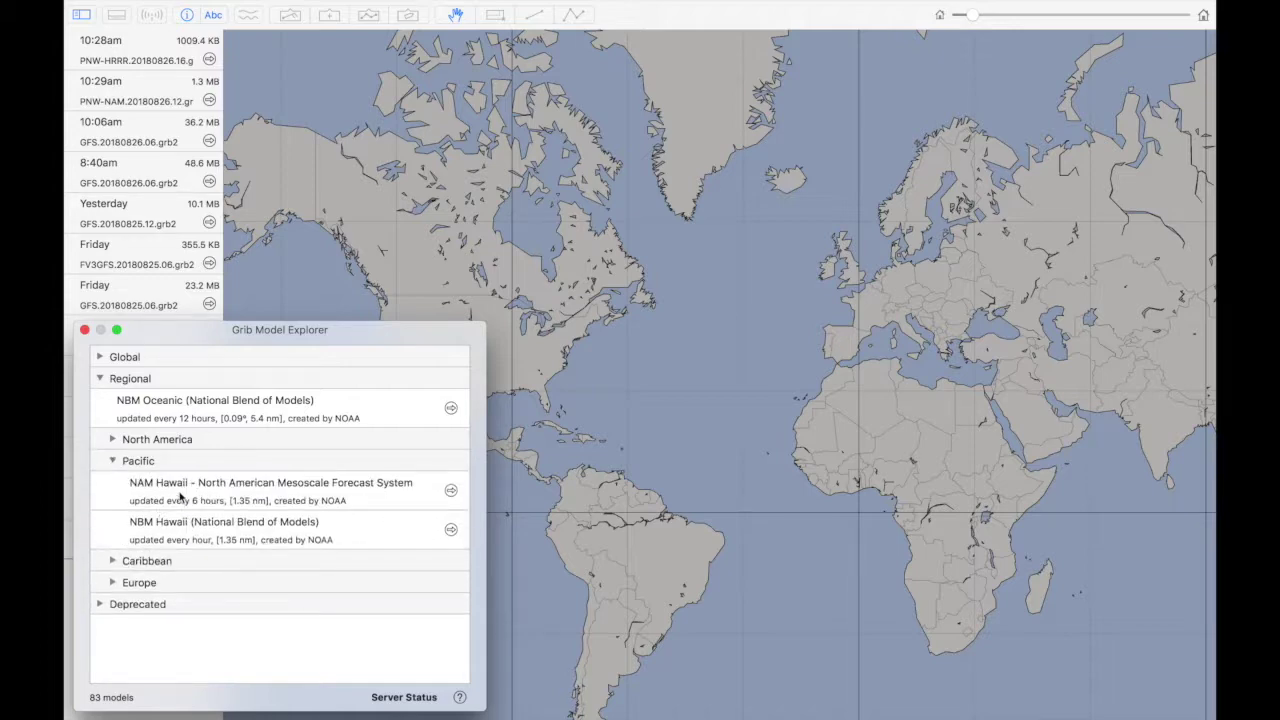
click(176, 524)
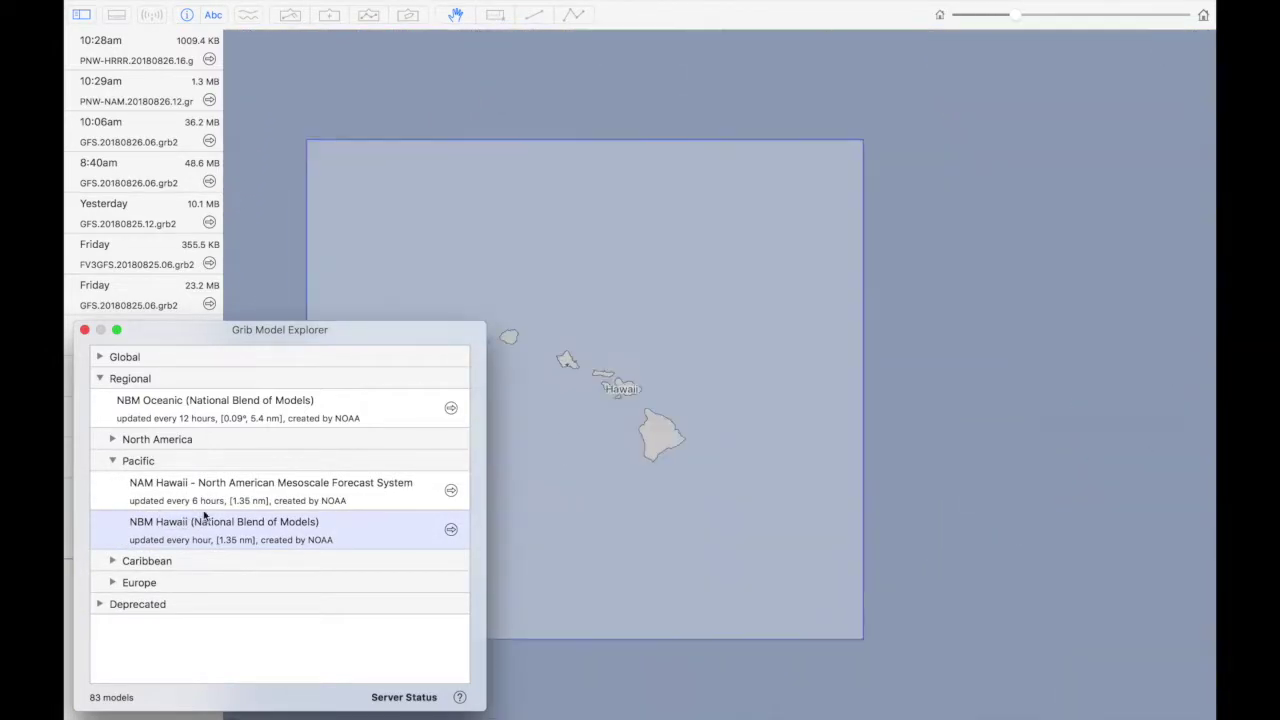
click(708, 370)
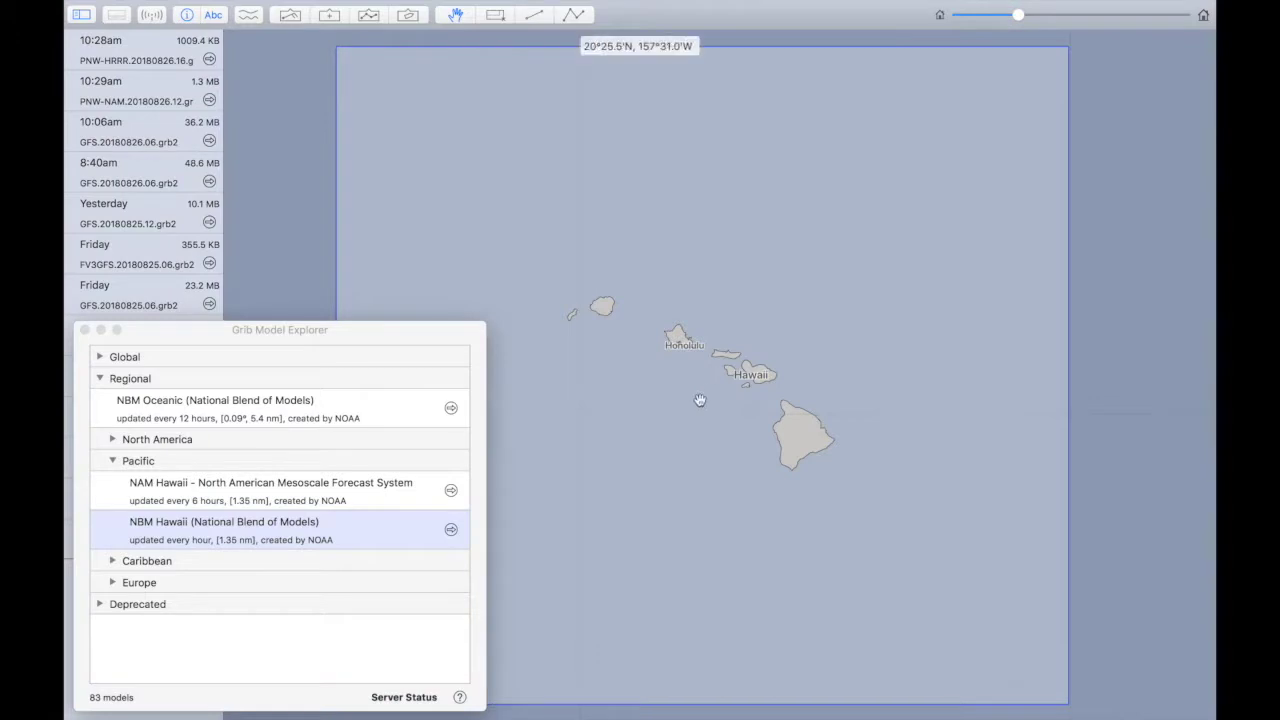
scroll(700, 400, down, 3)
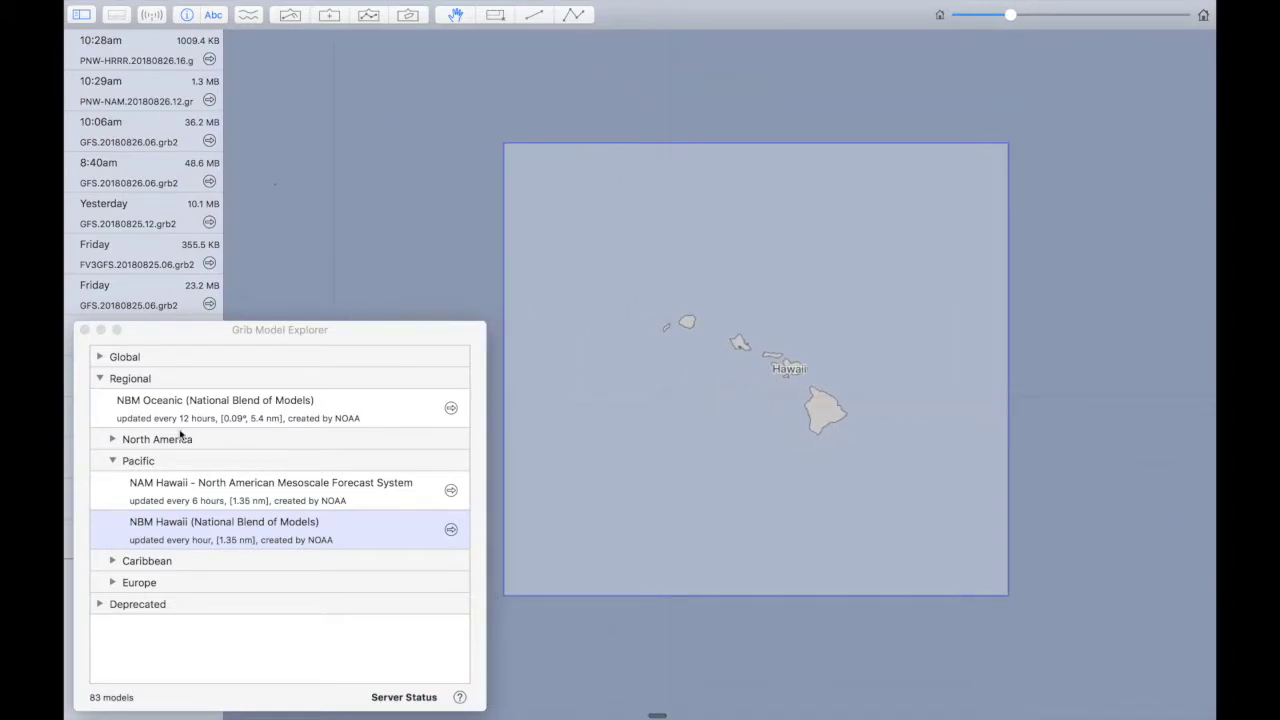
- Show the coverage area of NBM Alaska (National Blend of Models) from the North America group's Alaska models
click(113, 439)
scroll(152, 524, down, 5)
scroll(150, 515, up, 1)
click(125, 443)
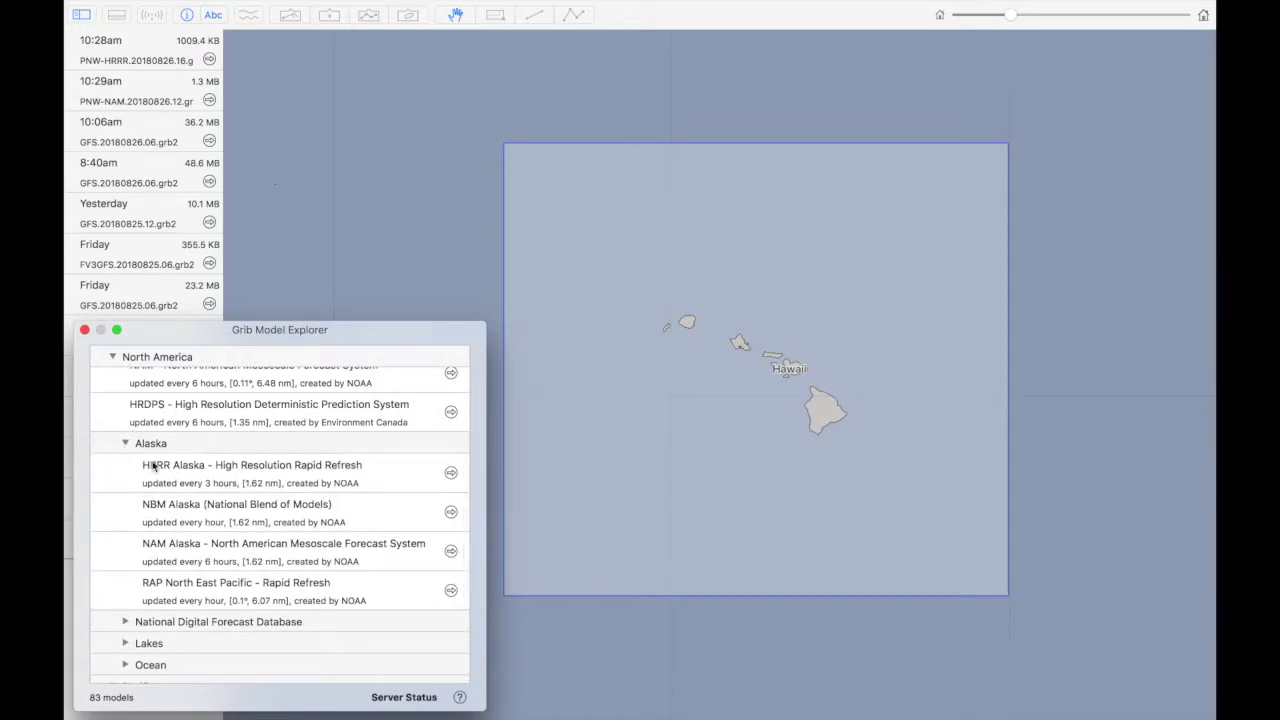
click(172, 508)
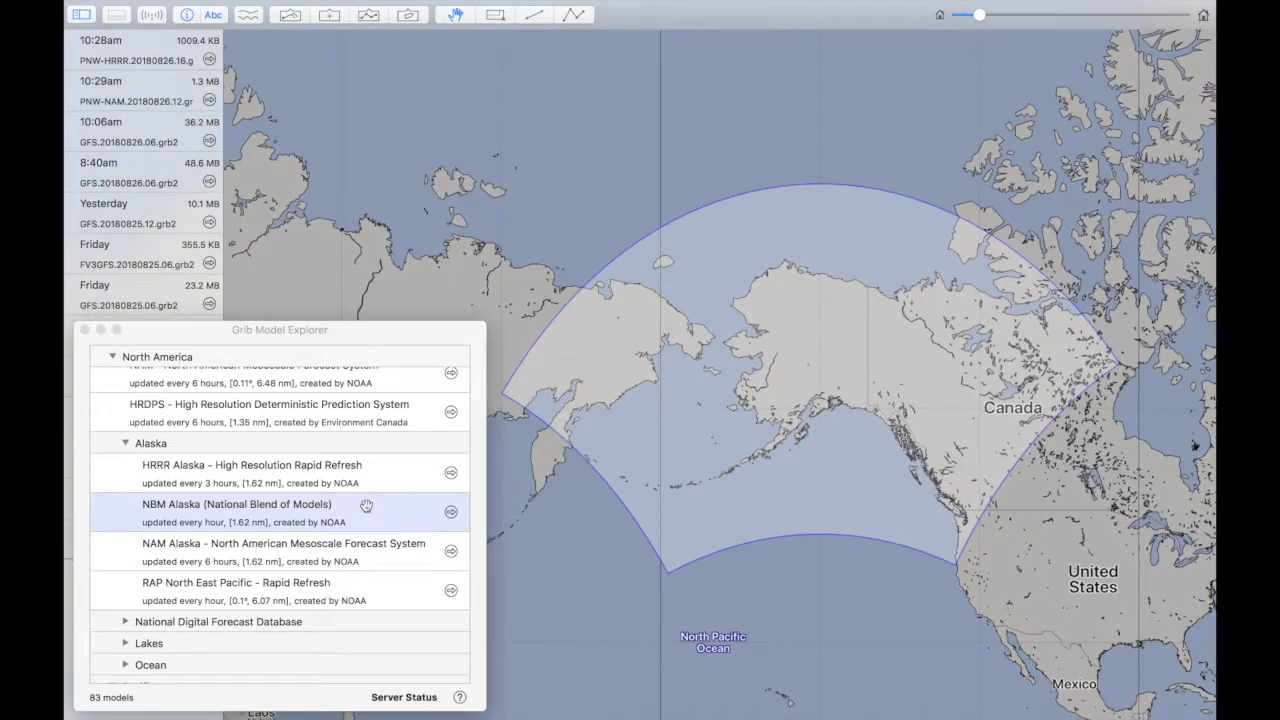
- Show the whole coverage area of the North American model NBM Continental US (National Blend of Models) on the map
scroll(256, 453, up, 5)
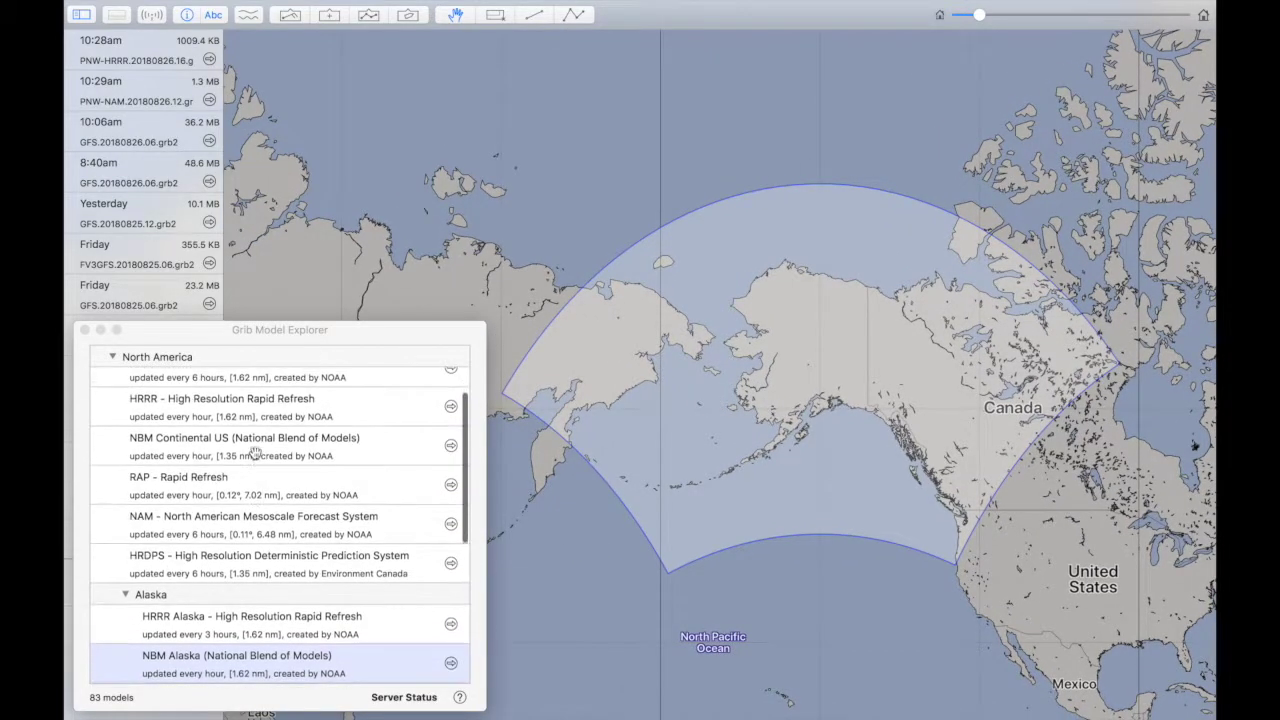
click(256, 453)
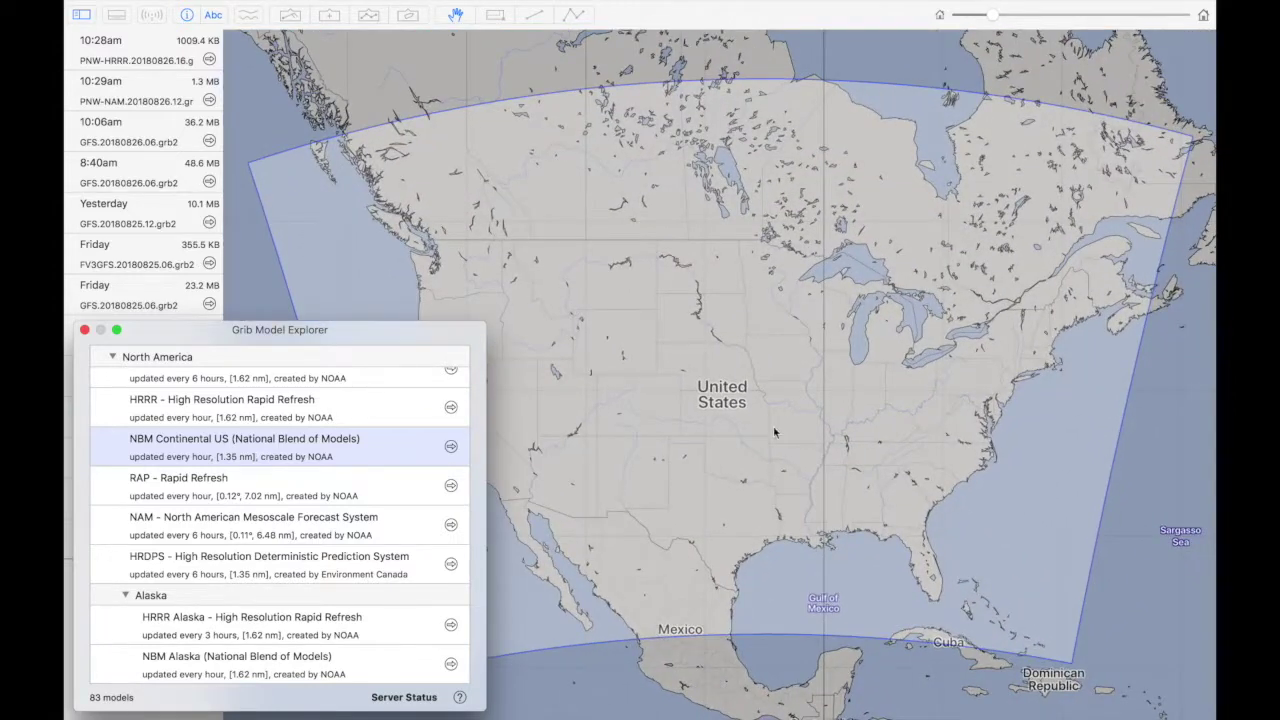
click(776, 432)
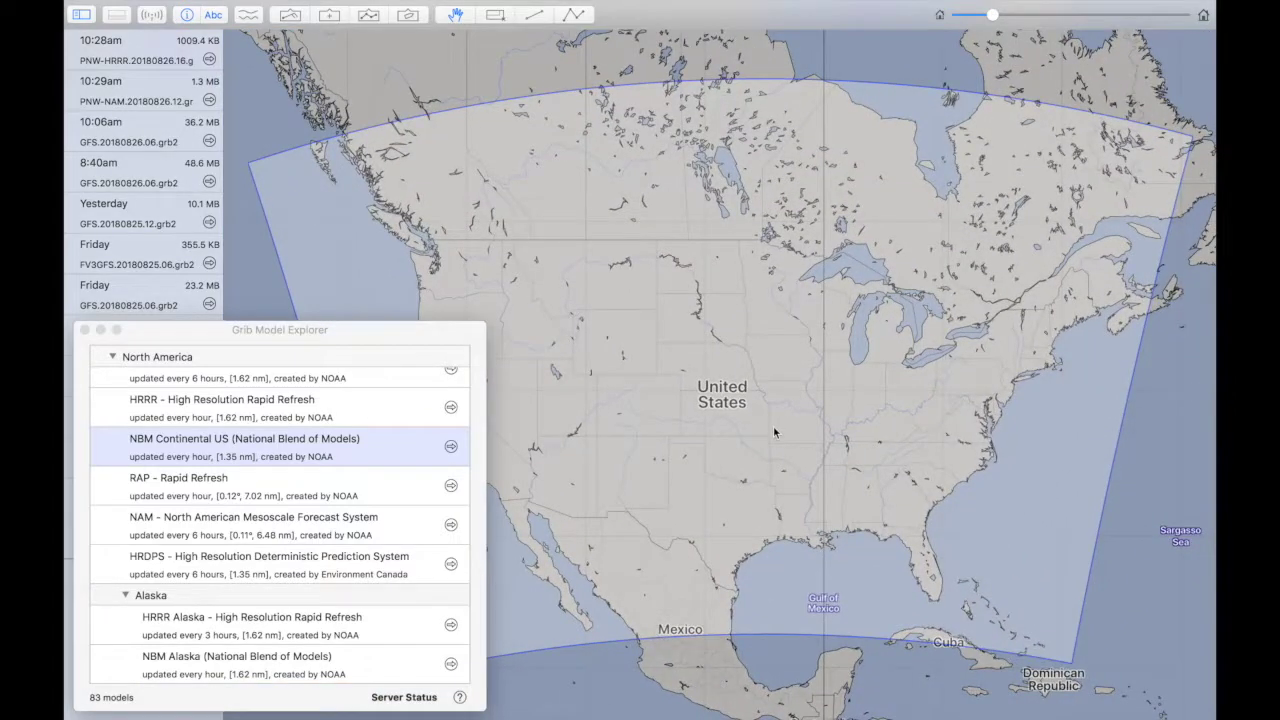
scroll(774, 432, down, 5)
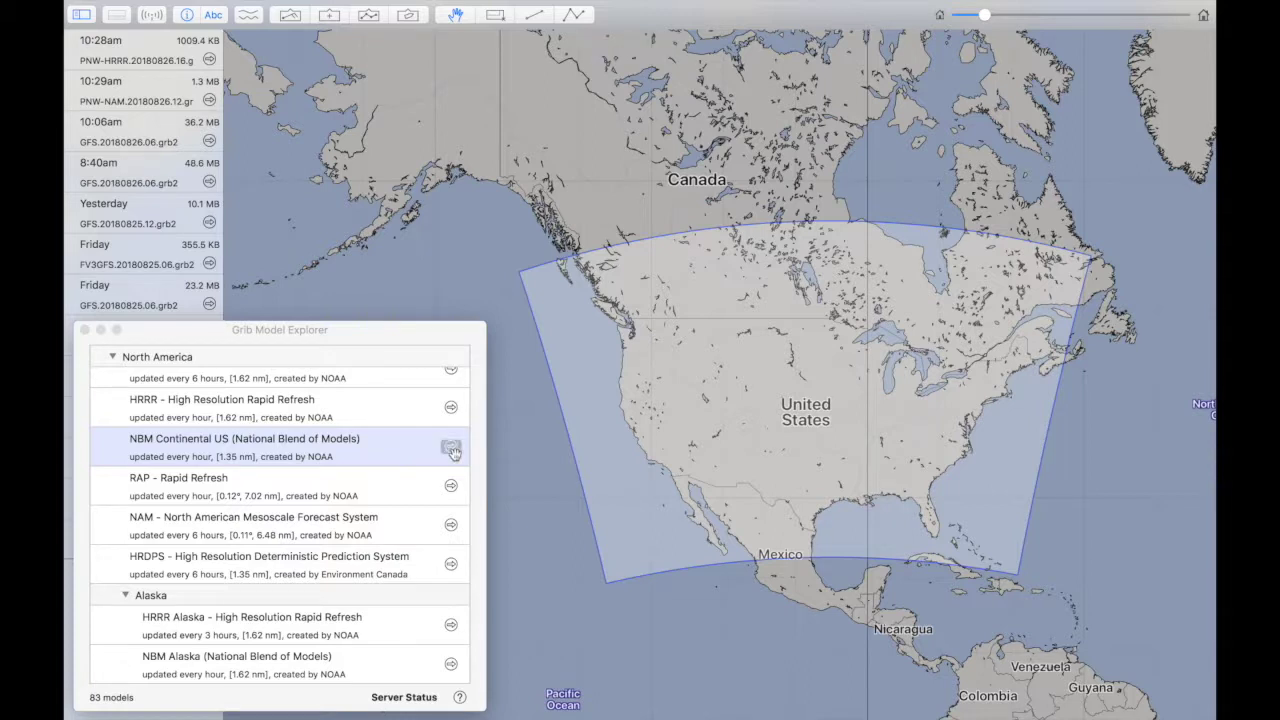
- Look through the regional model list and show the full coverage area of NBM Oceanic (National Blend of Models)
scroll(289, 506, down, 5)
scroll(289, 506, down, 5)
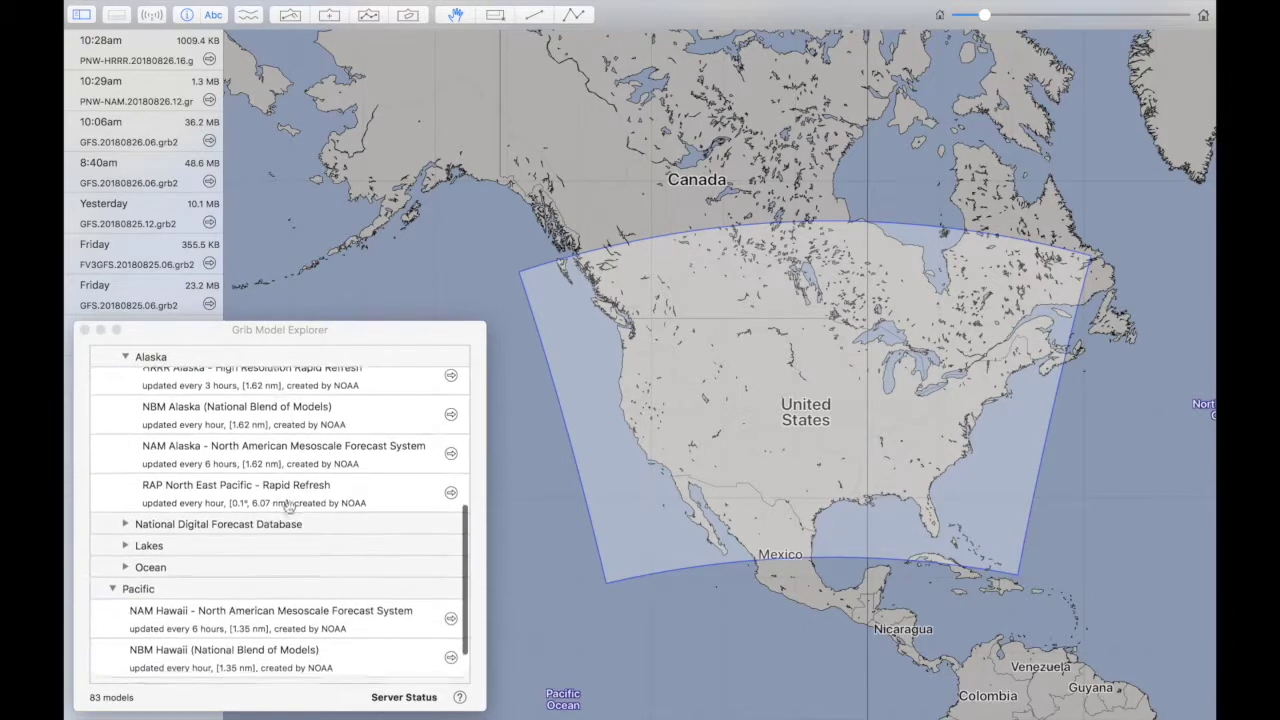
scroll(289, 506, up, 10)
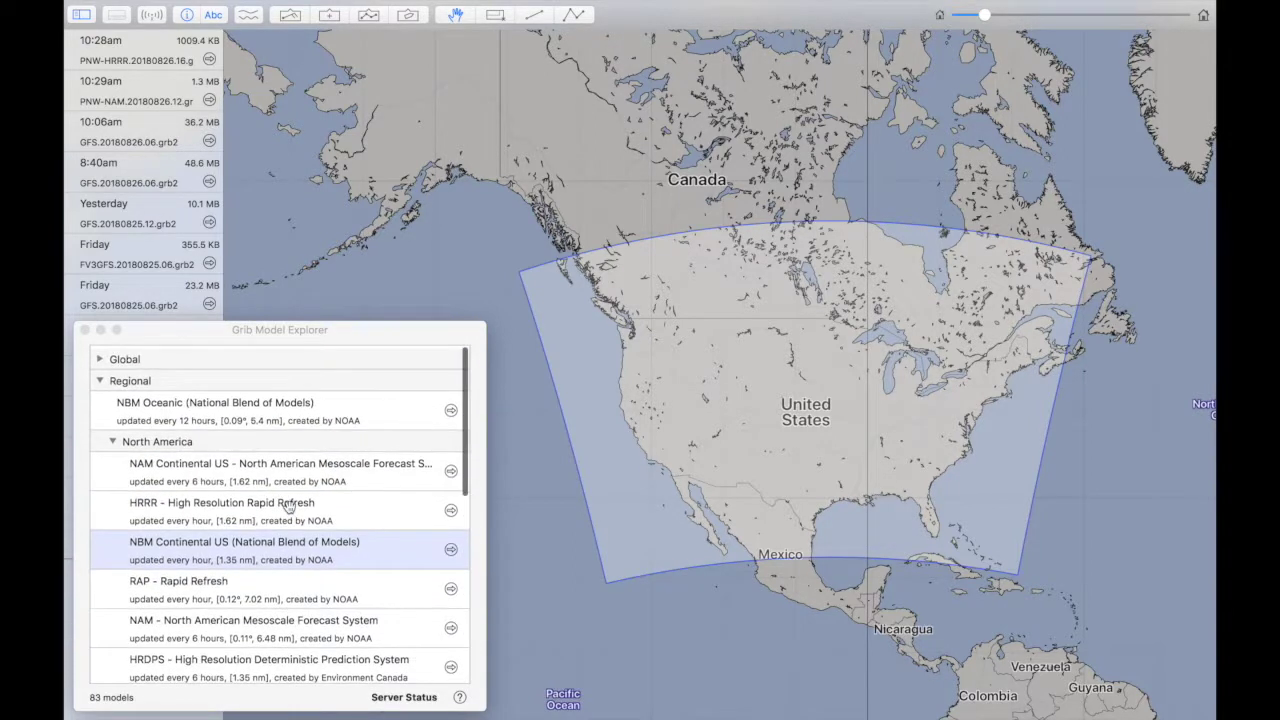
click(263, 422)
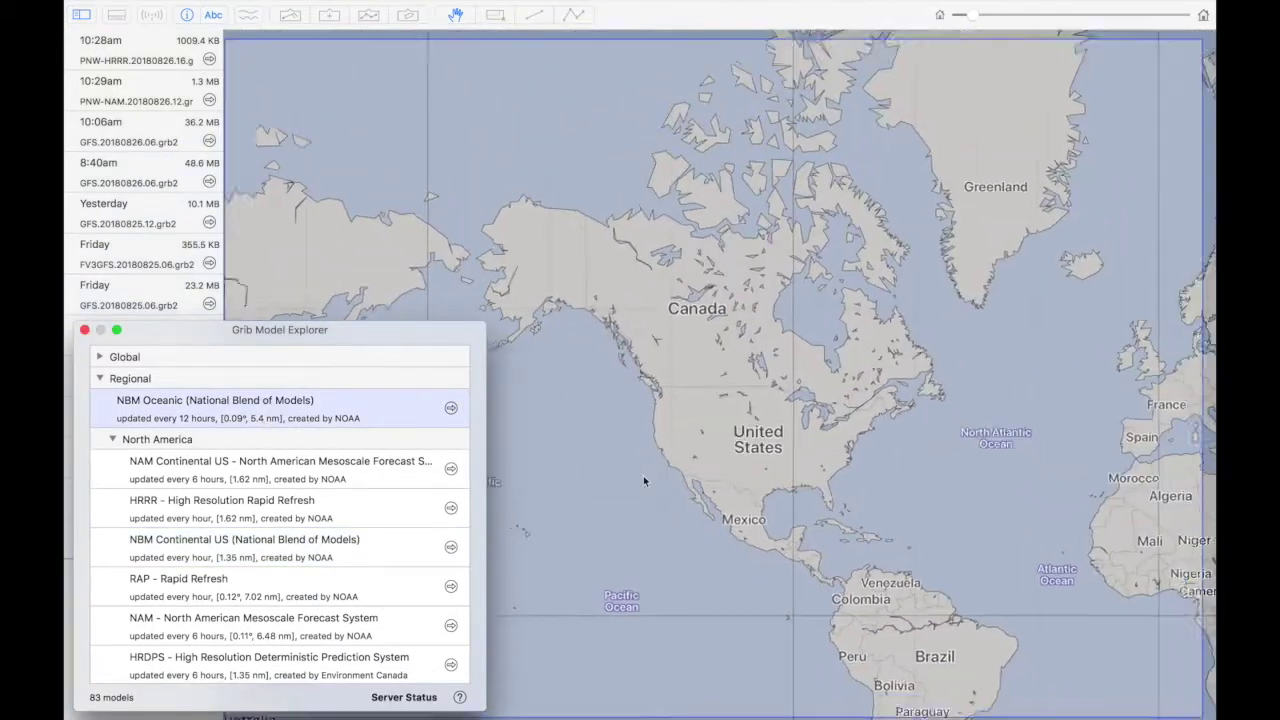
click(879, 432)
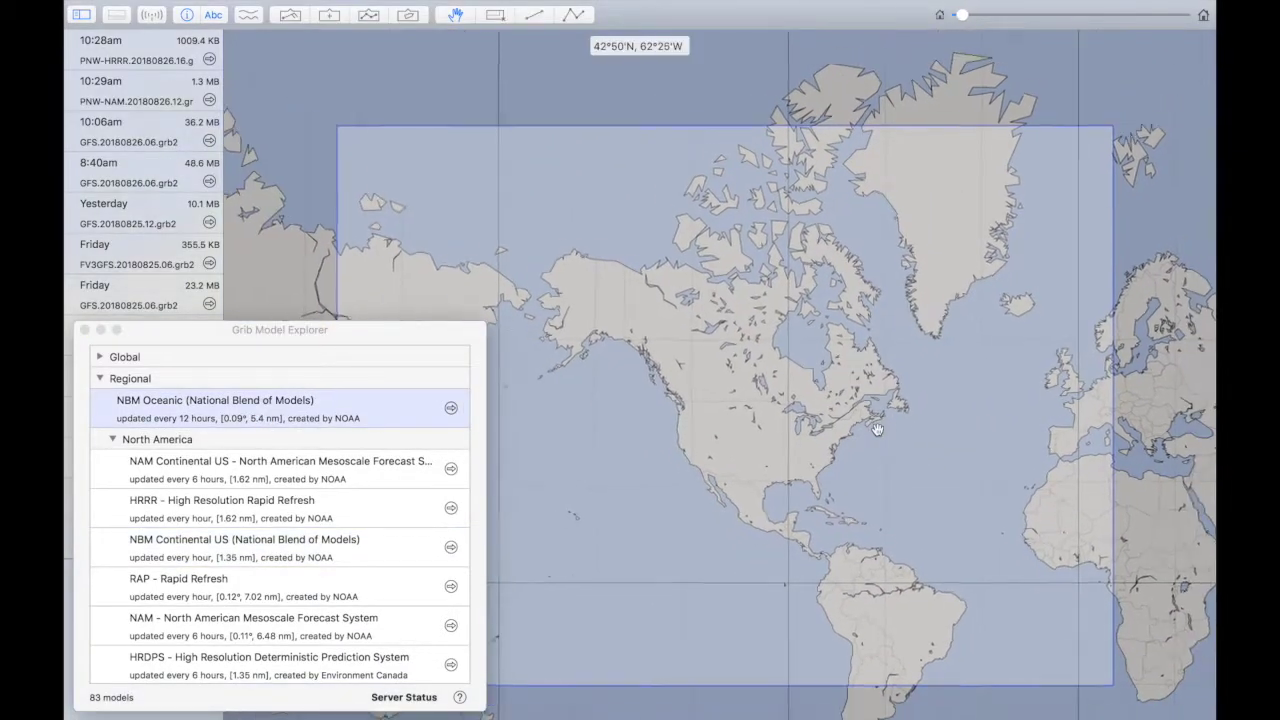
- Uncover the western part of the NBM Oceanic coverage area on the map, then restore the model explorer's position
scroll(879, 432, left, 3)
scroll(877, 430, right, 2)
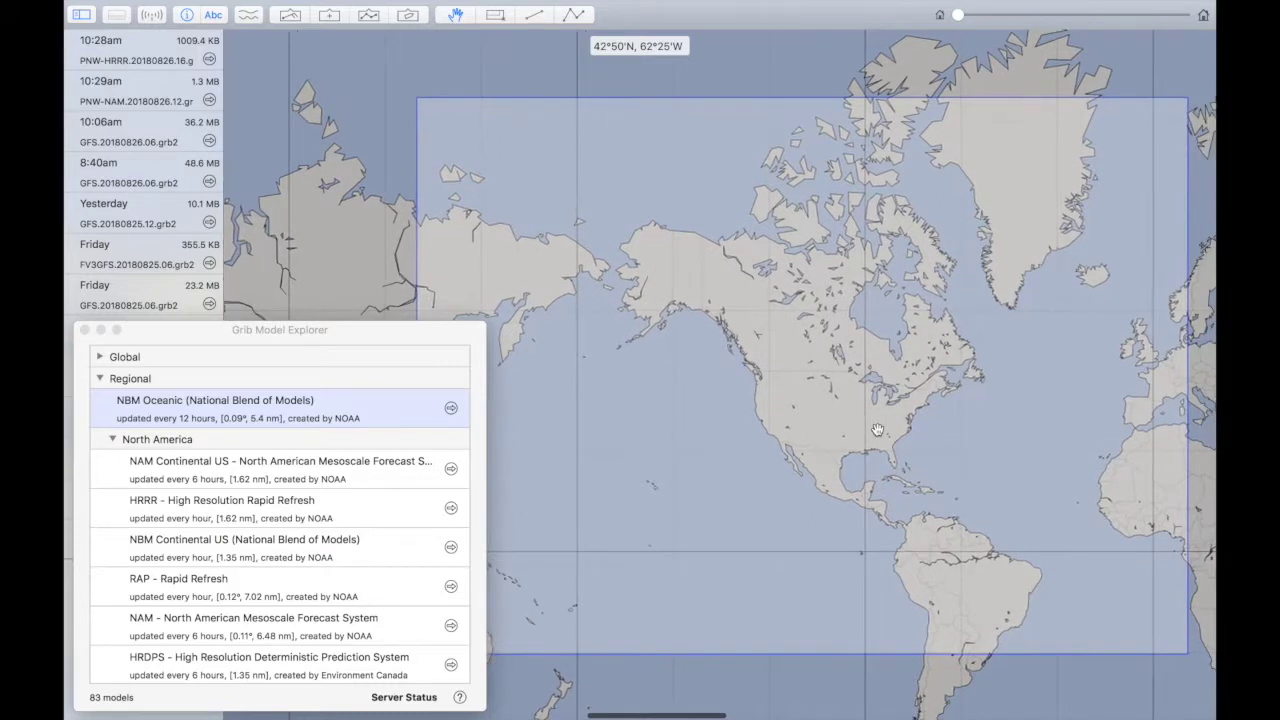
drag(466, 334, 377, 325)
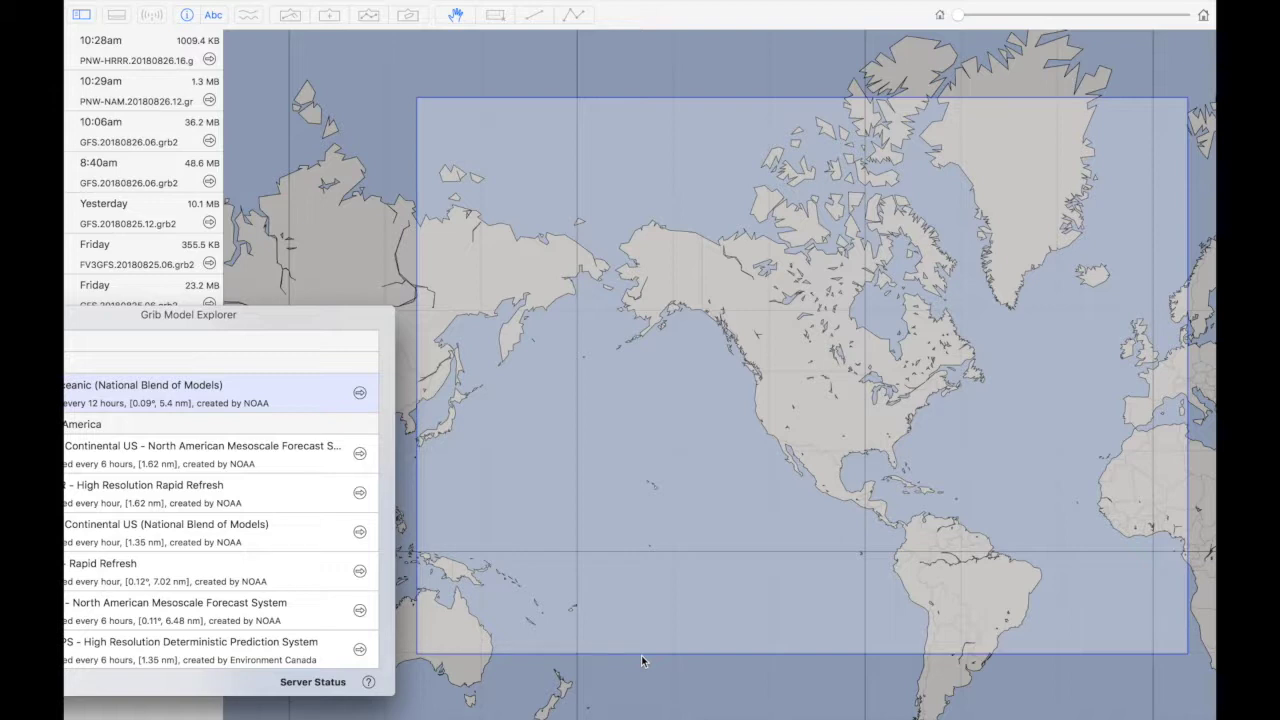
drag(285, 316, 375, 322)
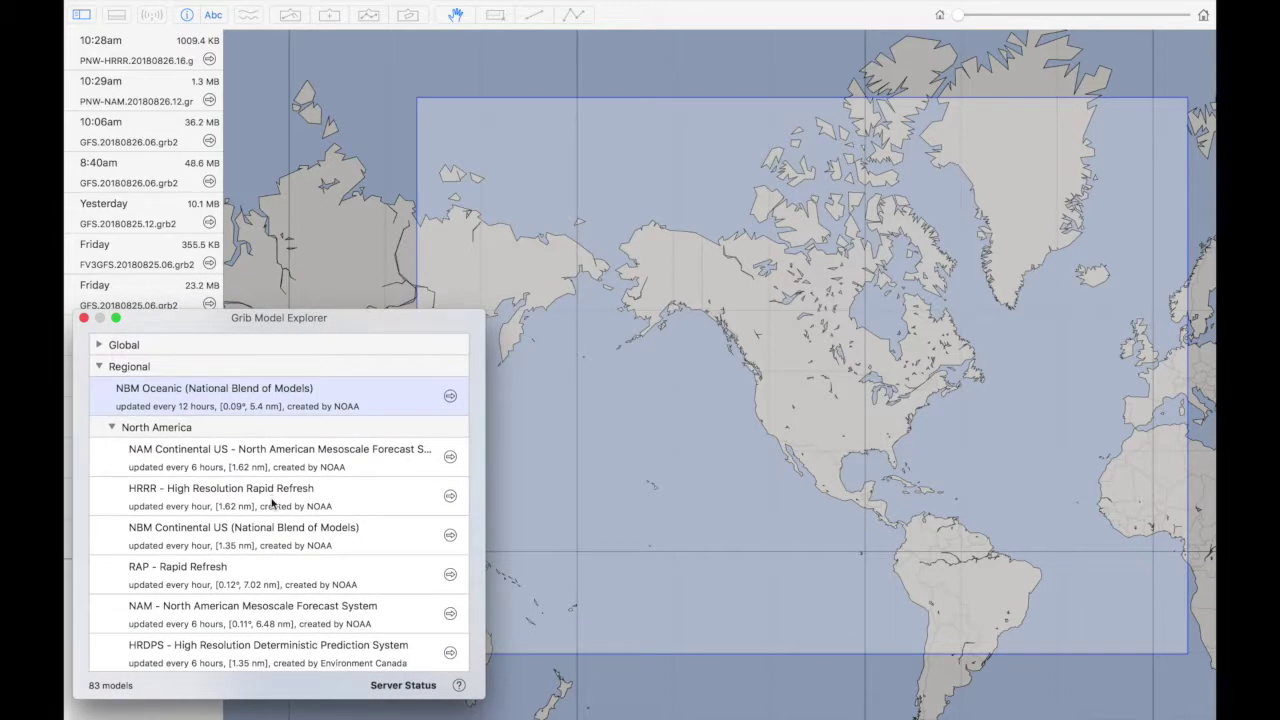
- Show the full coverage area of the deprecated North American model NDFD Oceanic (National Digital Forecast Database)
scroll(272, 503, down, 3)
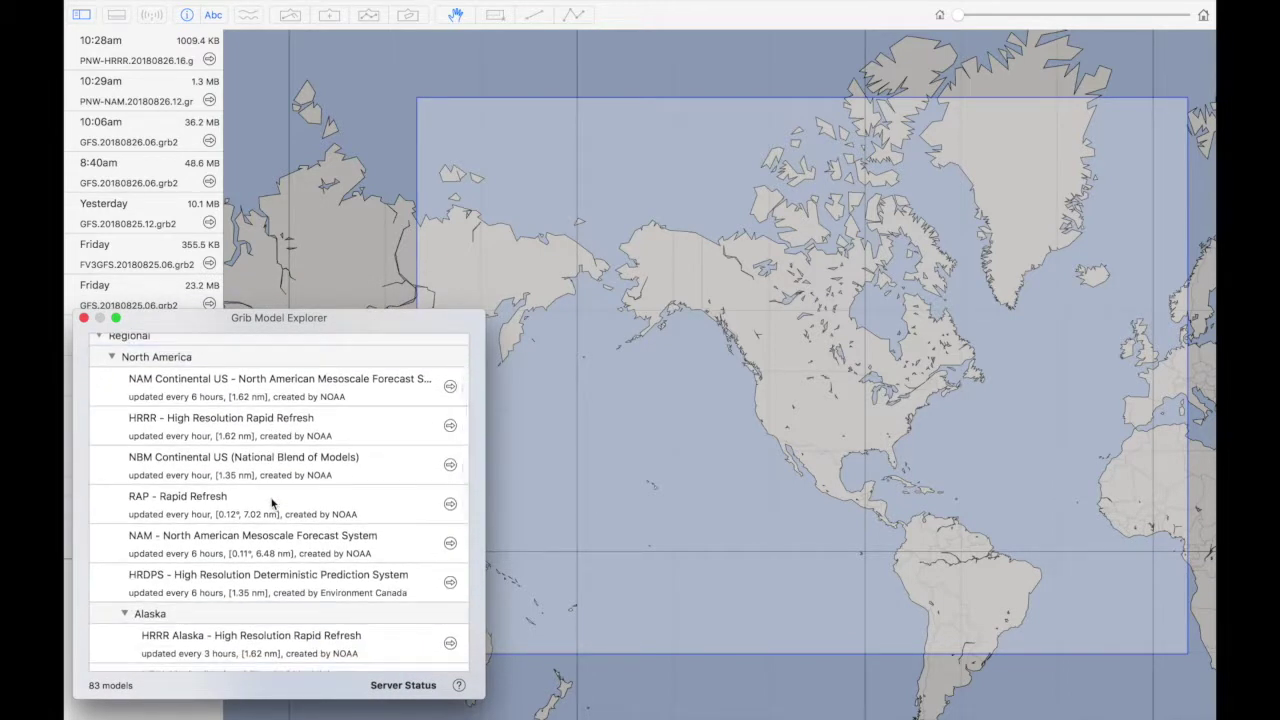
scroll(272, 503, down, 4)
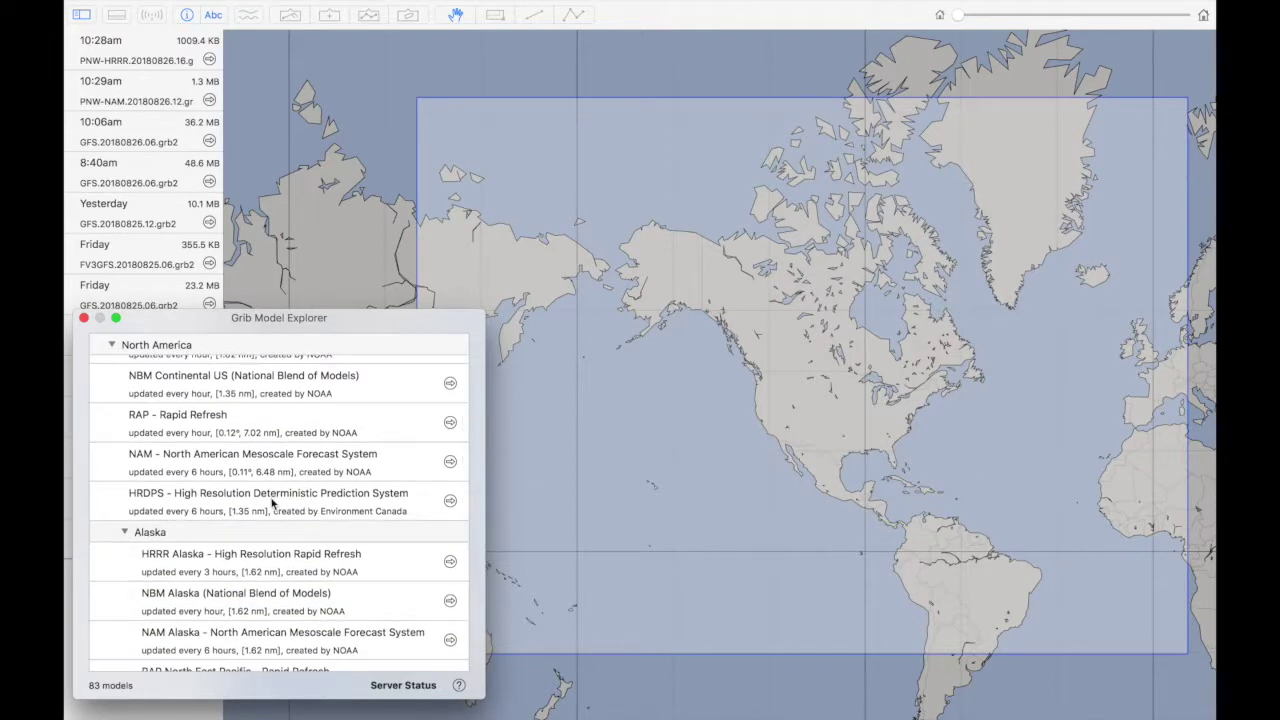
scroll(272, 503, down, 12)
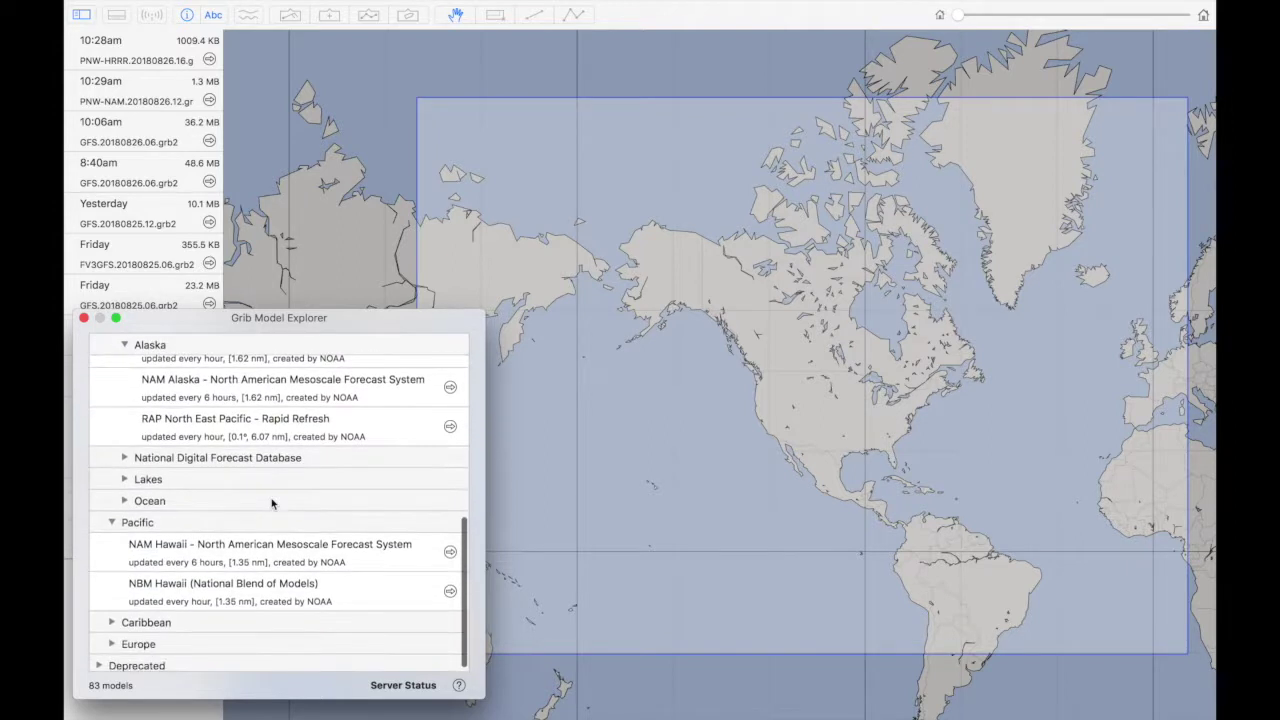
click(100, 661)
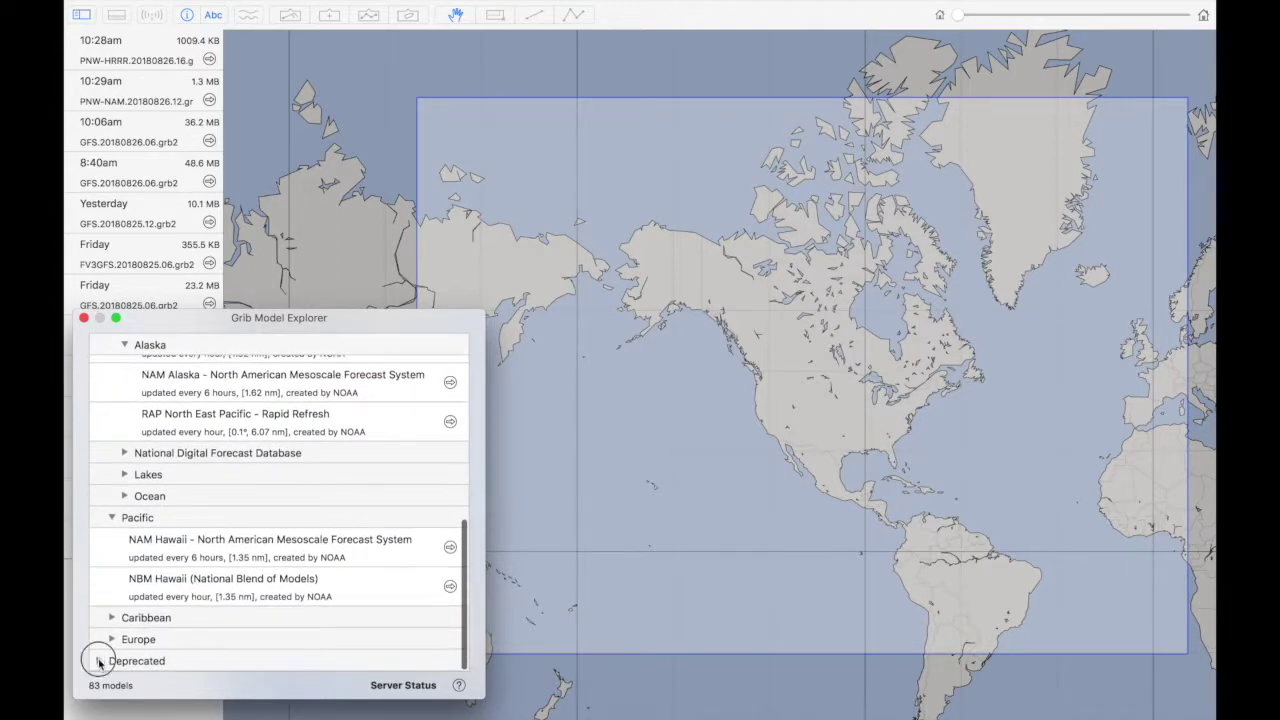
click(111, 661)
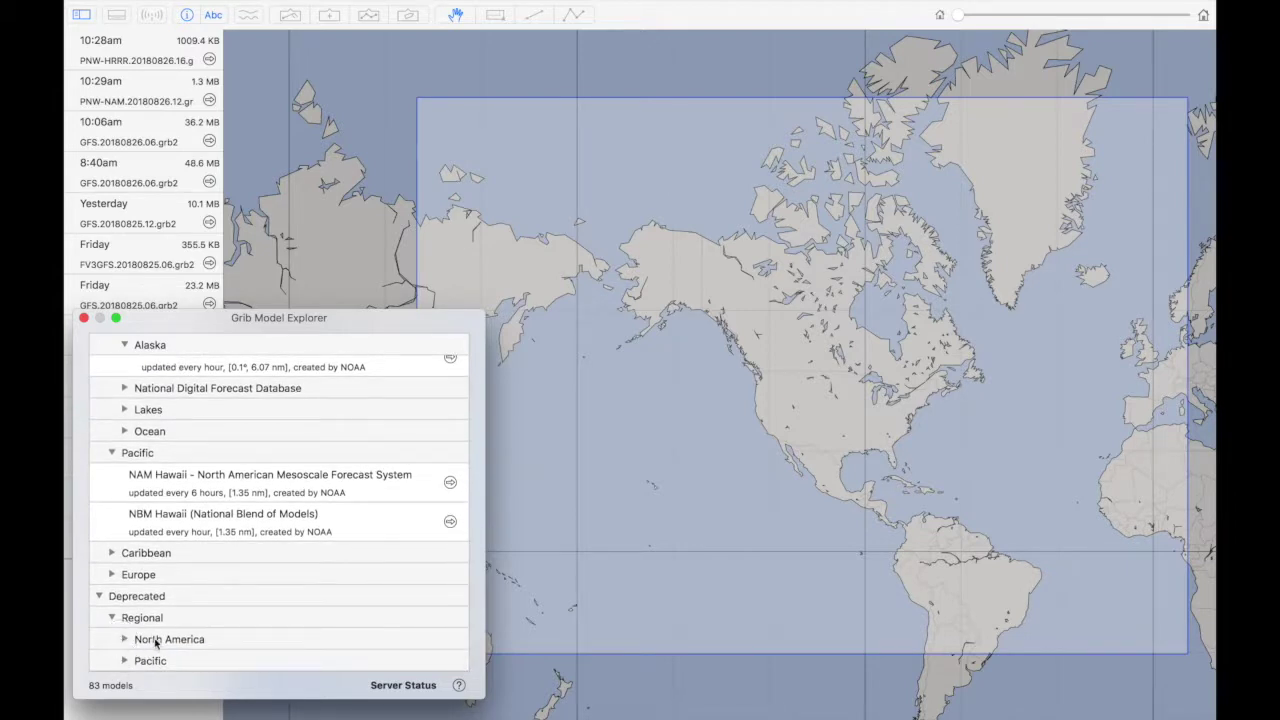
click(125, 640)
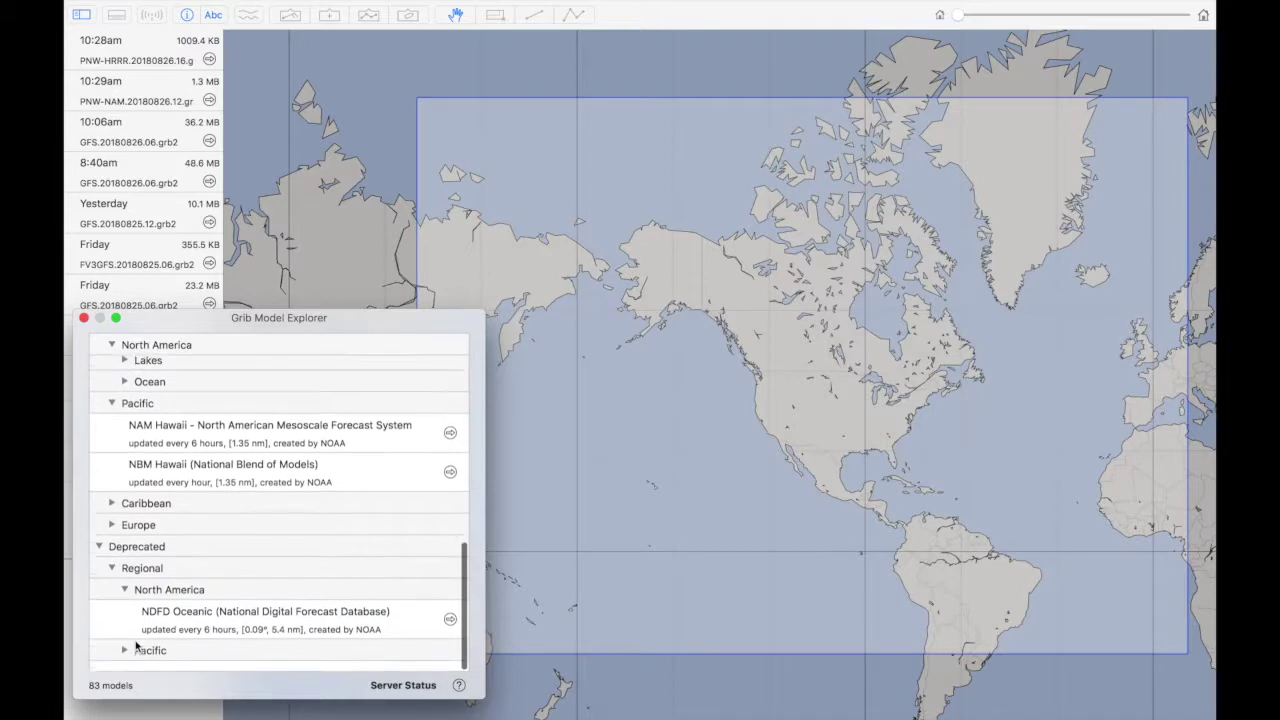
click(155, 629)
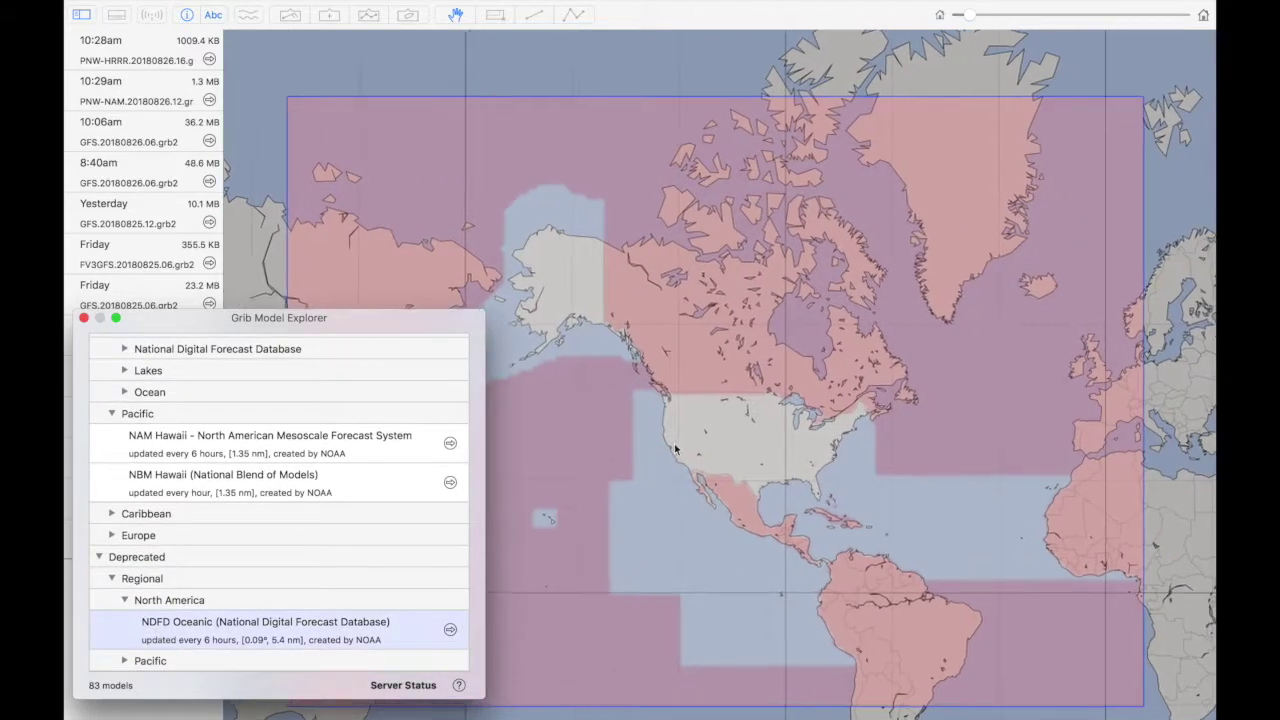
click(674, 443)
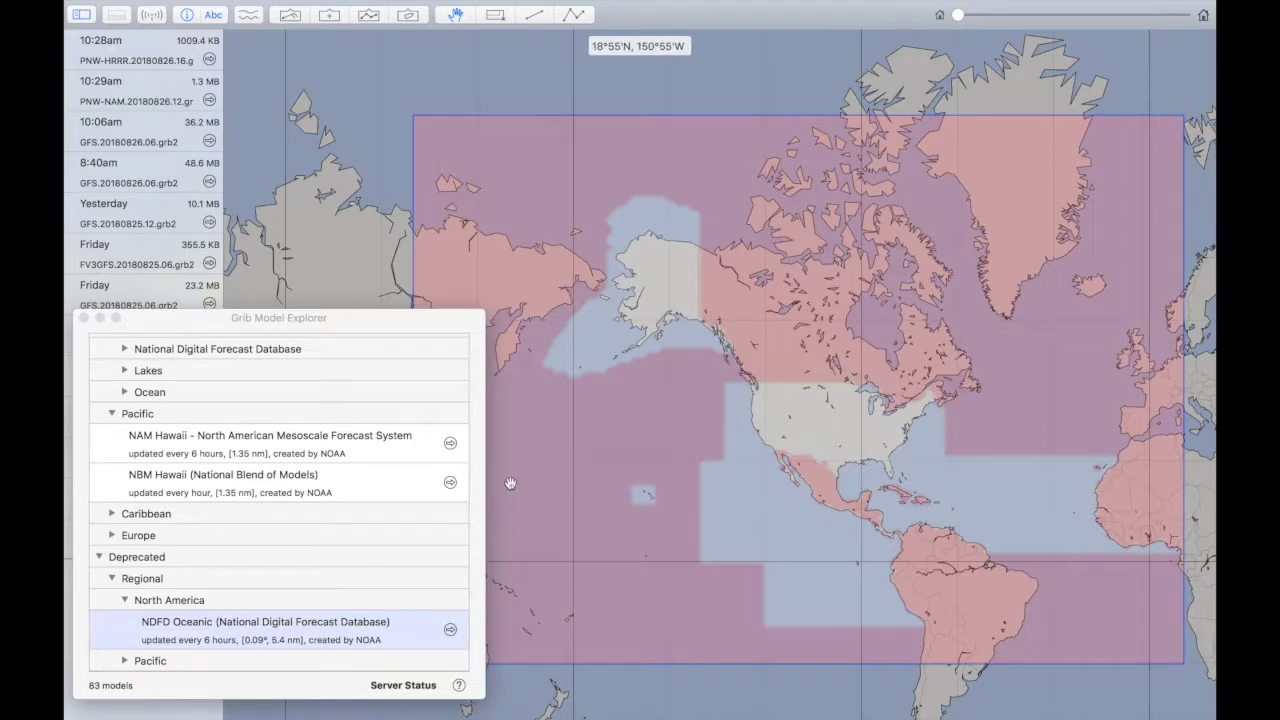
- Return to the regional model NBM Oceanic and show its whole coverage area for comparison with NDFD Oceanic
scroll(393, 475, up, 5)
scroll(393, 475, up, 5)
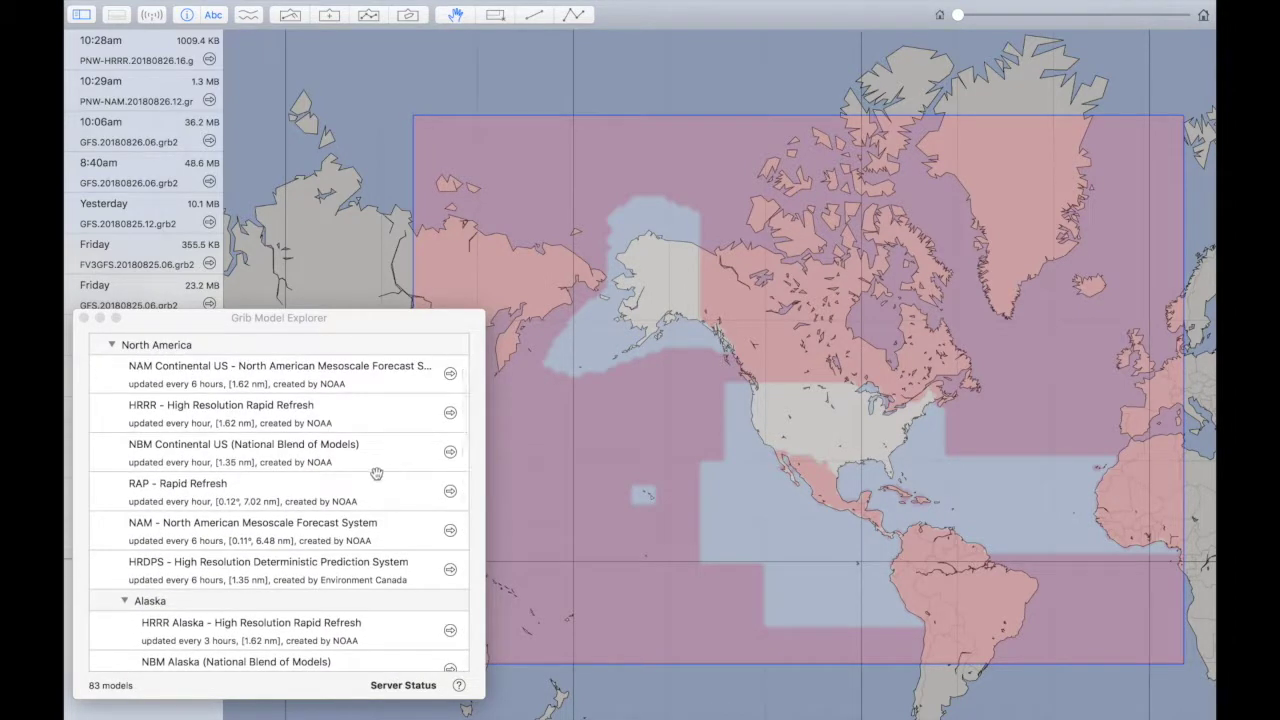
scroll(358, 564, down, 2)
scroll(358, 564, up, 5)
click(328, 396)
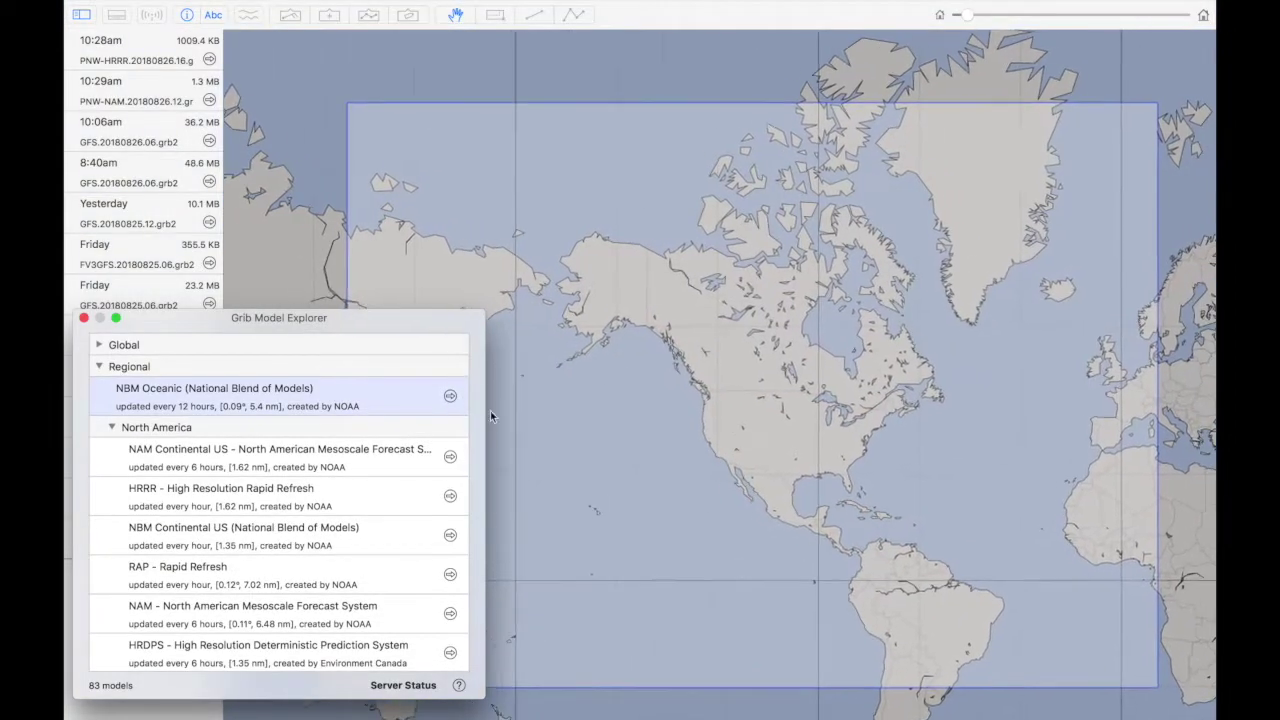
click(682, 418)
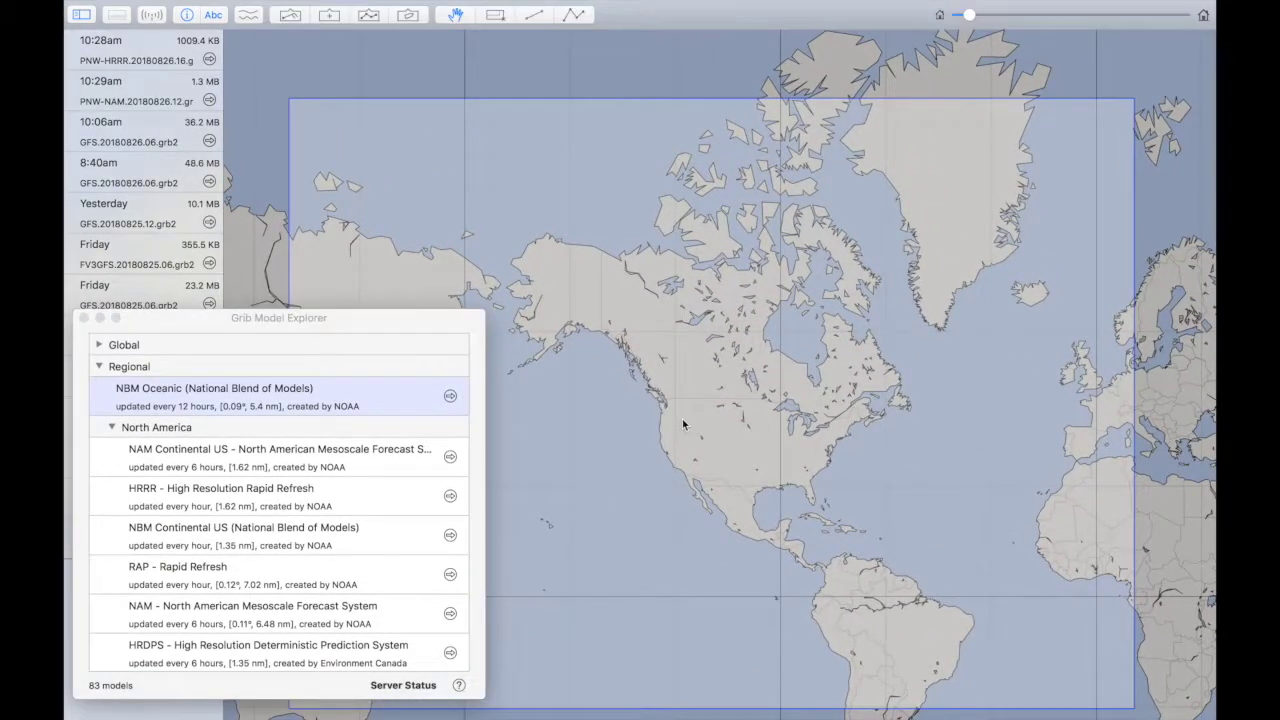
scroll(680, 435, left, 4)
scroll(680, 435, down, 1)
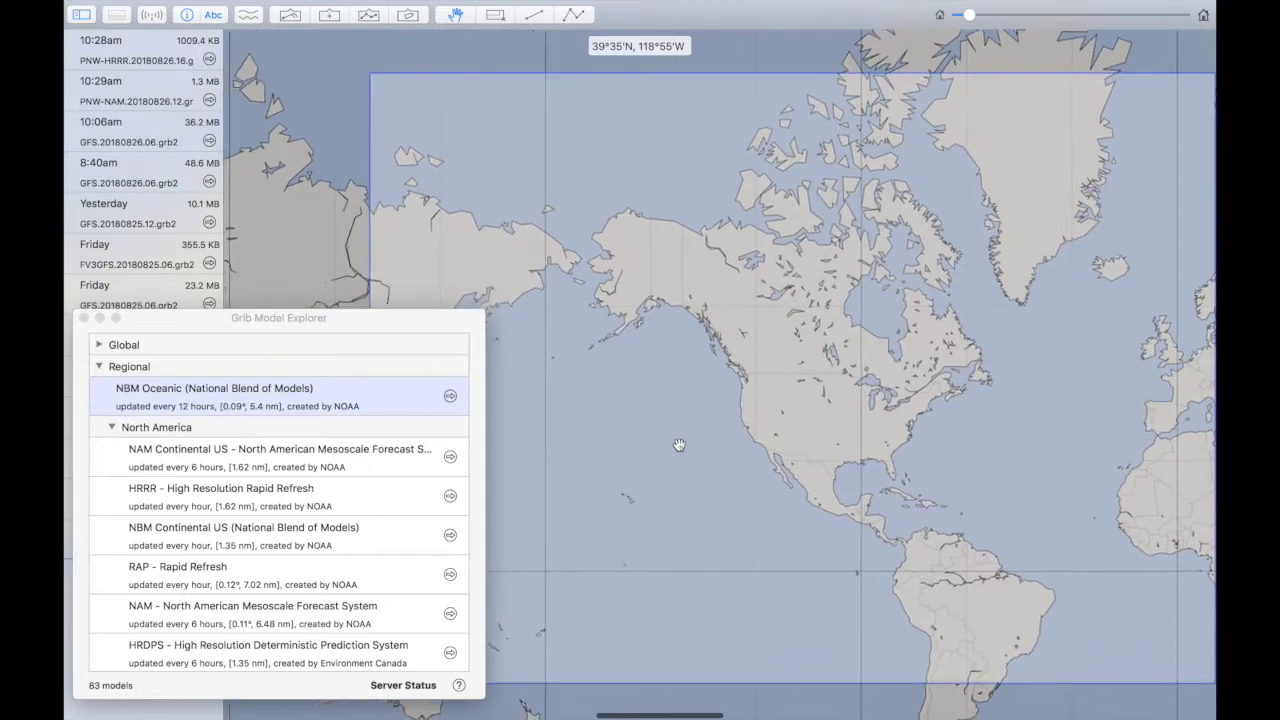
scroll(679, 445, down, 2)
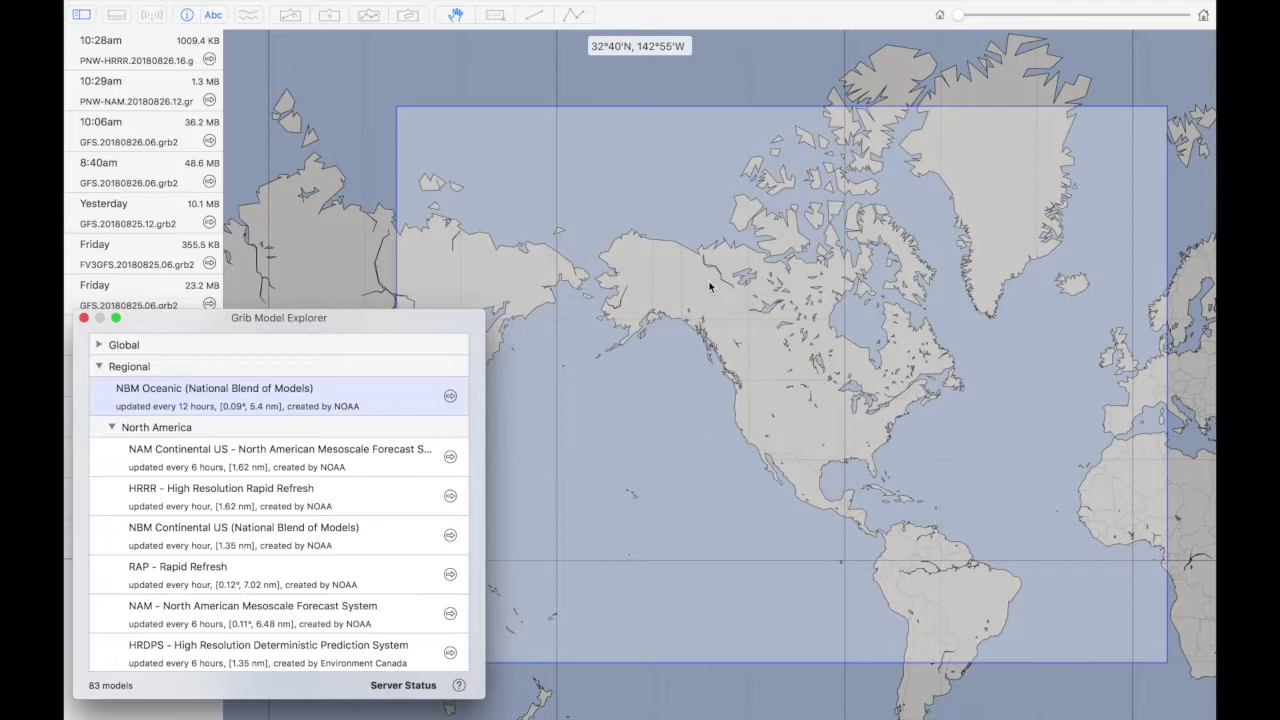
- Close the model explorer and select a North Atlantic region from about 78°W to 02°E and 29°N to 63°N
click(84, 317)
click(495, 15)
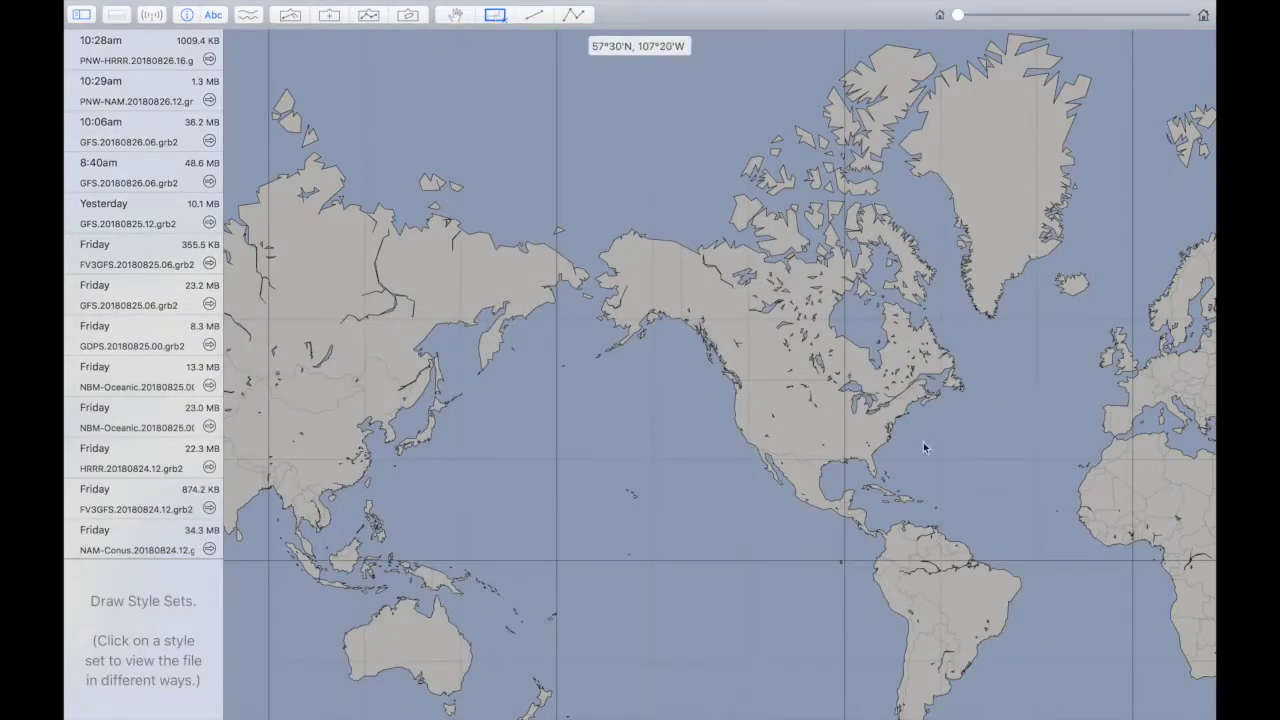
scroll(921, 430, right, 6)
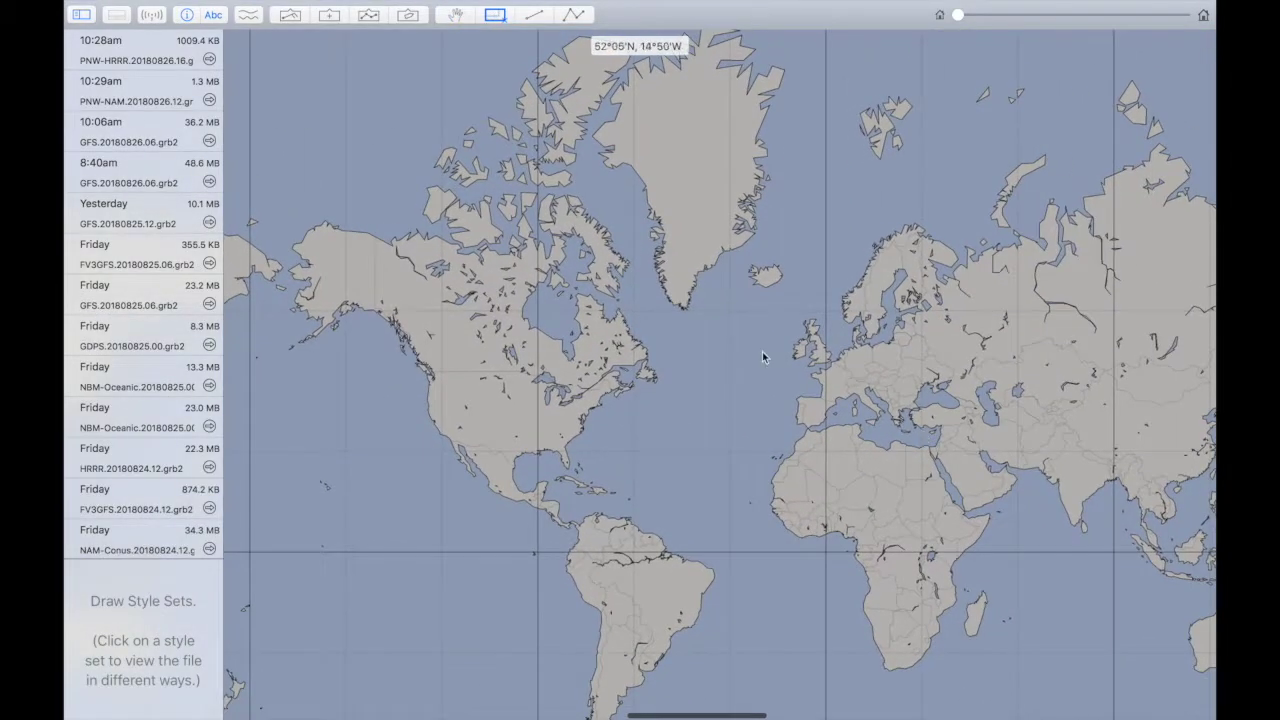
scroll(712, 350, up, 5)
scroll(712, 348, up, 2)
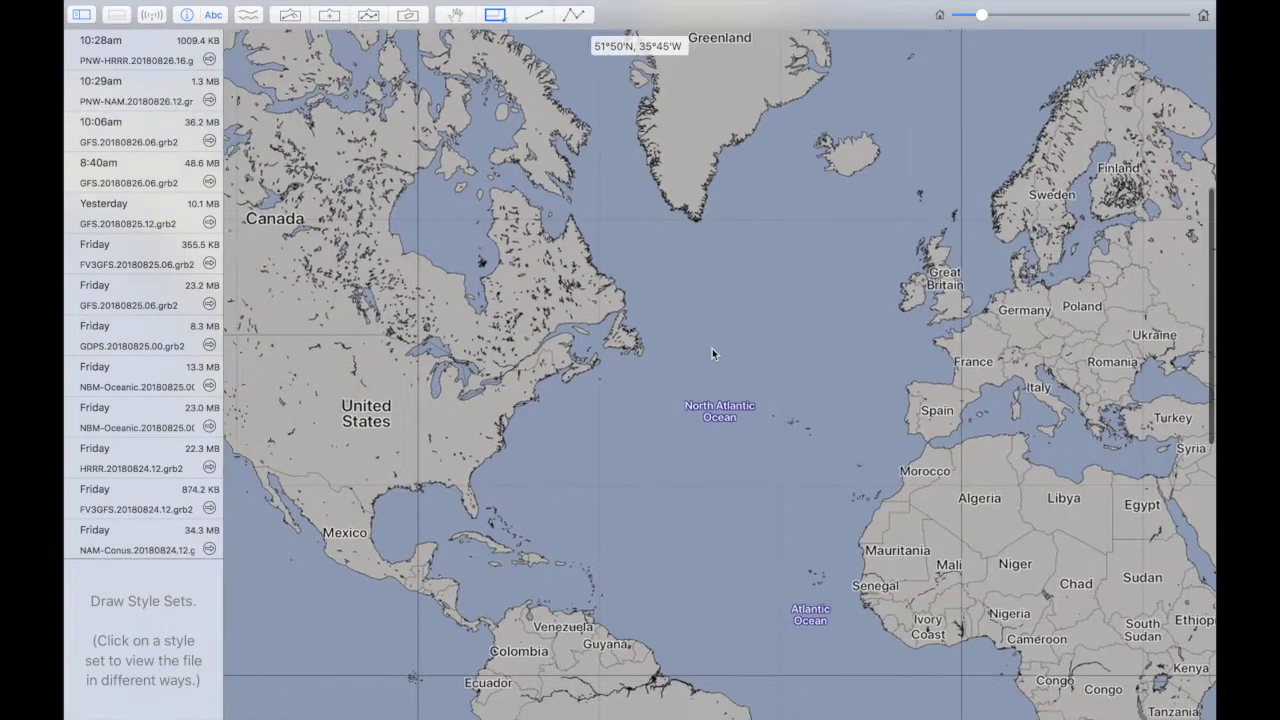
scroll(712, 348, up, 3)
scroll(712, 346, down, 2)
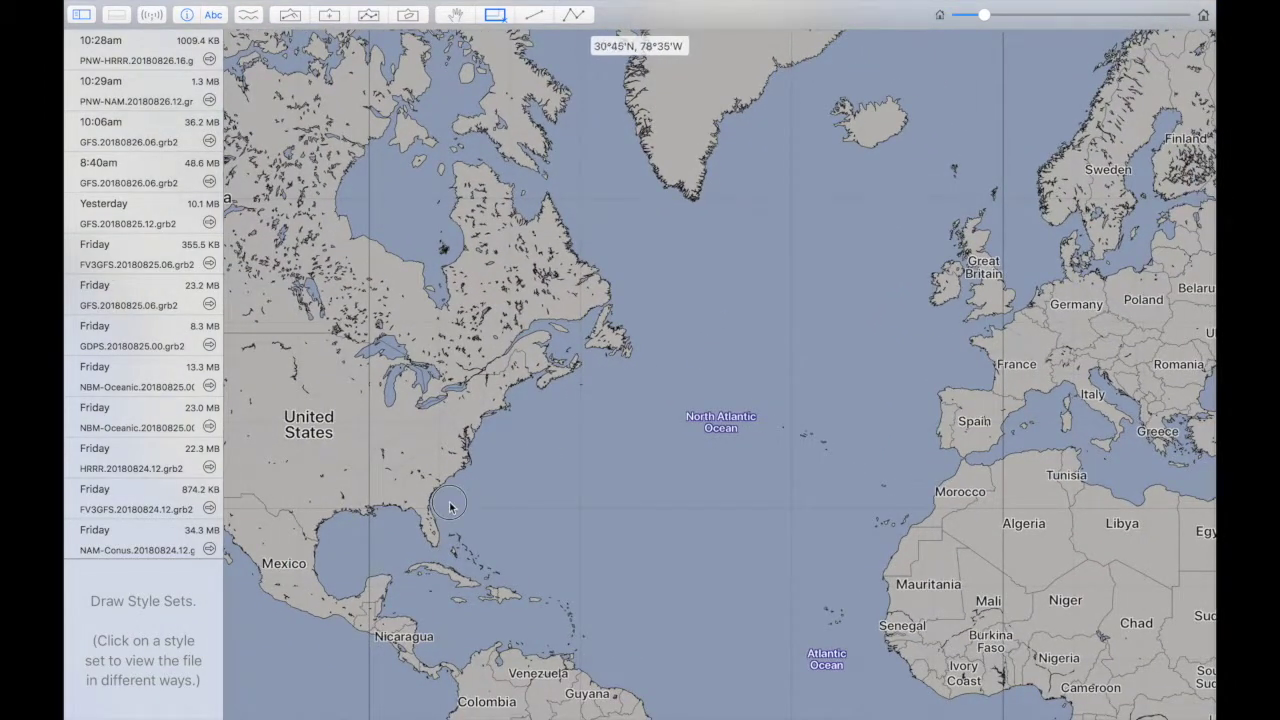
mouse_move(449, 507)
mouse_down()
mouse_move(699, 105)
mouse_move(960, 157)
mouse_move(1020, 155)
mouse_up()
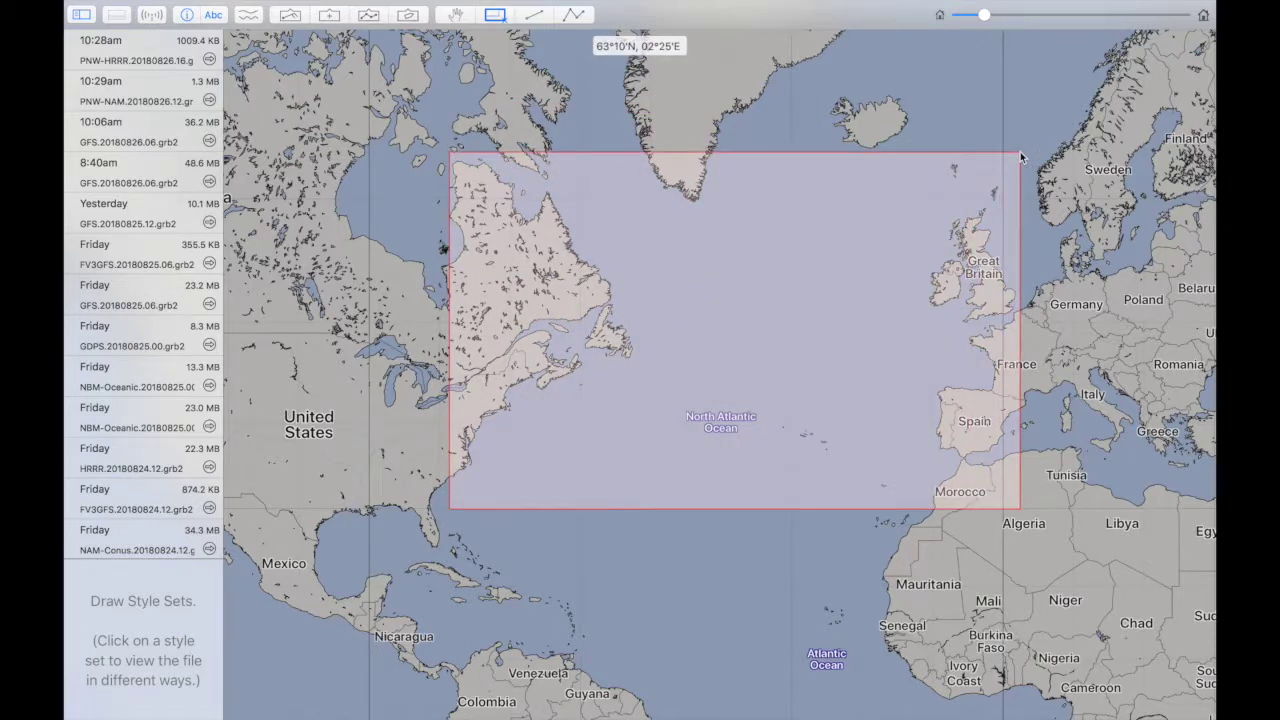
scroll(848, 237, right, 3)
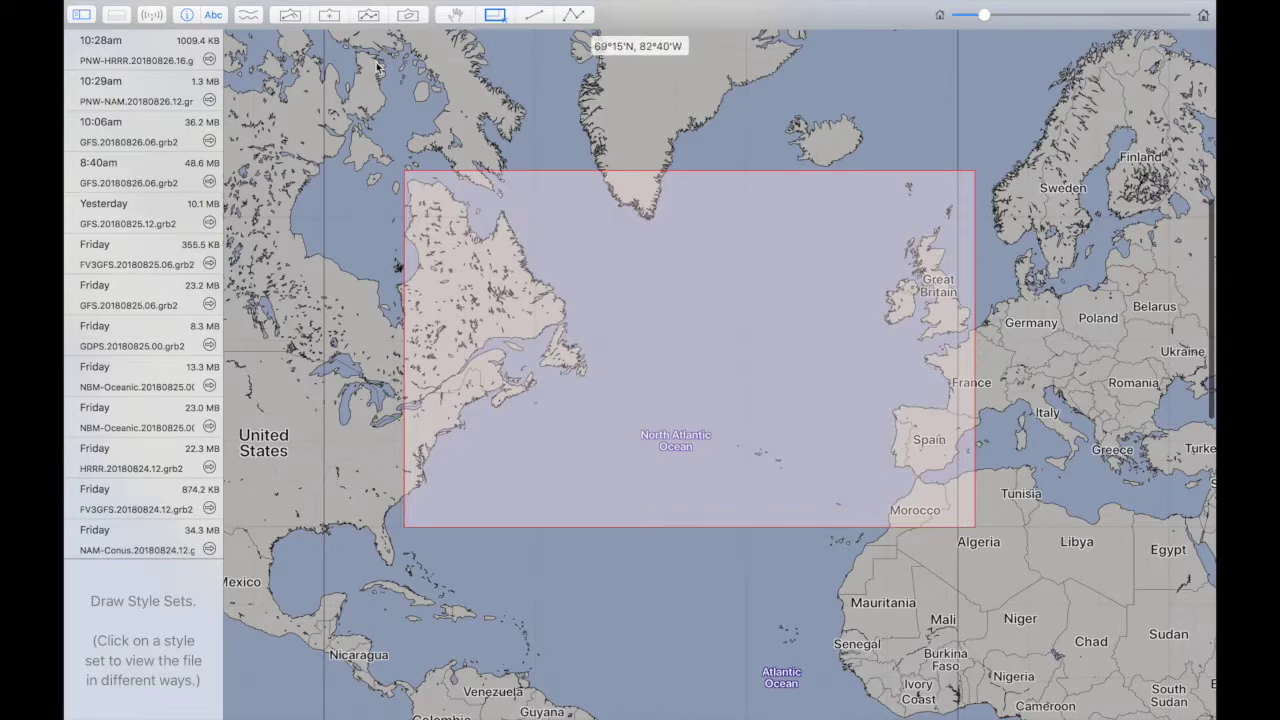
- Start a new GRIB request for the selected region using the NBM Oceanic (National Blend of Models) model
click(151, 14)
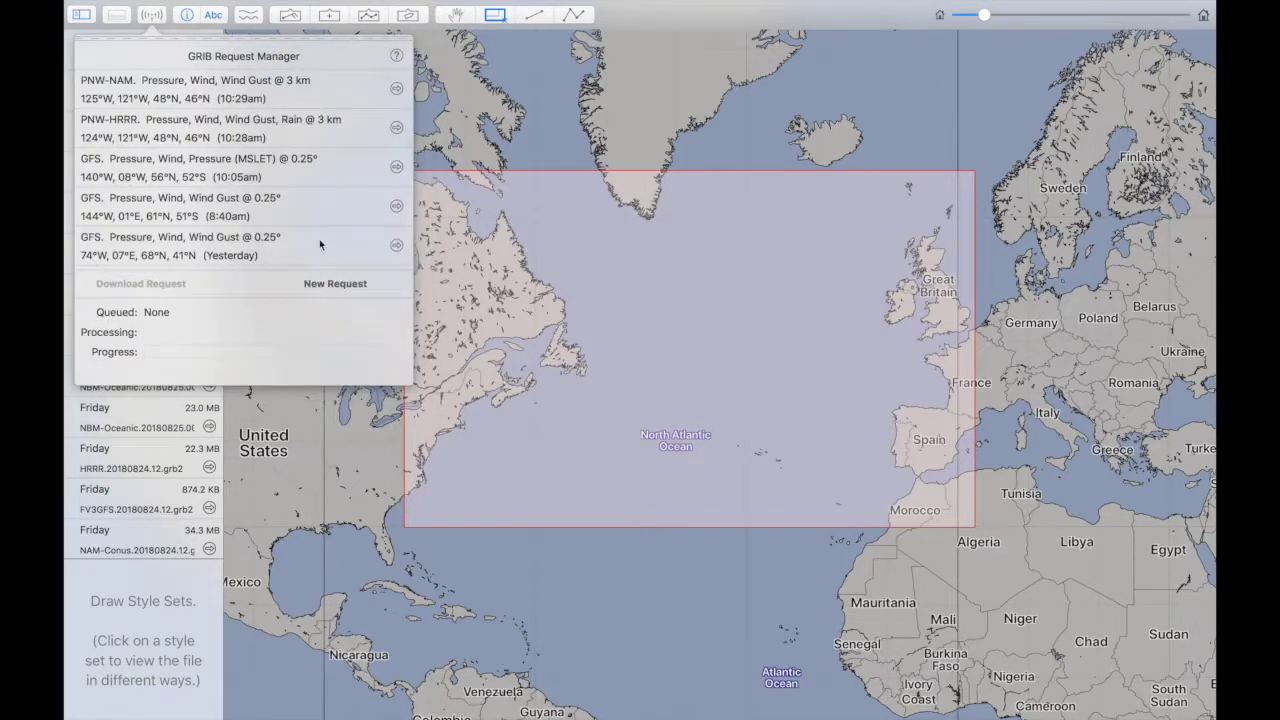
click(326, 285)
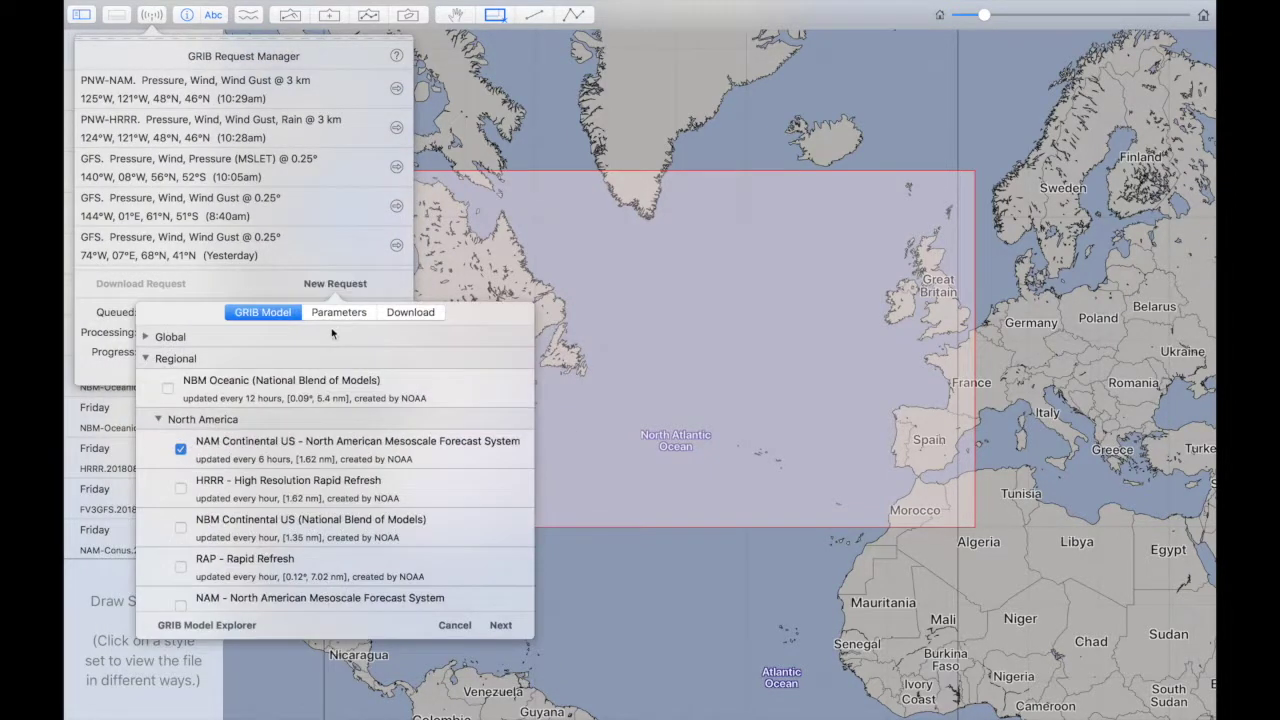
scroll(245, 470, down, 2)
scroll(245, 470, up, 2)
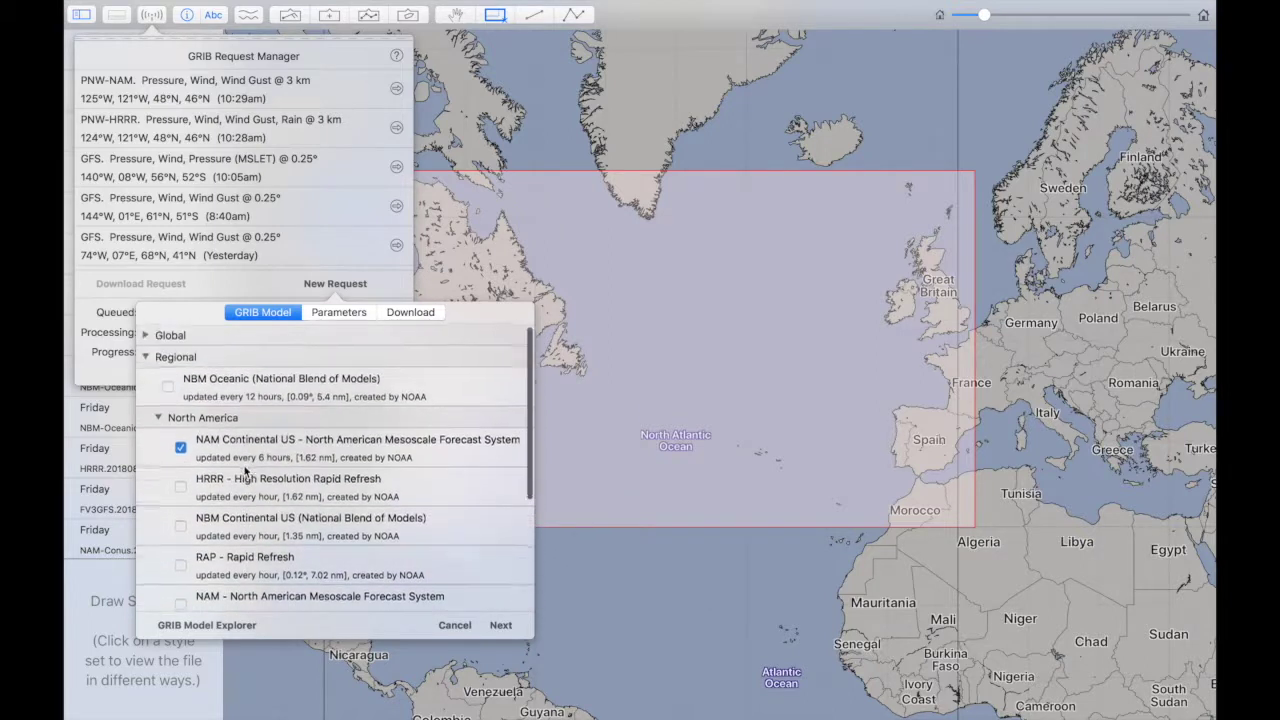
click(233, 392)
- Add the 10th, 25th, 75th and 90th percentile wind speeds at 10 m above ground to the request's parameters
click(337, 318)
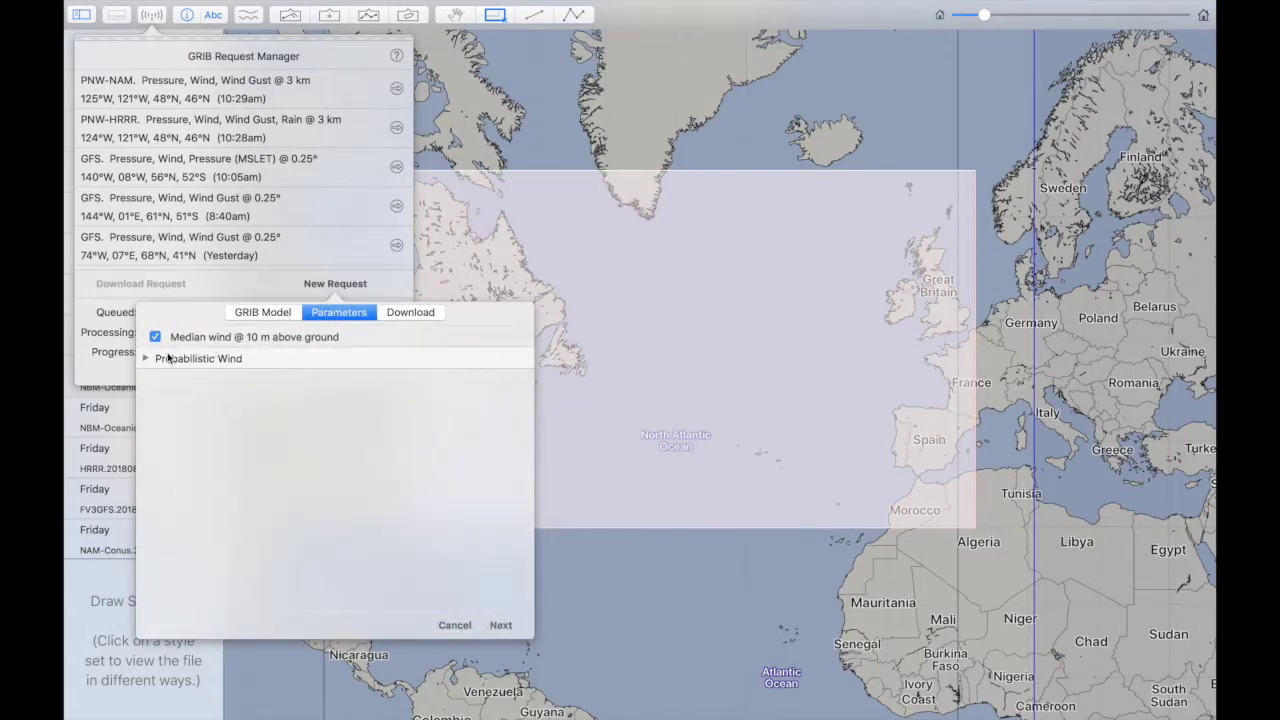
click(146, 359)
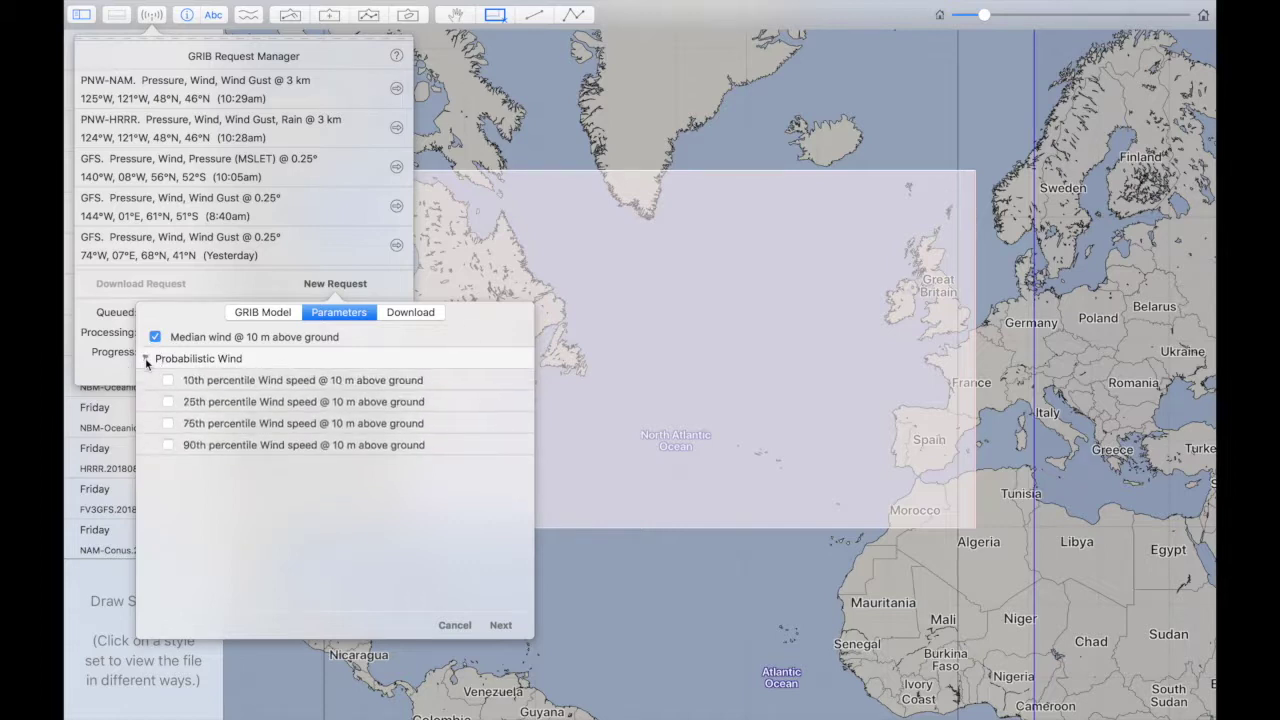
click(168, 380)
click(168, 401)
click(168, 423)
click(168, 445)
- Set forecasts every 3 hours and a resolution of 0.18°, 10.8 nm, 20 km, download the file and dismiss the request manager
click(412, 314)
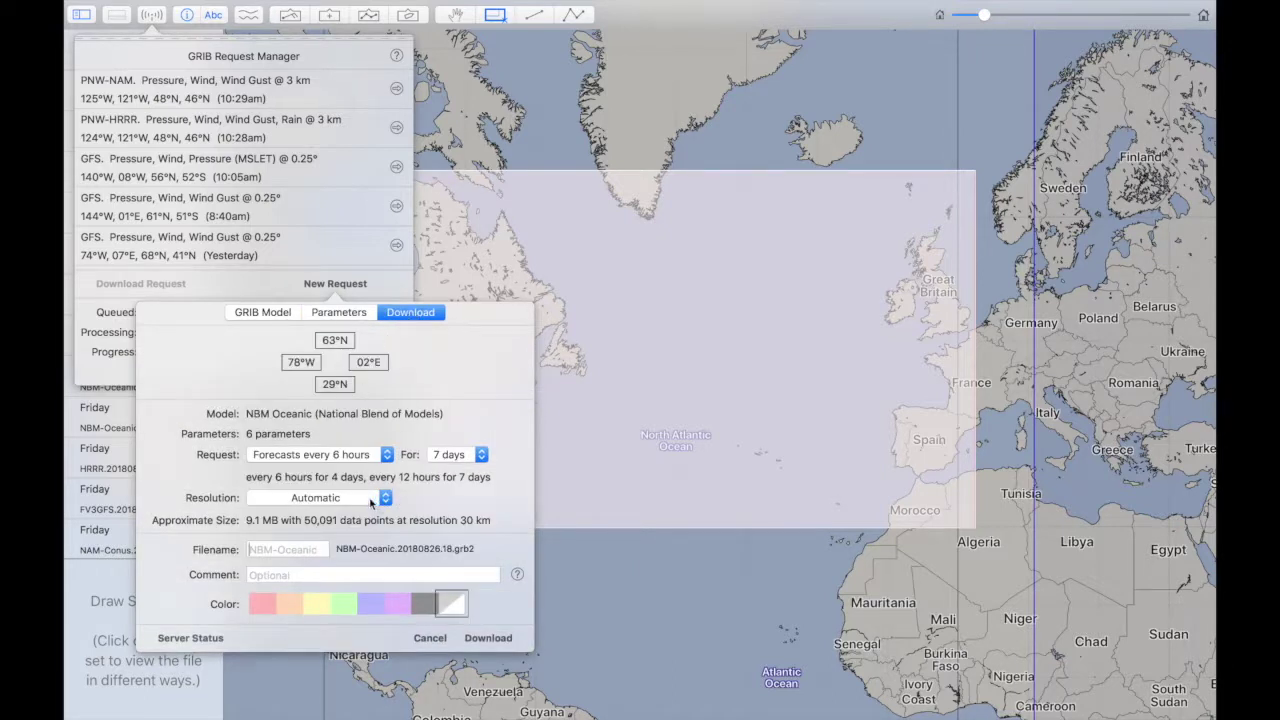
click(363, 457)
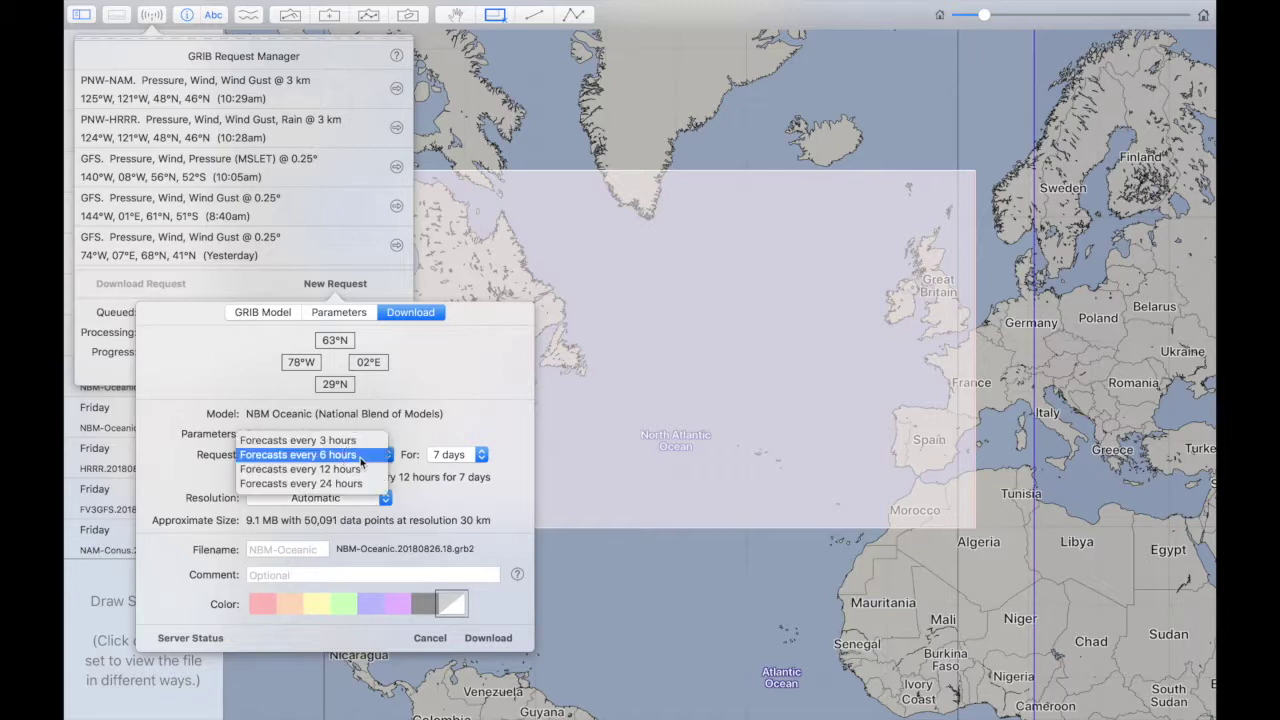
click(362, 438)
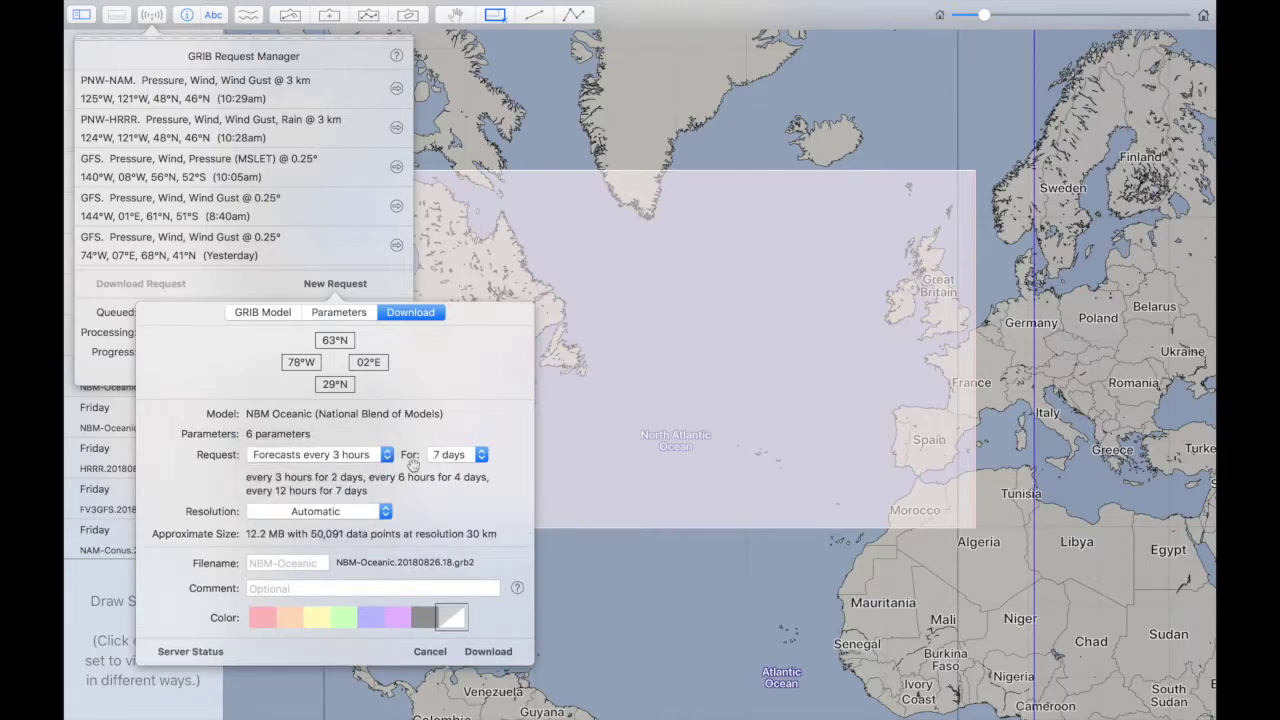
click(362, 513)
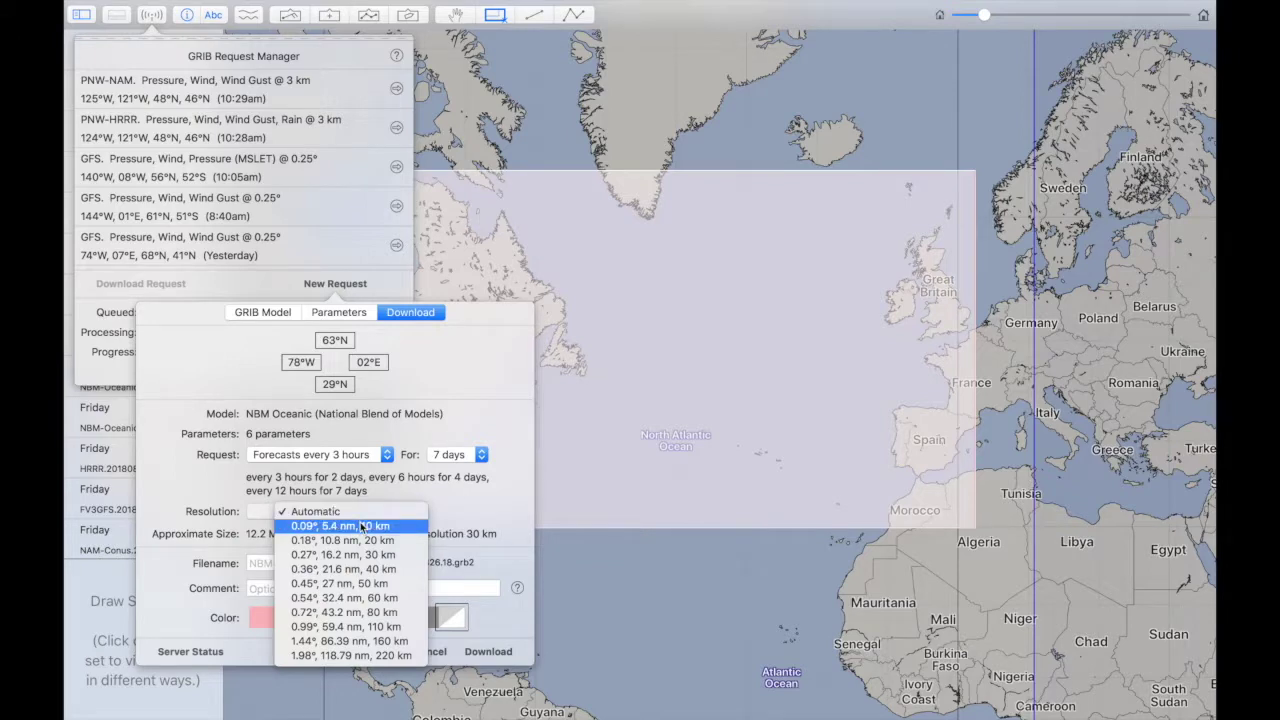
click(360, 540)
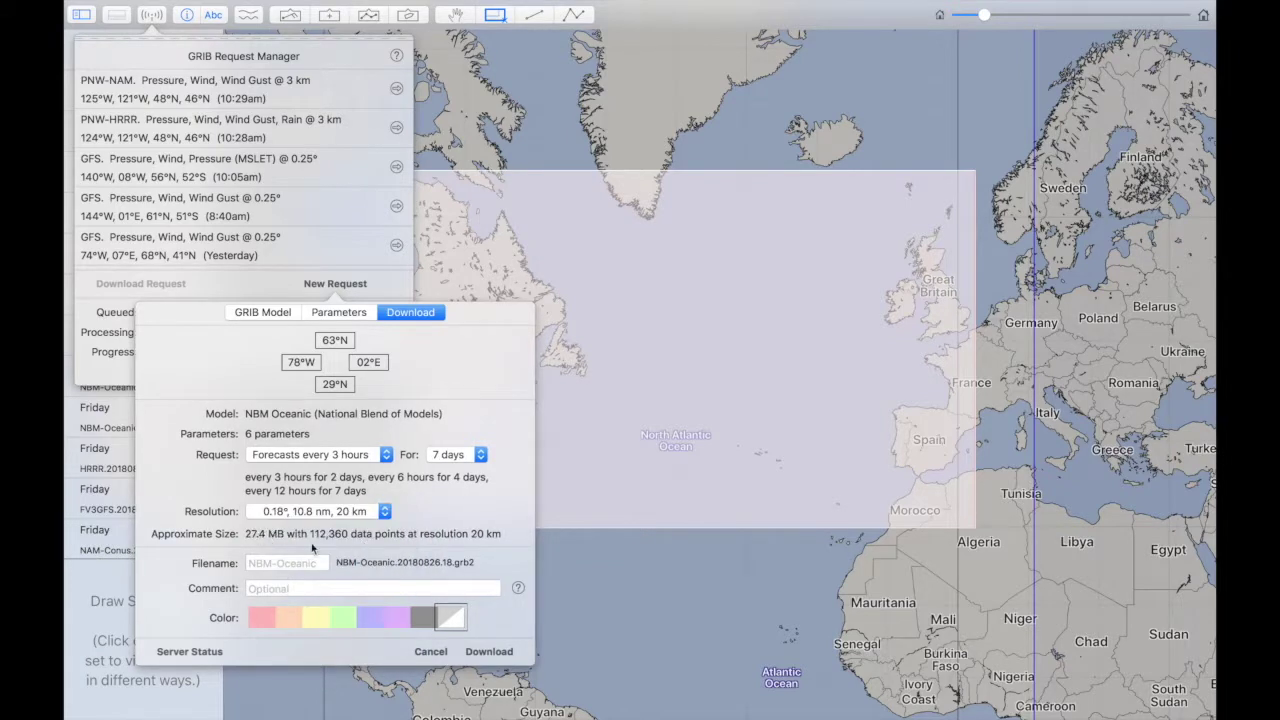
click(495, 652)
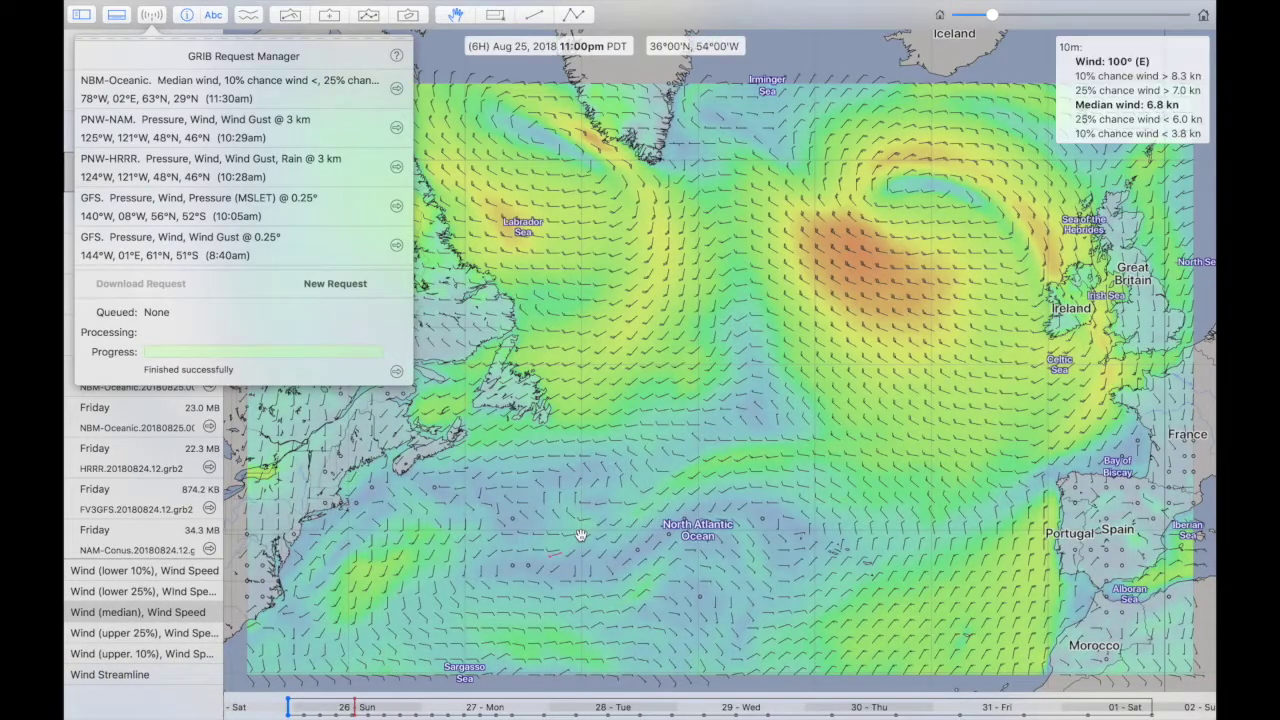
click(580, 535)
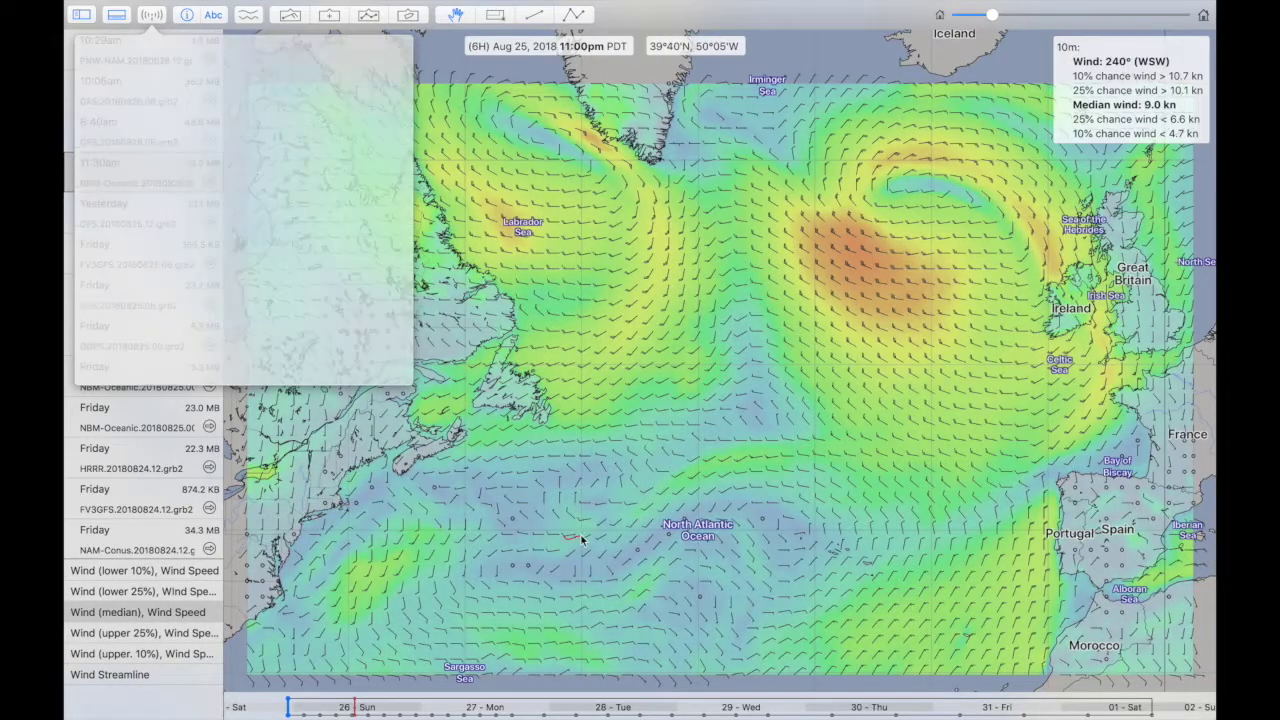
- Select a North Atlantic region from about 78°W to 02°E and 29°N to 63°N and start a GFS request with pressure, wind and wind gust
click(494, 14)
drag(250, 84, 1197, 676)
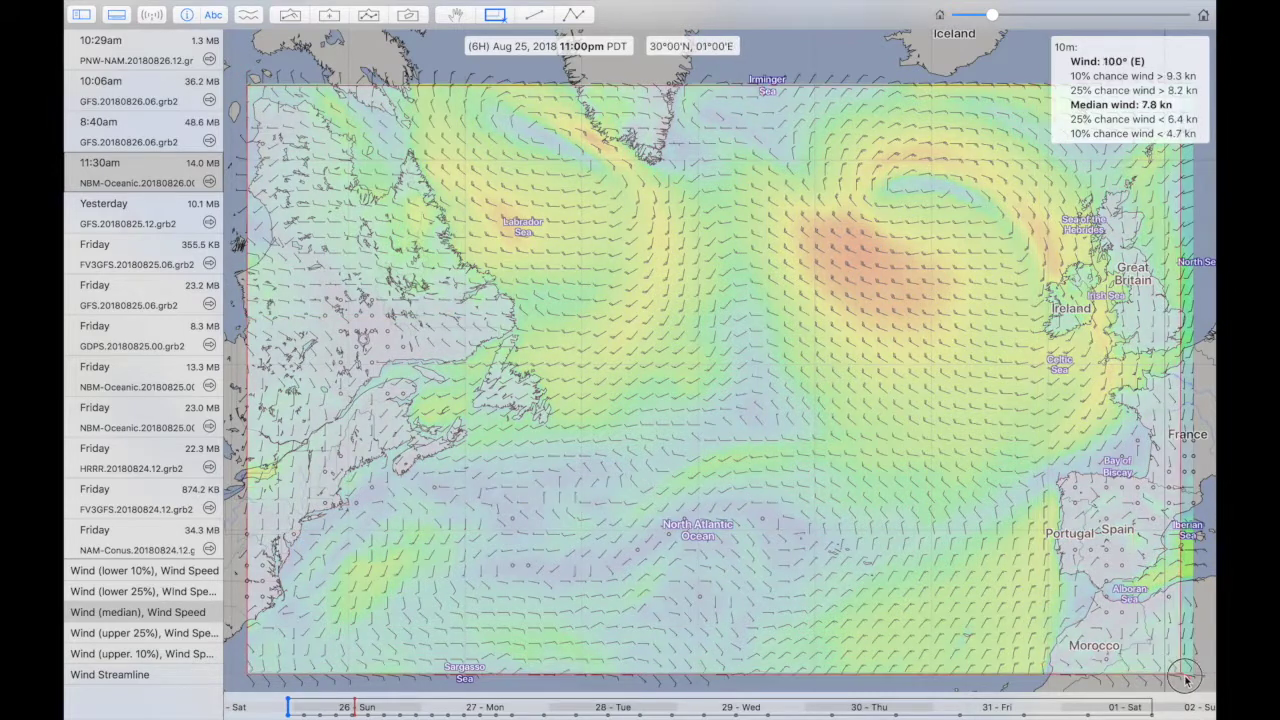
click(151, 14)
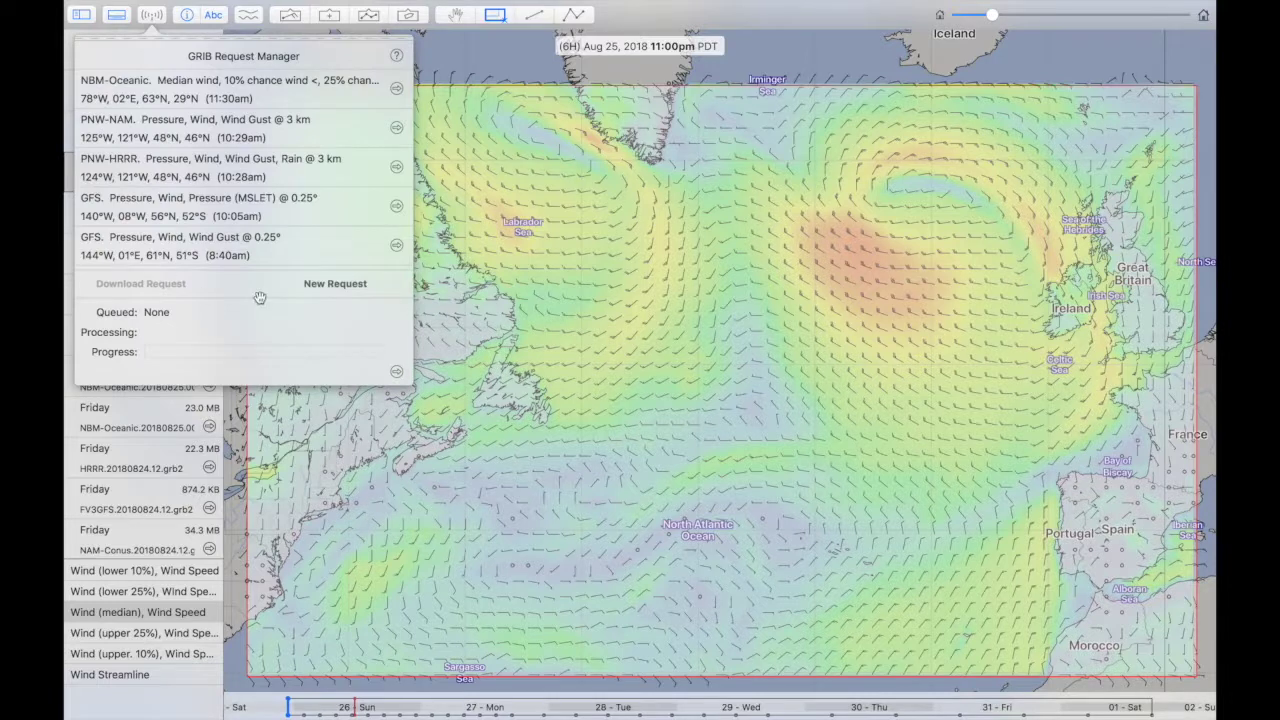
click(325, 285)
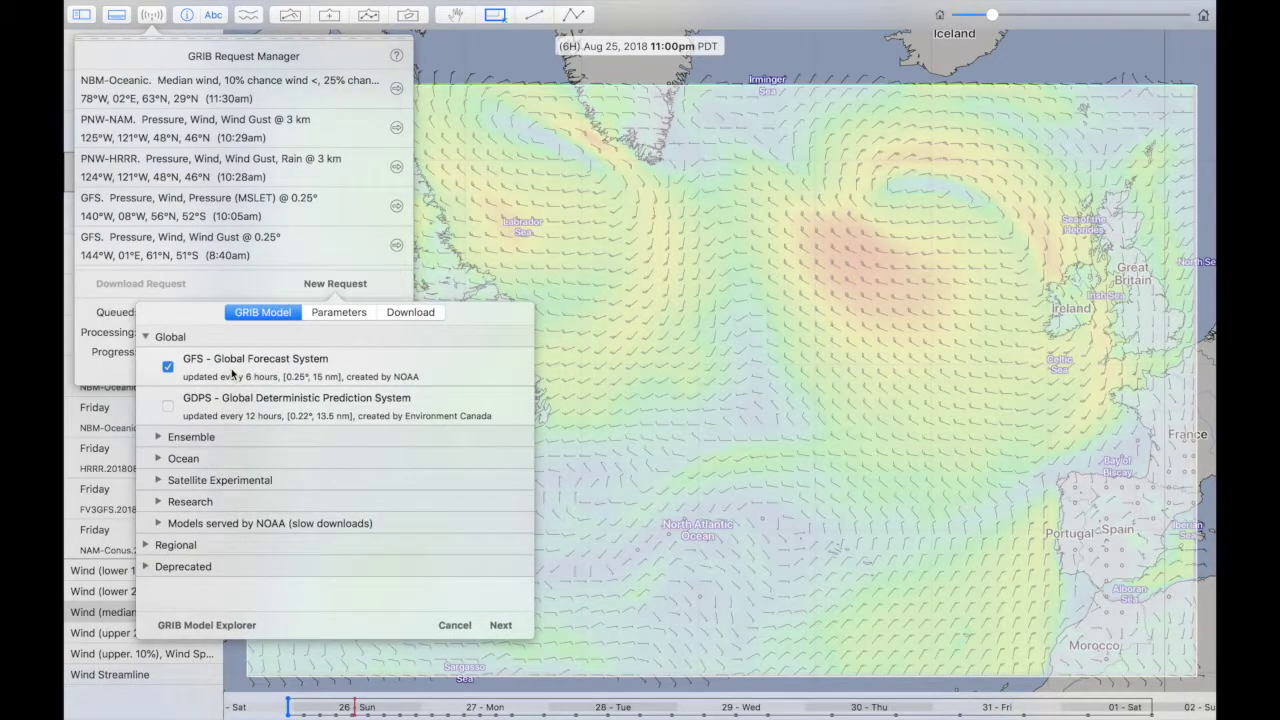
click(333, 312)
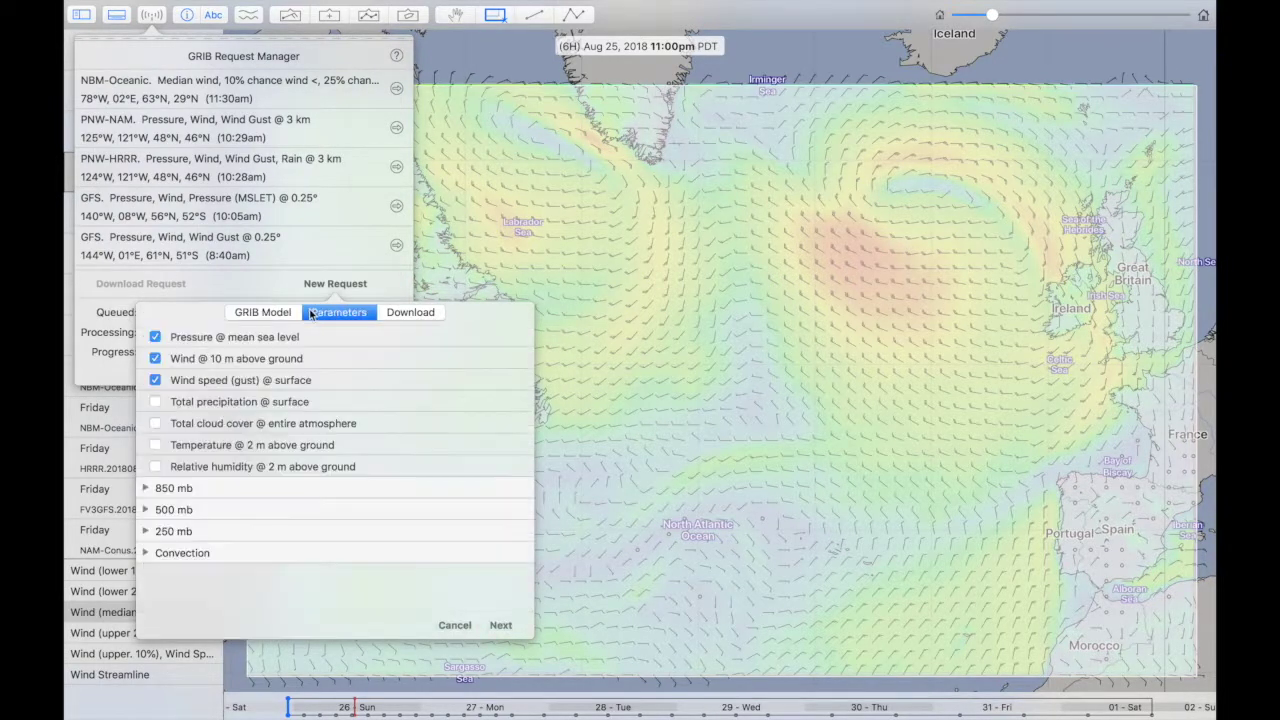
- Set the GFS request's resolution to 0.25°, download the file and dismiss the request manager
click(408, 313)
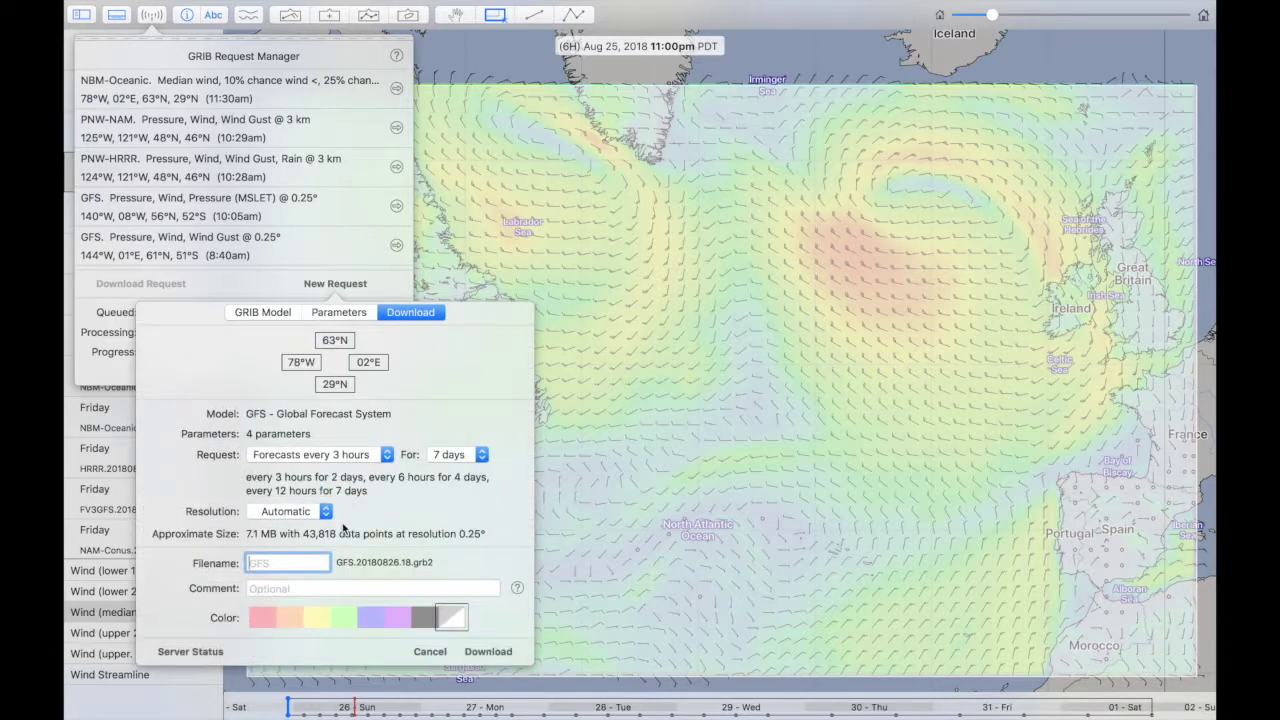
click(308, 514)
click(310, 527)
click(497, 648)
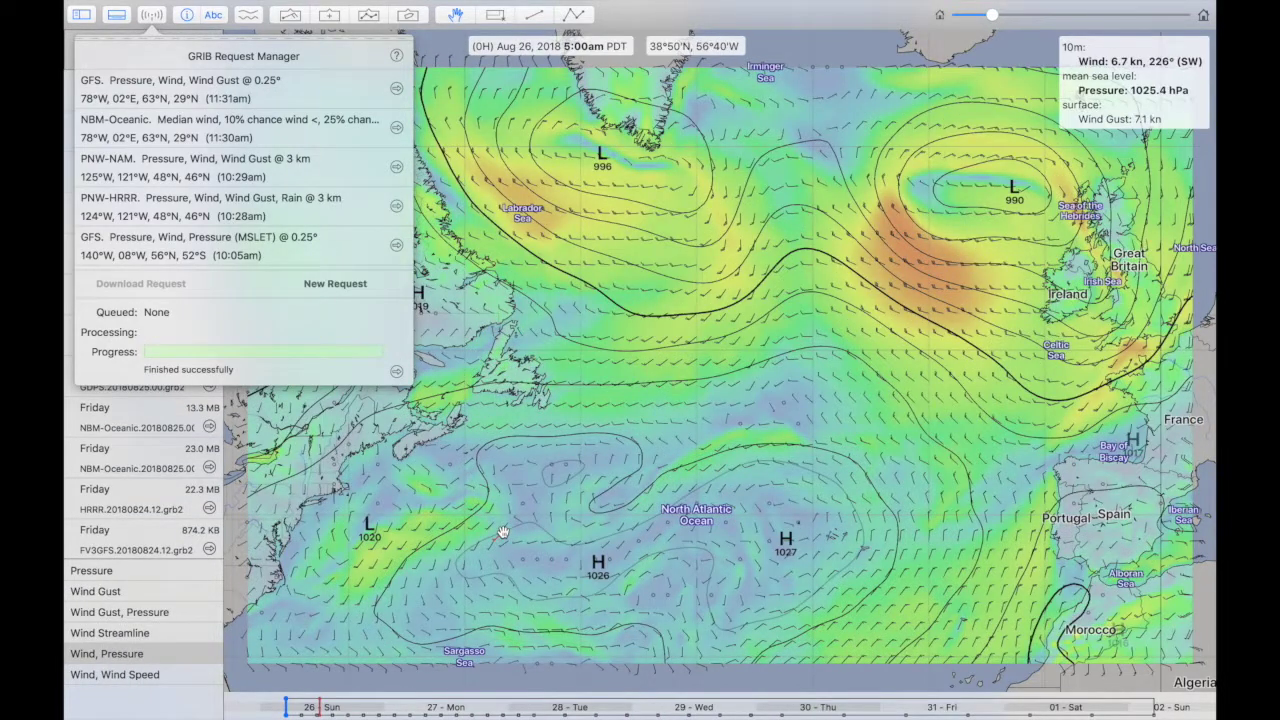
click(503, 532)
- Reselect the region from about 78°W to 02°E and 29°N to 63°N and start a GDPS request with pressure and wind
click(488, 18)
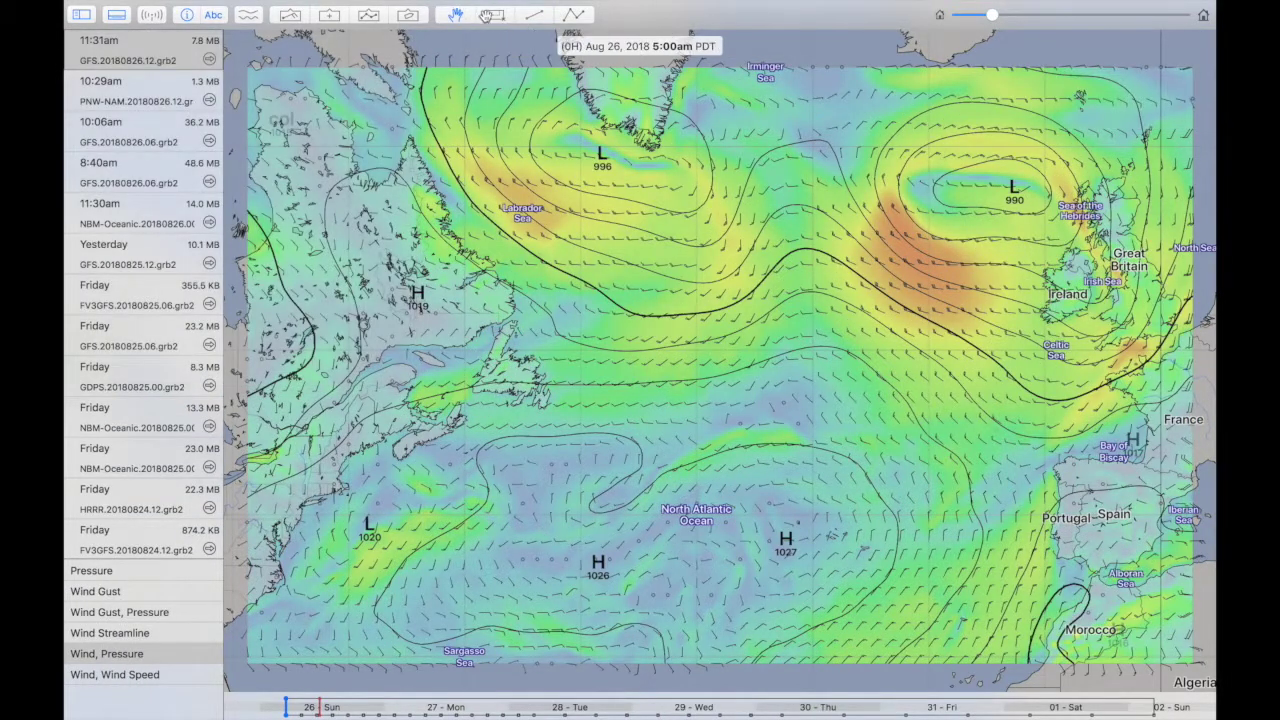
drag(250, 70, 1193, 668)
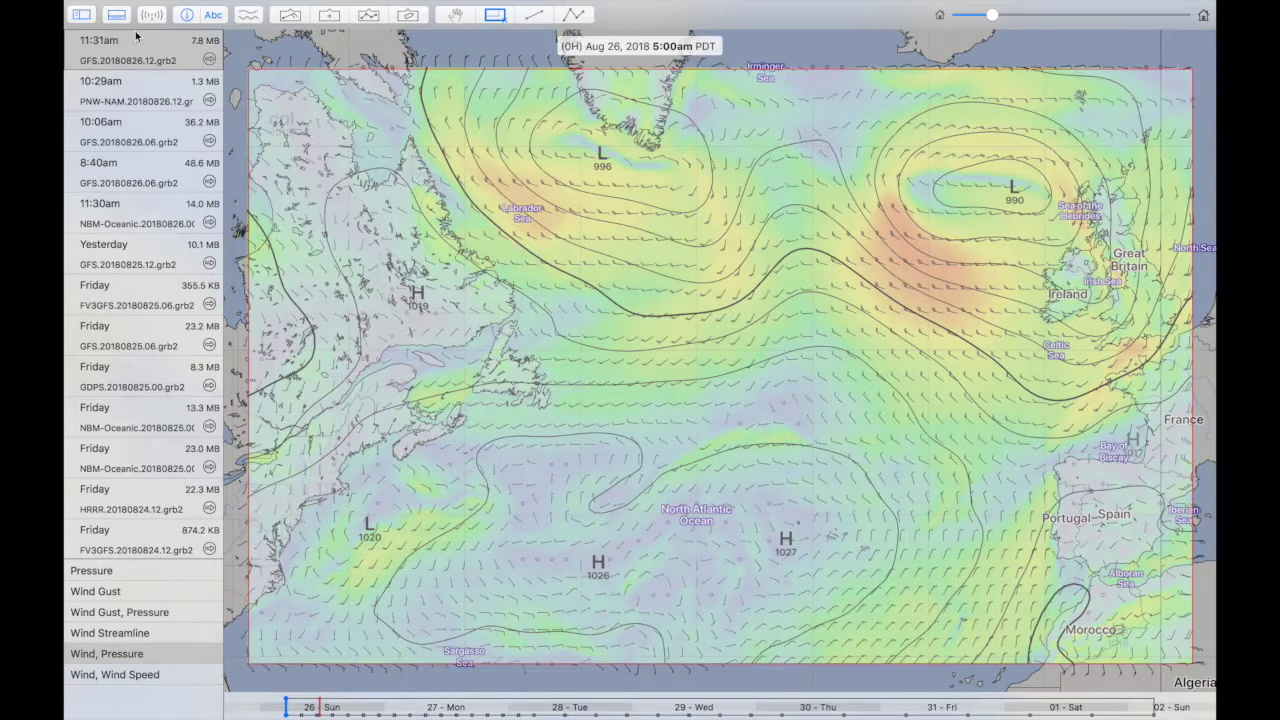
click(150, 16)
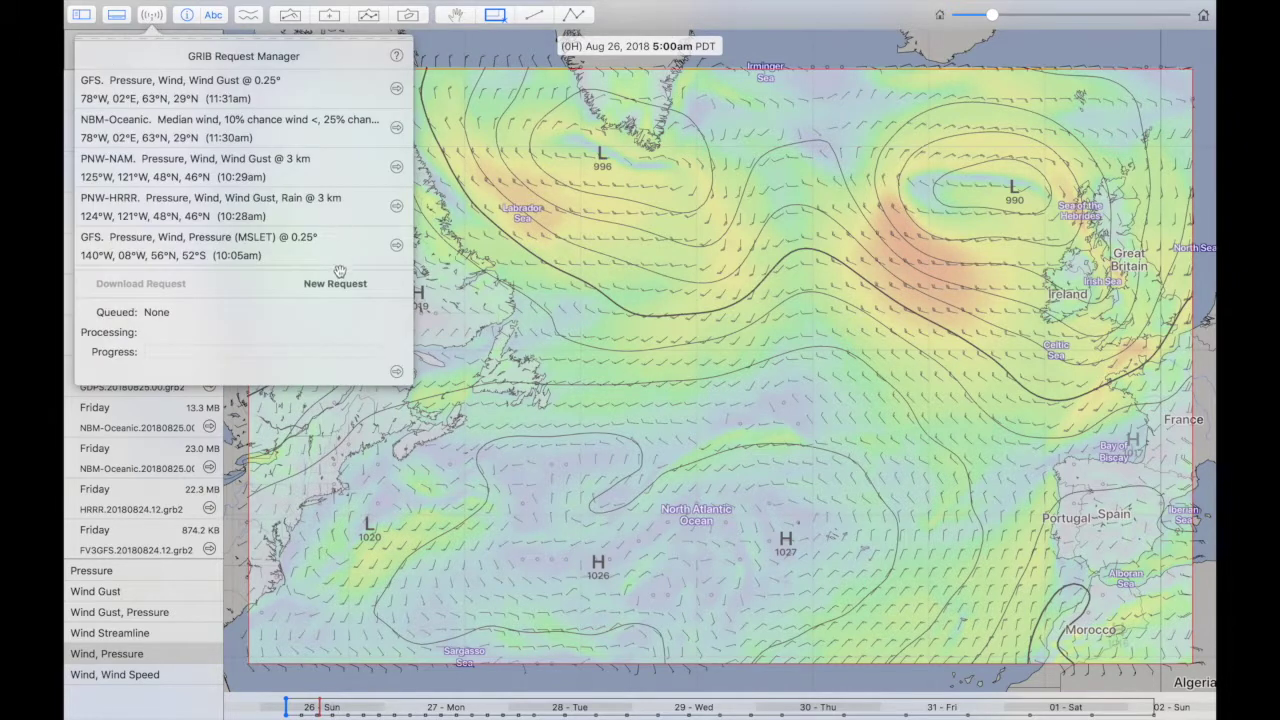
click(340, 284)
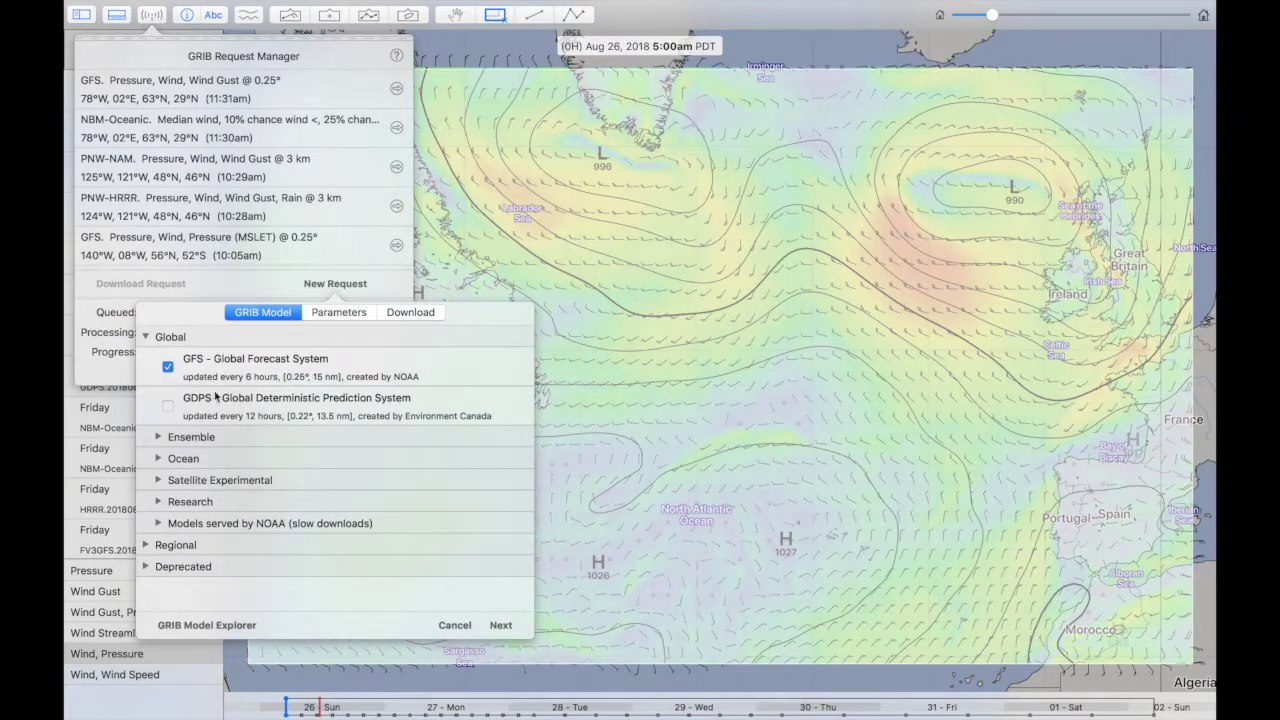
click(333, 314)
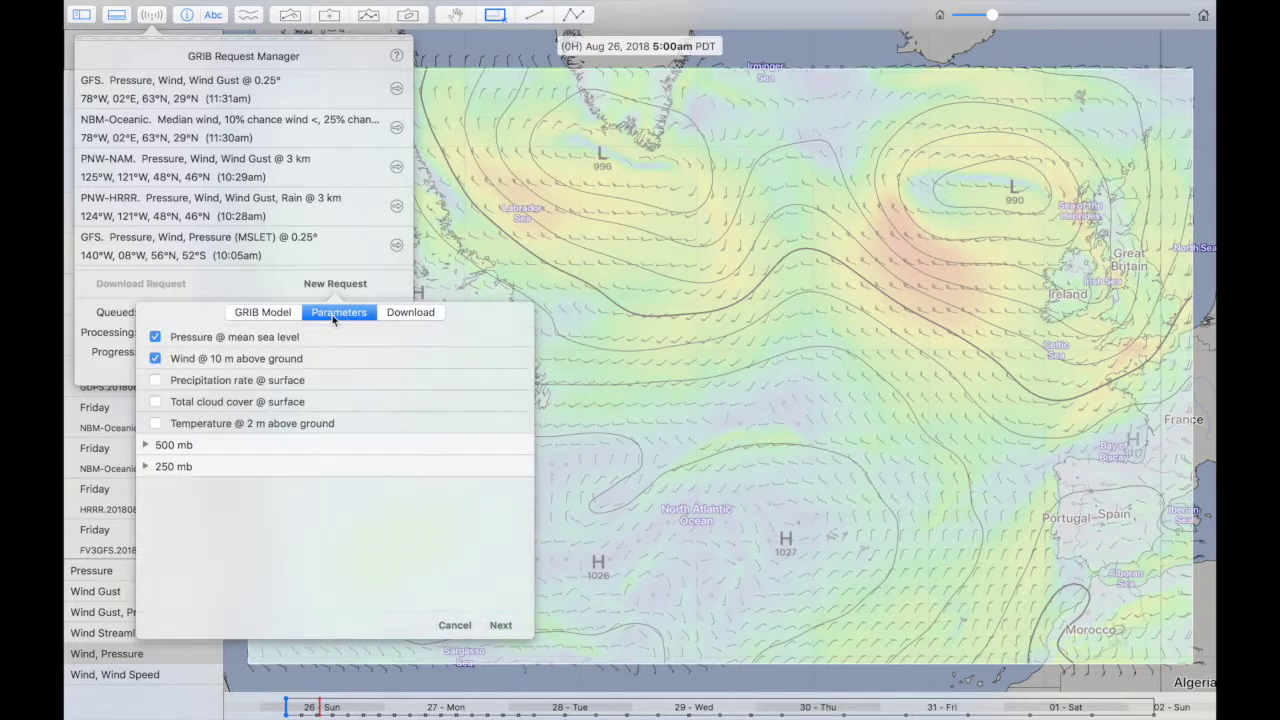
- Set the GDPS request to 0.22°, 13.5 nm, 25 km resolution with forecasts every 3 hours, download it and dismiss the request manager
click(408, 313)
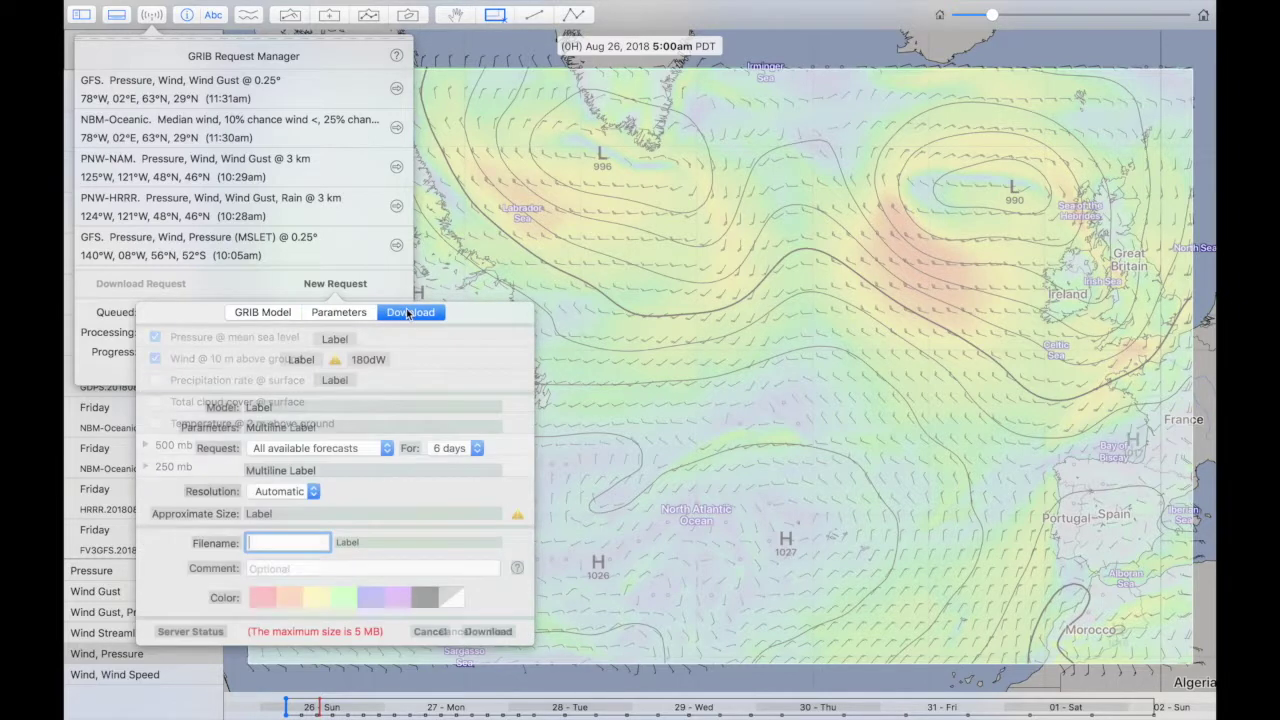
click(335, 497)
click(340, 513)
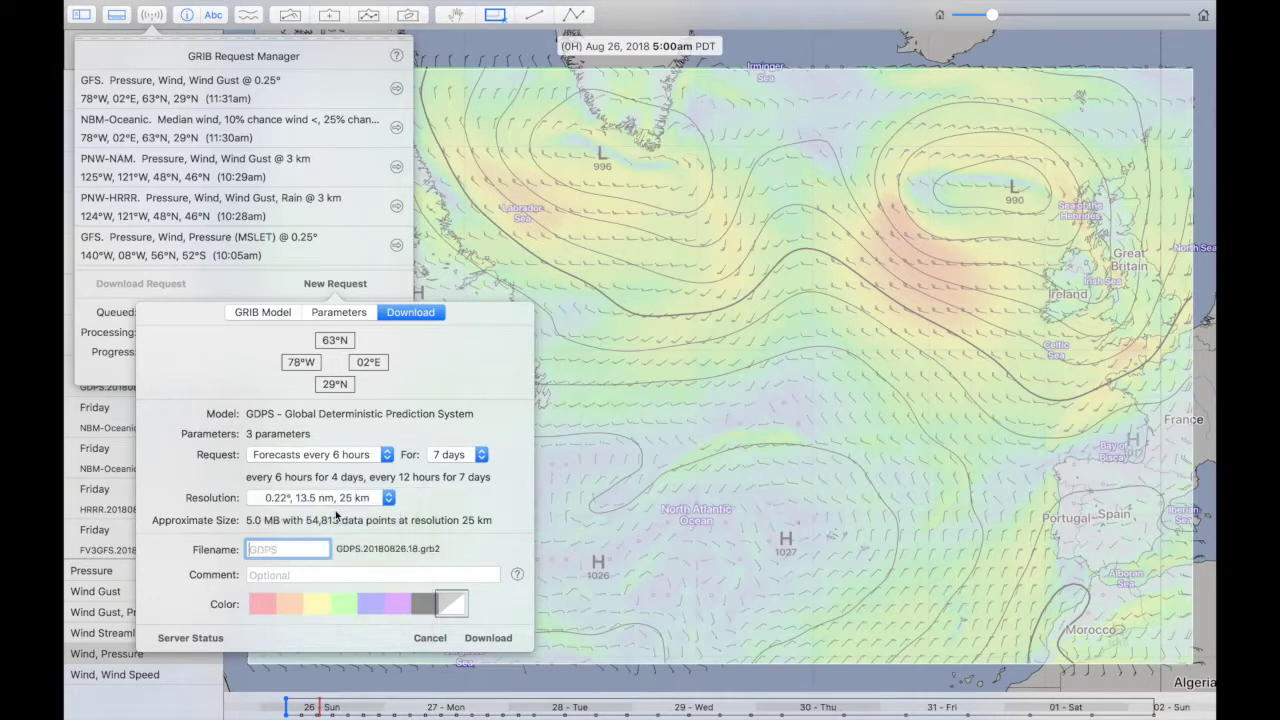
click(353, 457)
click(343, 440)
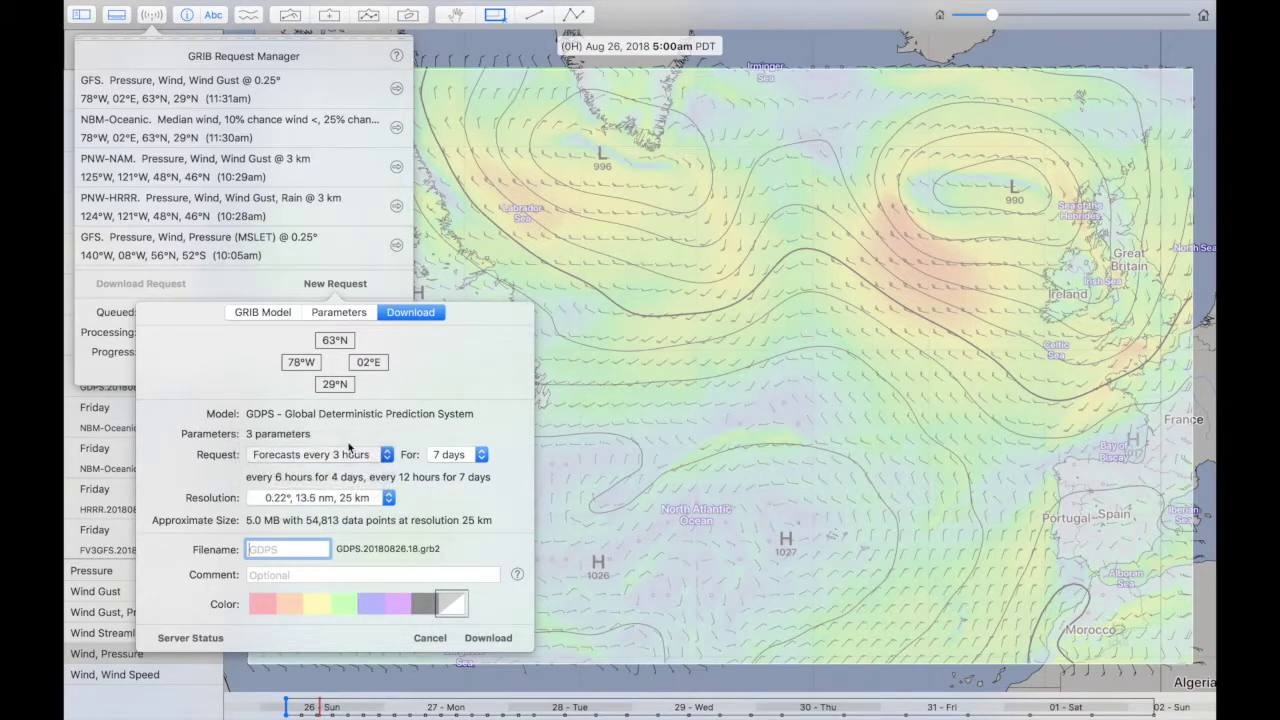
click(492, 645)
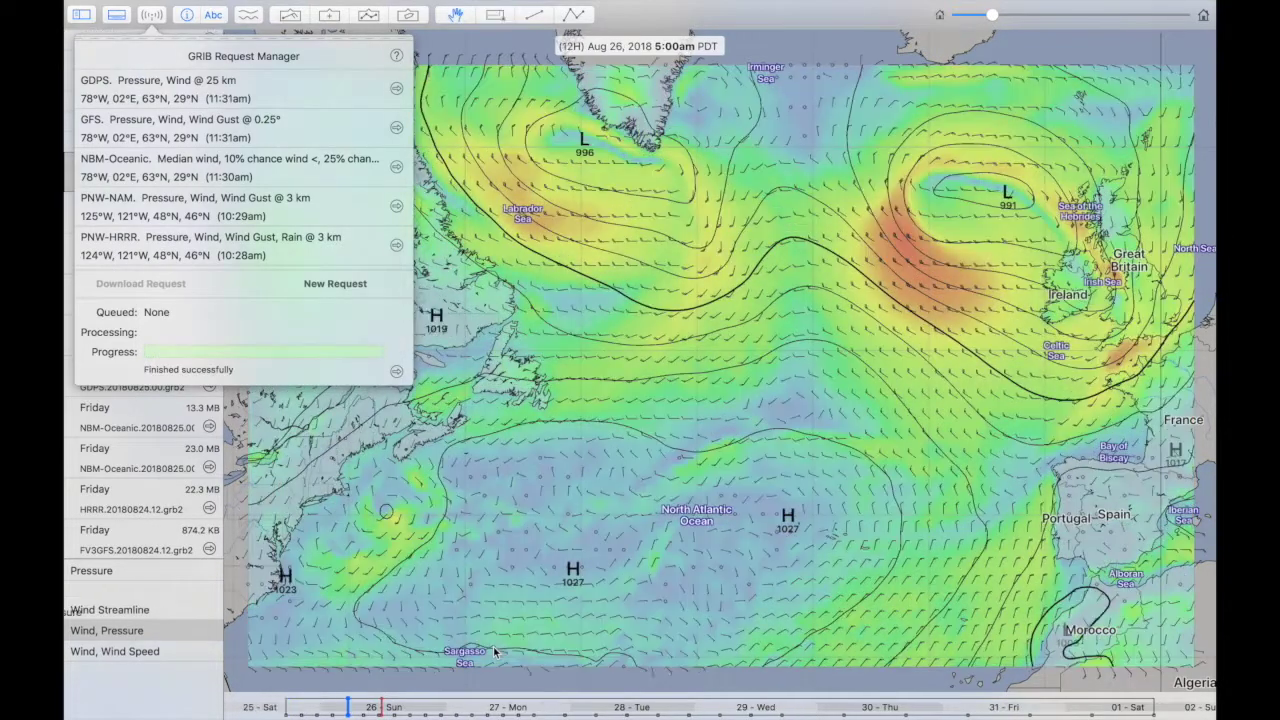
click(494, 651)
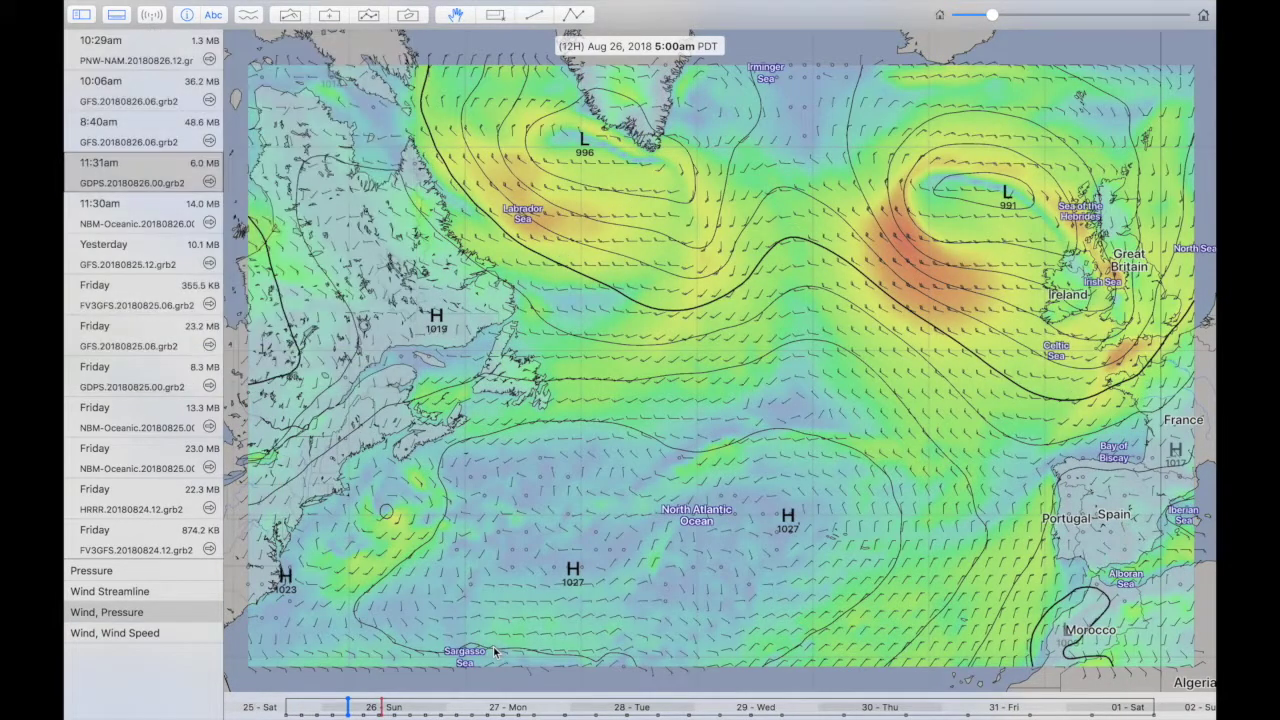
- Select the North Atlantic from about 78°W to 03°E and 29°N to 63°N and start a request using the CMC Ensemble model
click(494, 14)
drag(252, 66, 1198, 676)
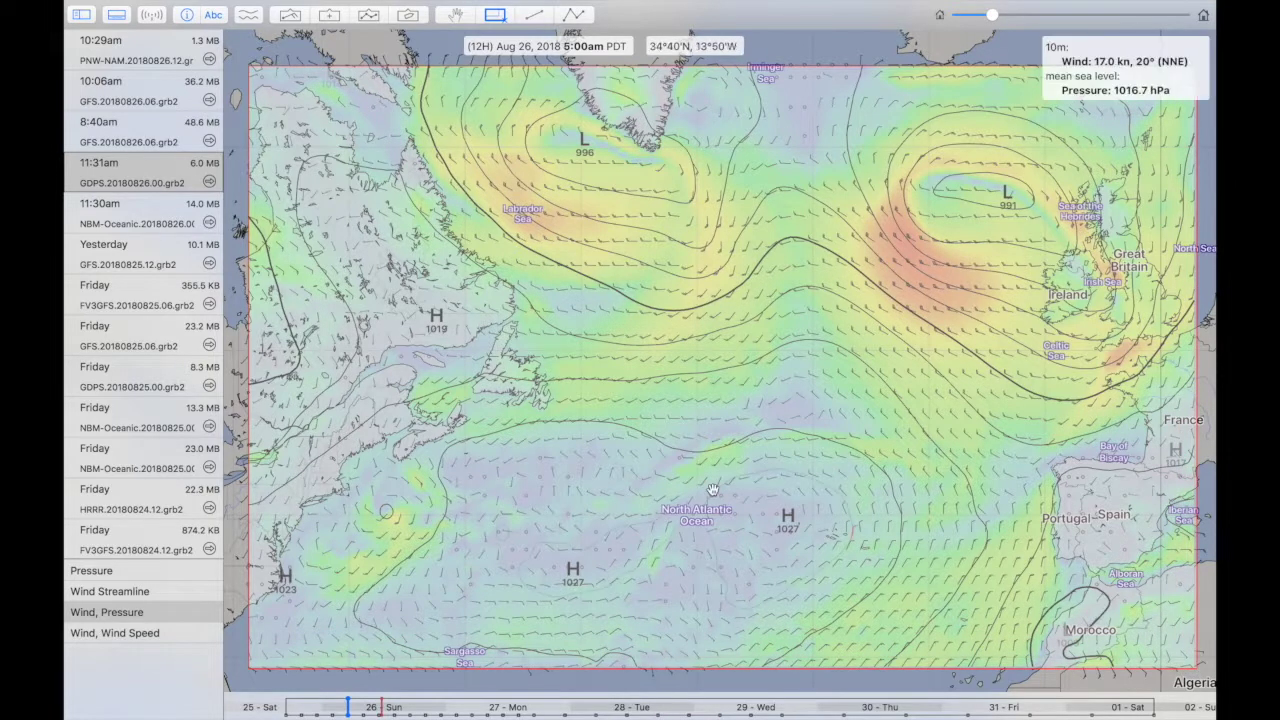
click(209, 34)
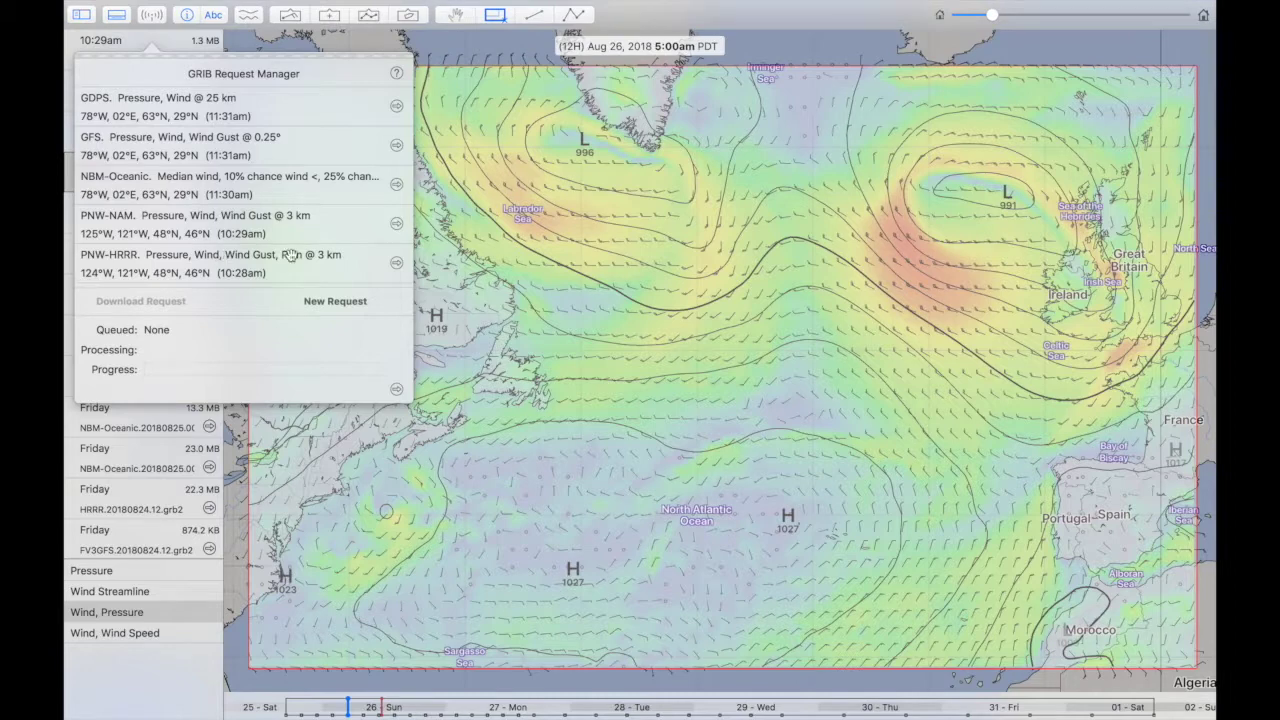
click(330, 298)
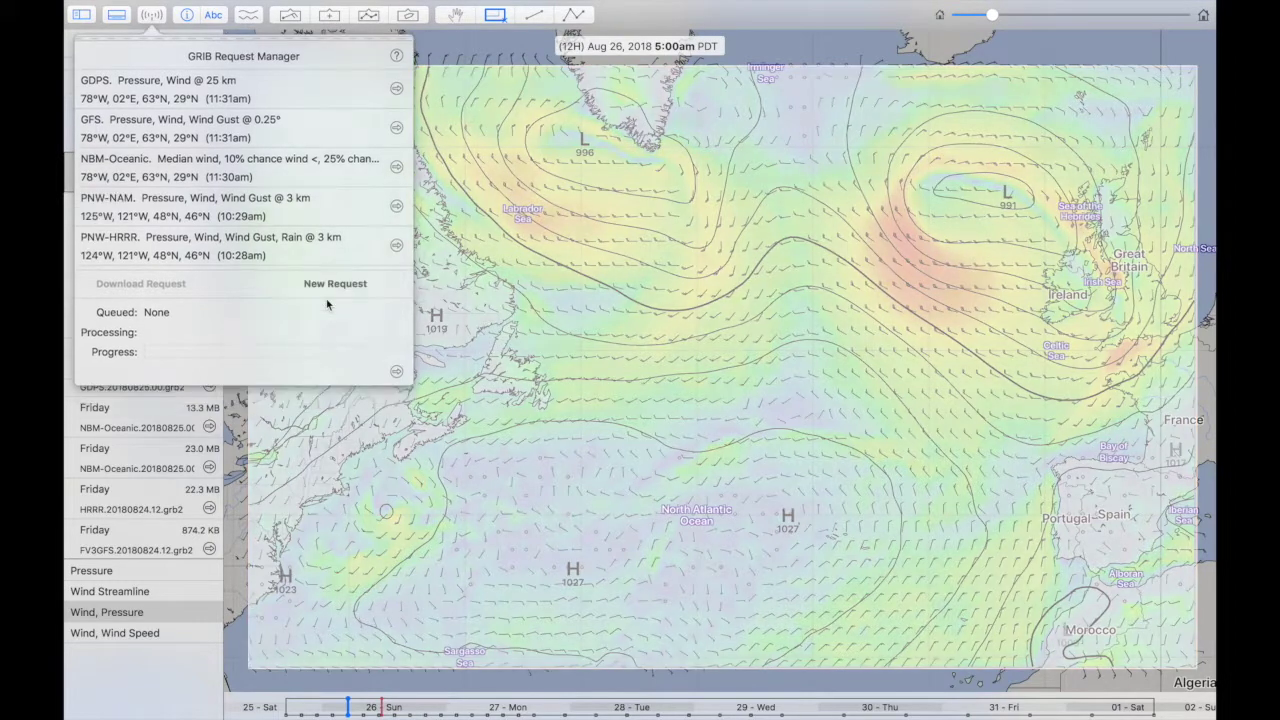
click(176, 458)
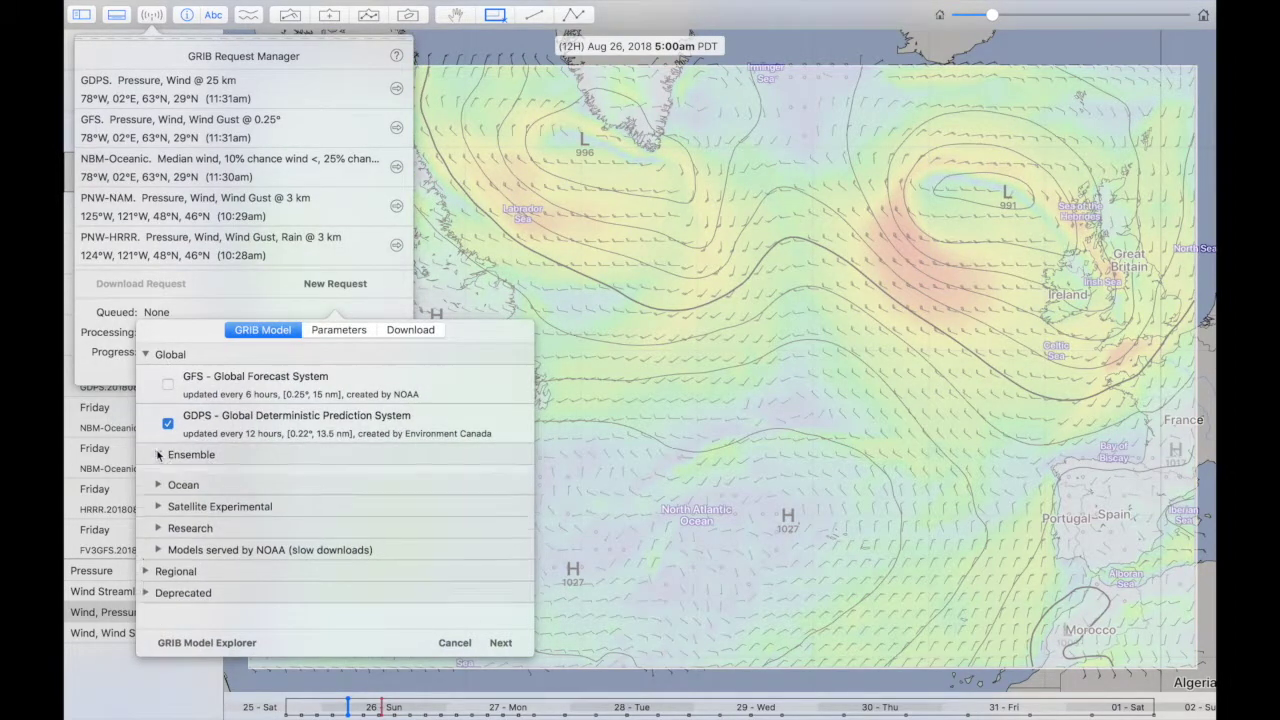
click(199, 487)
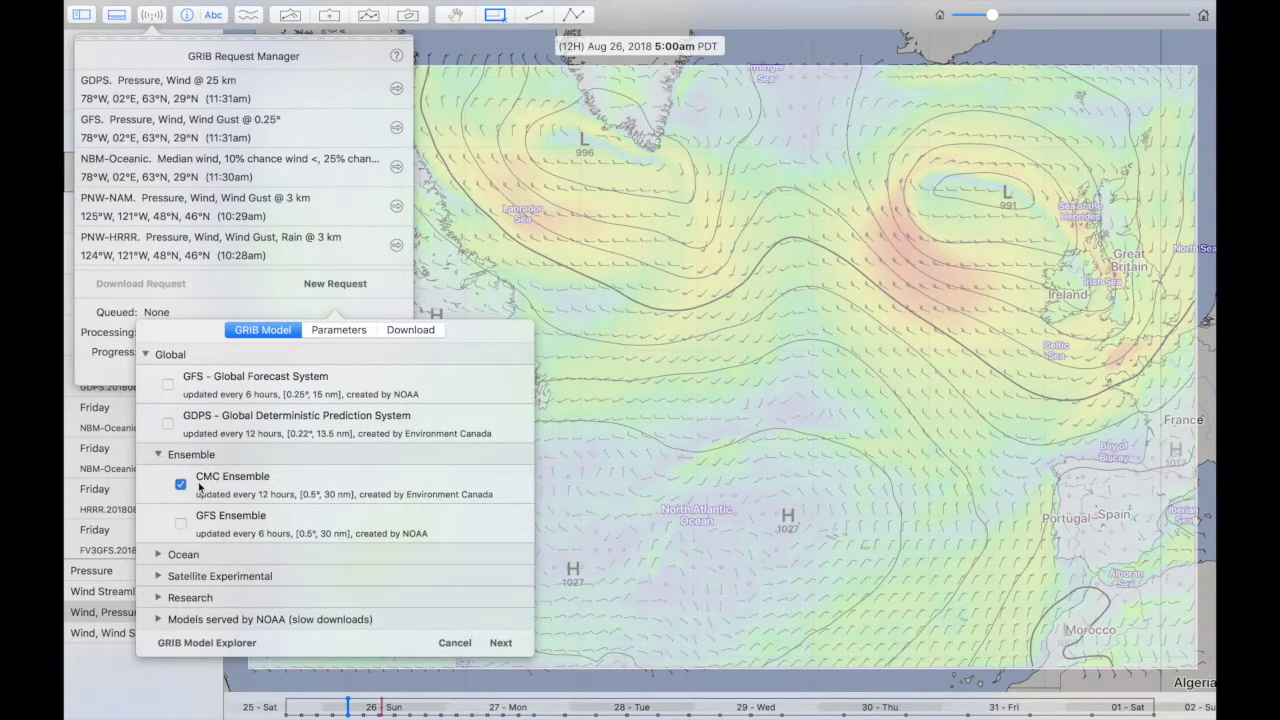
click(338, 329)
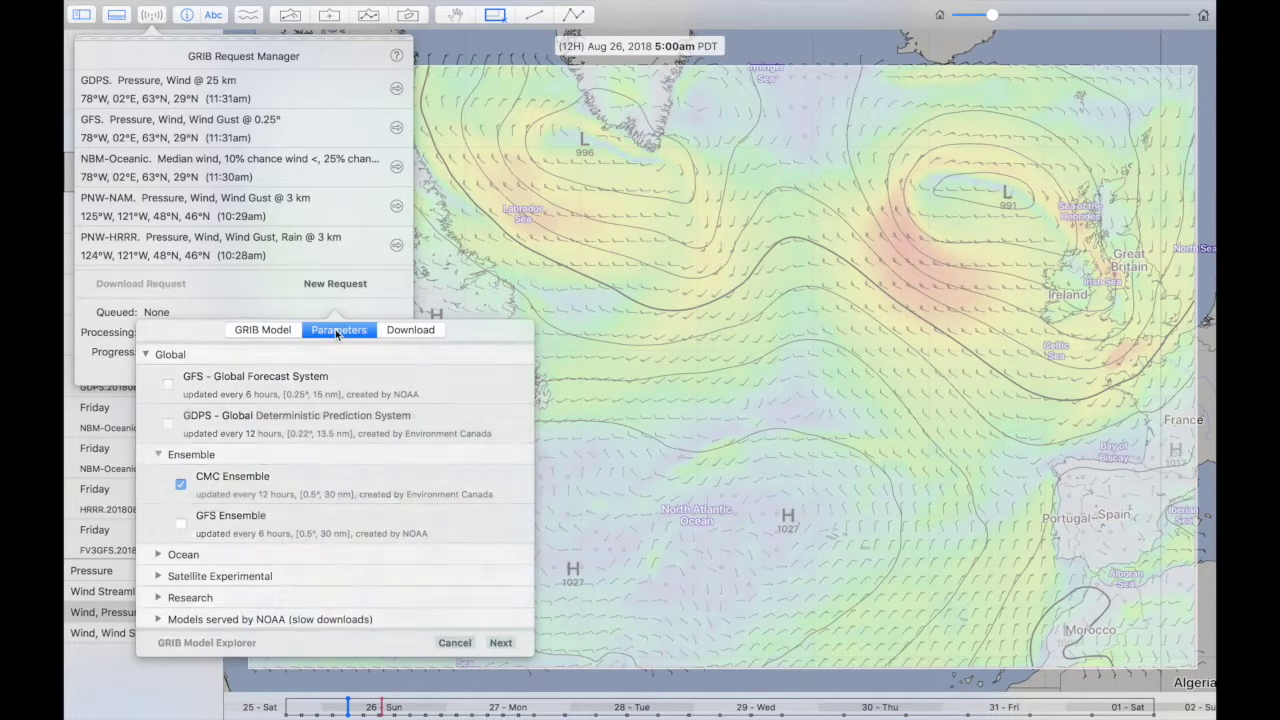
- Set the CMC Ensemble request to 0.5°, 30 nm resolution with forecasts every 6 hours, download it and dismiss the request manager
click(410, 330)
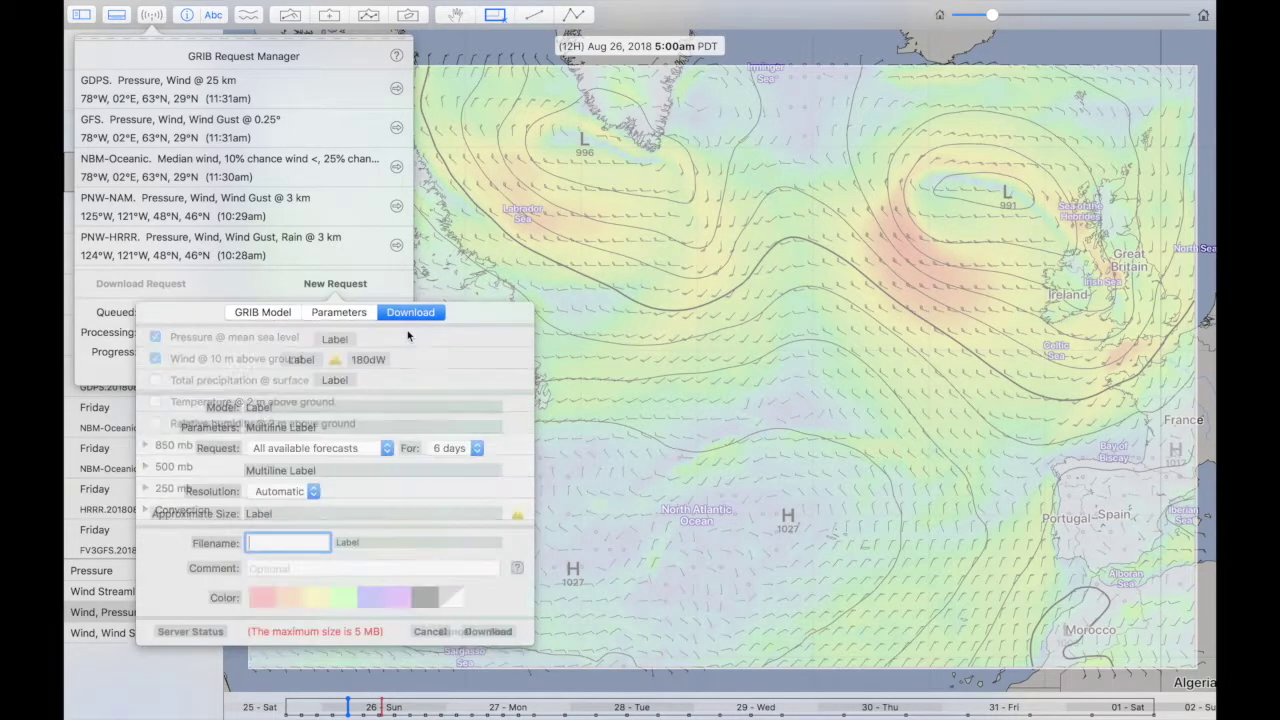
click(306, 499)
click(304, 511)
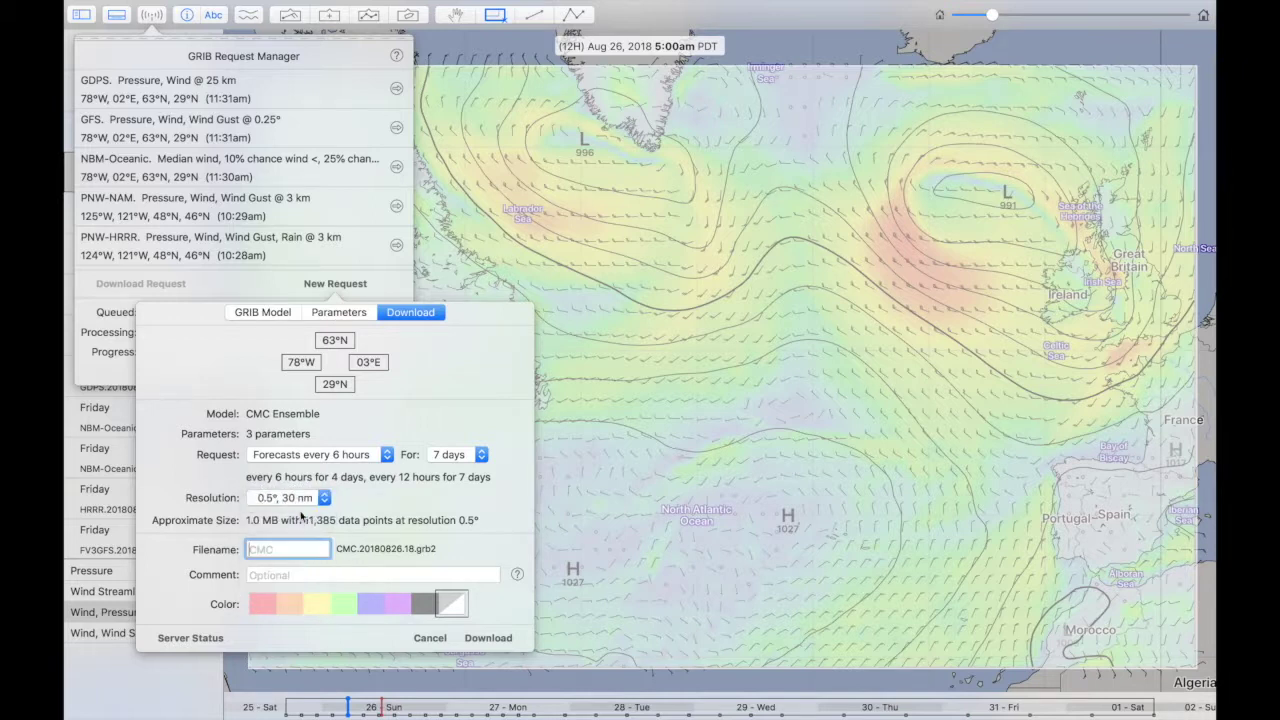
click(316, 456)
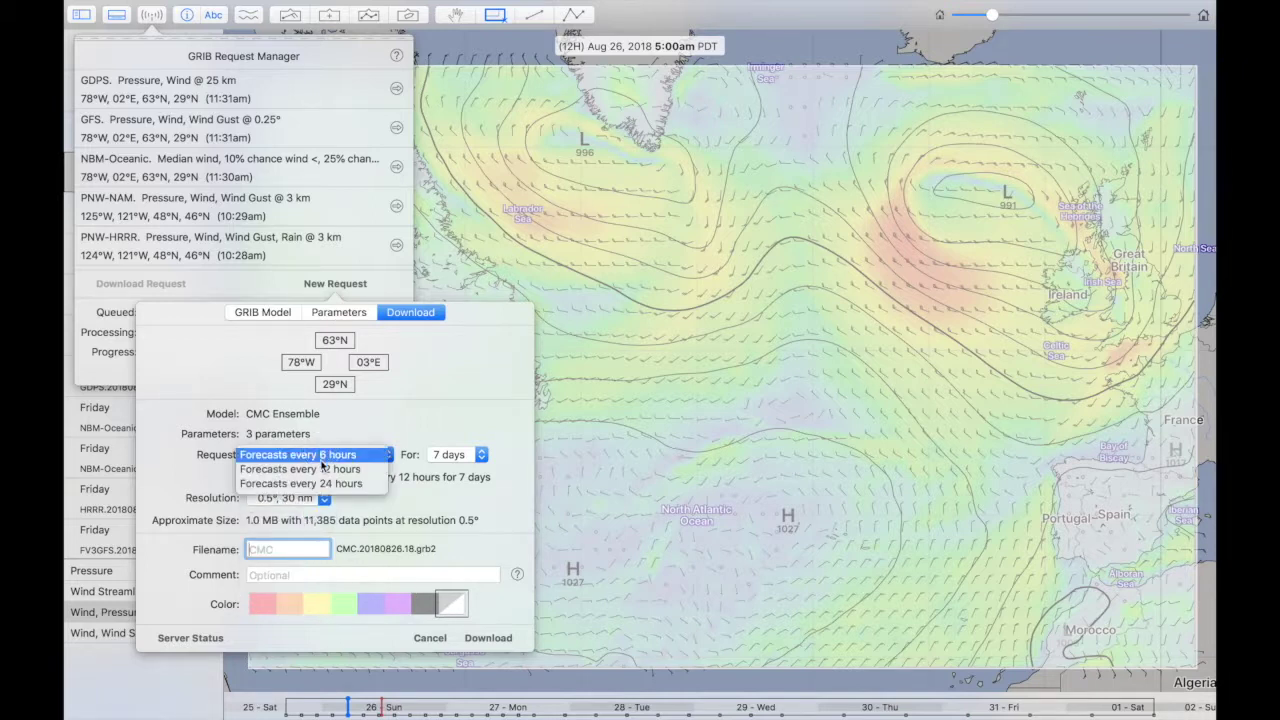
click(325, 455)
click(488, 638)
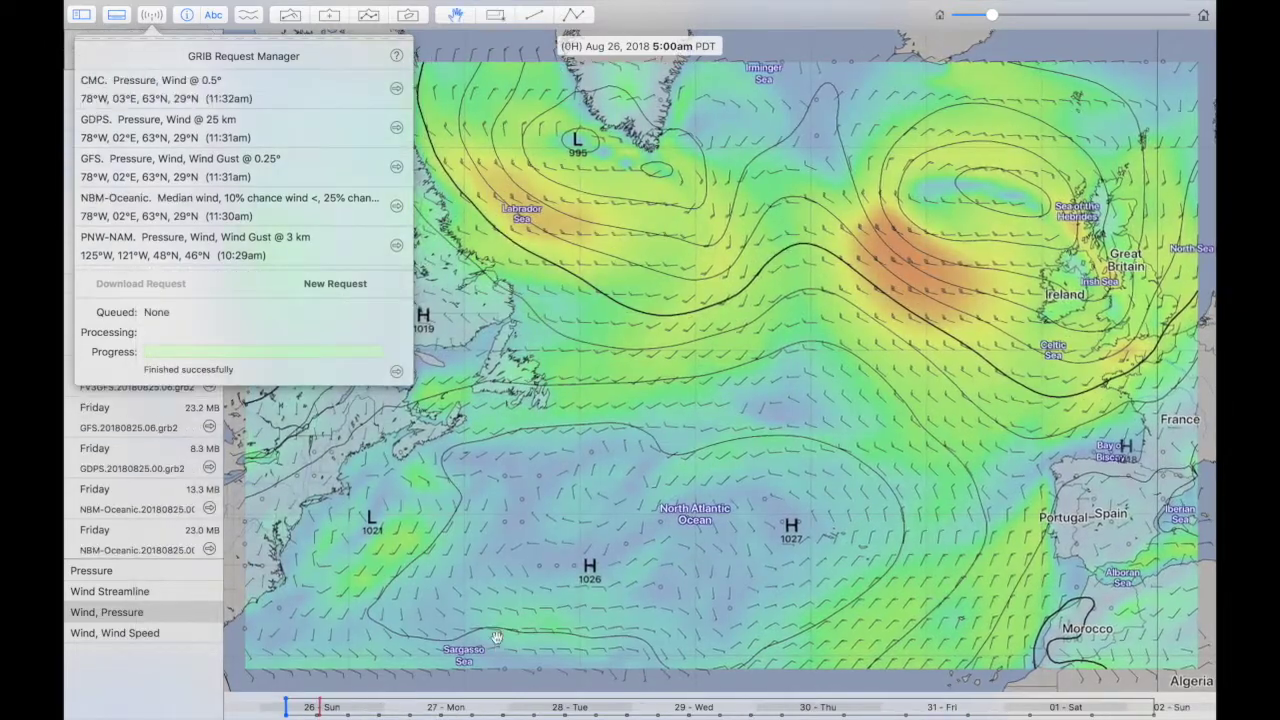
click(300, 148)
- Select the North Atlantic from about 79°W to 03°E and 28°N to 63°N and start a request using the GFS Ensemble model
mouse_move(249, 67)
mouse_down()
mouse_move(256, 79)
mouse_move(266, 65)
mouse_up()
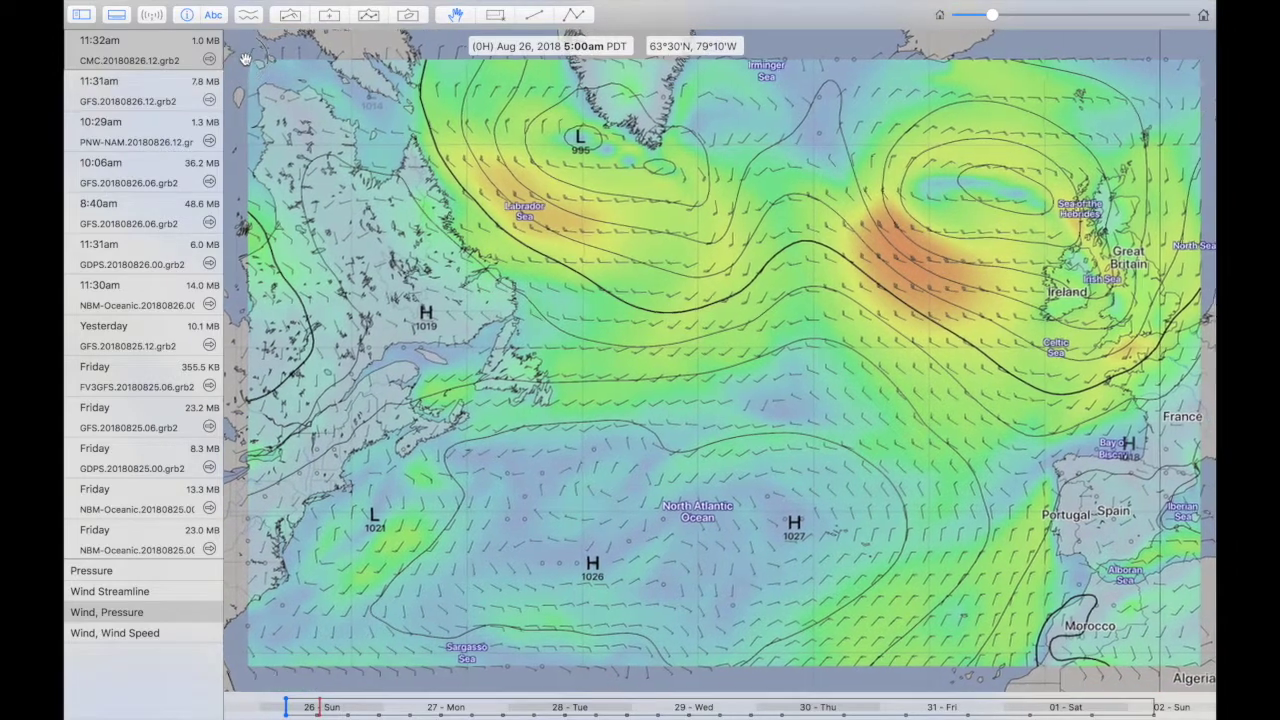
click(553, 32)
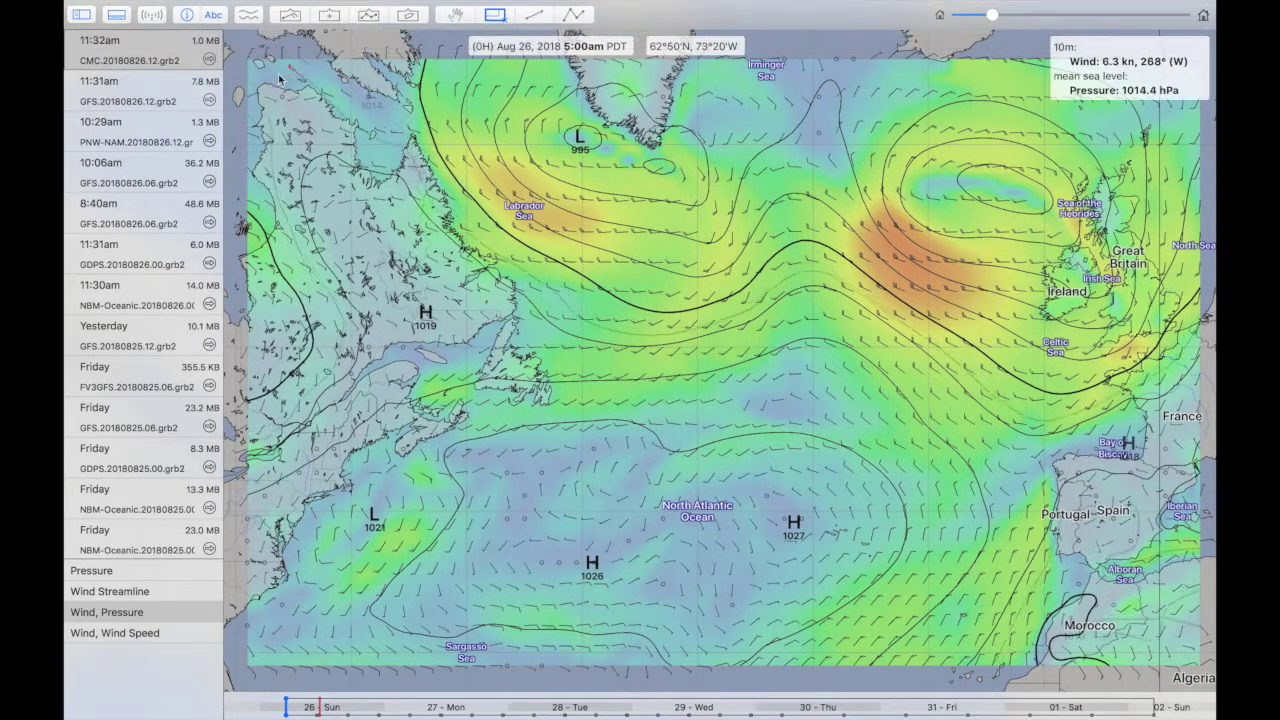
mouse_move(249, 62)
mouse_down()
mouse_move(301, 129)
mouse_move(777, 400)
mouse_move(1200, 672)
mouse_up()
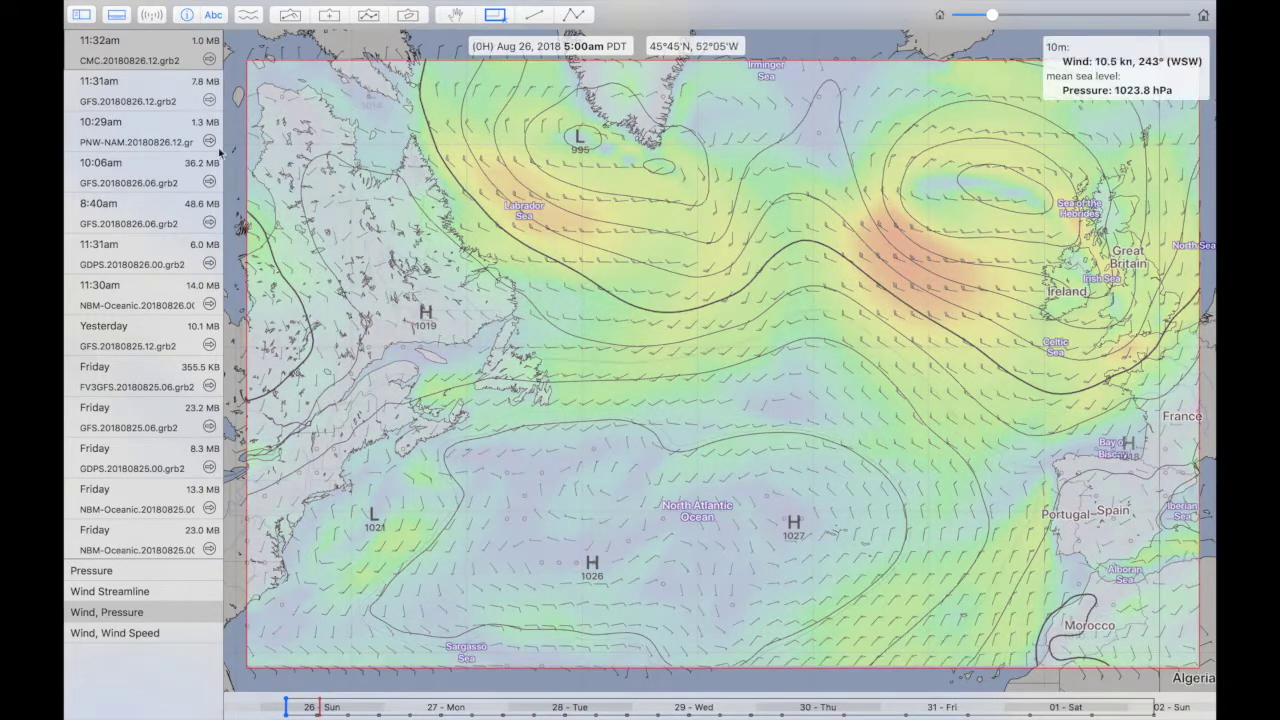
click(160, 20)
click(334, 284)
click(230, 500)
click(338, 312)
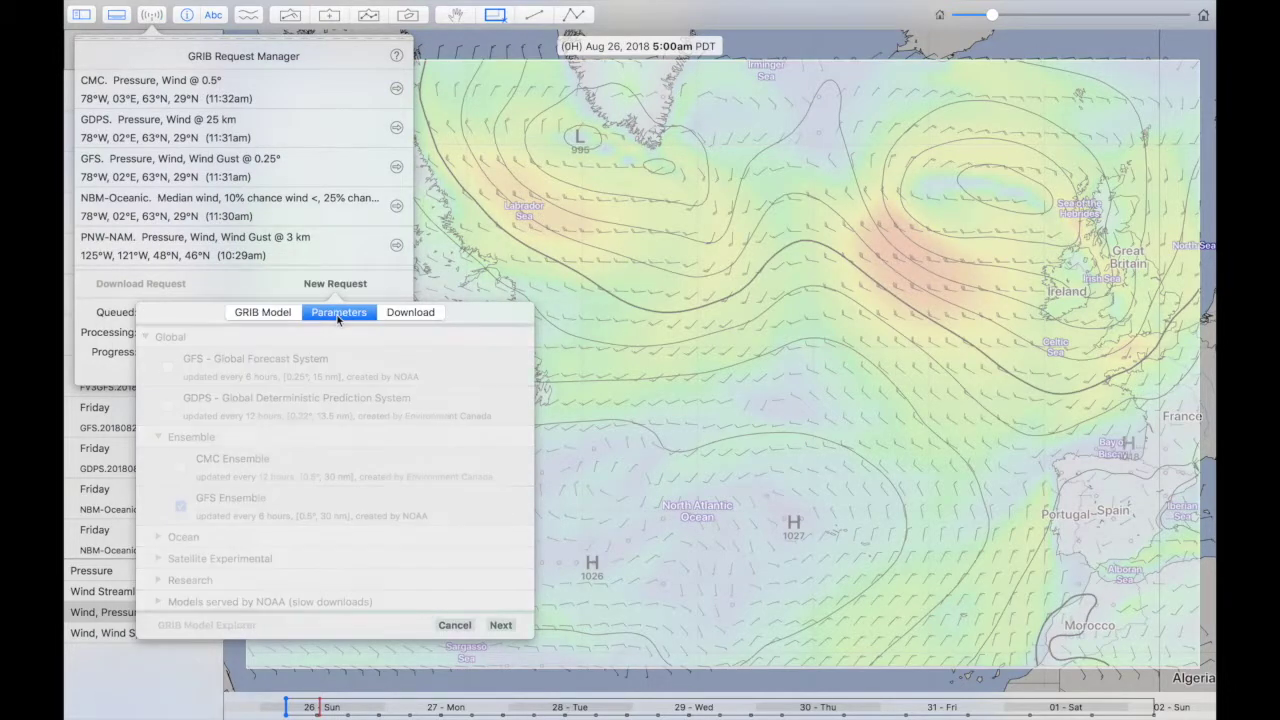
- Set the GFS Ensemble request to 0.5°, 30 nm resolution with forecasts every 6 hours, download it and dismiss the request manager
click(425, 316)
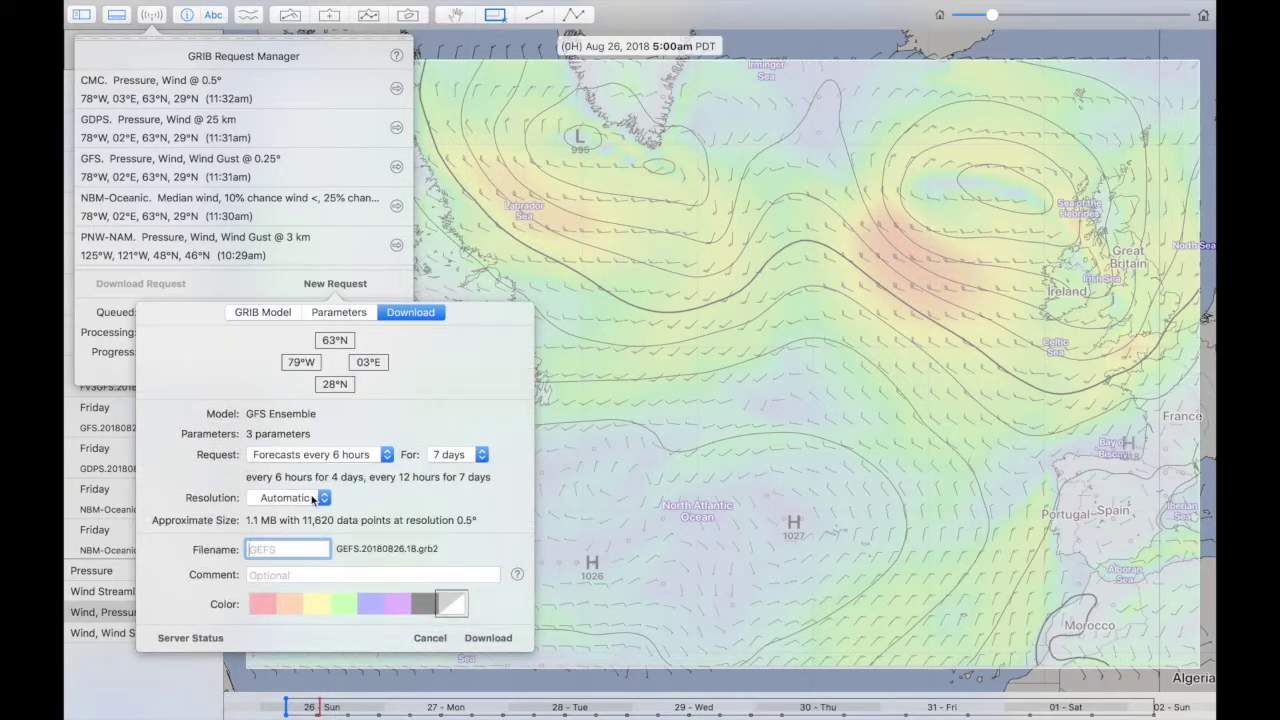
click(314, 499)
click(314, 515)
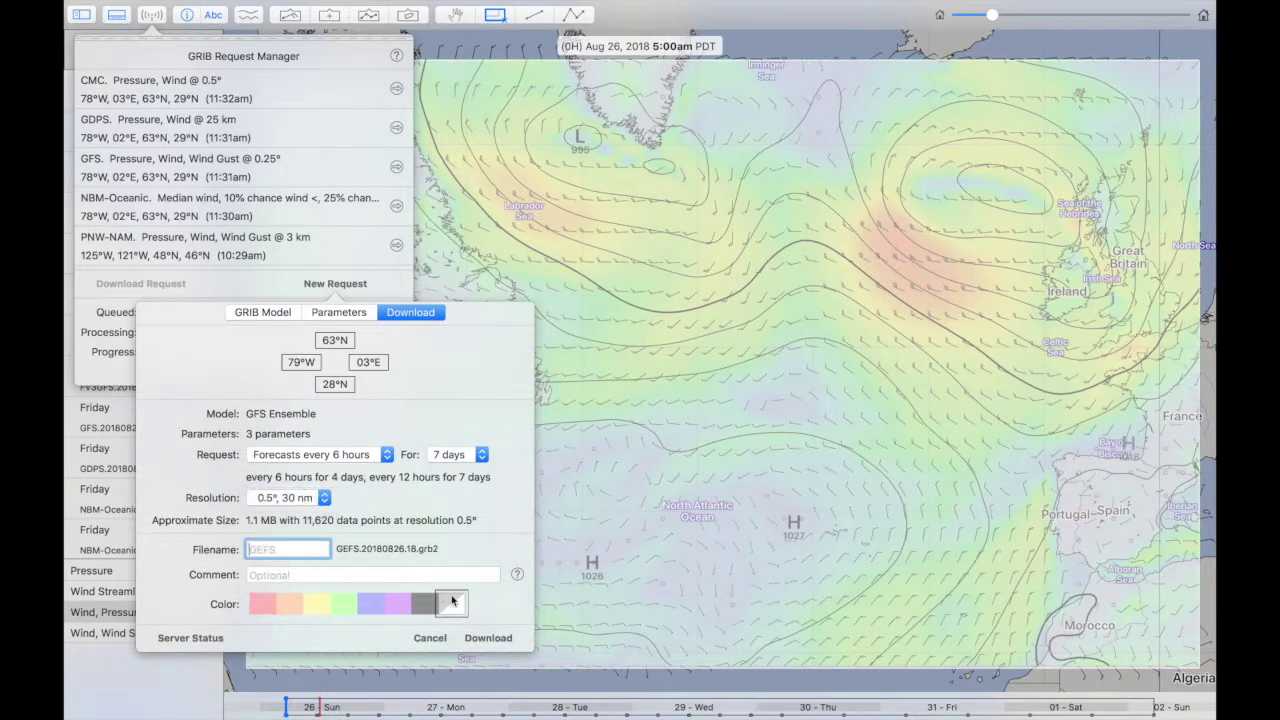
click(345, 450)
click(342, 455)
click(492, 638)
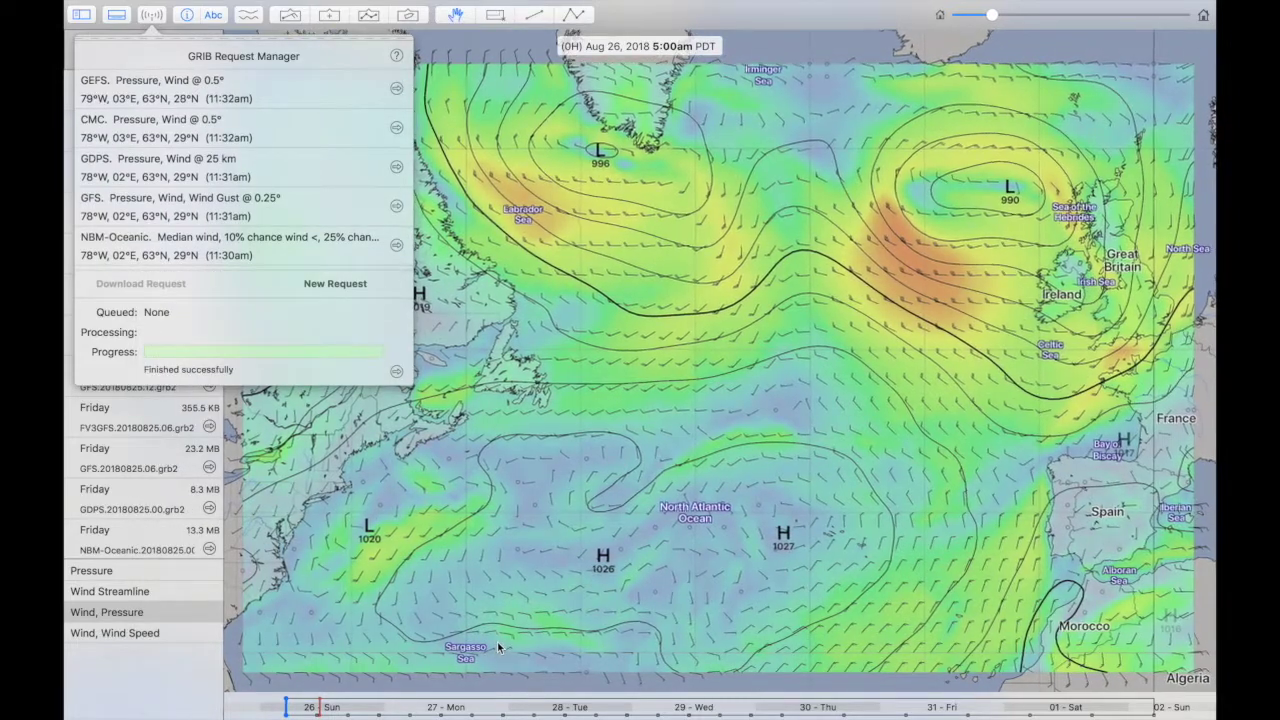
click(503, 610)
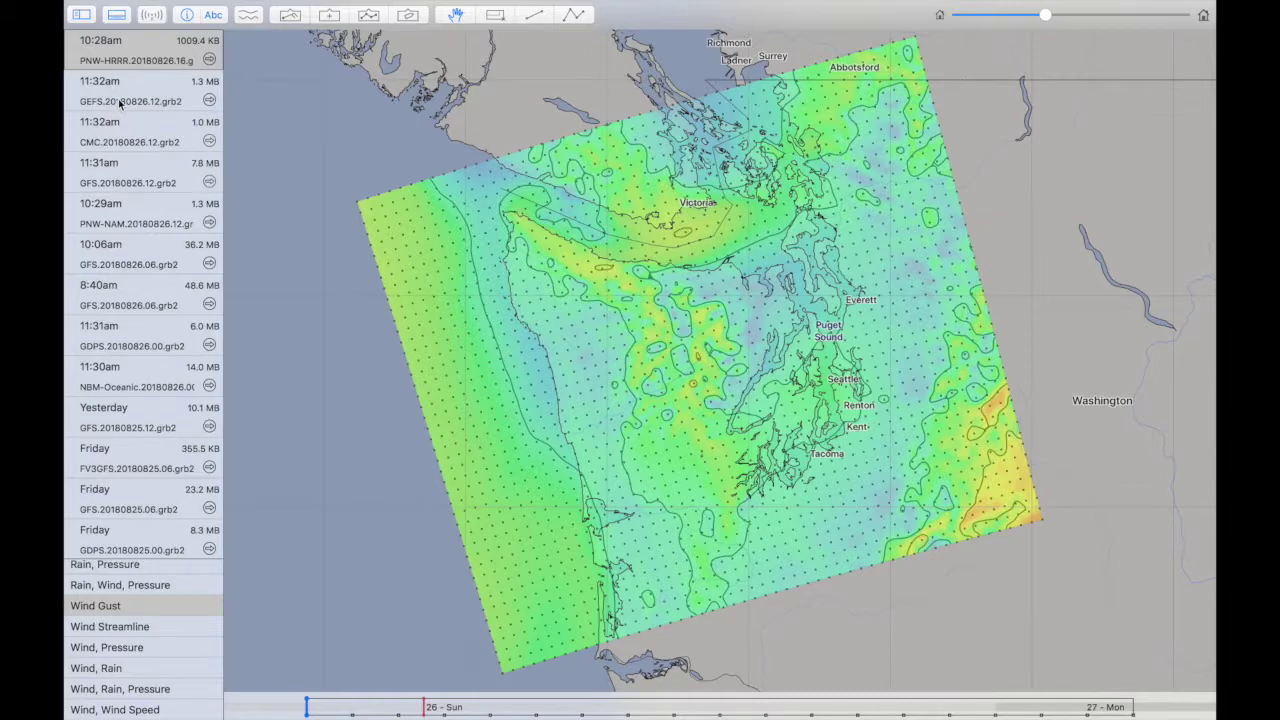
- Display the downloaded GEFS.20180826.12.grb2 file on the map
click(118, 105)
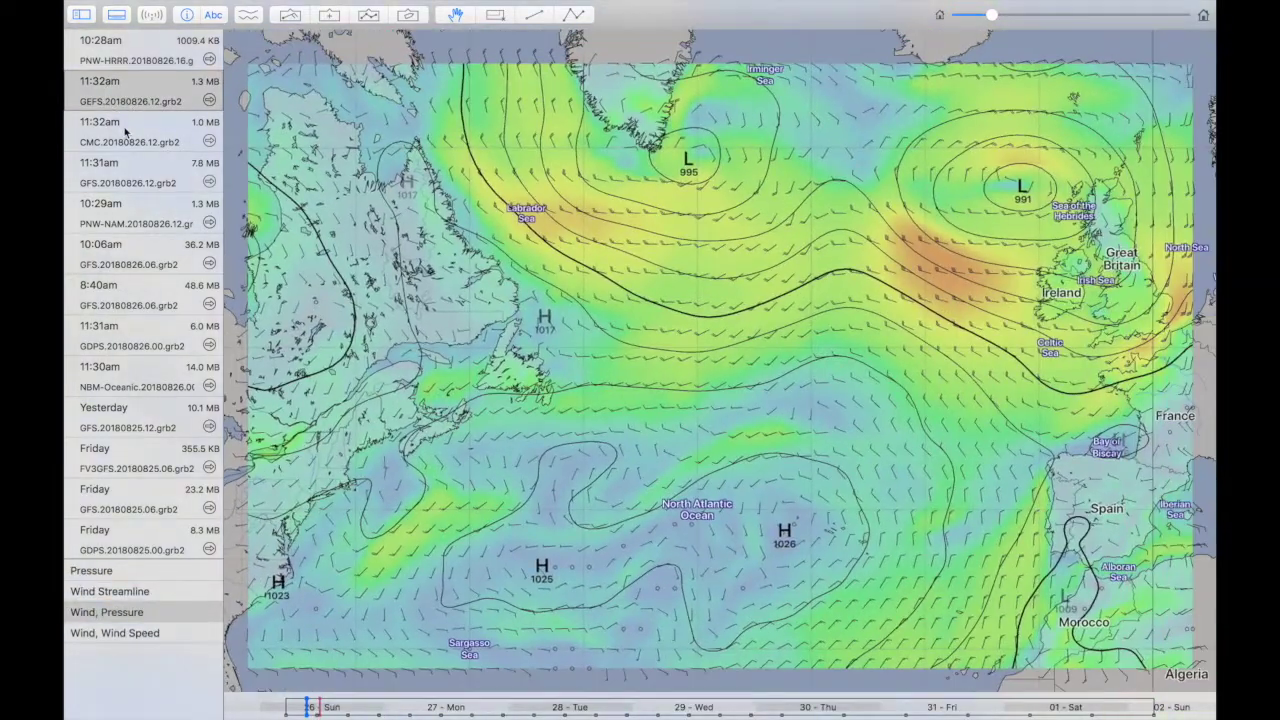
- Display the CMC.20180826.12, 7.8 MB GFS.20180826.12 and GDPS.20180826.00 forecasts in turn on the map
click(125, 130)
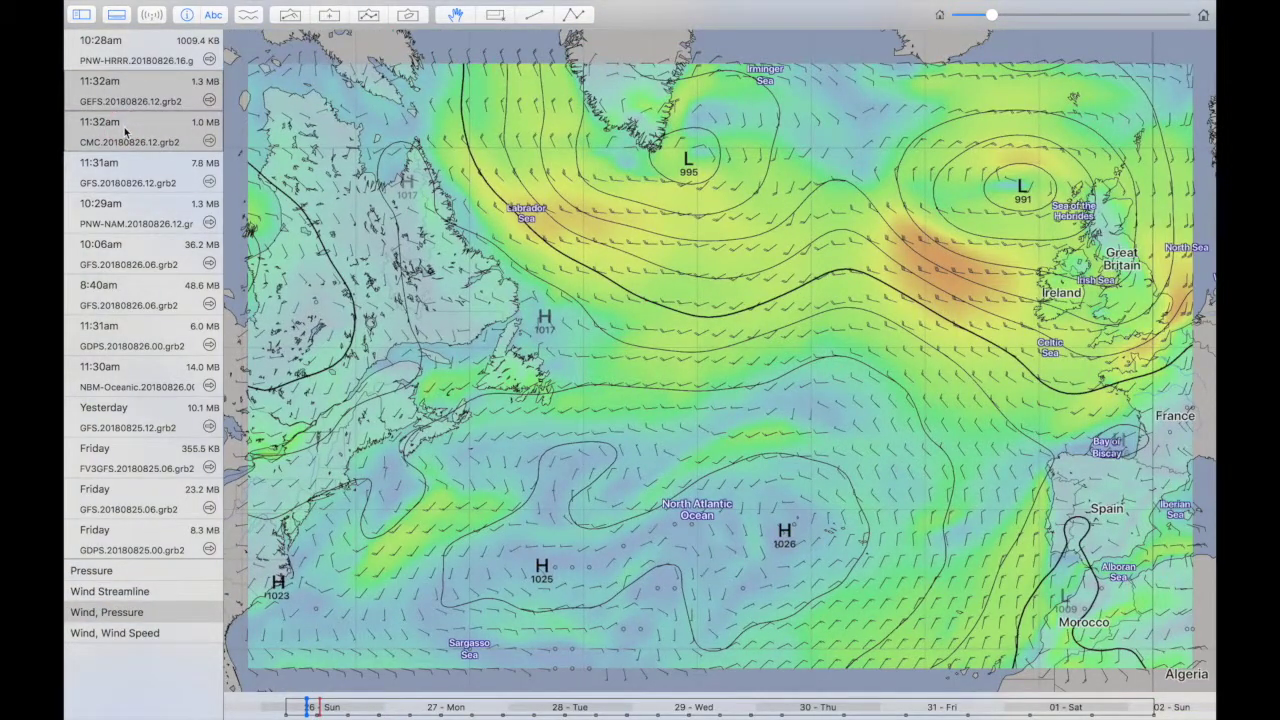
click(130, 176)
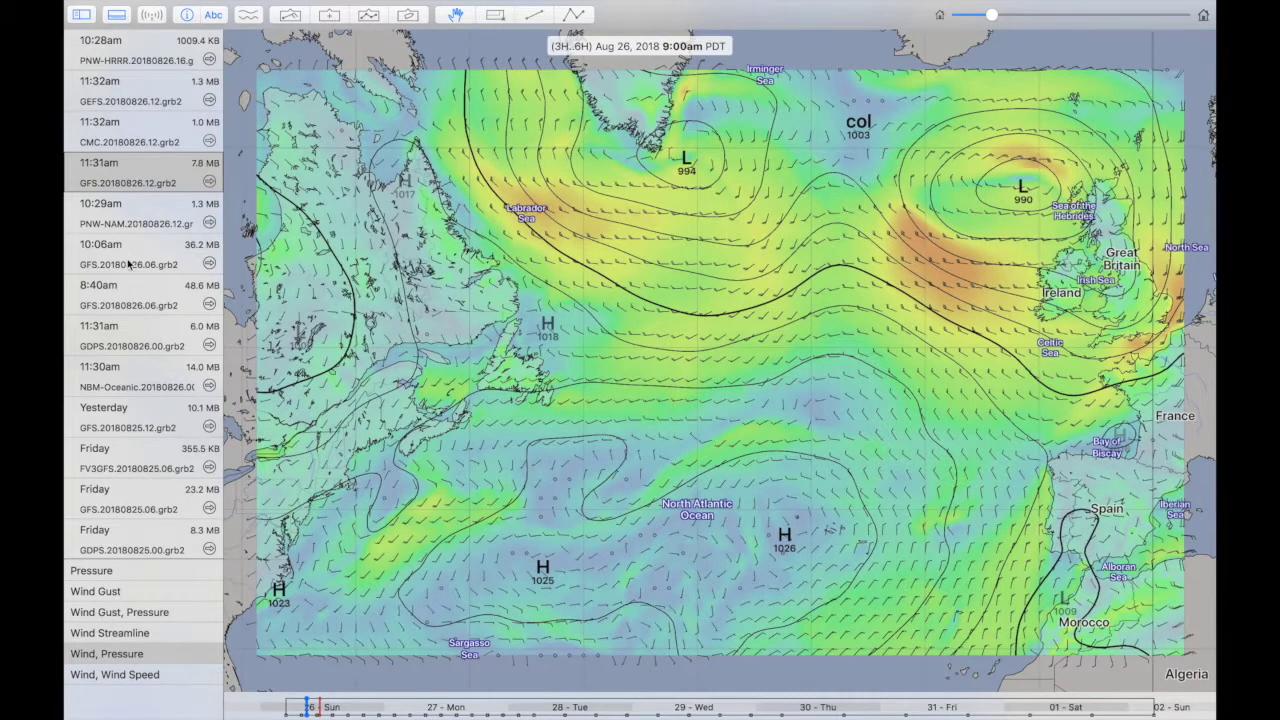
click(128, 342)
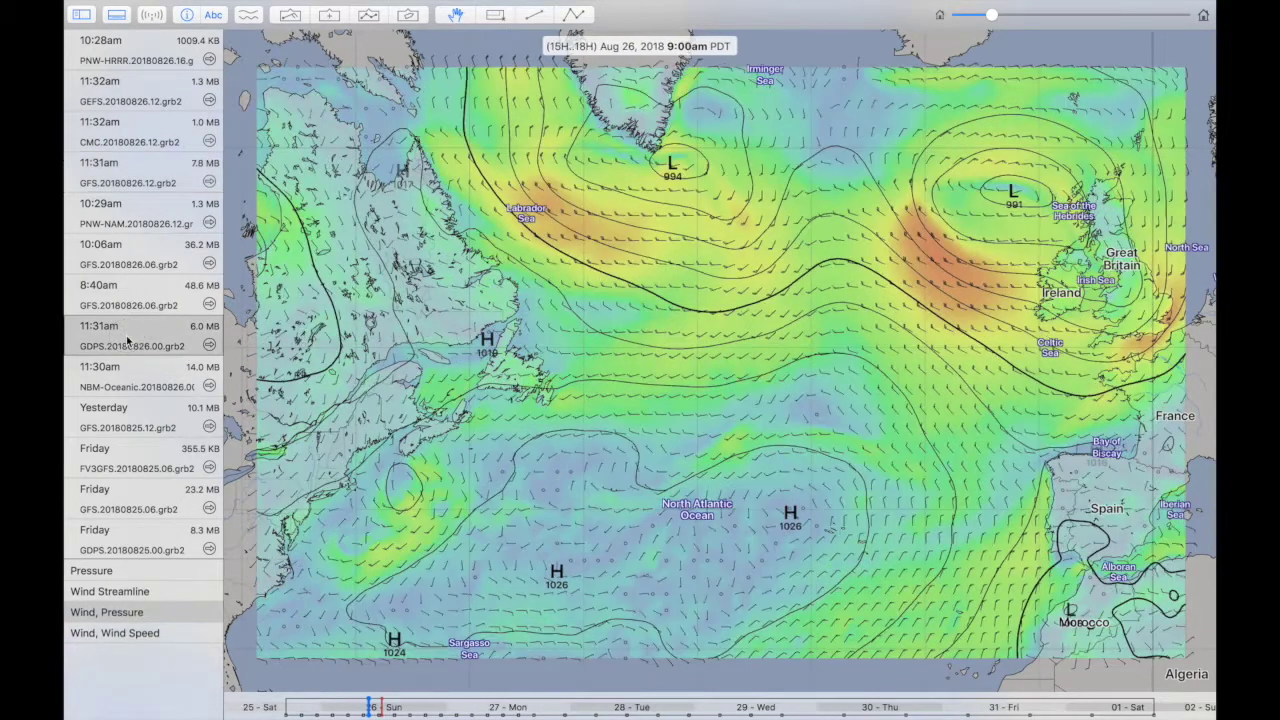
- Select the five North Atlantic downloads together (NBM-Oceanic, GDPS, CMC, GEFS and the 7.8 MB GFS) and set their file color to red
click(129, 385)
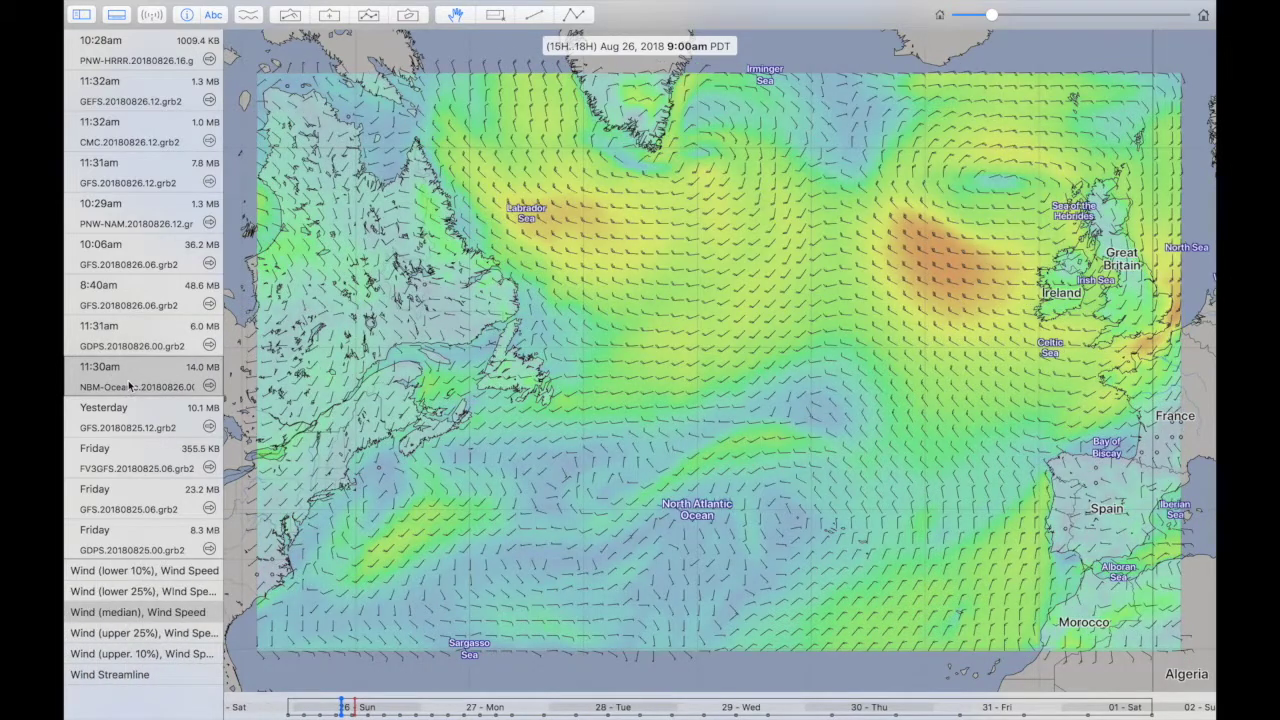
click(127, 340)
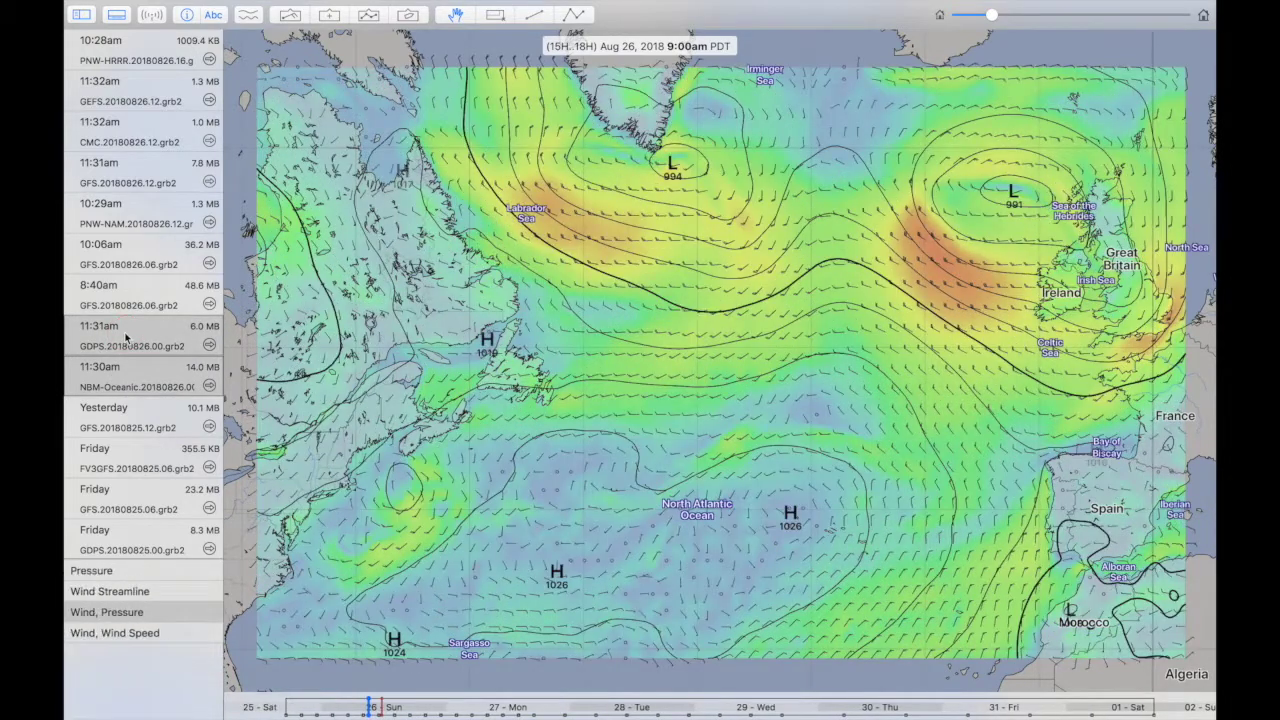
click(110, 141)
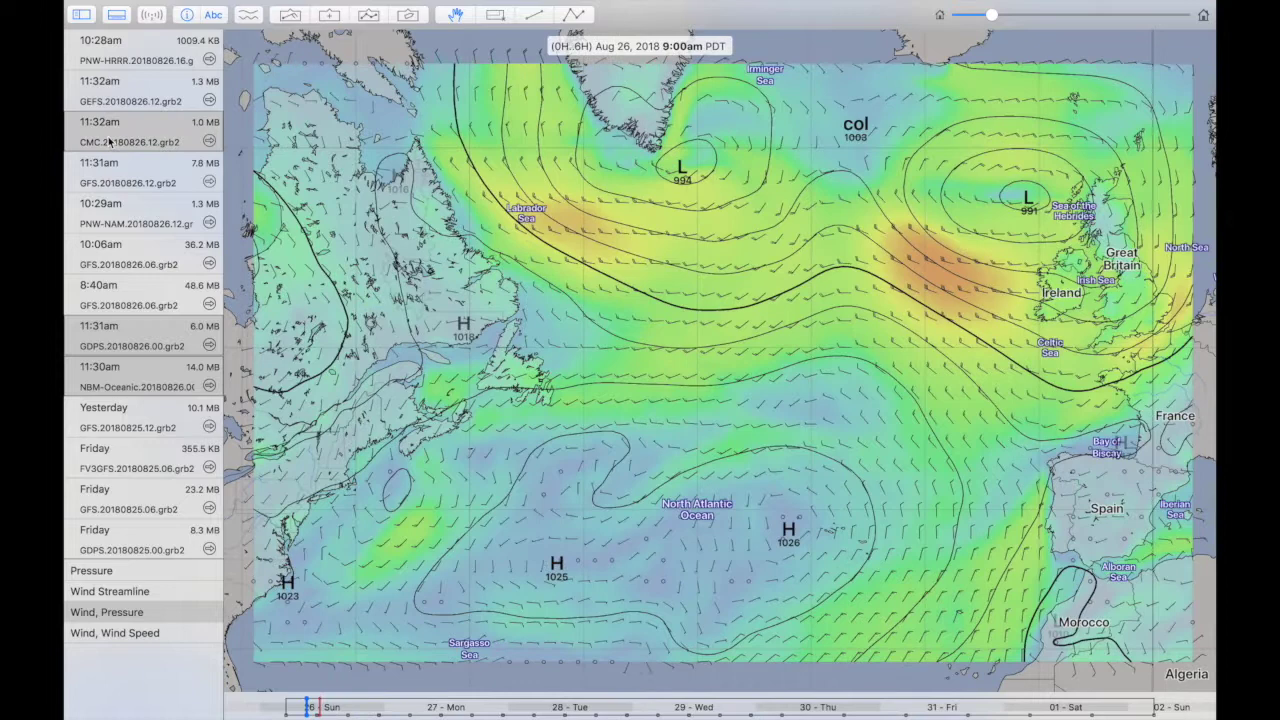
click(114, 104)
click(121, 176)
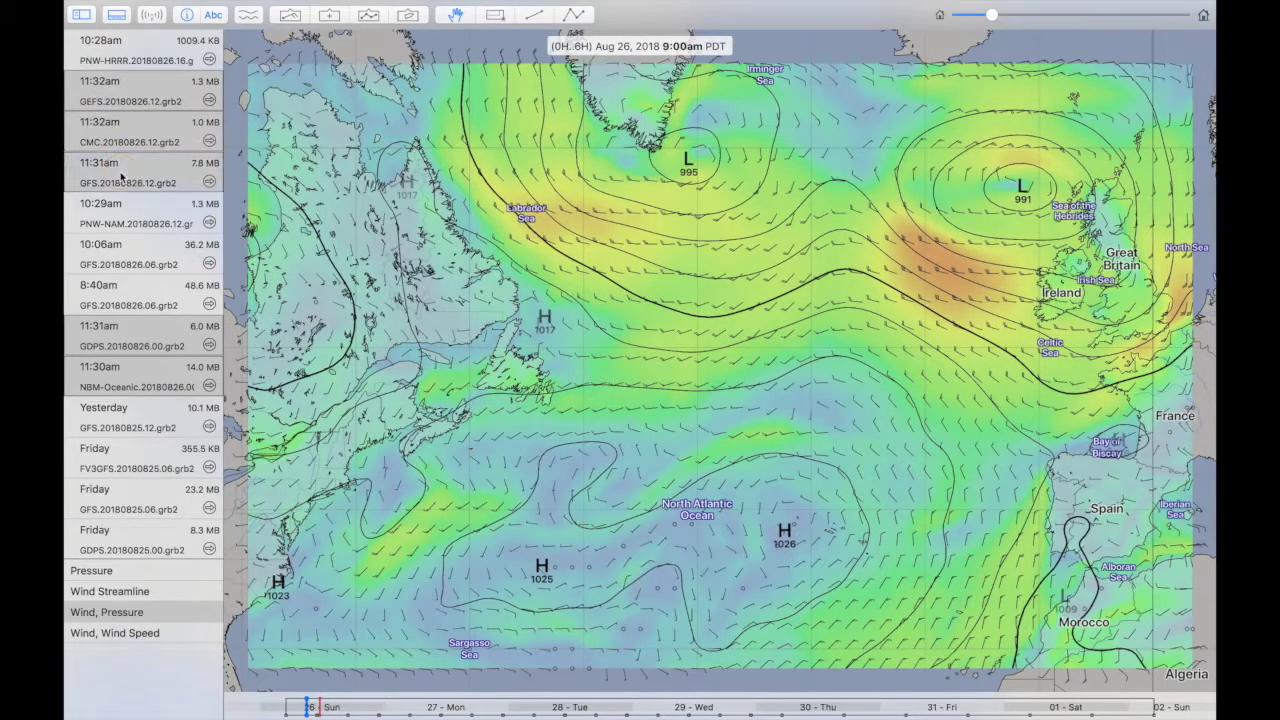
click(181, 9)
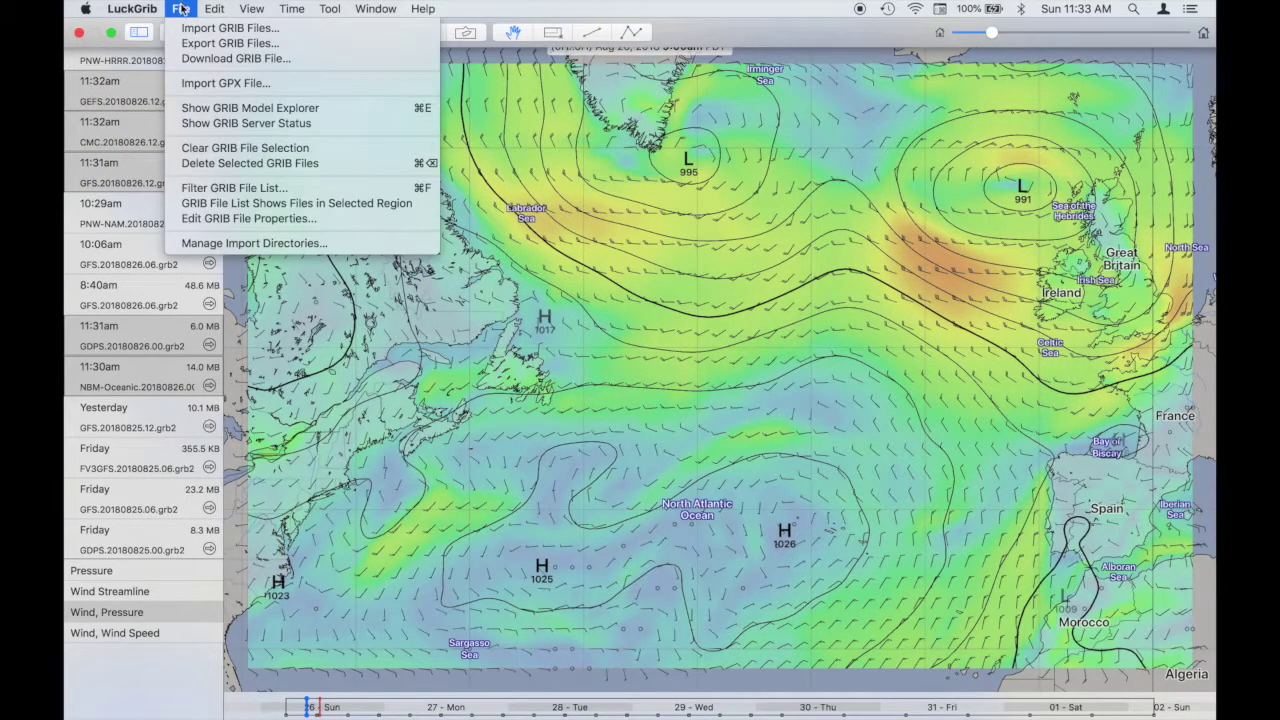
click(216, 219)
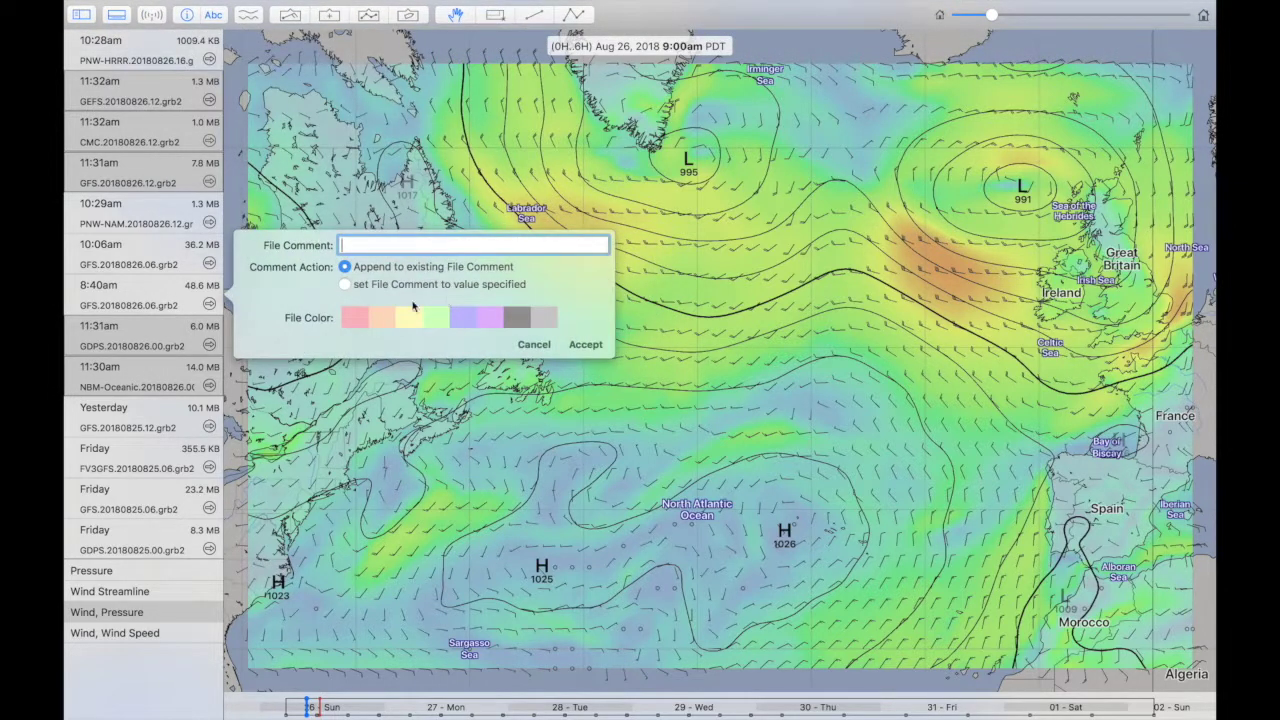
click(355, 318)
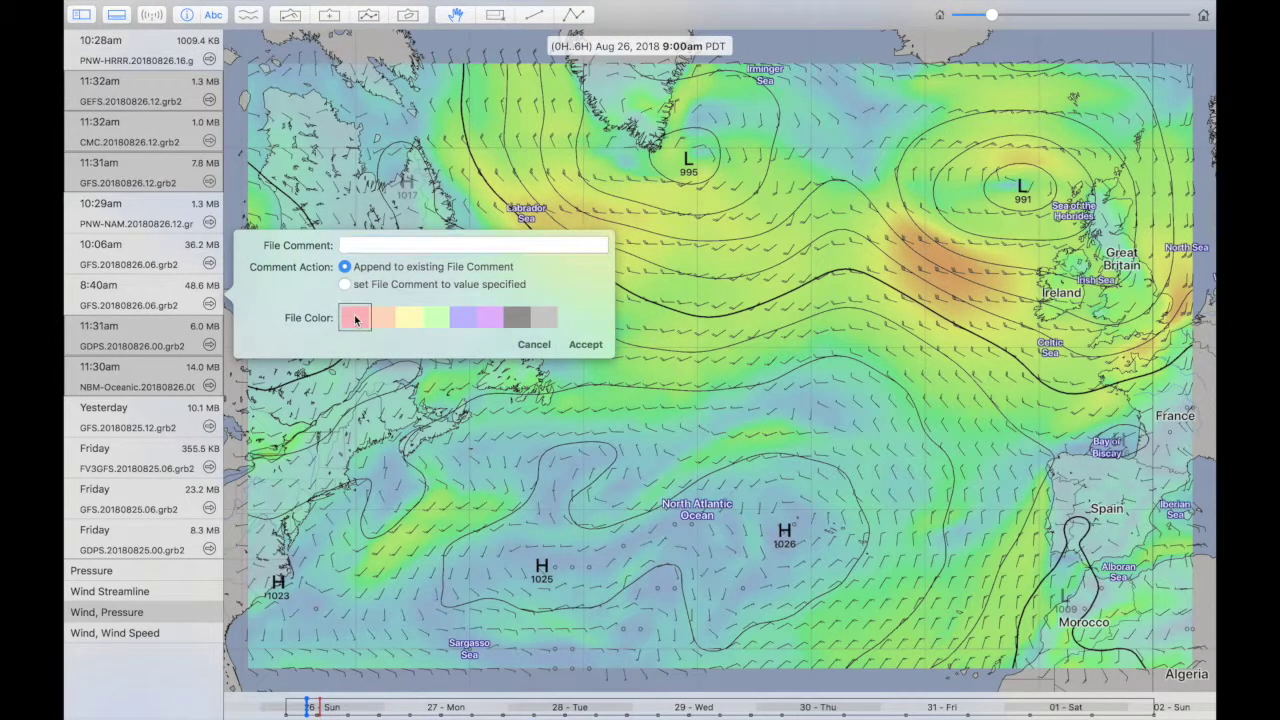
click(585, 345)
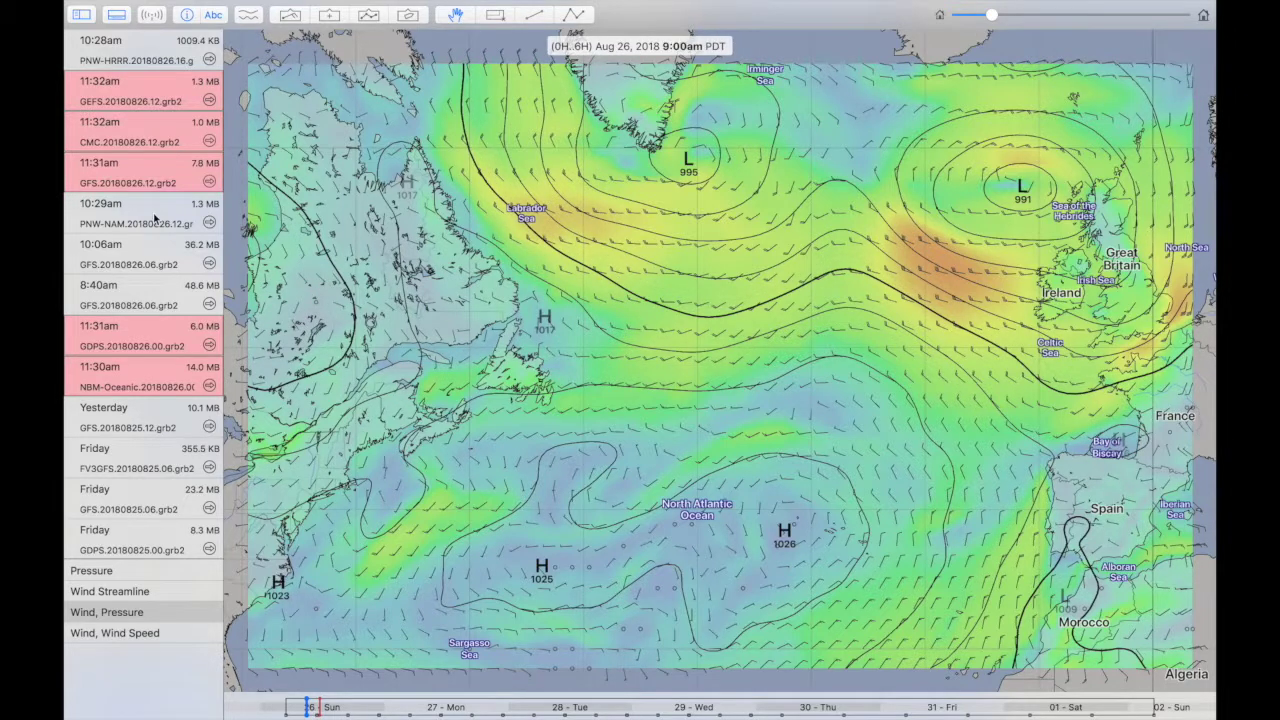
- View the red CMC and GFS files on the map, and filter the GRIB file list by "red"
click(138, 136)
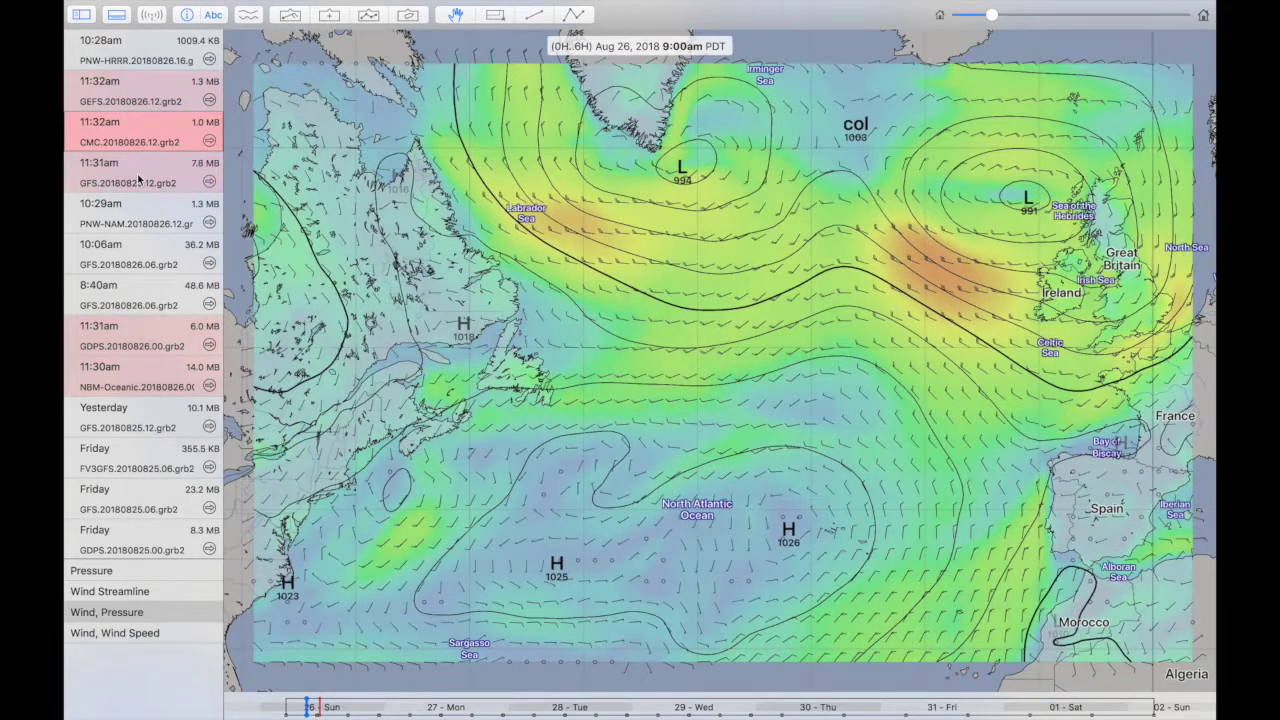
click(138, 179)
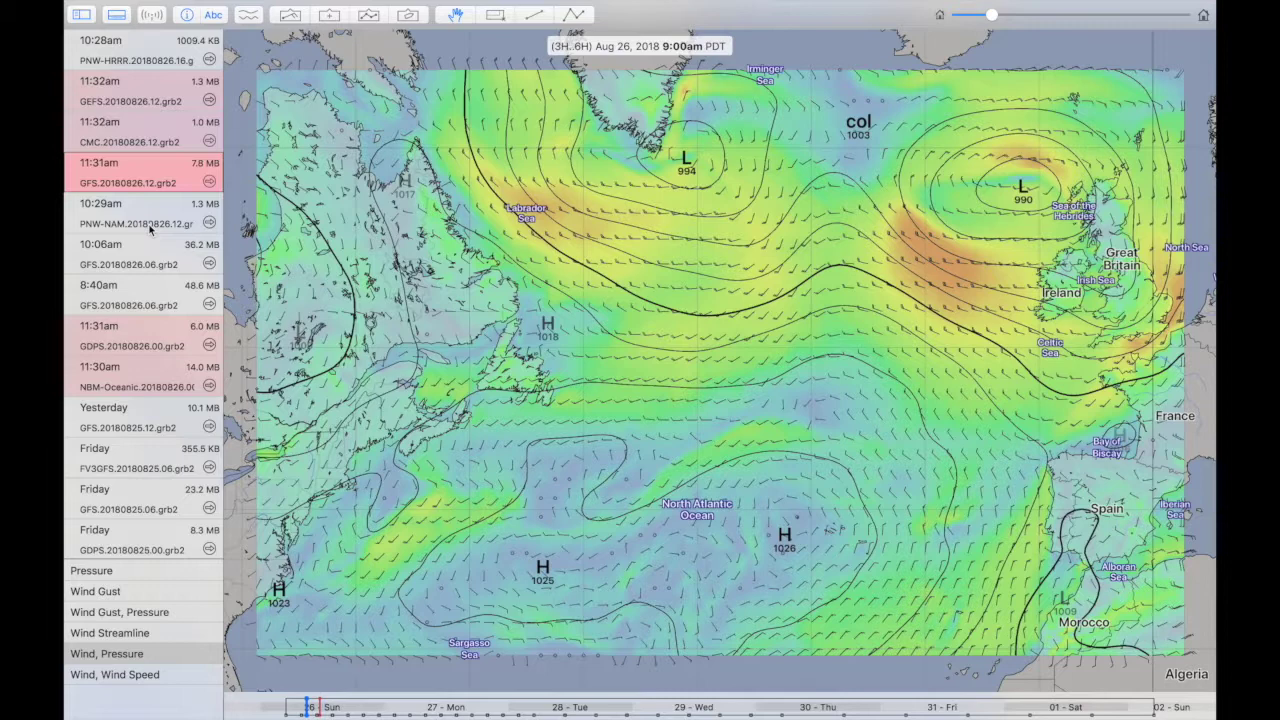
mouse_move(156, 4)
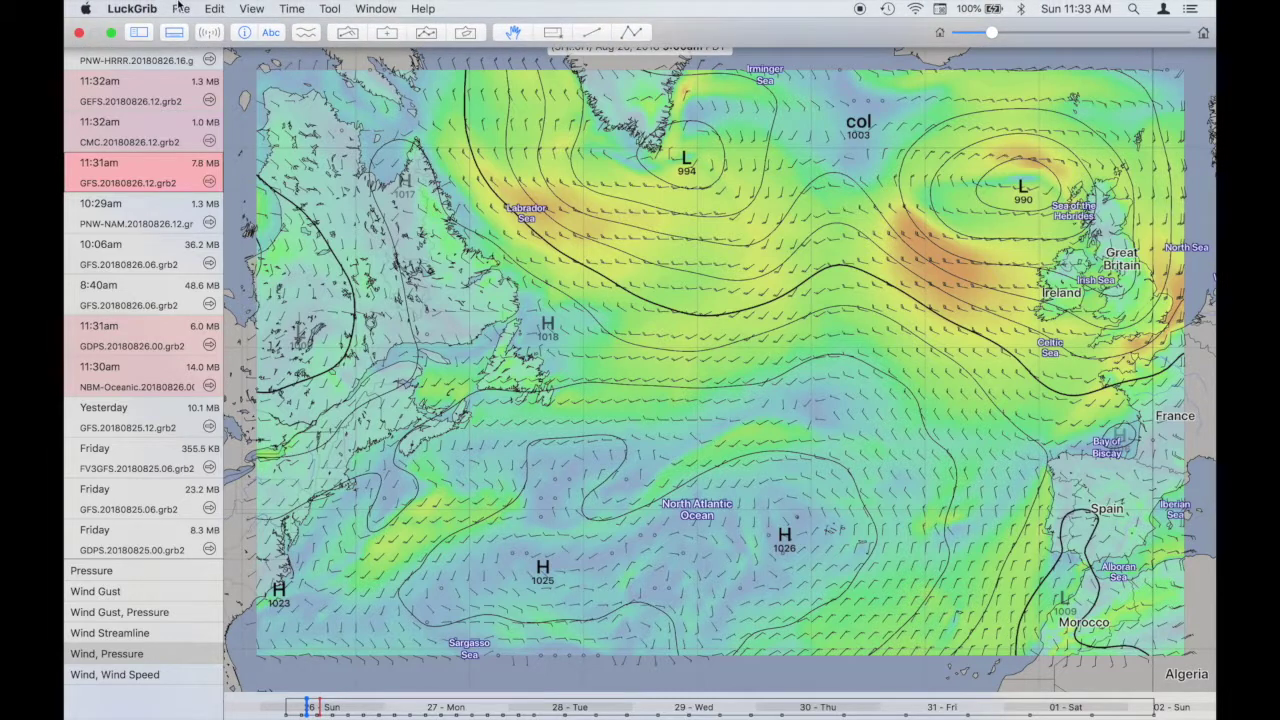
click(179, 8)
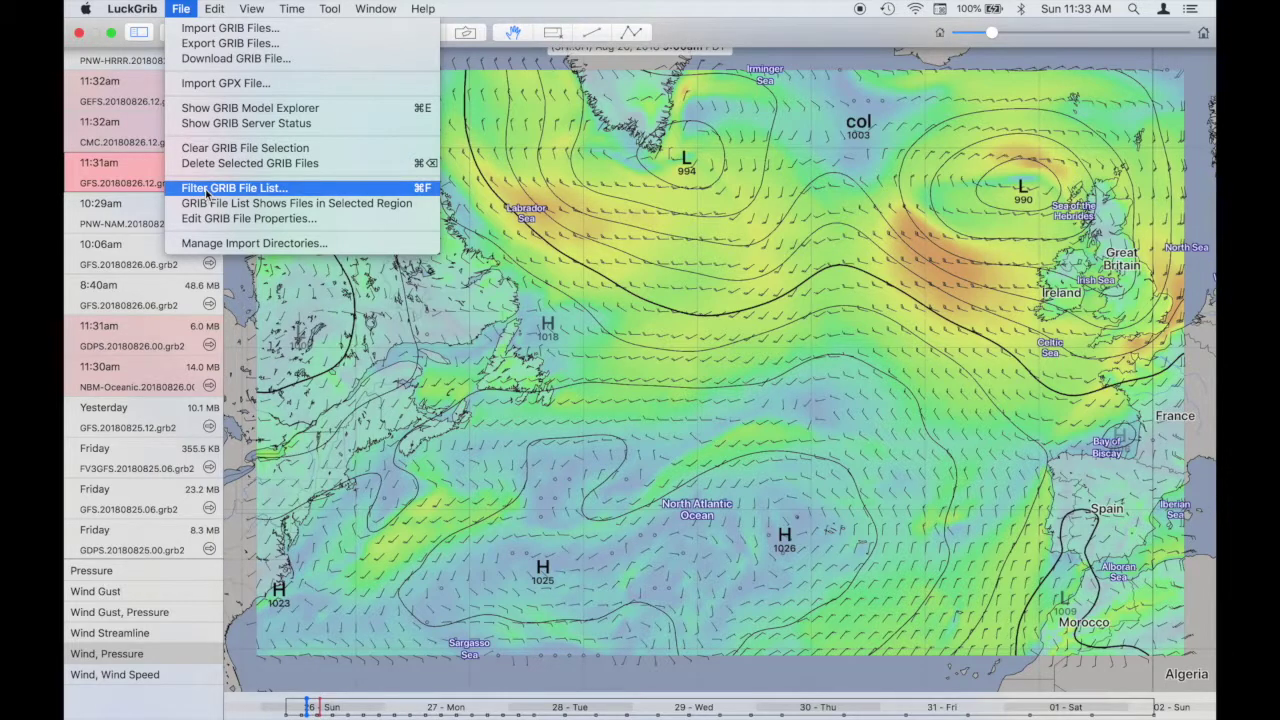
click(230, 188)
text(red)
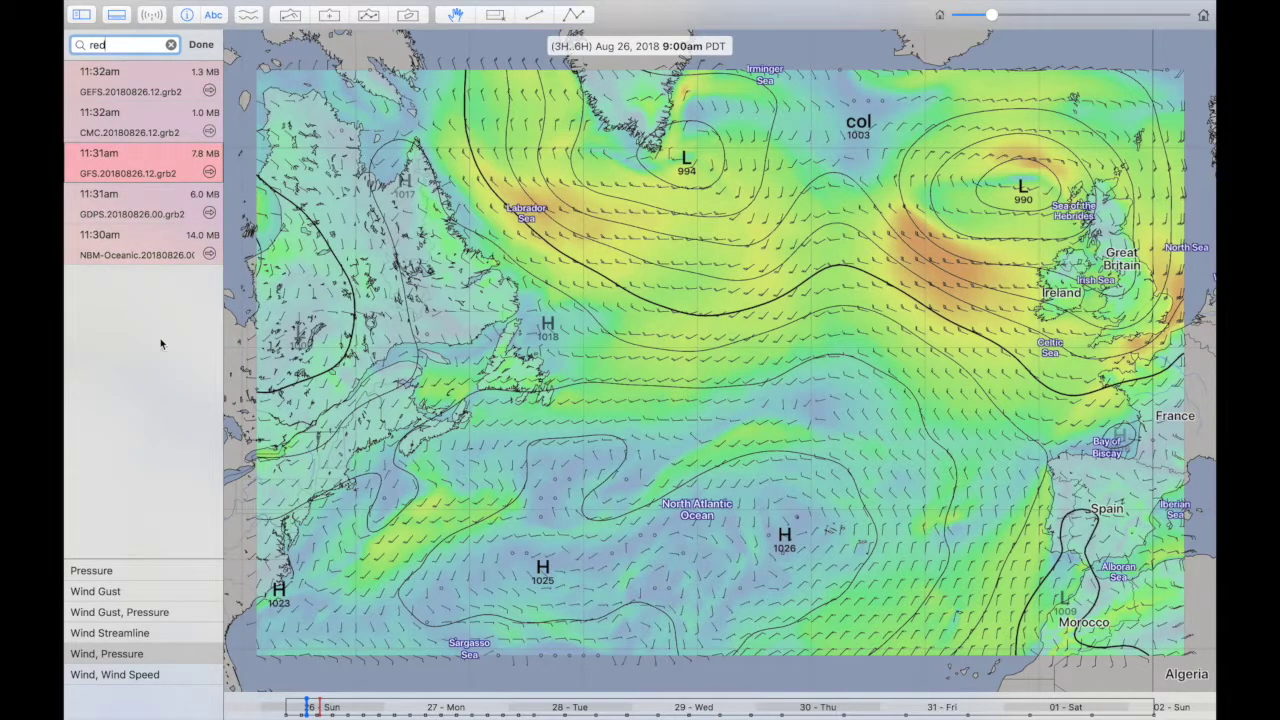
- Go back and forth through the filtered GEFS, CMC, GFS and GDPS files to compare their forecasts on the map
click(146, 99)
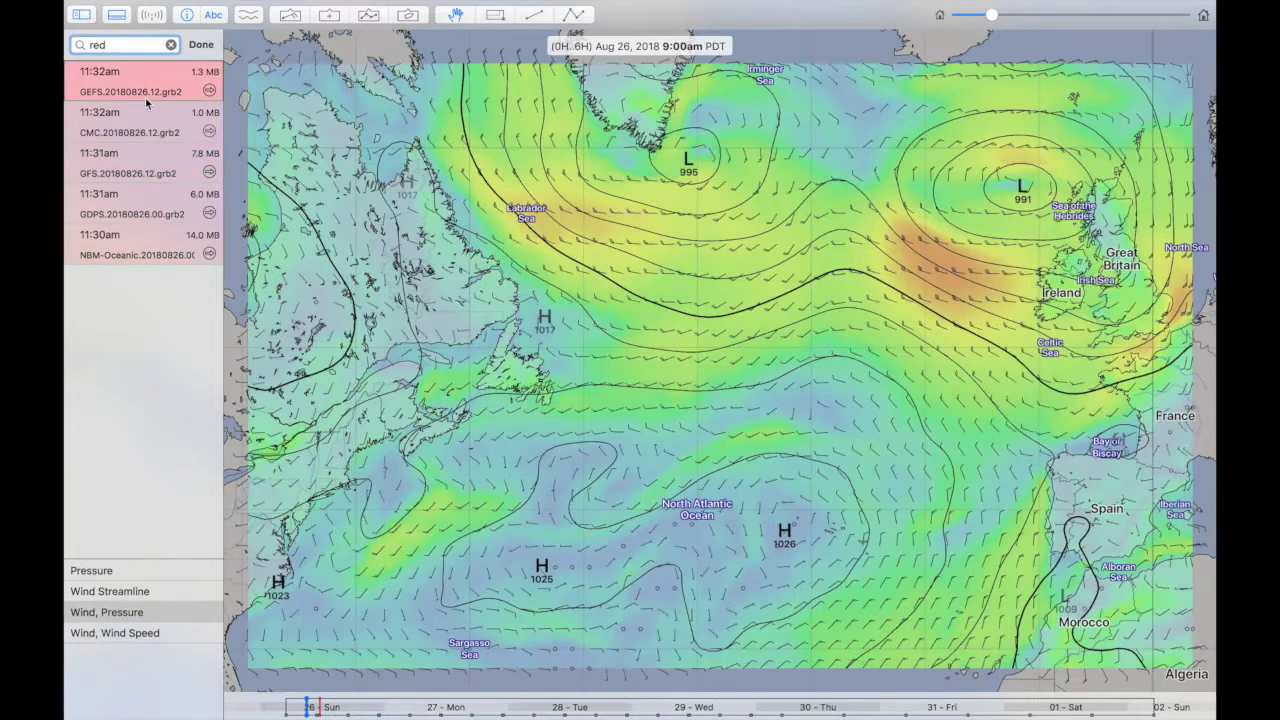
key(Down)
key(Down)
key(Down)
key(Down)
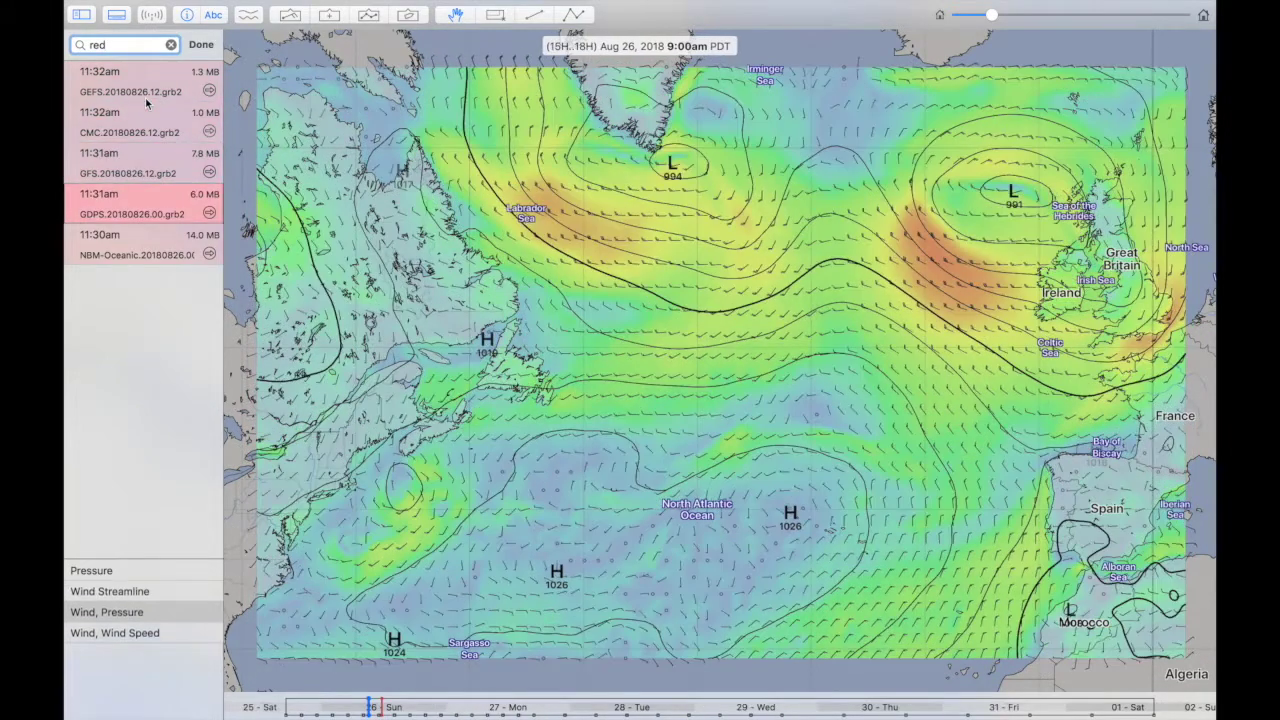
key(Up)
key(Up)
key(Up)
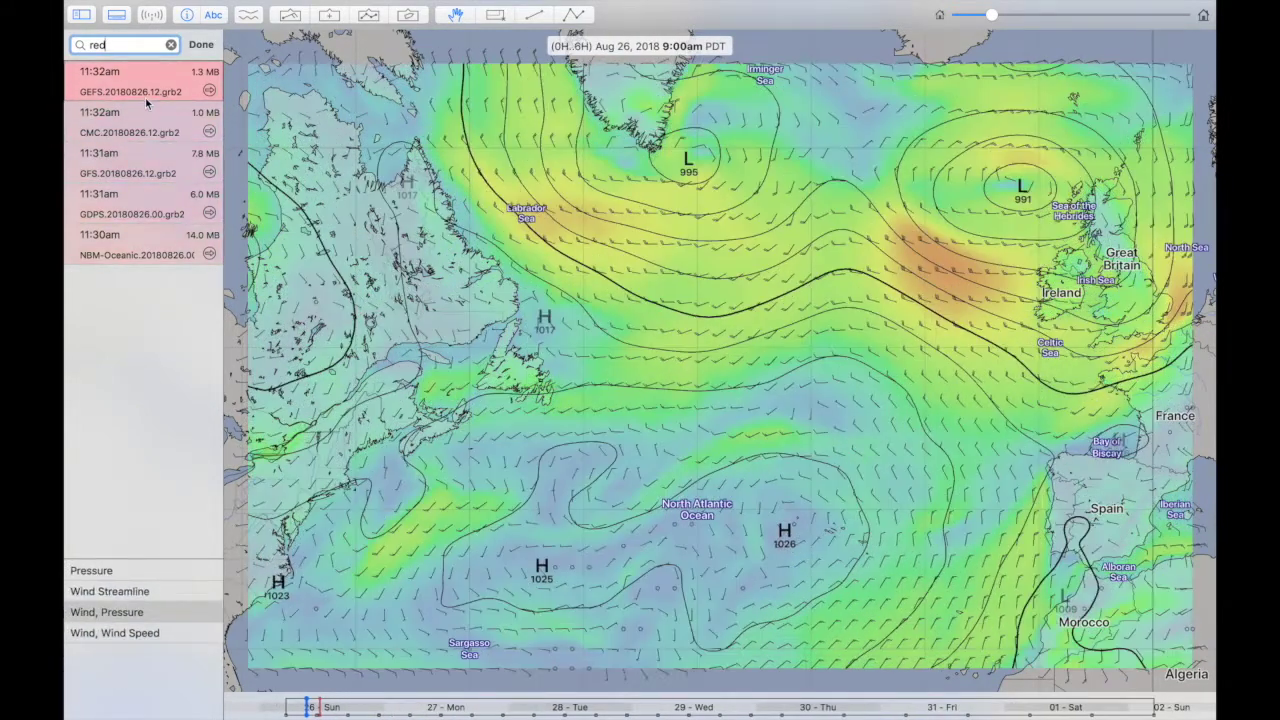
key(Down)
key(Down)
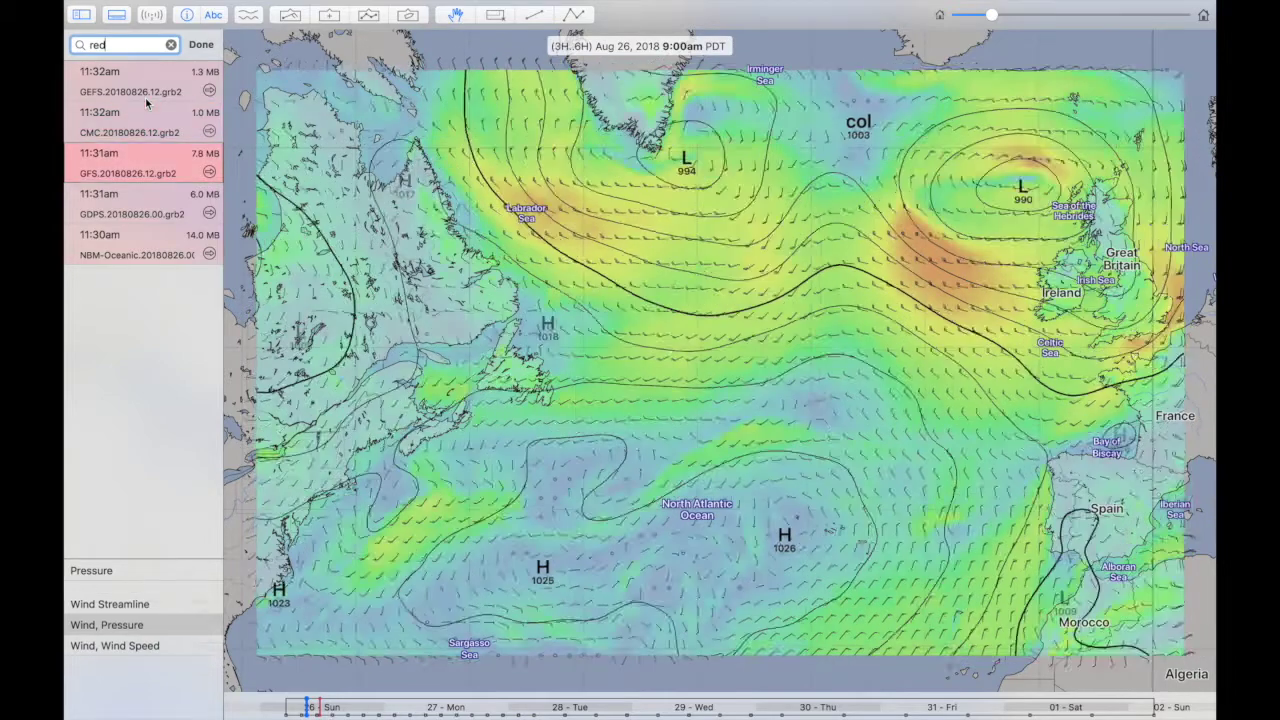
- Display the GEFS, NBM-Oceanic and GDPS forecasts one after another
click(145, 97)
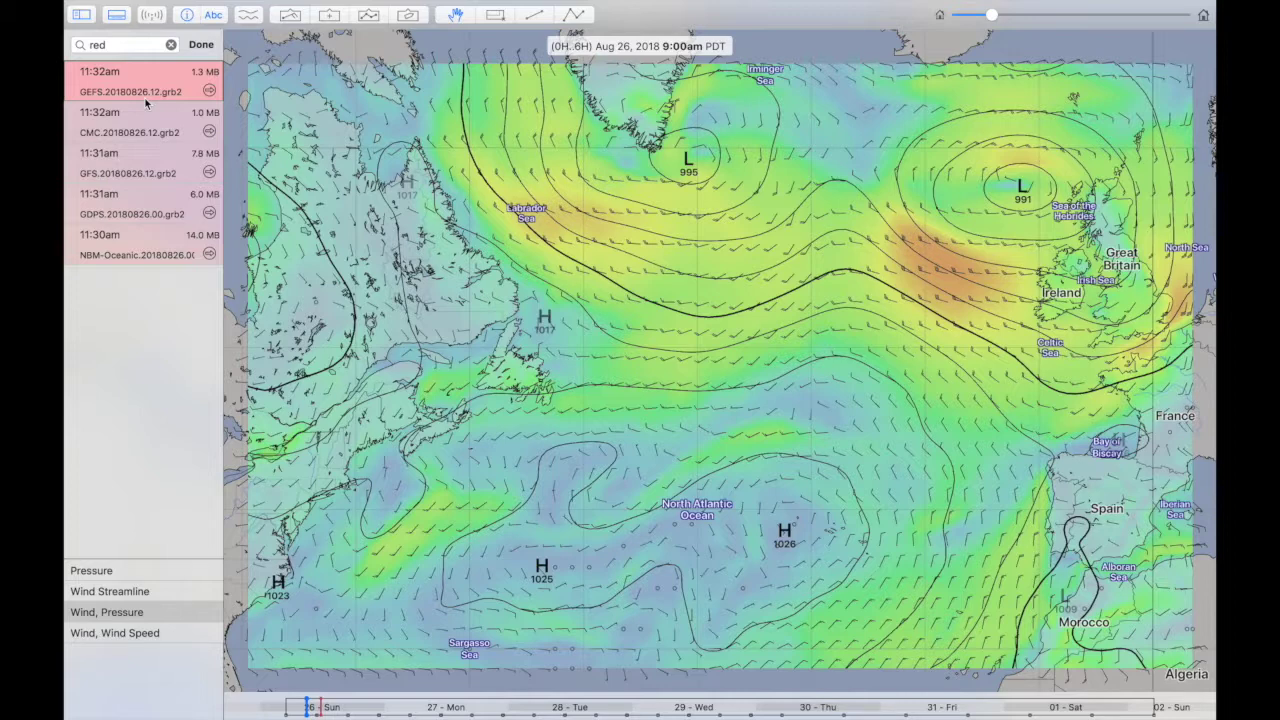
click(130, 241)
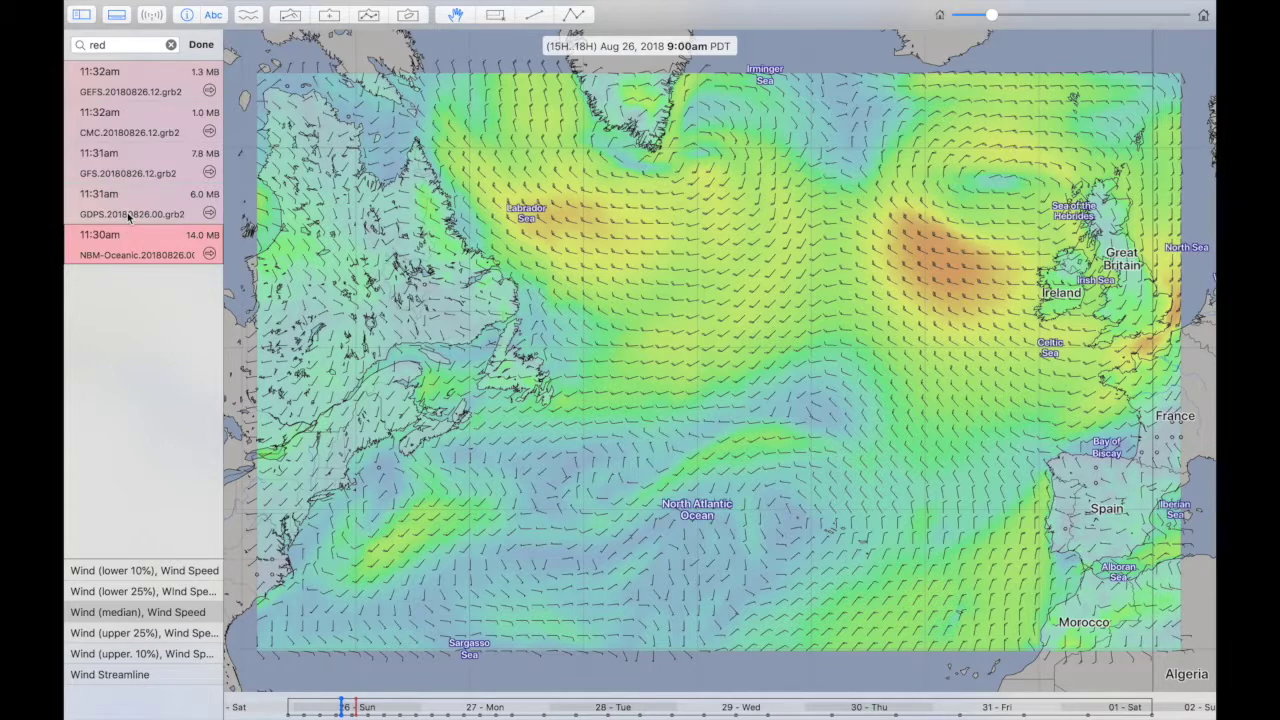
click(127, 214)
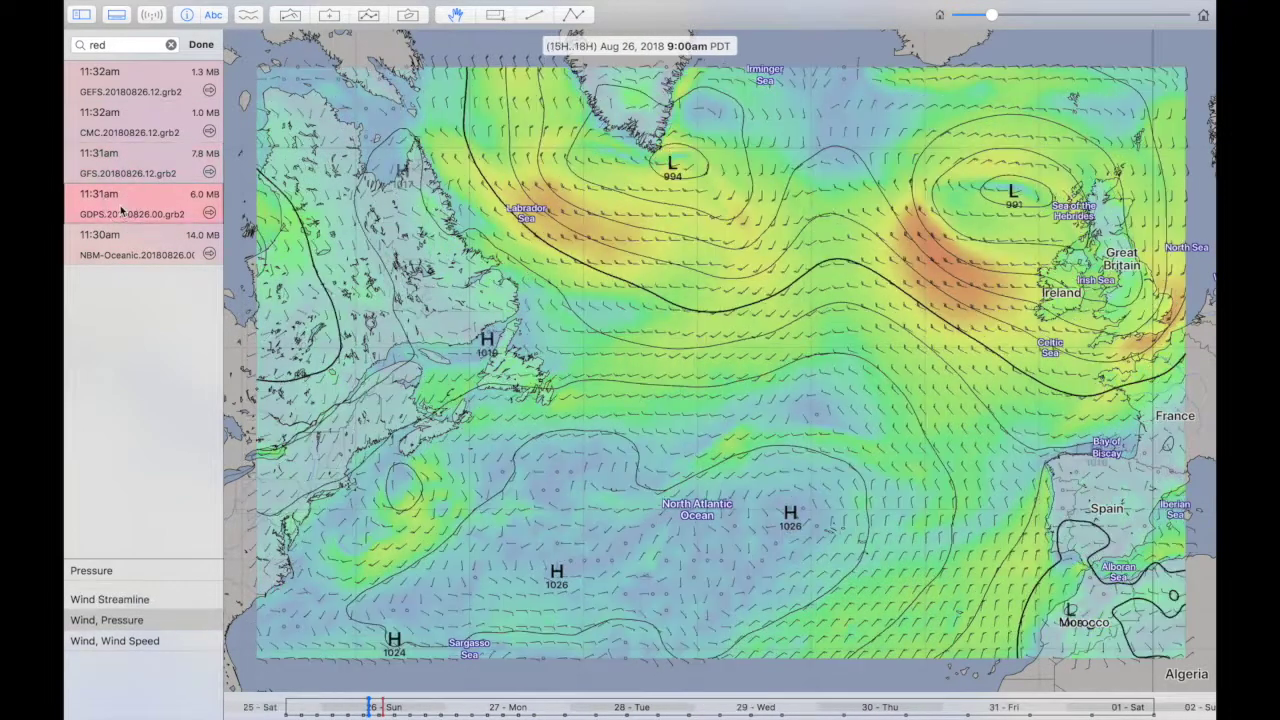
- Alternate between the GFS and GDPS files to compare the two deterministic models' wind and pressure
click(123, 173)
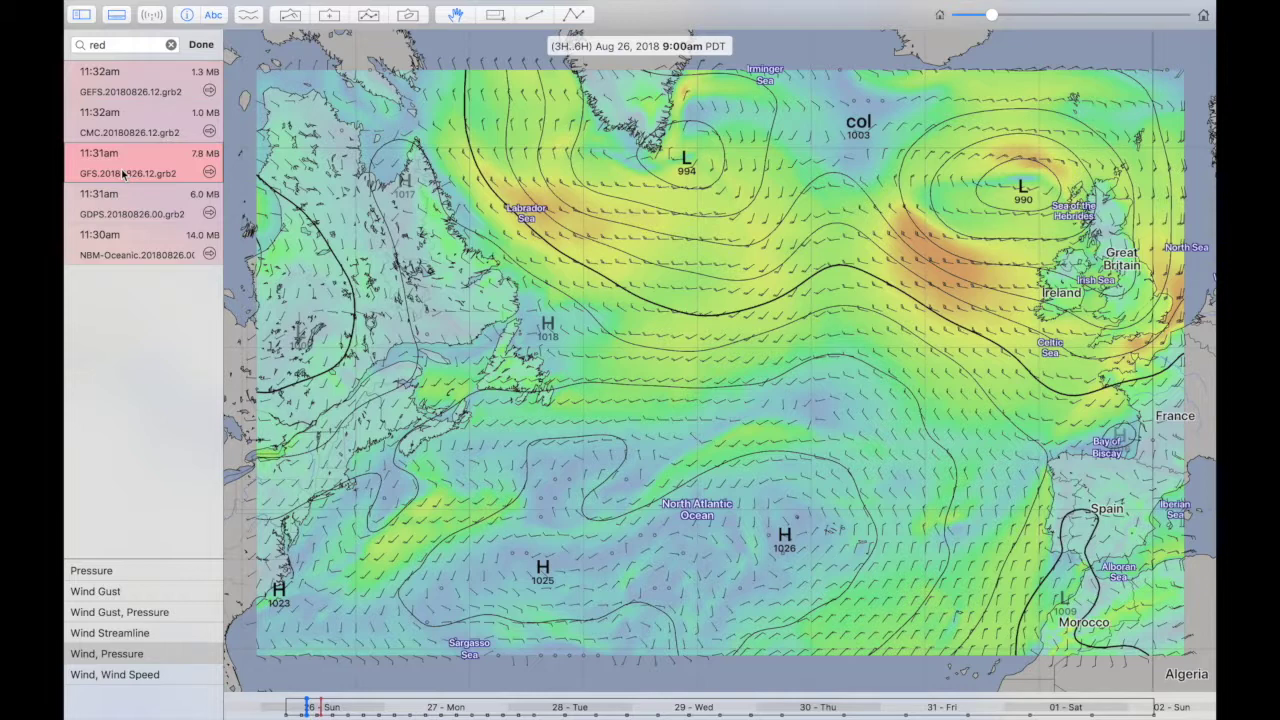
click(121, 195)
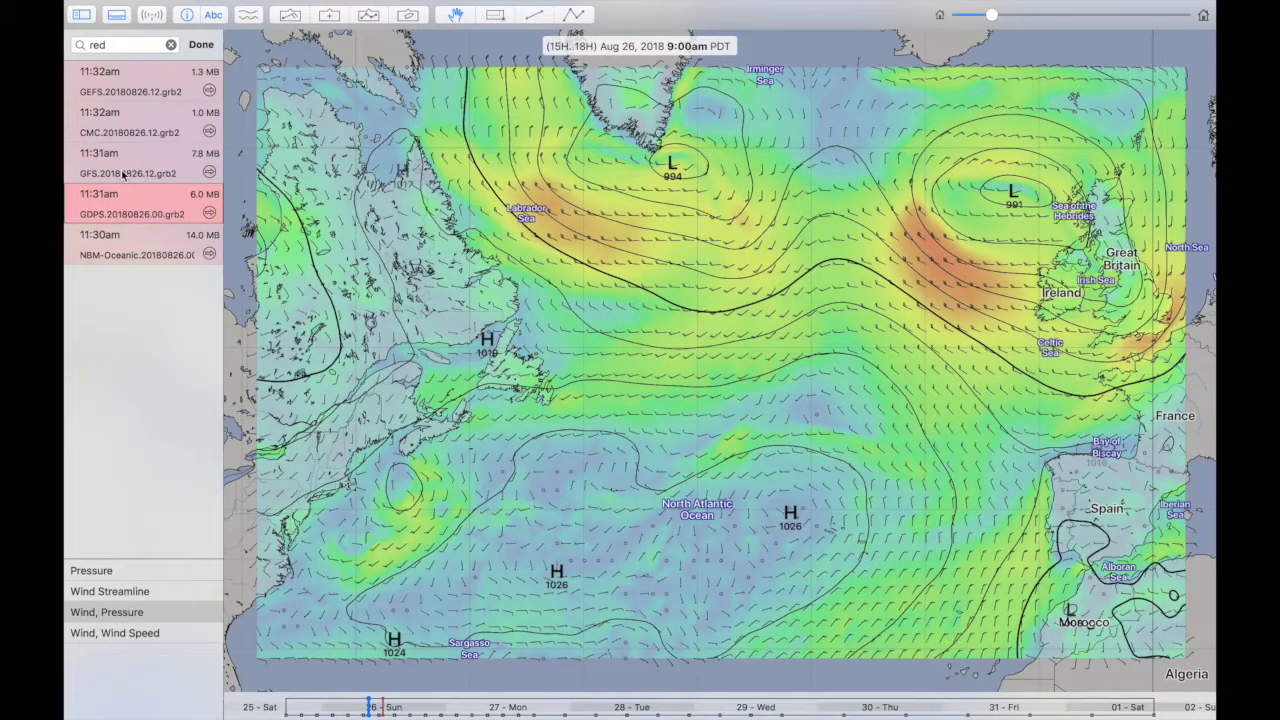
click(123, 175)
click(125, 194)
click(124, 172)
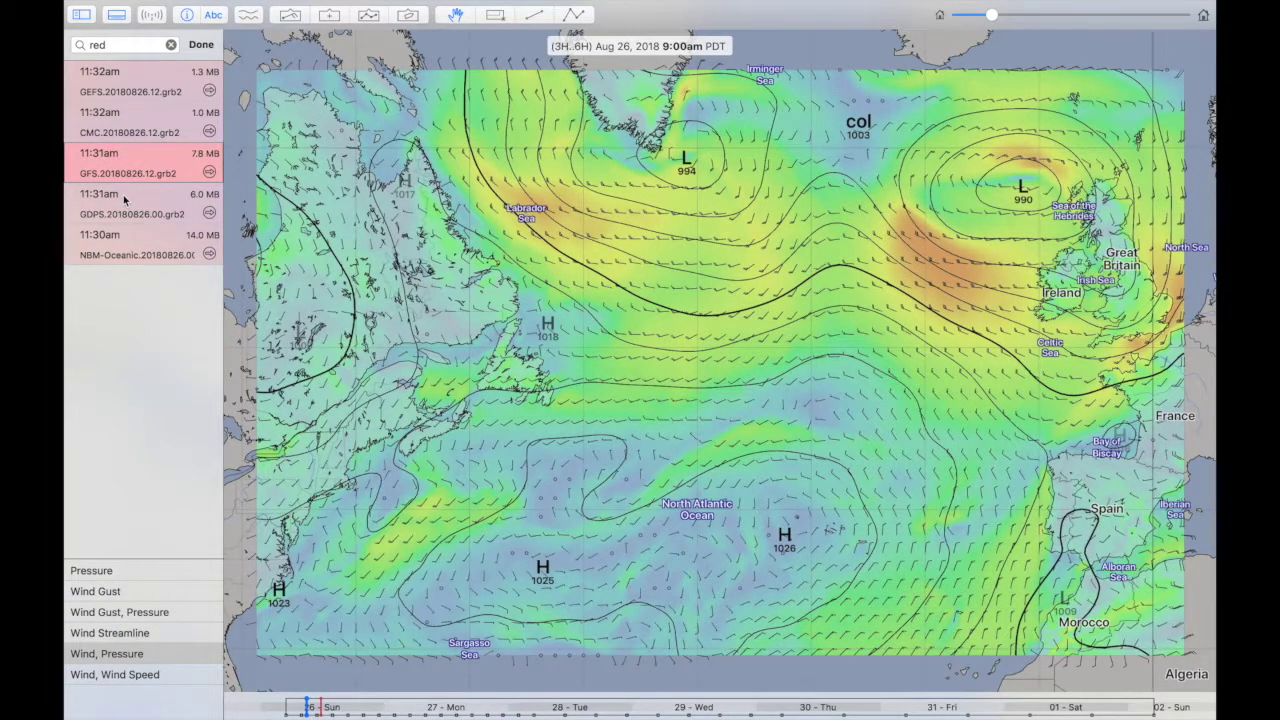
- Alternate between the GEFS and CMC files to compare the two ensemble forecasts, and examine the GEFS wind over the Labrador Sea
click(120, 92)
click(118, 122)
click(122, 93)
click(122, 116)
click(124, 92)
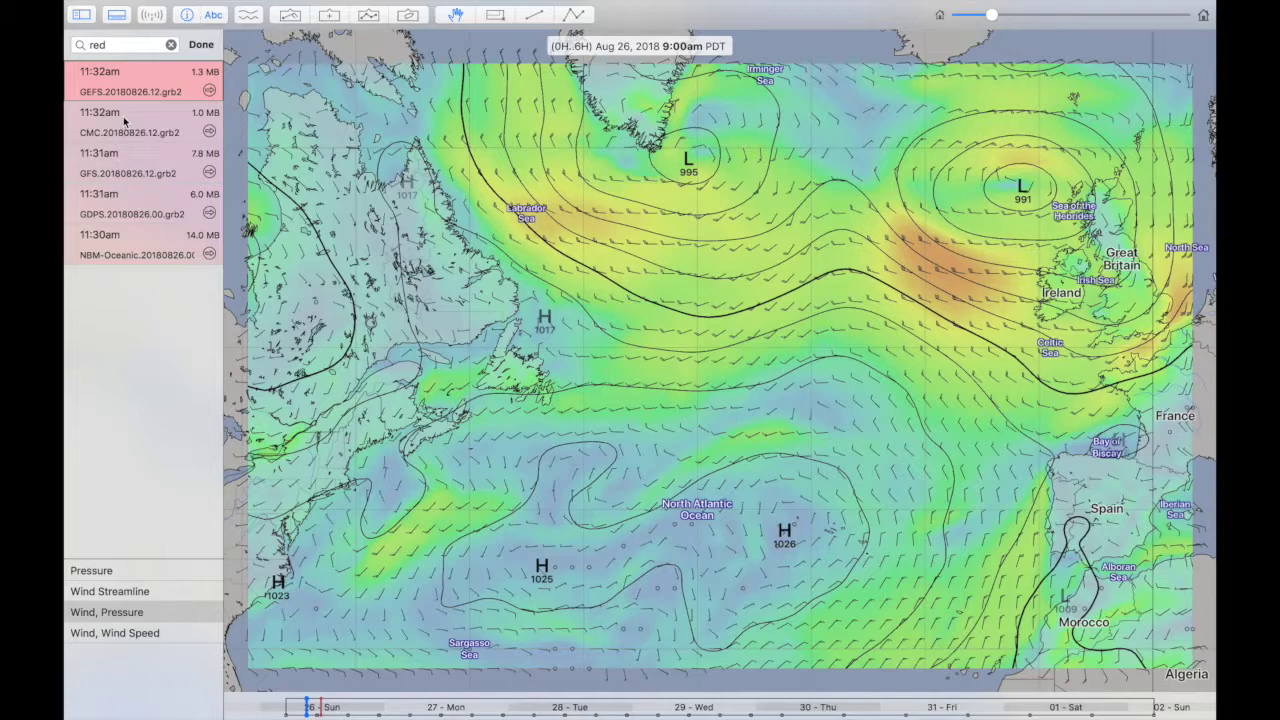
click(123, 116)
click(133, 90)
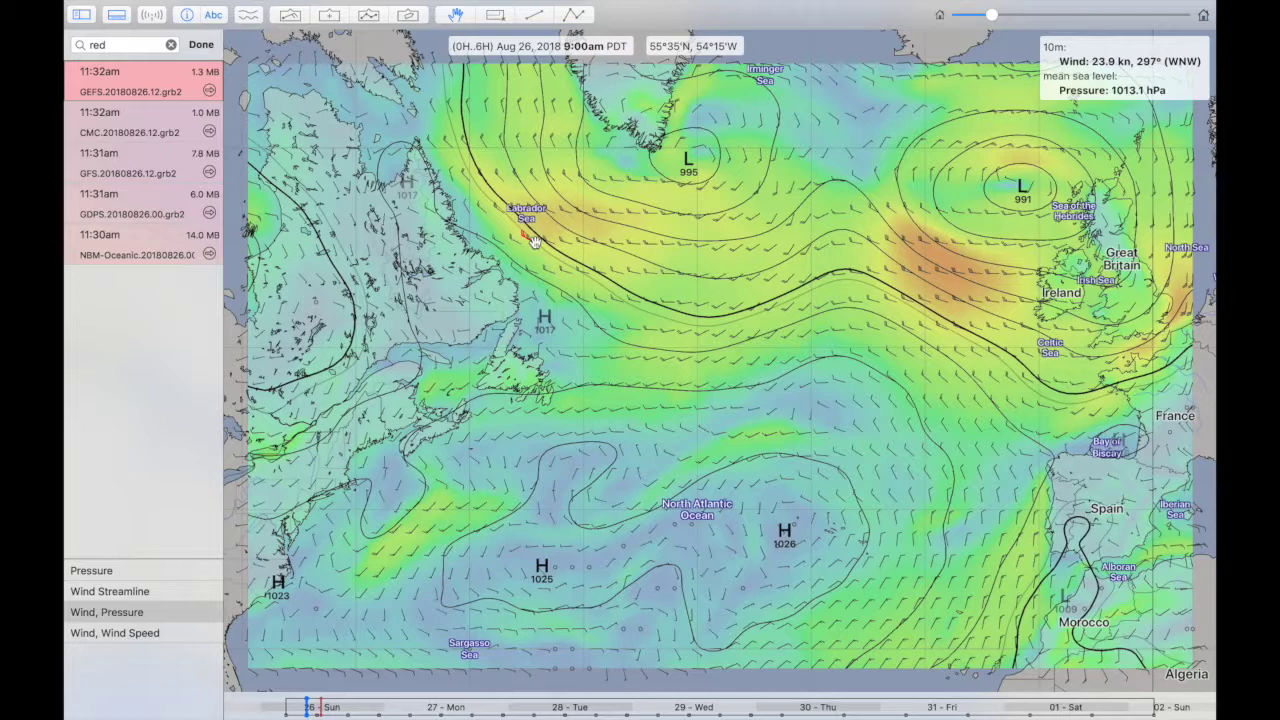
- Compare the GDPS and GFS forecasts again, with the CMC ensemble in between
click(136, 198)
click(138, 172)
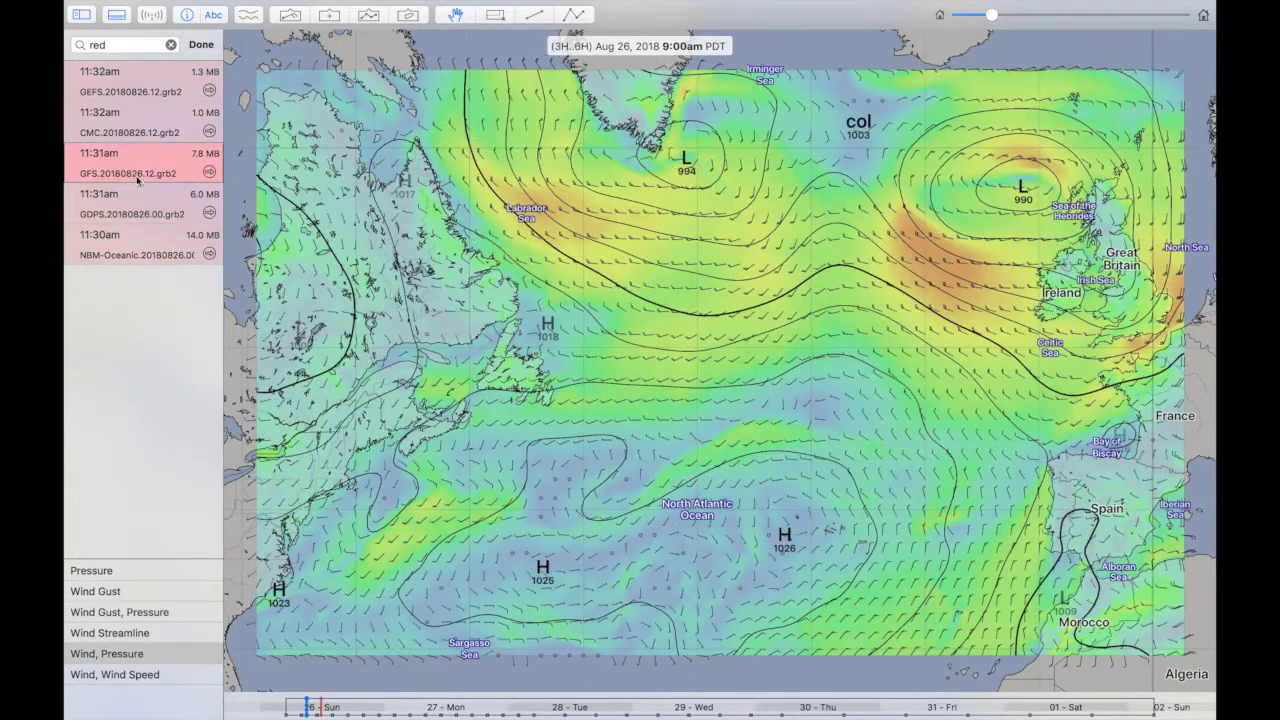
click(140, 204)
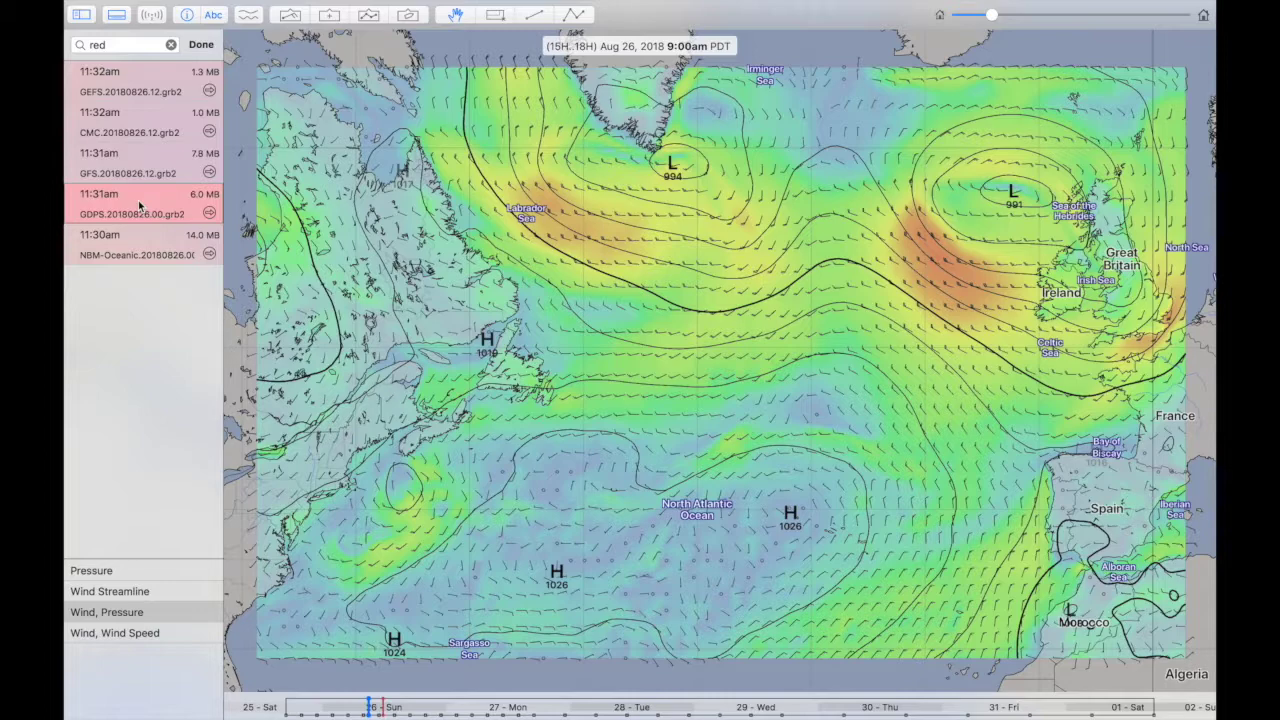
click(131, 130)
click(129, 163)
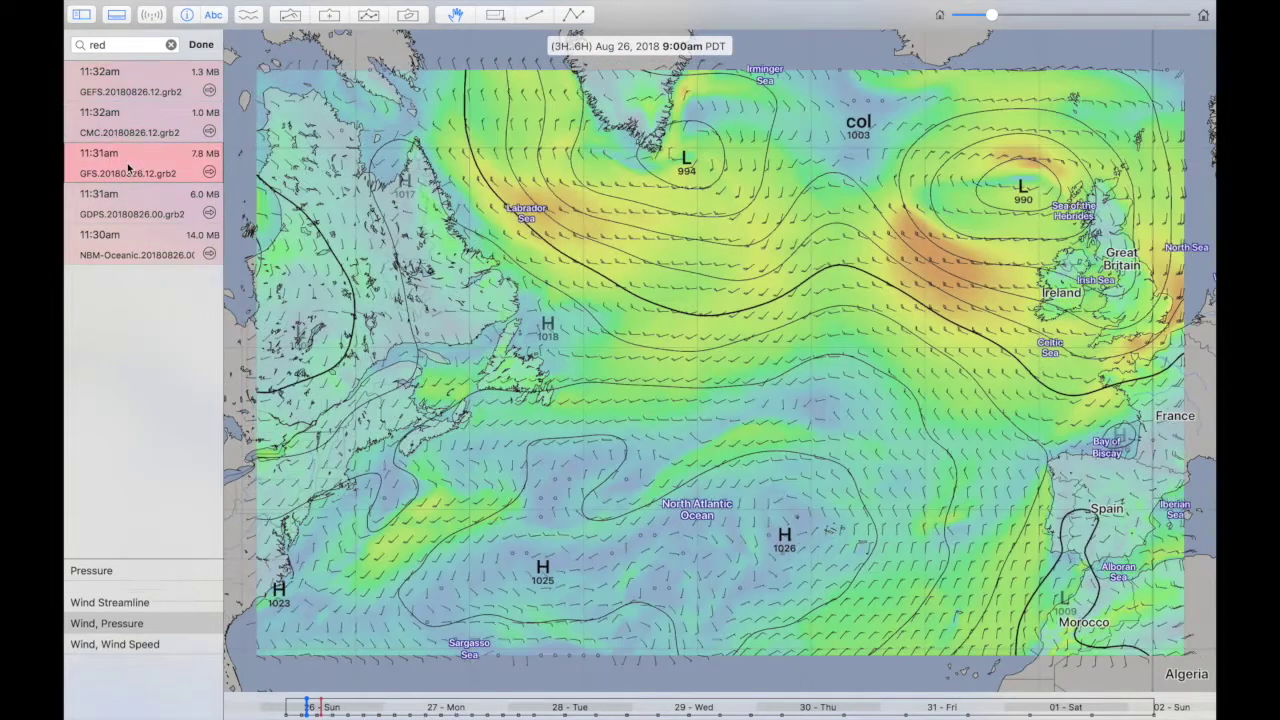
click(127, 201)
- Display the NBM-Oceanic forecast and examine its median wind and wind-probability values in the ocean south of Greenland
click(127, 240)
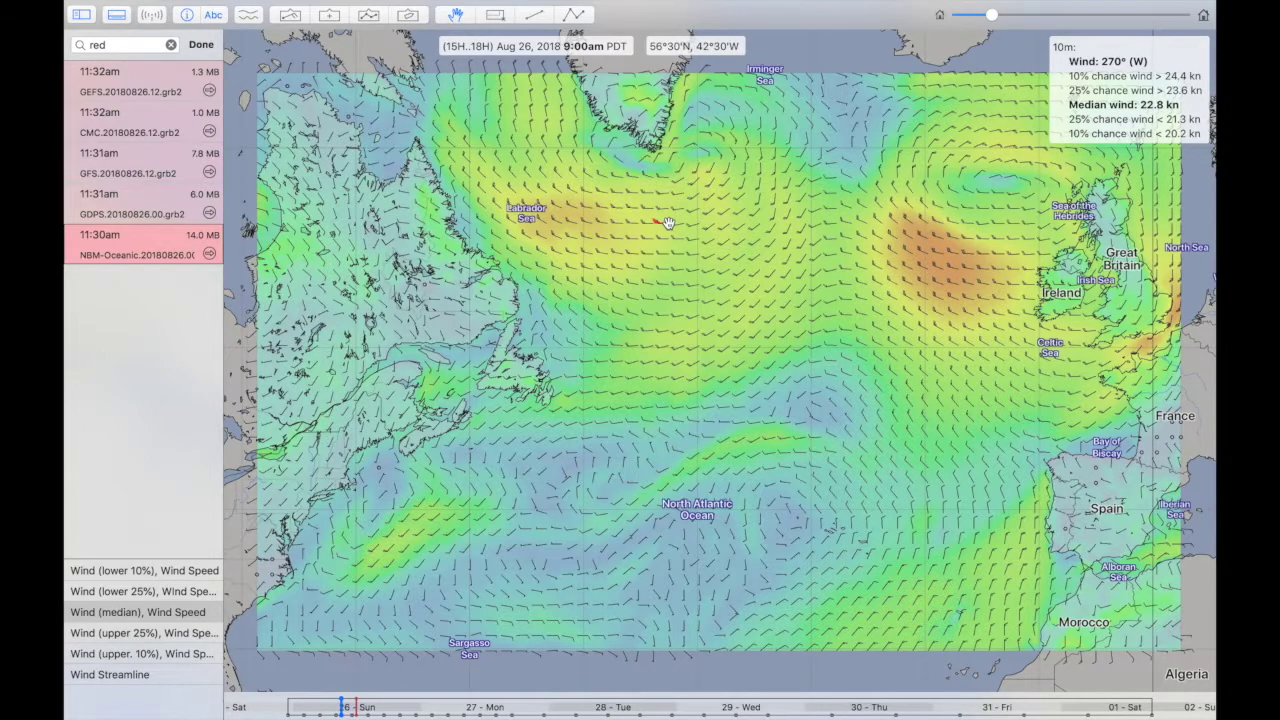
scroll(666, 220, up, 5)
scroll(668, 222, up, 2)
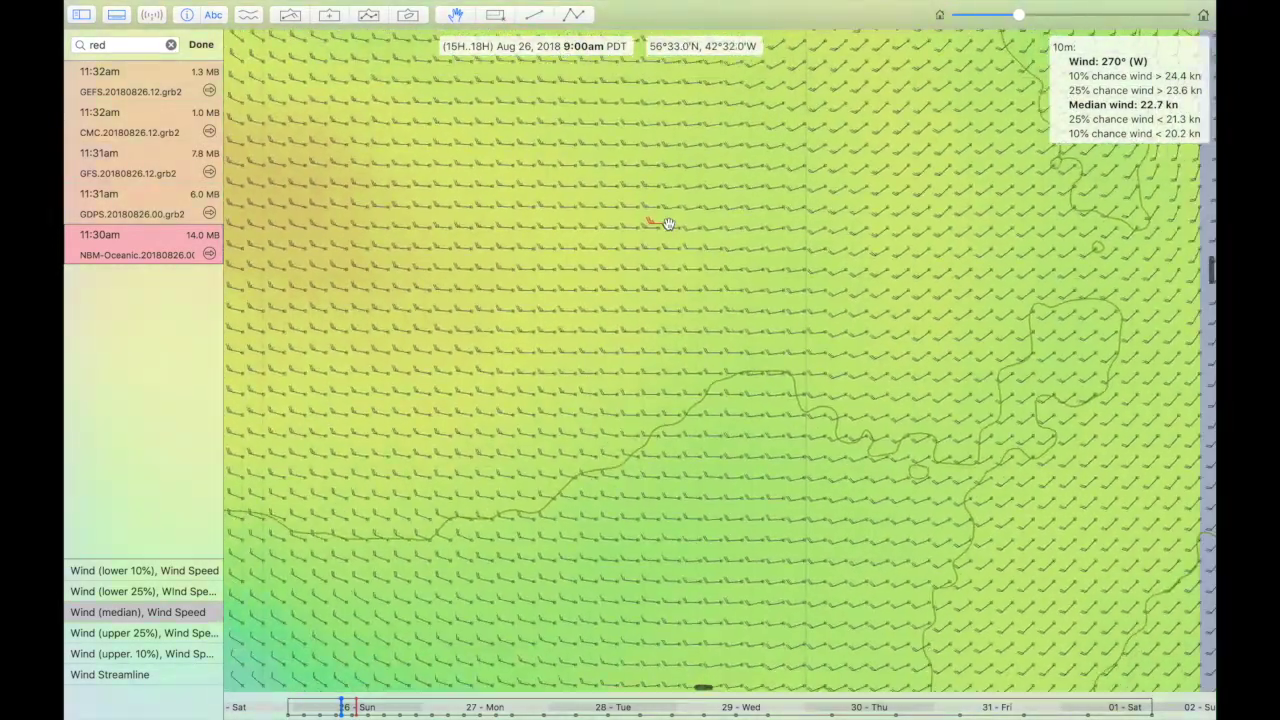
scroll(668, 222, up, 5)
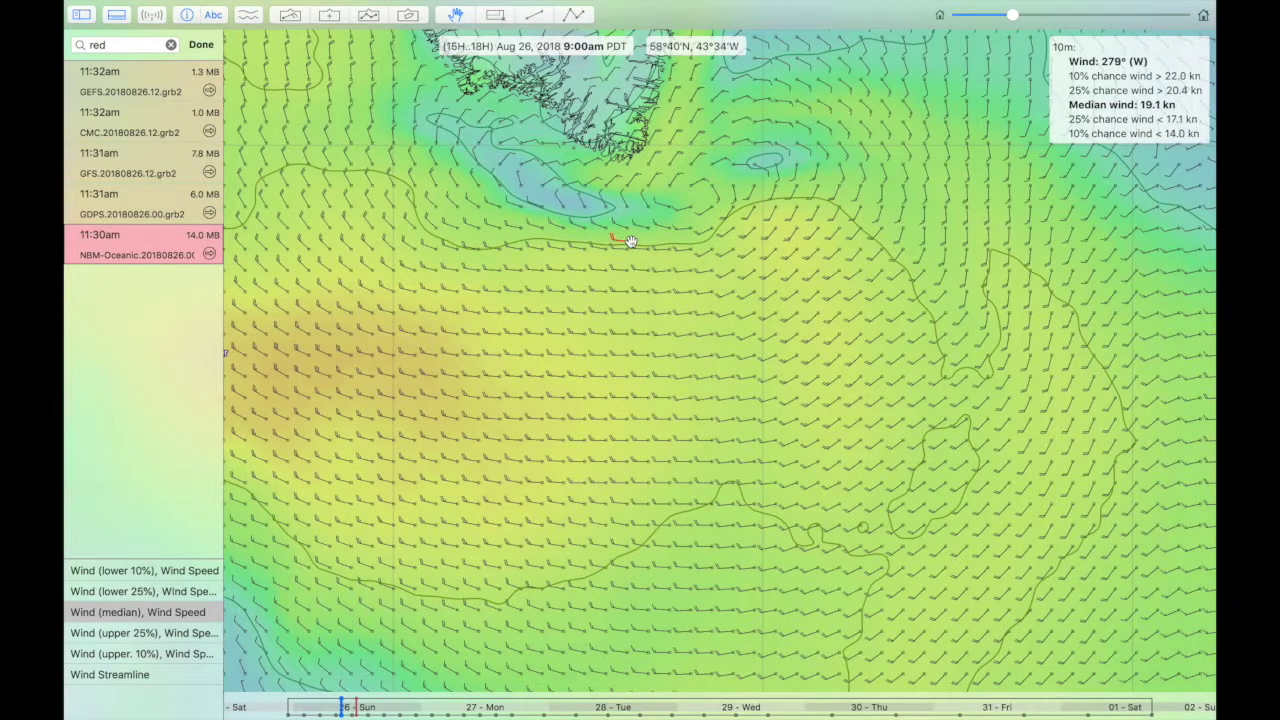
scroll(630, 241, down, 5)
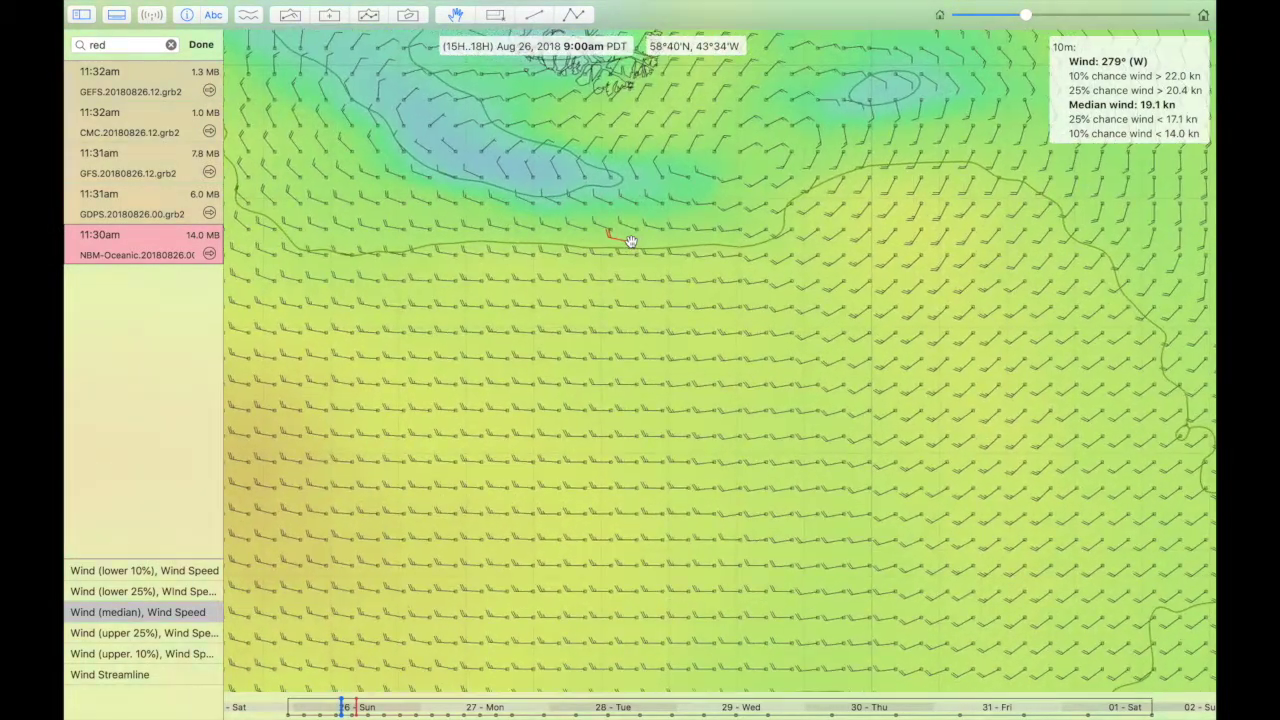
- Compare the GEFS, CMC and GDPS forecasts for Aug 26, 9:00am across the Labrador Sea and south of Greenland
scroll(630, 241, down, 3)
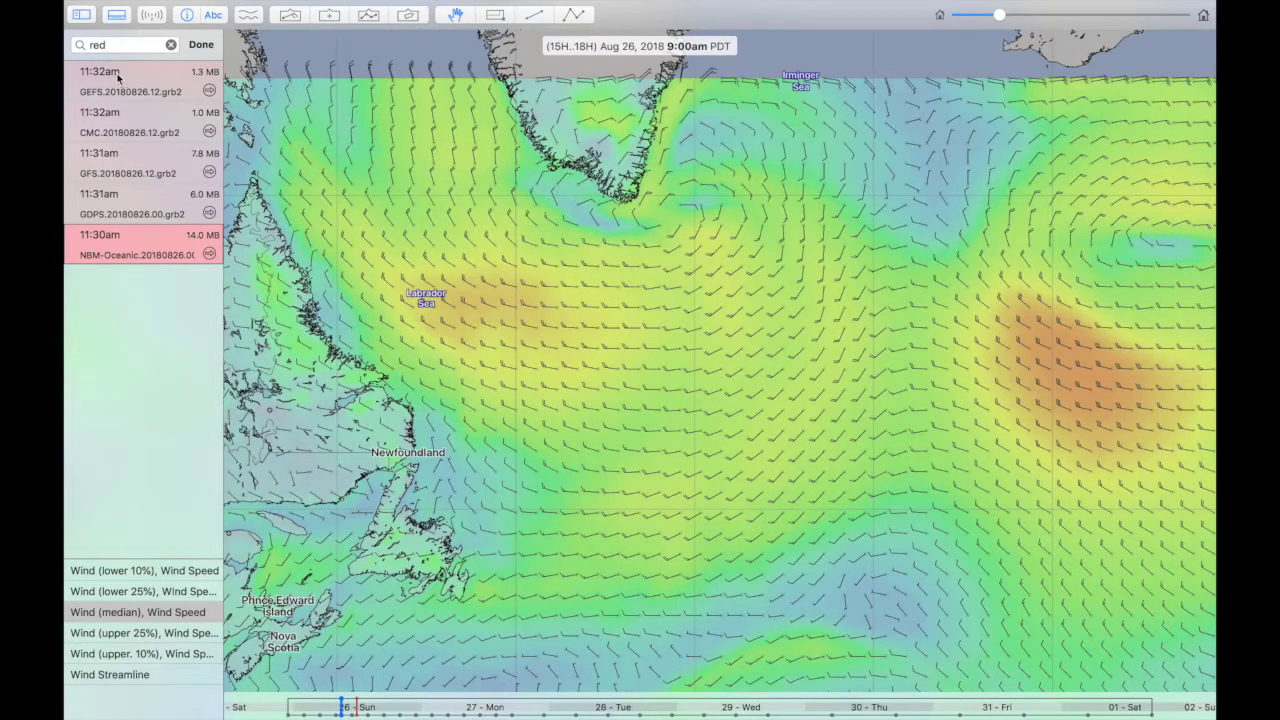
key(Down)
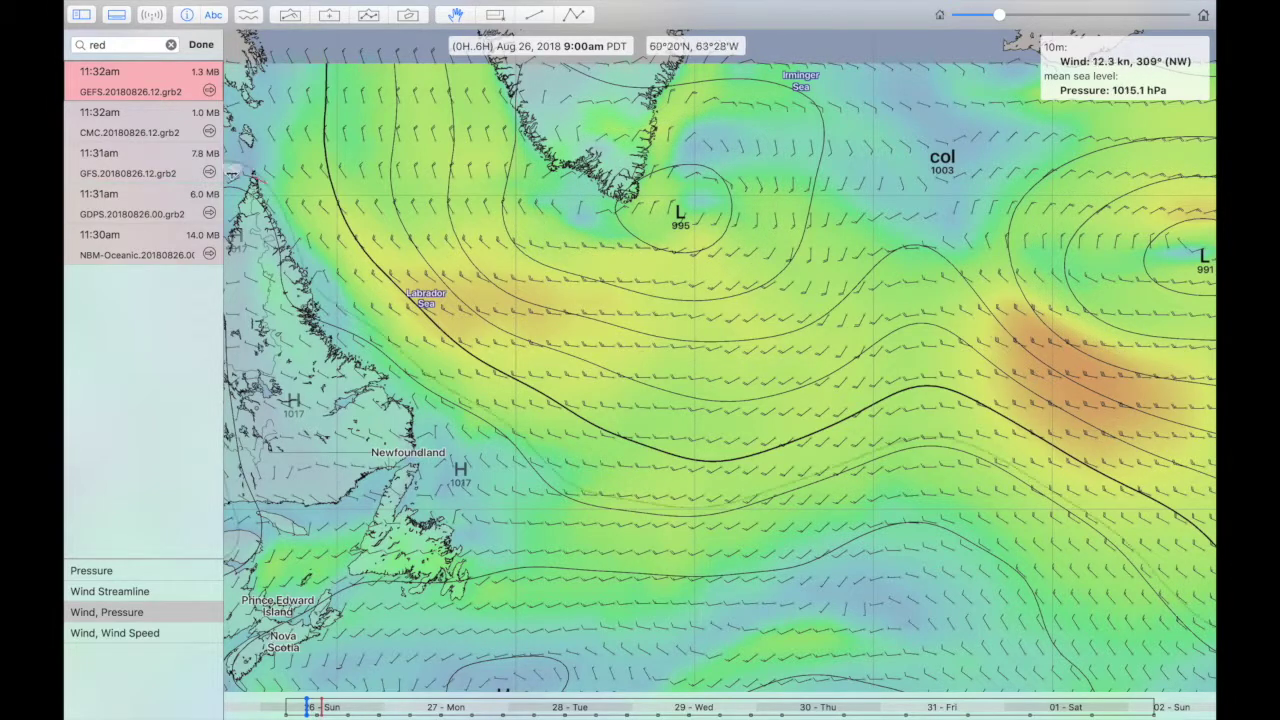
click(116, 122)
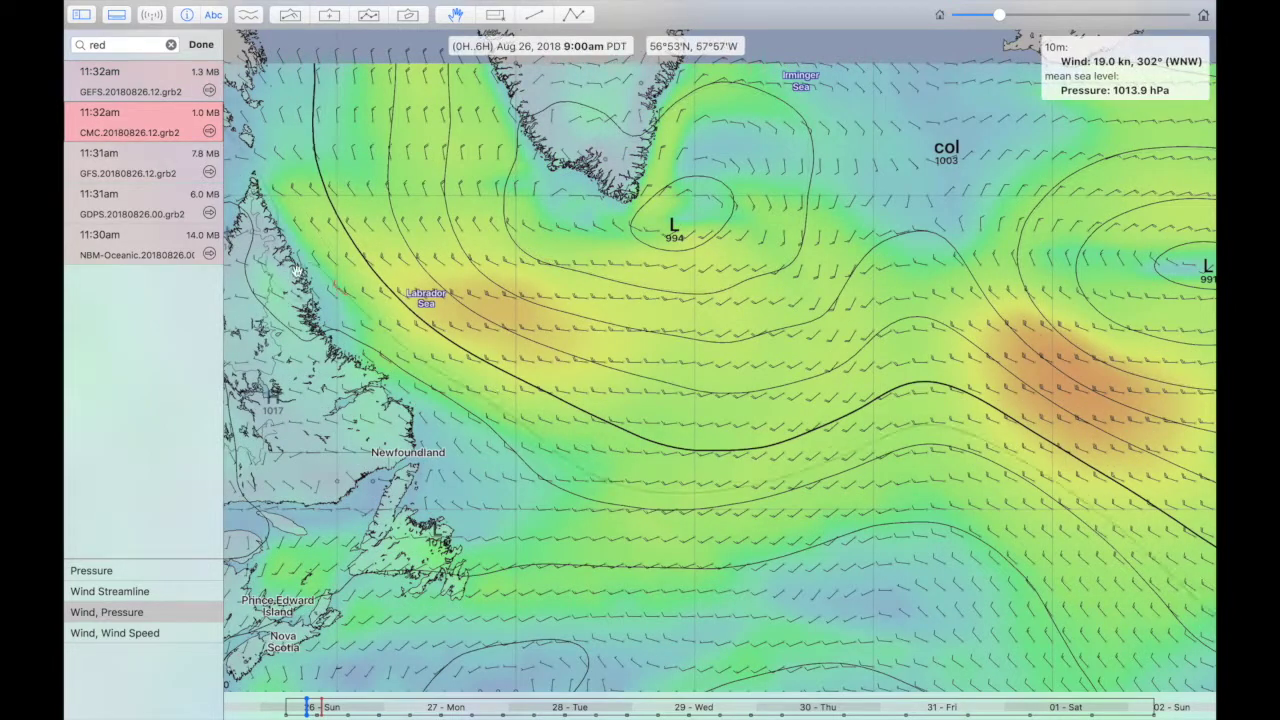
click(144, 202)
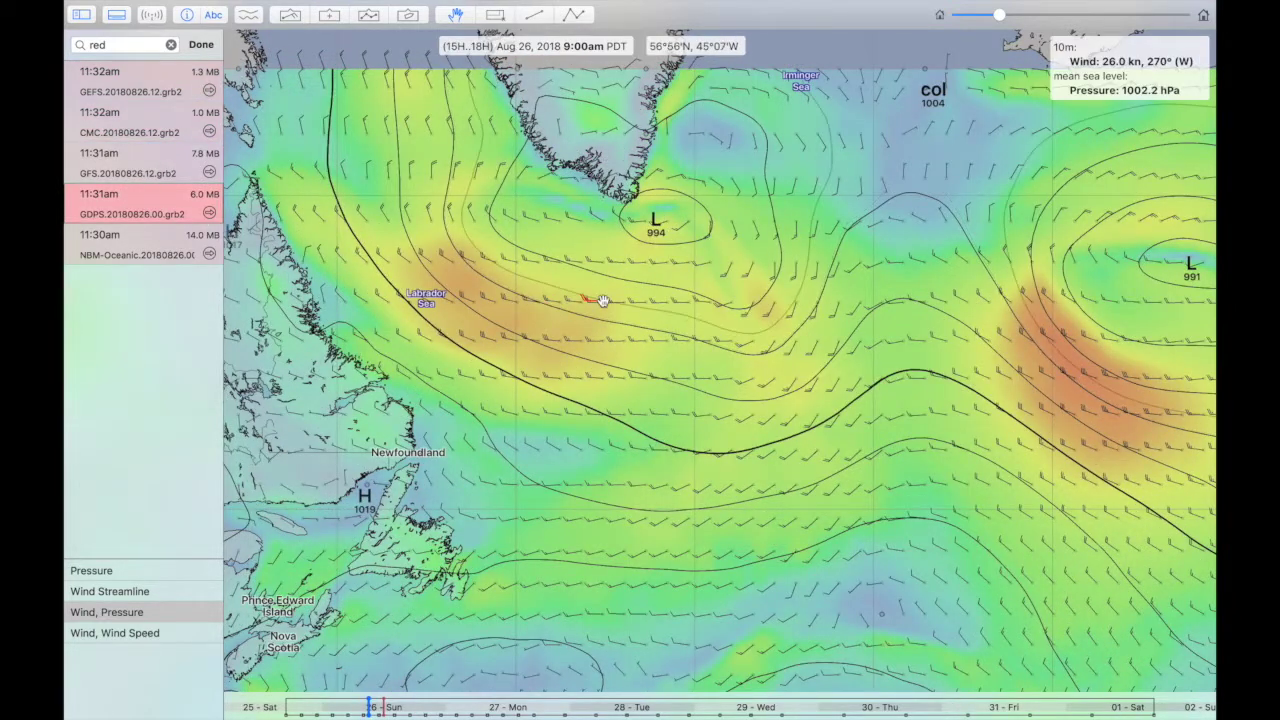
- Advance the GDPS forecast to Aug 27, 11:00pm and display the NBM-Oceanic forecast for the same time
scroll(603, 300, right, 10)
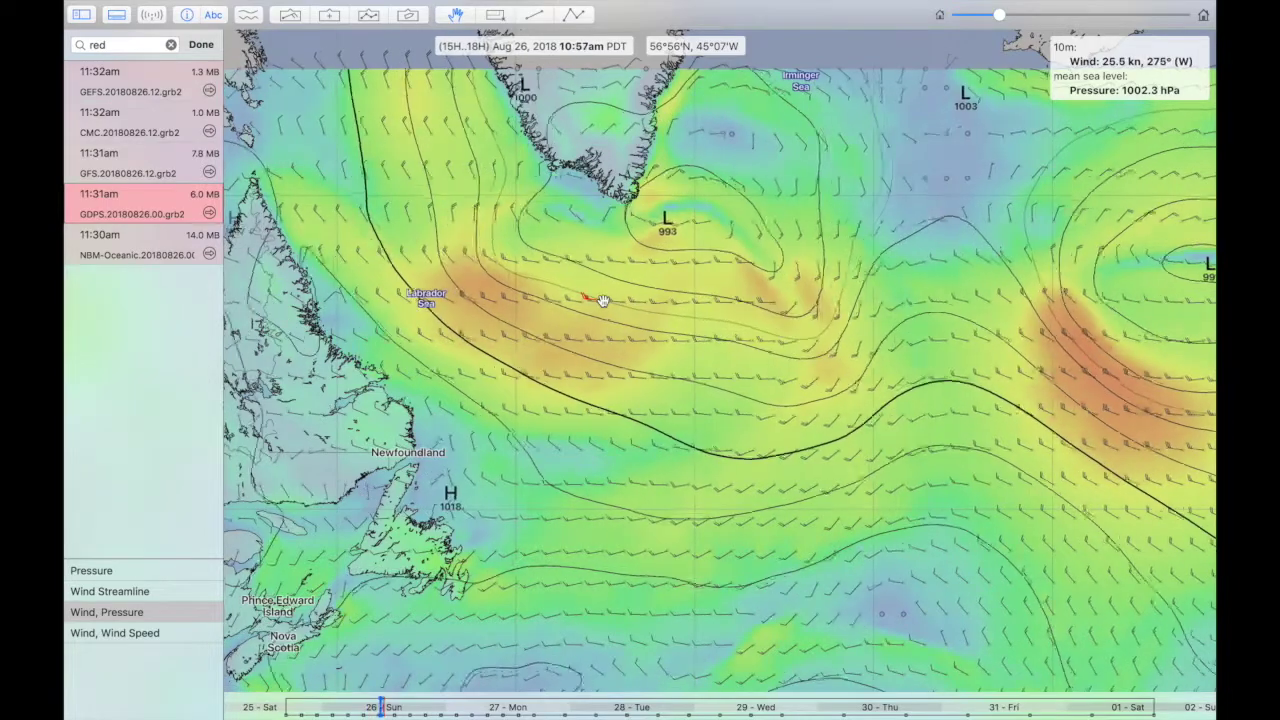
scroll(603, 300, right, 4)
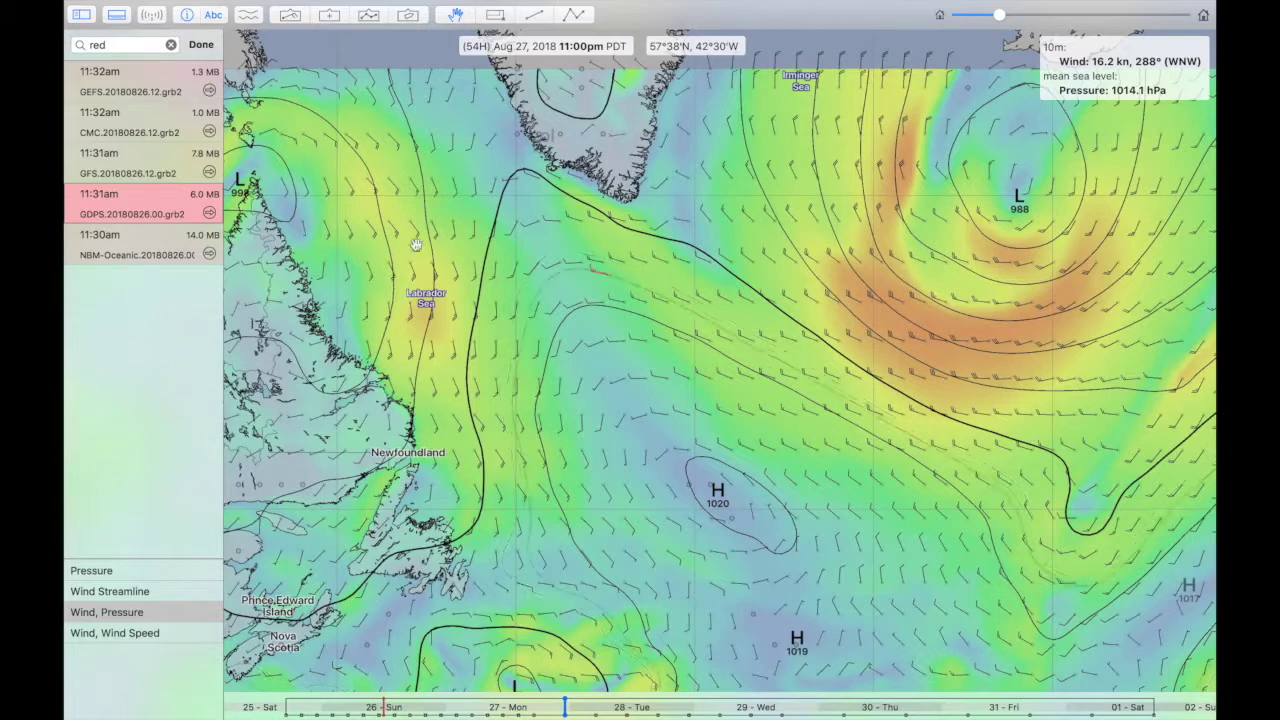
click(140, 238)
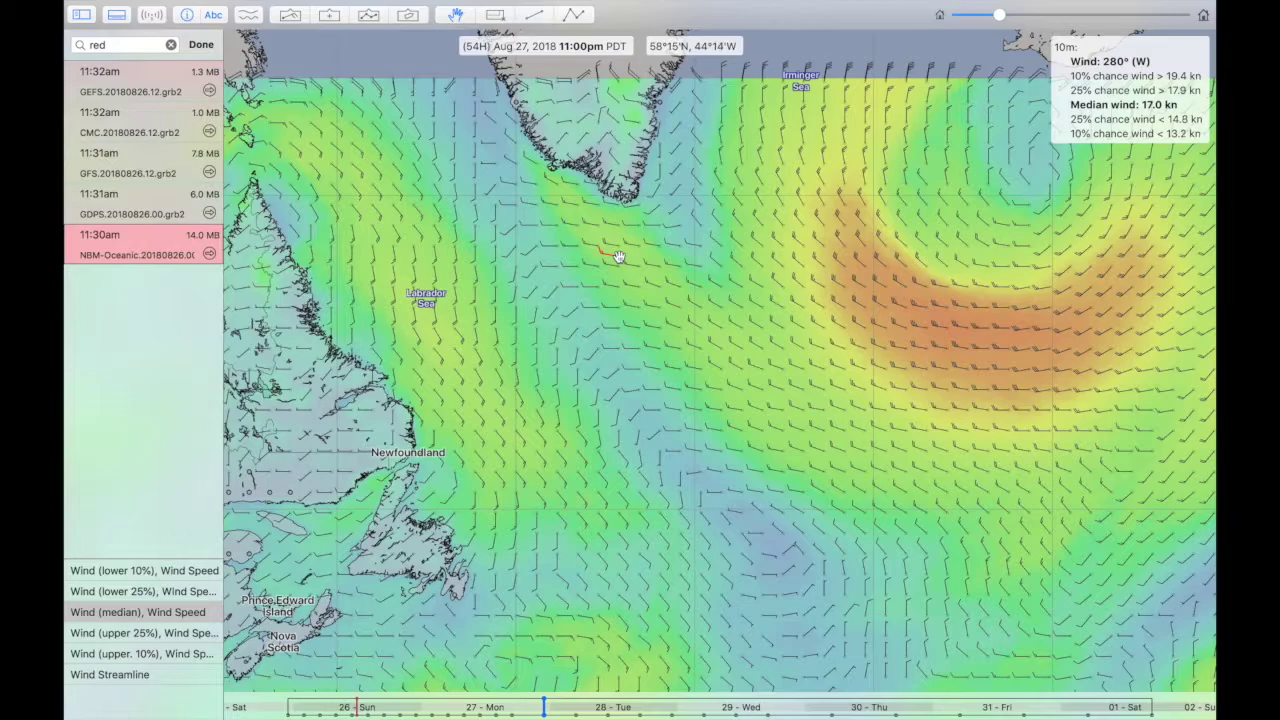
- Run the NBM-Oceanic forecast forward to Aug 30, 5:00am, examine its wind probabilities, and return to the first forecast time
scroll(640, 287, right, 3)
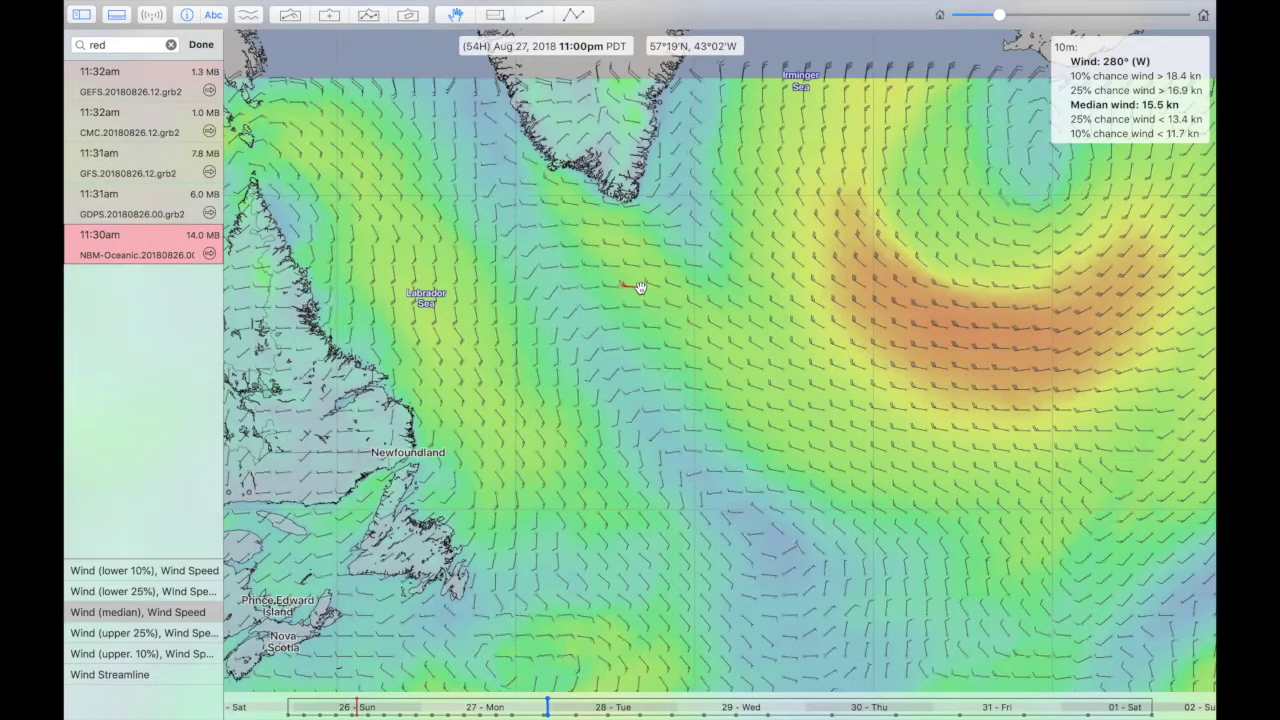
scroll(640, 288, right, 10)
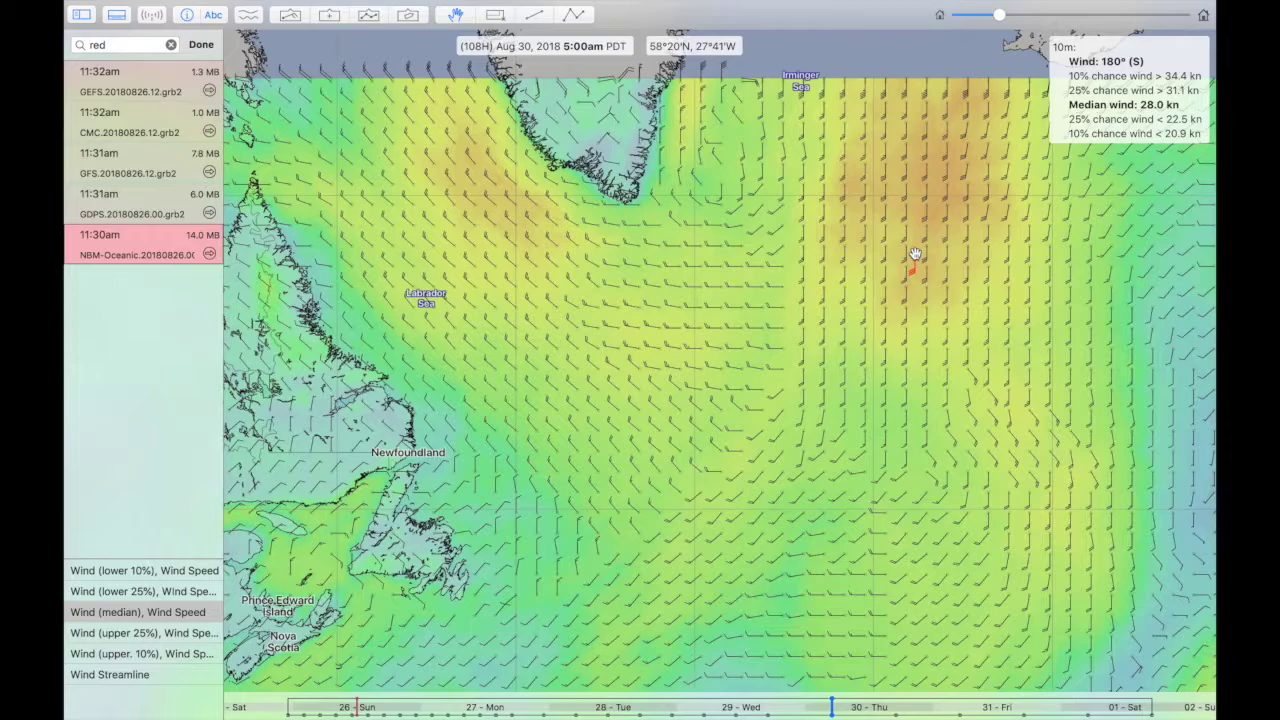
key(Home)
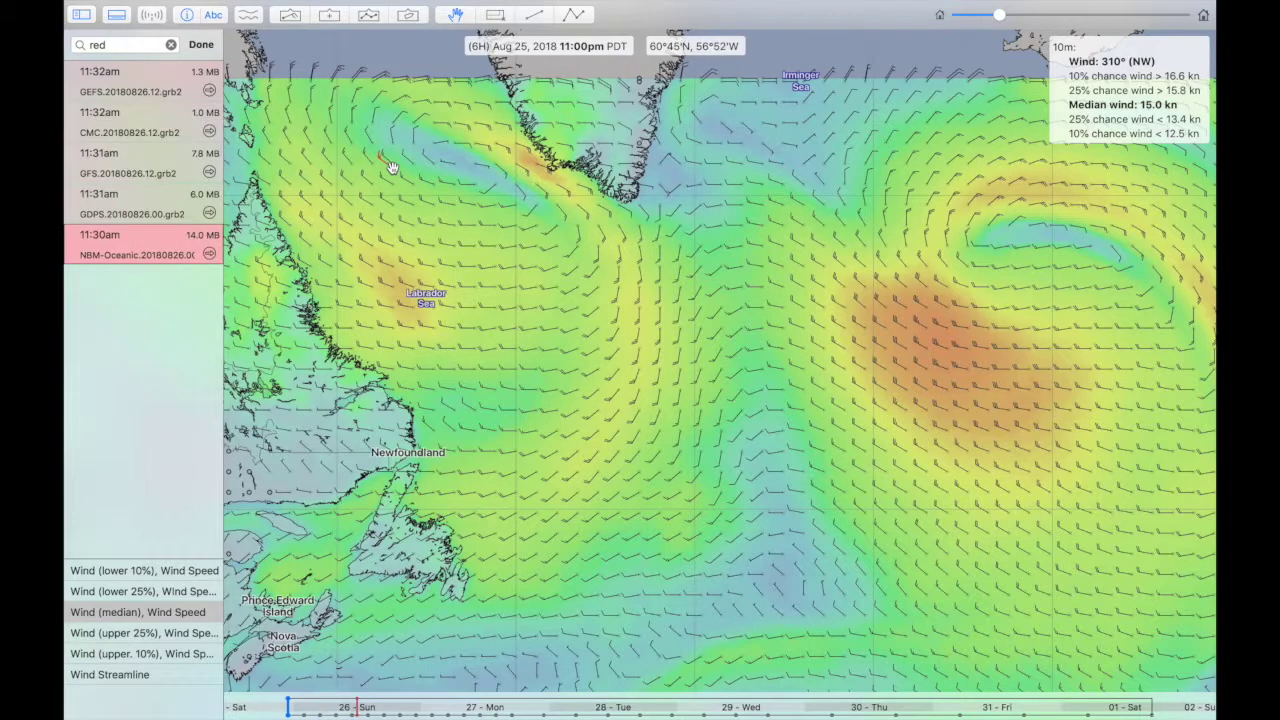
- Show the meteogram for a point just south of Greenland's southern tip and set the forecast time to Aug 26, 2:03am
click(248, 14)
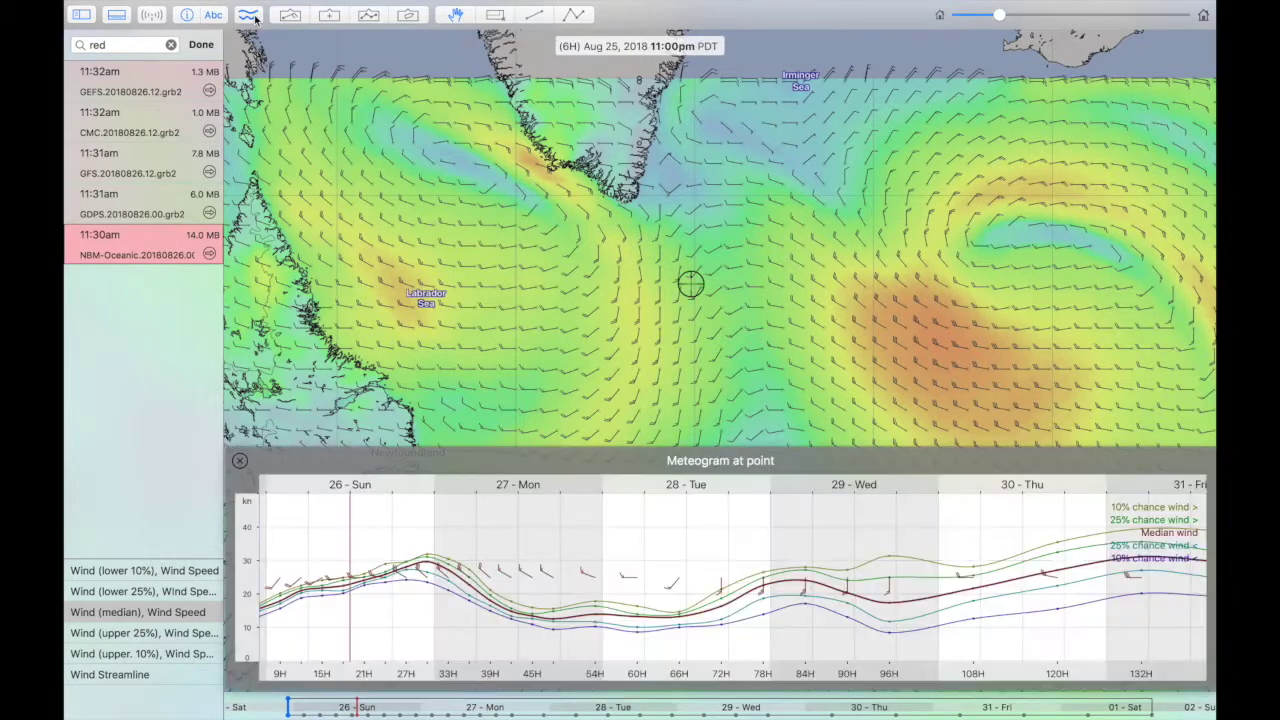
drag(690, 284, 624, 251)
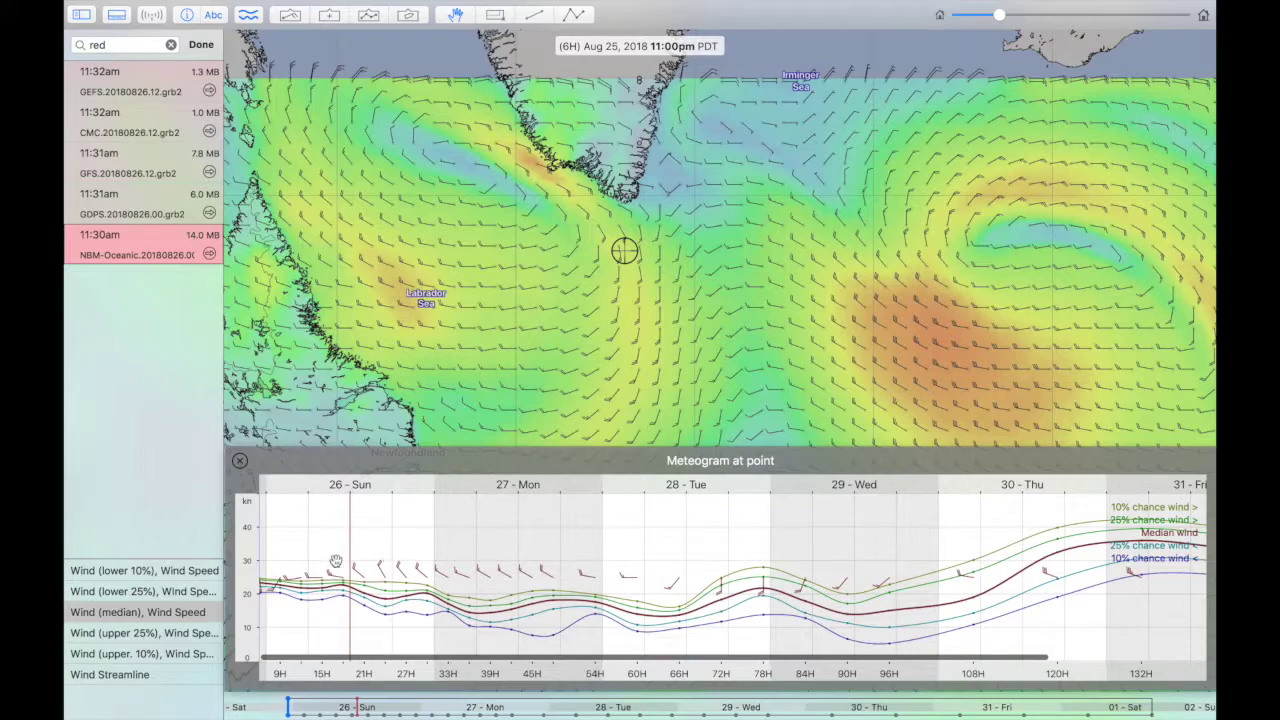
click(345, 706)
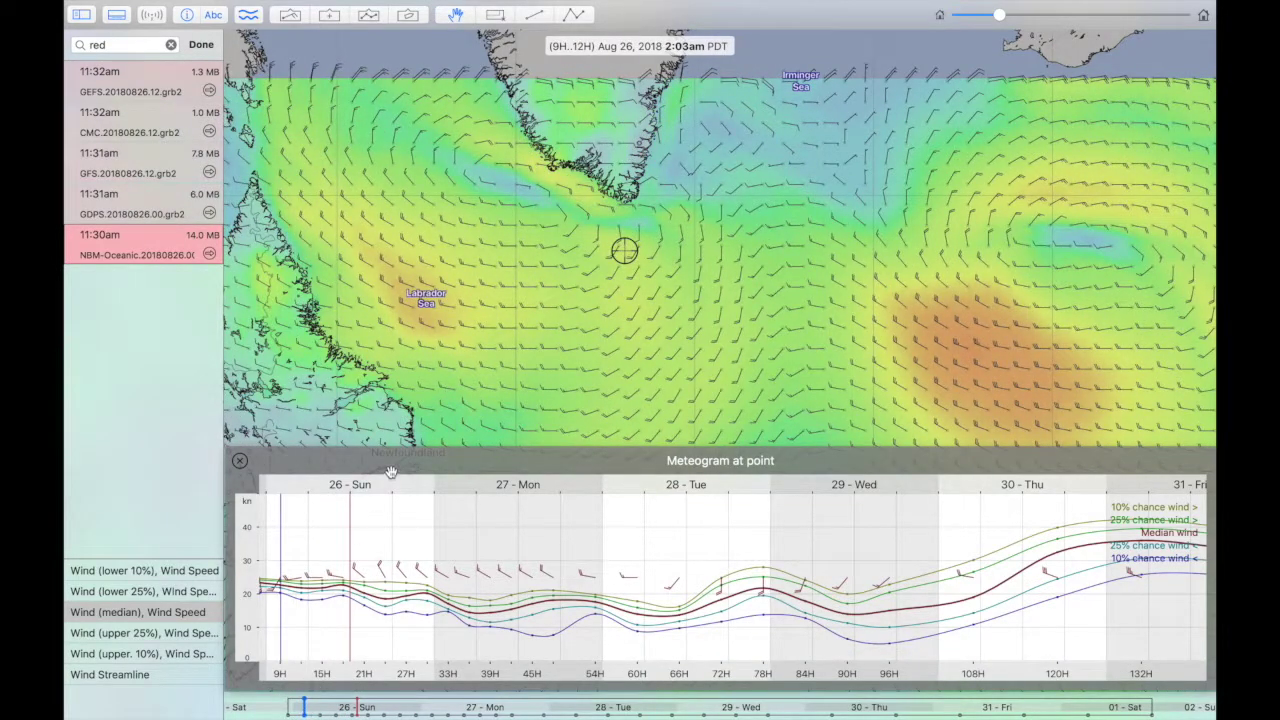
- Move the meteogram panel up over the map and return it to its original place
drag(400, 460, 410, 372)
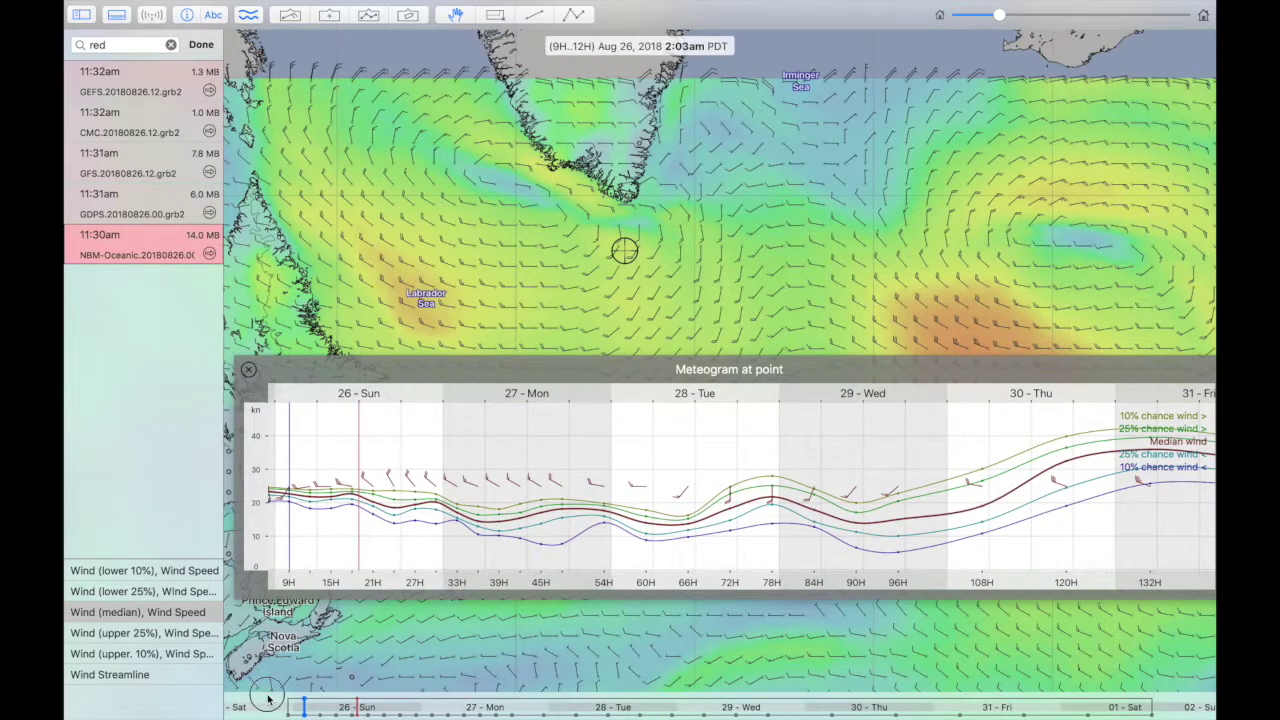
mouse_move(268, 664)
drag(348, 374, 341, 458)
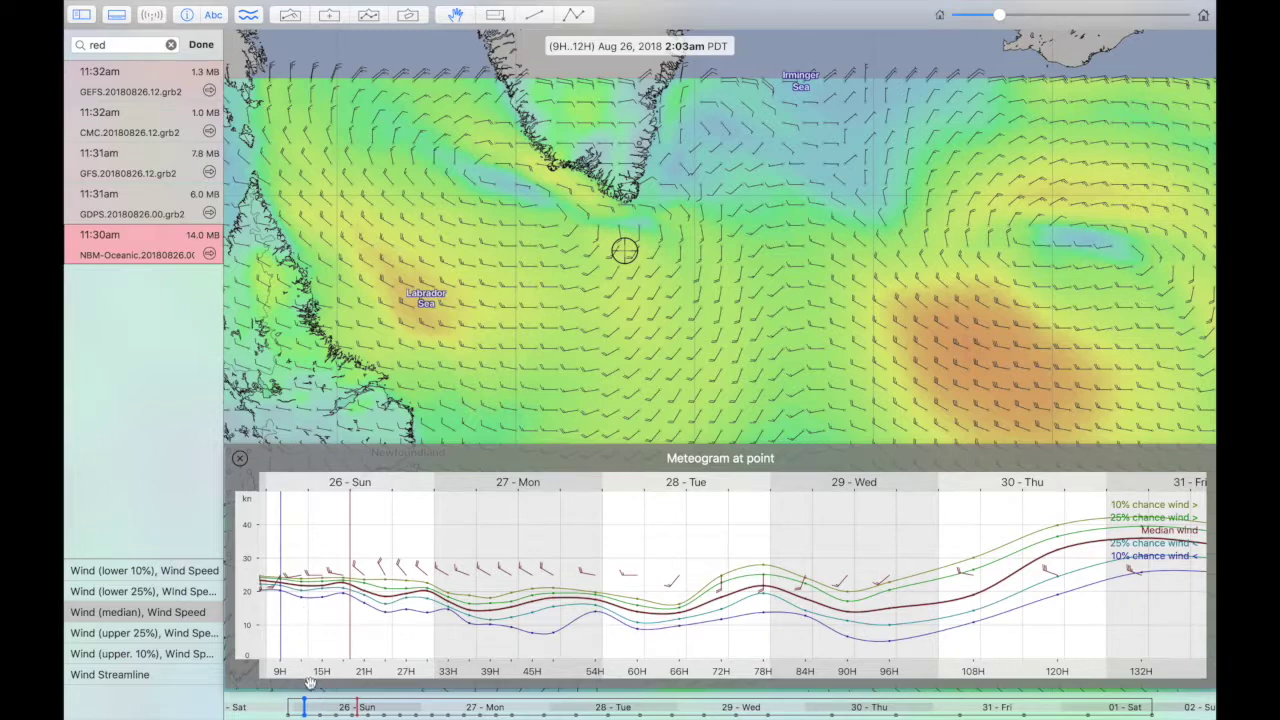
- Move the forecast time to Aug 30, 9:47am and examine the meteogram's wind-probability curves through Sep 1
drag(304, 707, 299, 707)
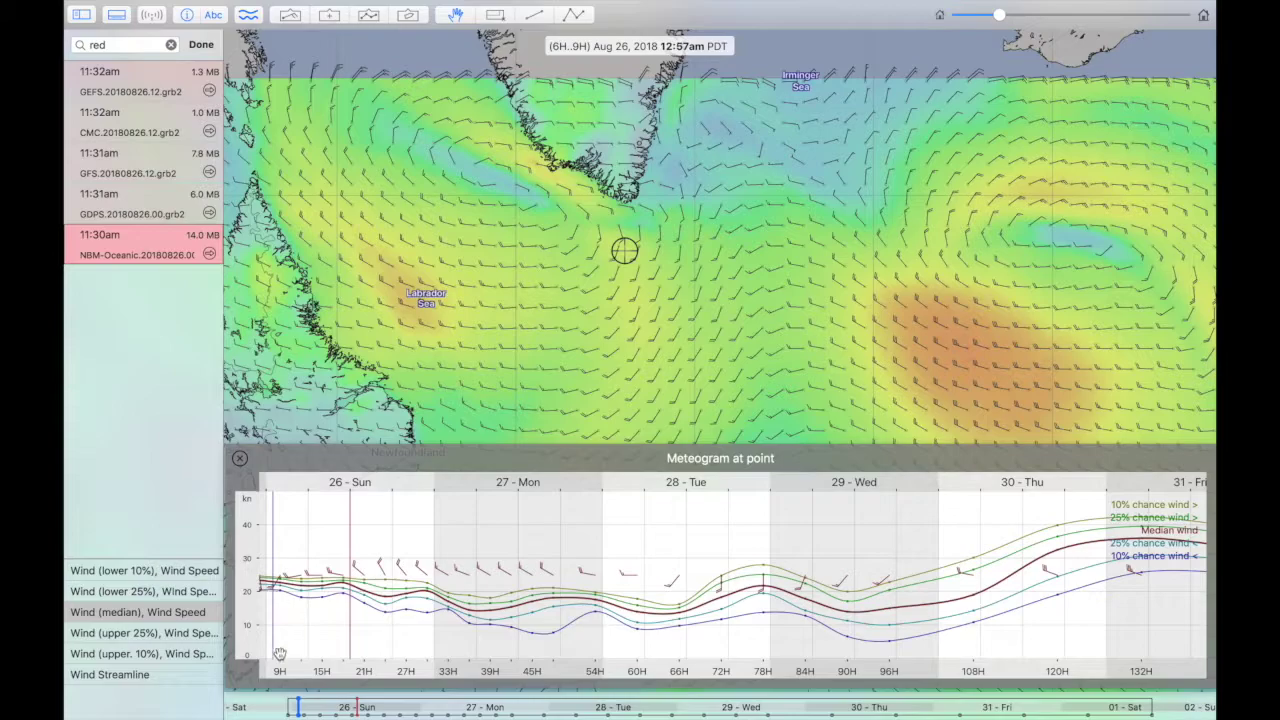
drag(297, 703, 857, 690)
scroll(961, 569, right, 5)
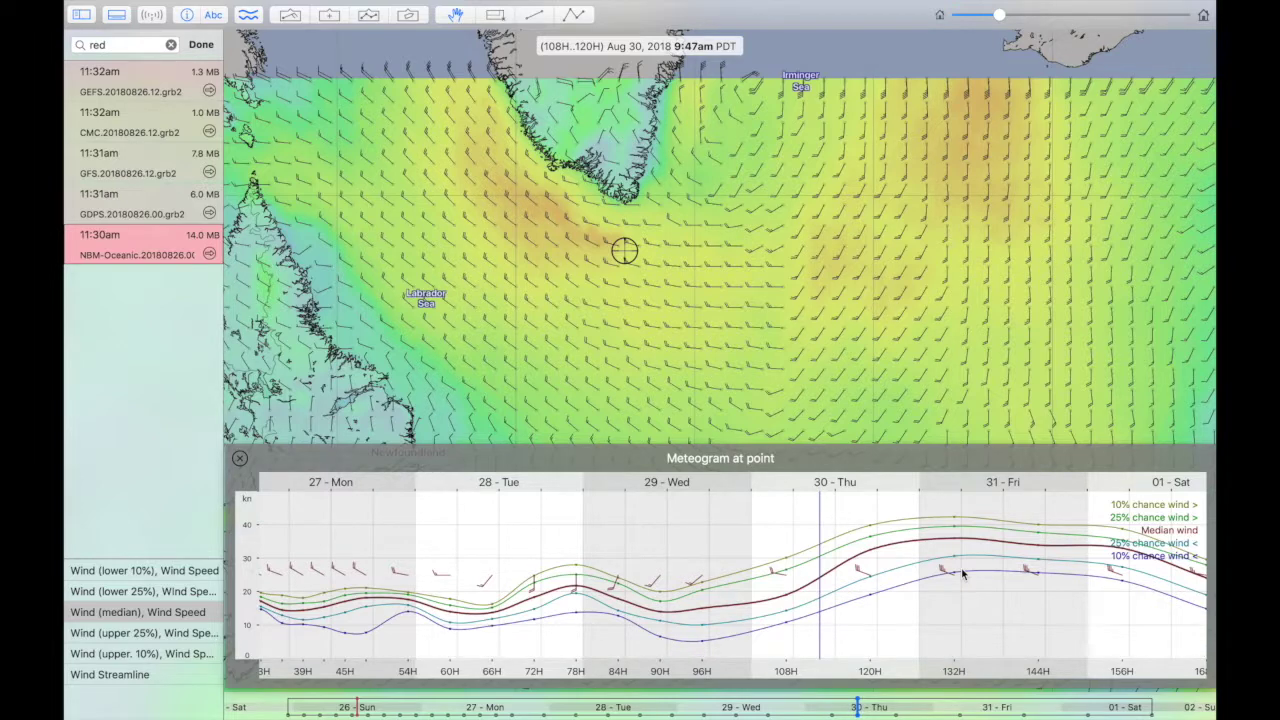
- Relocate the meteogram point to the open Atlantic southeast of Newfoundland and examine its wind-probability spread
drag(628, 257, 583, 408)
scroll(583, 408, down, 10)
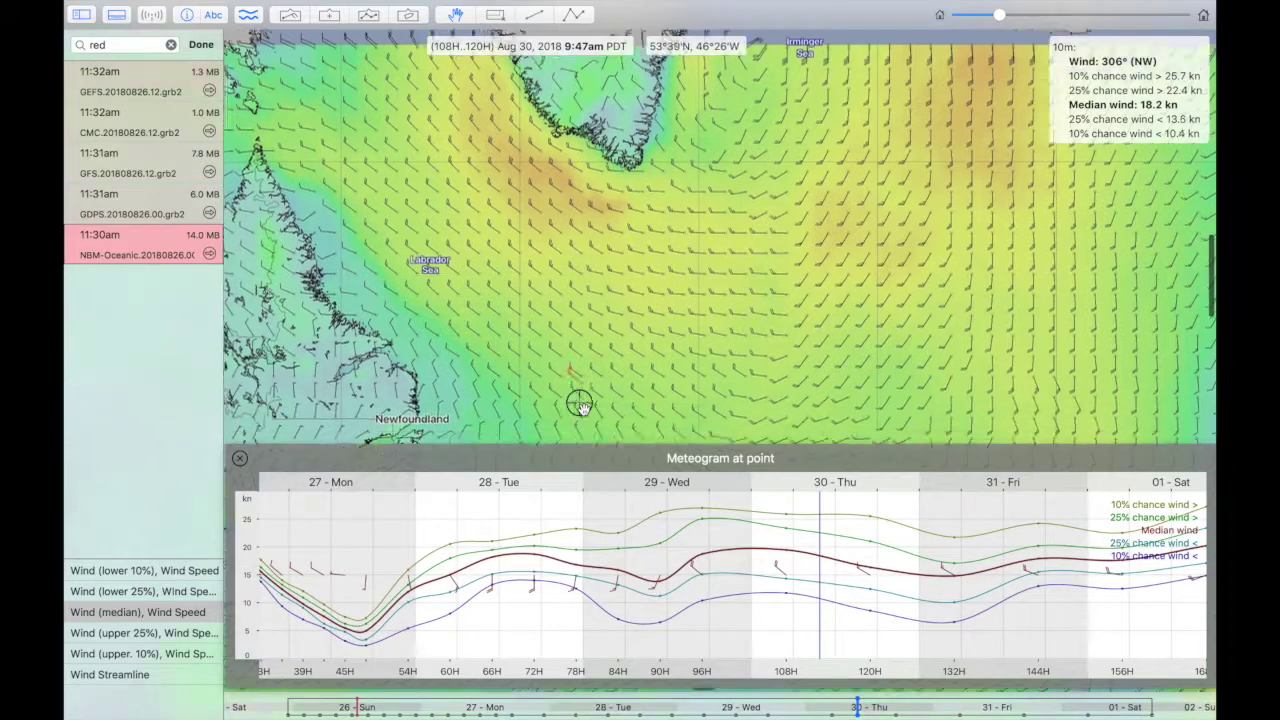
scroll(583, 408, down, 3)
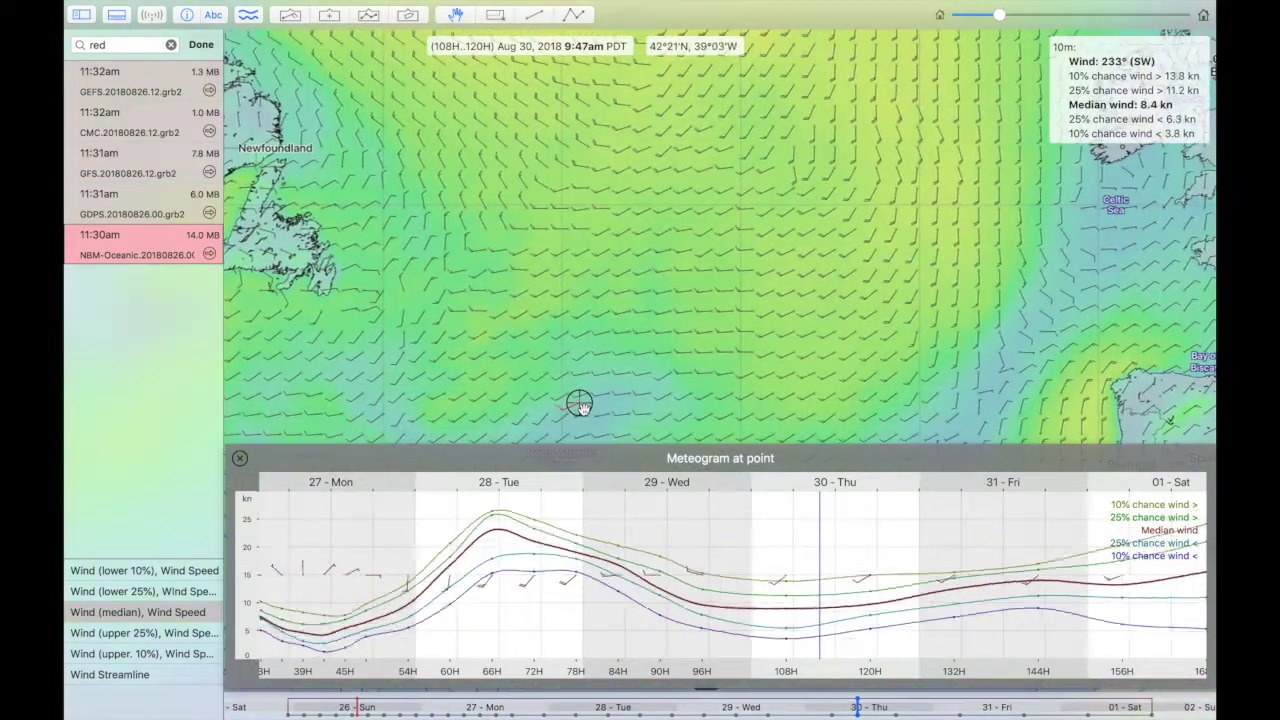
- Relocate the meteogram point to the Atlantic west of the Celtic Sea, near 50°N, 17°W, and examine its forecast
drag(583, 408, 916, 180)
scroll(916, 180, right, 10)
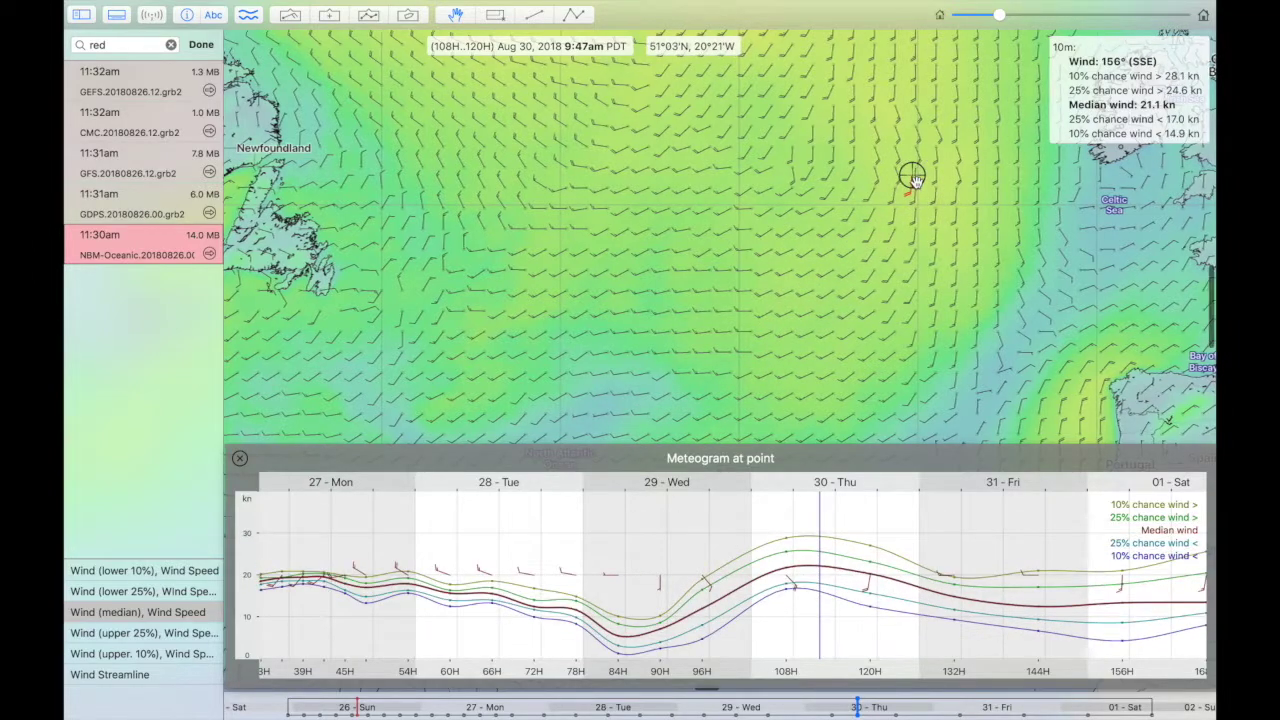
drag(916, 180, 808, 184)
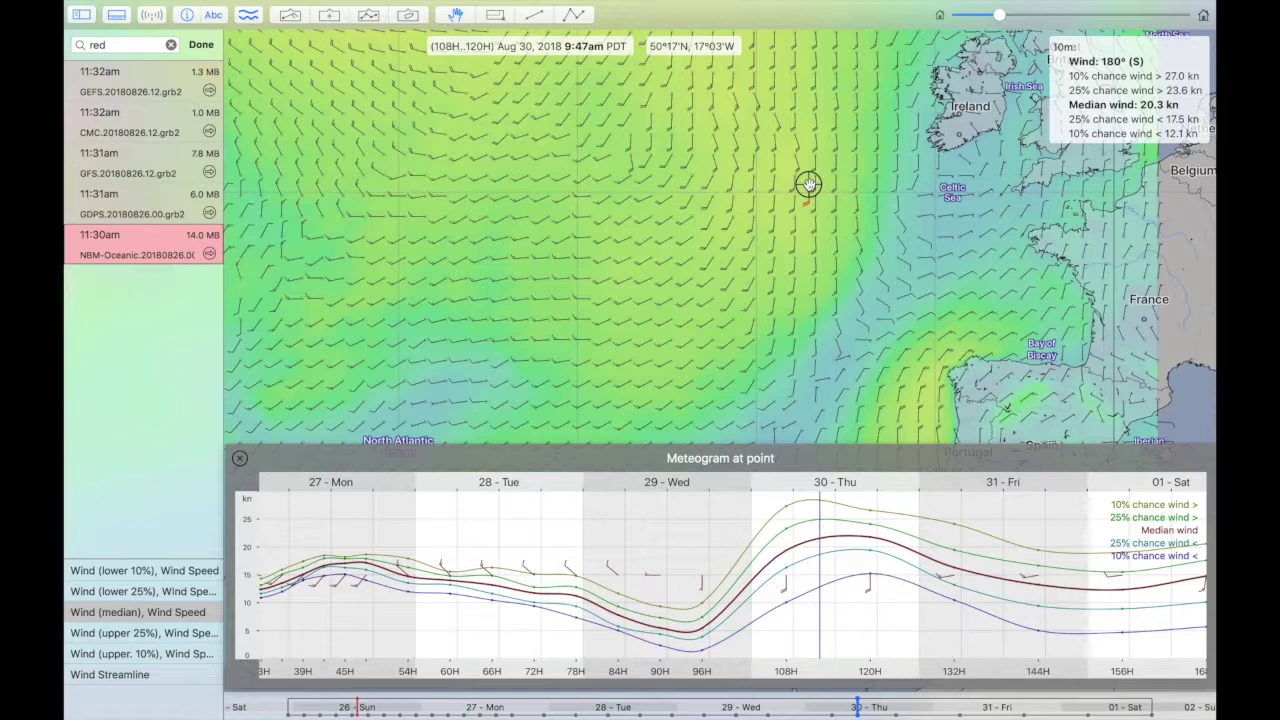
- Relocate the meteogram point past the Azores to near the forecast area's southern edge and examine the spread of its wind curves
mouse_move(808, 184)
mouse_down()
mouse_move(851, 200)
mouse_move(842, 228)
mouse_up()
scroll(842, 228, down, 15)
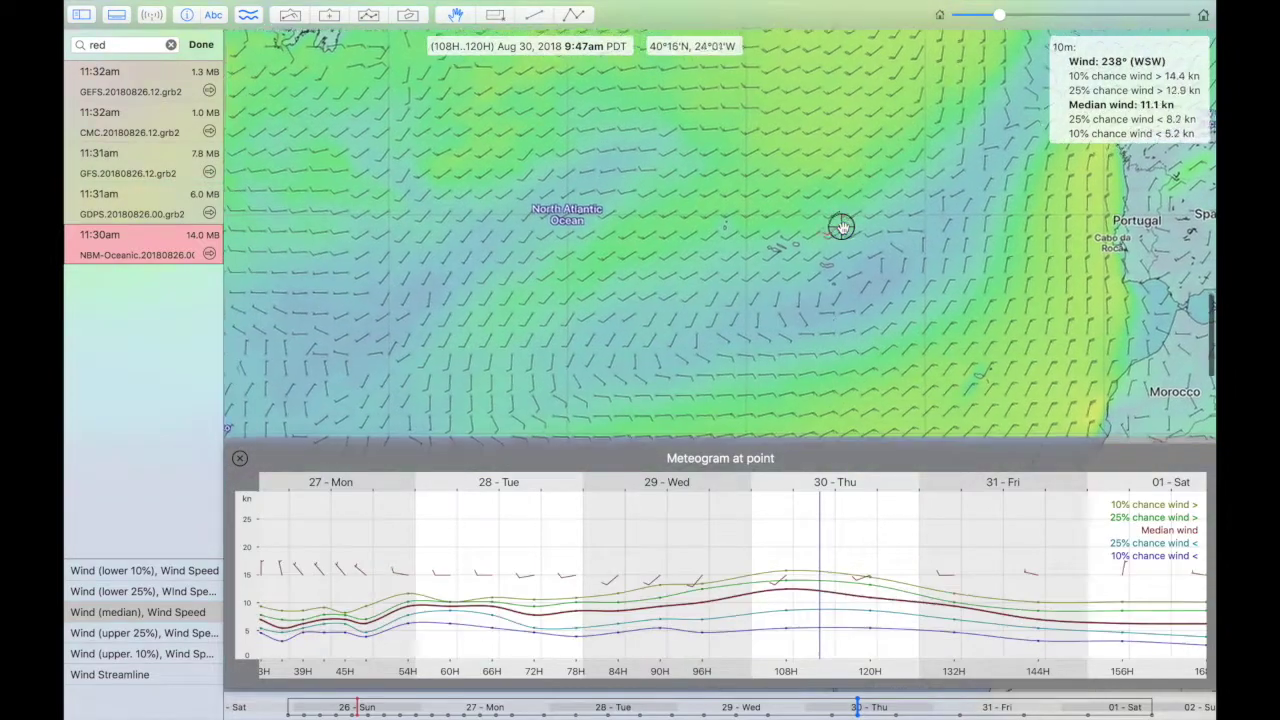
scroll(842, 228, up, 2)
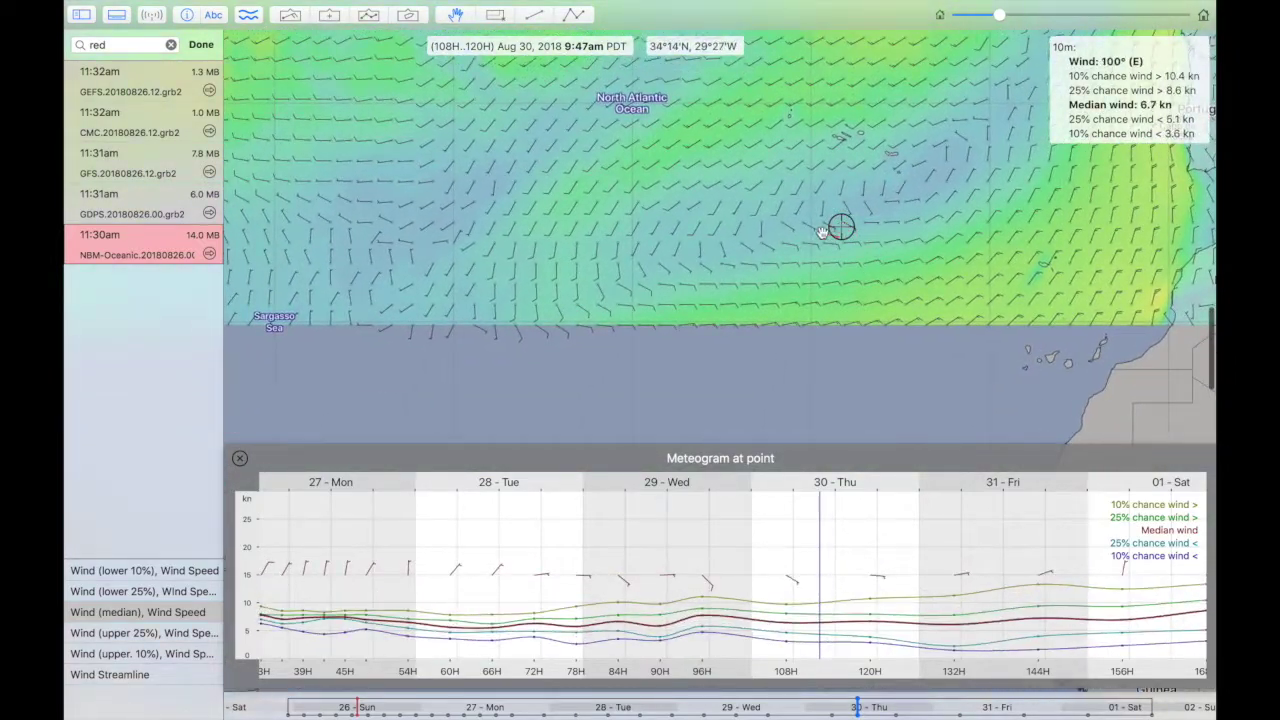
mouse_move(837, 222)
mouse_down()
mouse_move(798, 280)
mouse_move(848, 290)
mouse_up()
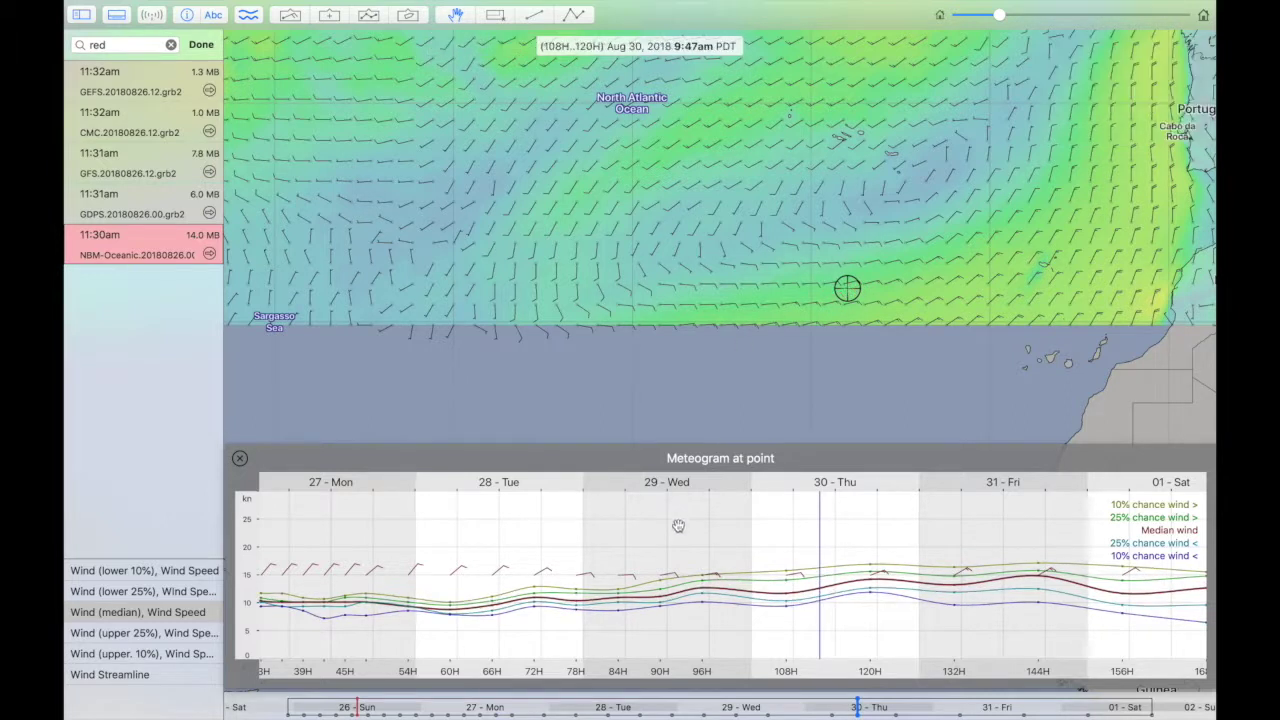
scroll(720, 555, left, 5)
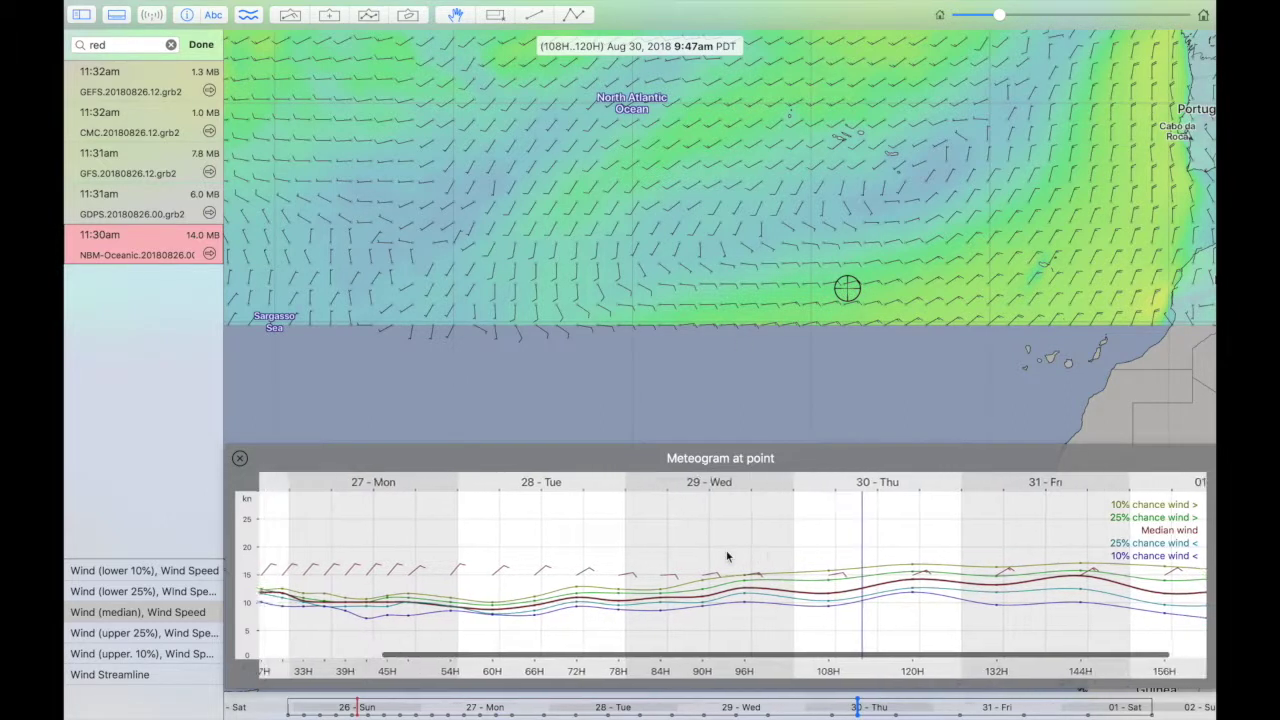
scroll(727, 555, right, 5)
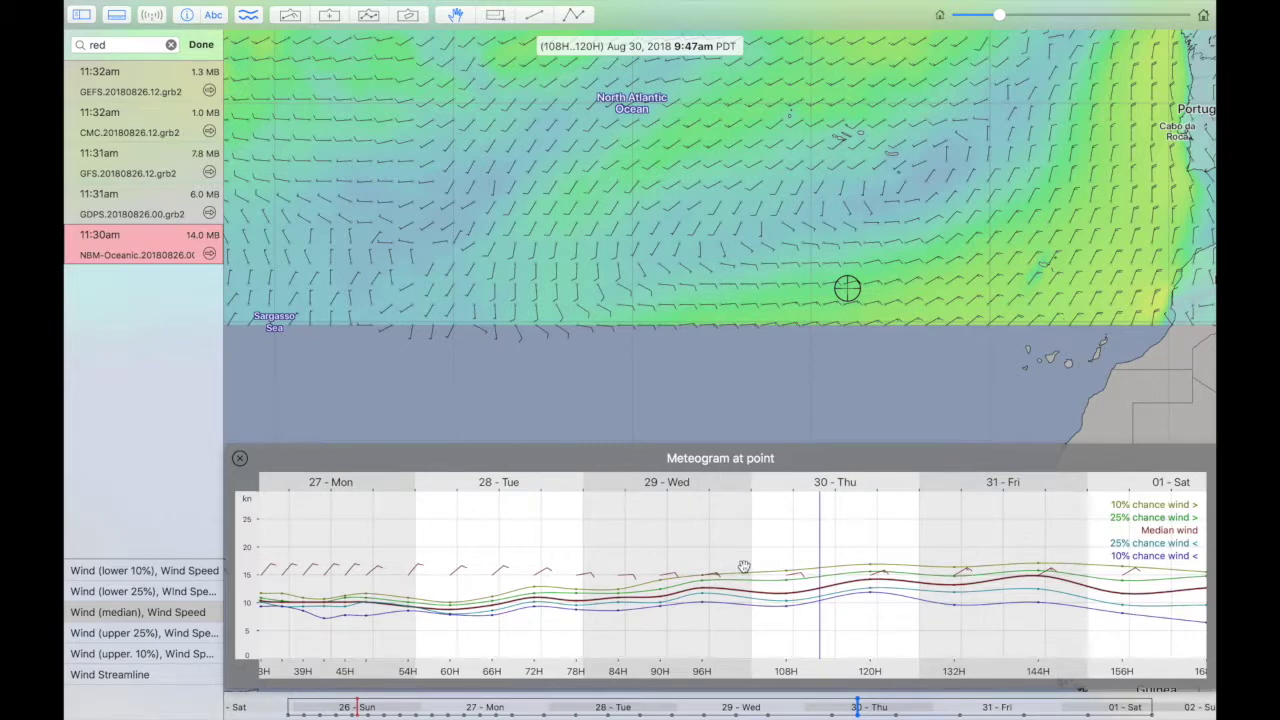
- Relocate the meteogram point to just east of Newfoundland, near 48°N, 51°W, and examine its wind-probability curves
mouse_move(882, 275)
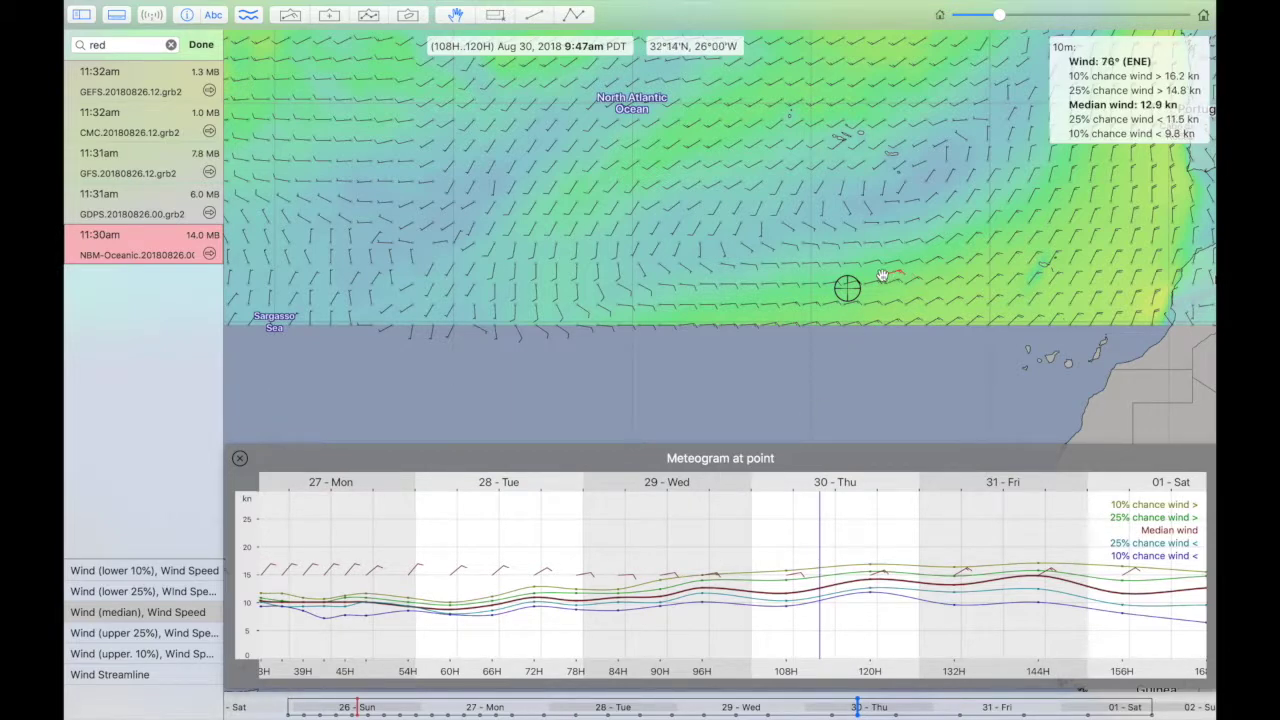
scroll(880, 276, up, 8)
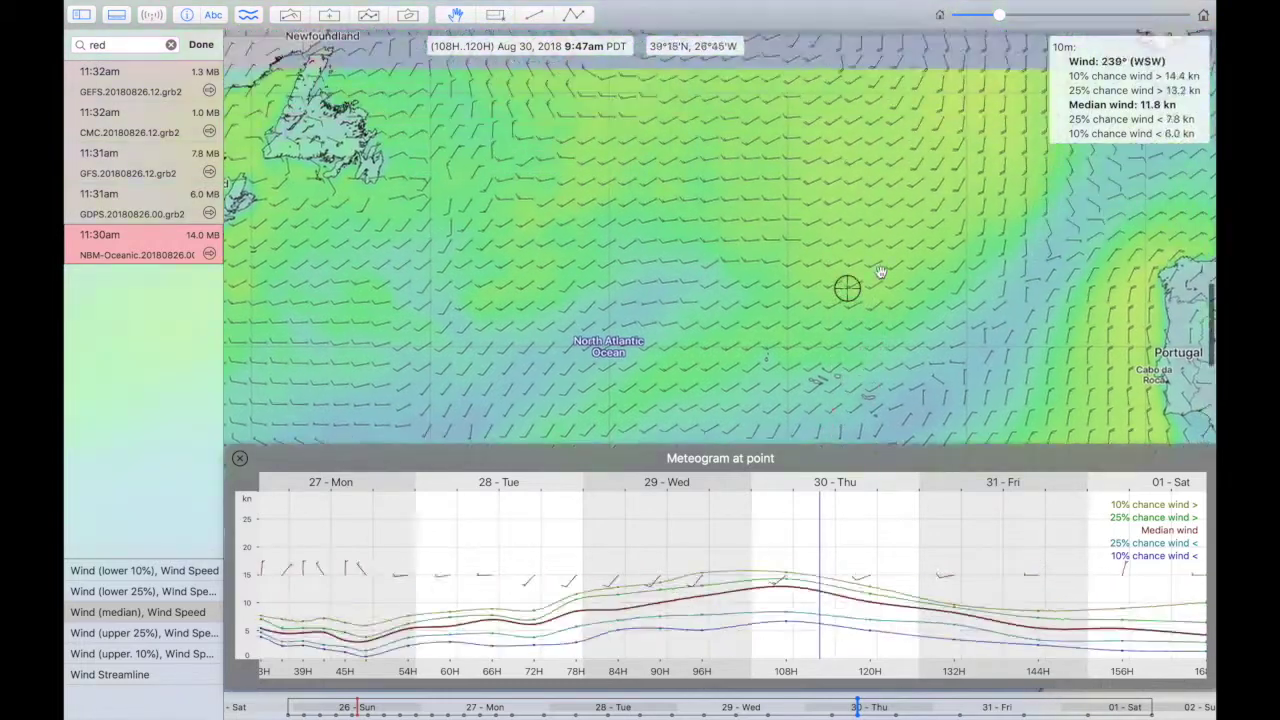
mouse_move(848, 288)
mouse_down()
mouse_move(514, 249)
mouse_move(409, 196)
mouse_move(410, 222)
mouse_up()
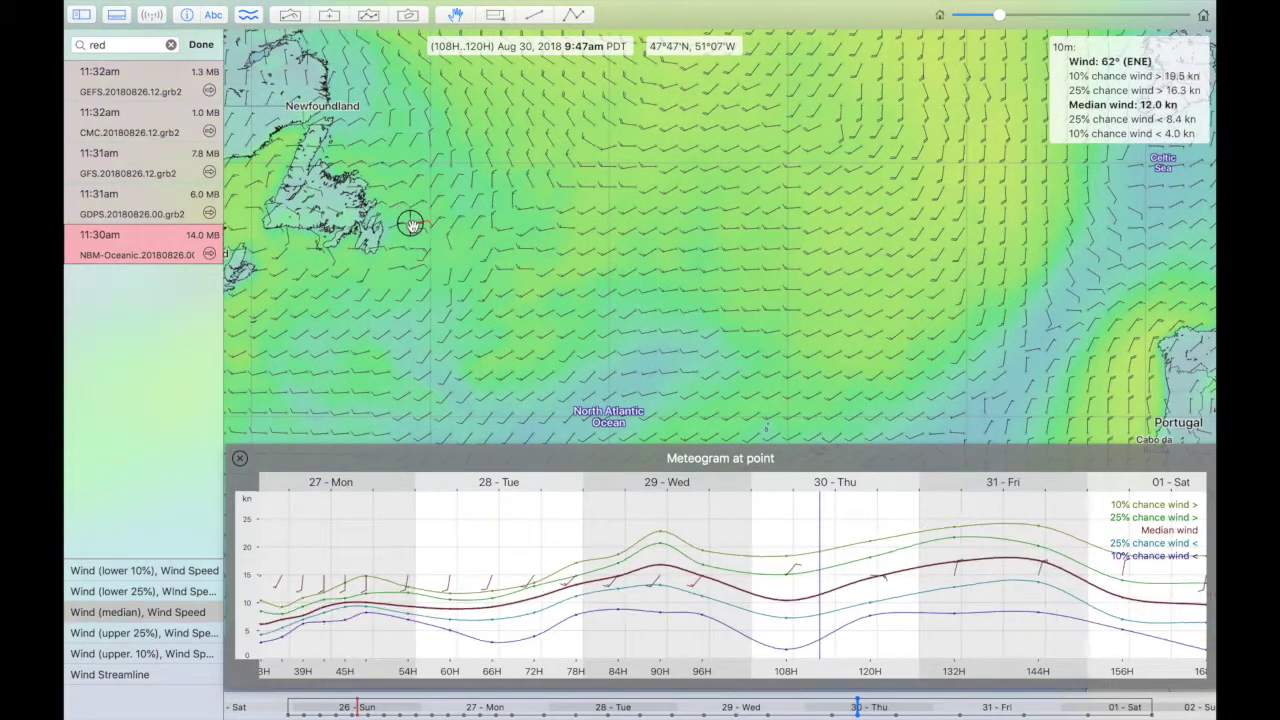
- Measure the great-circle distance across the North Atlantic from the US east coast to the western English Channel, then clear the measurement
scroll(690, 290, down, 5)
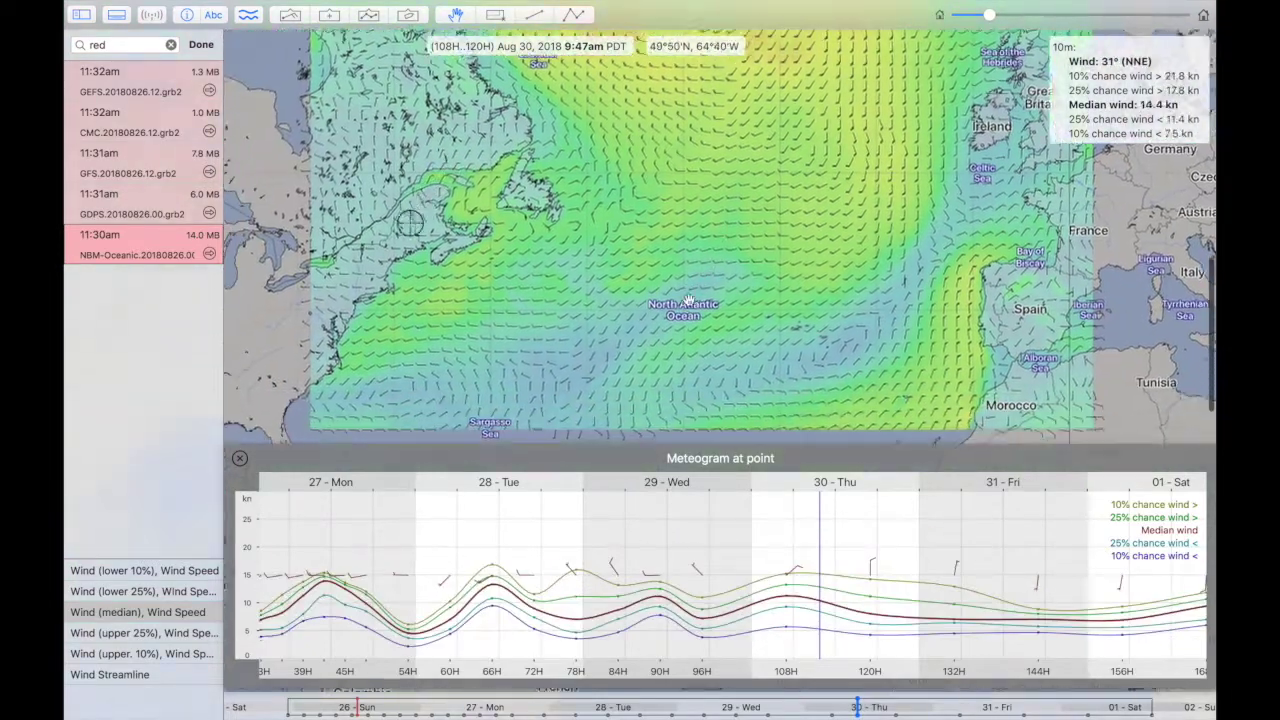
scroll(688, 299, up, 2)
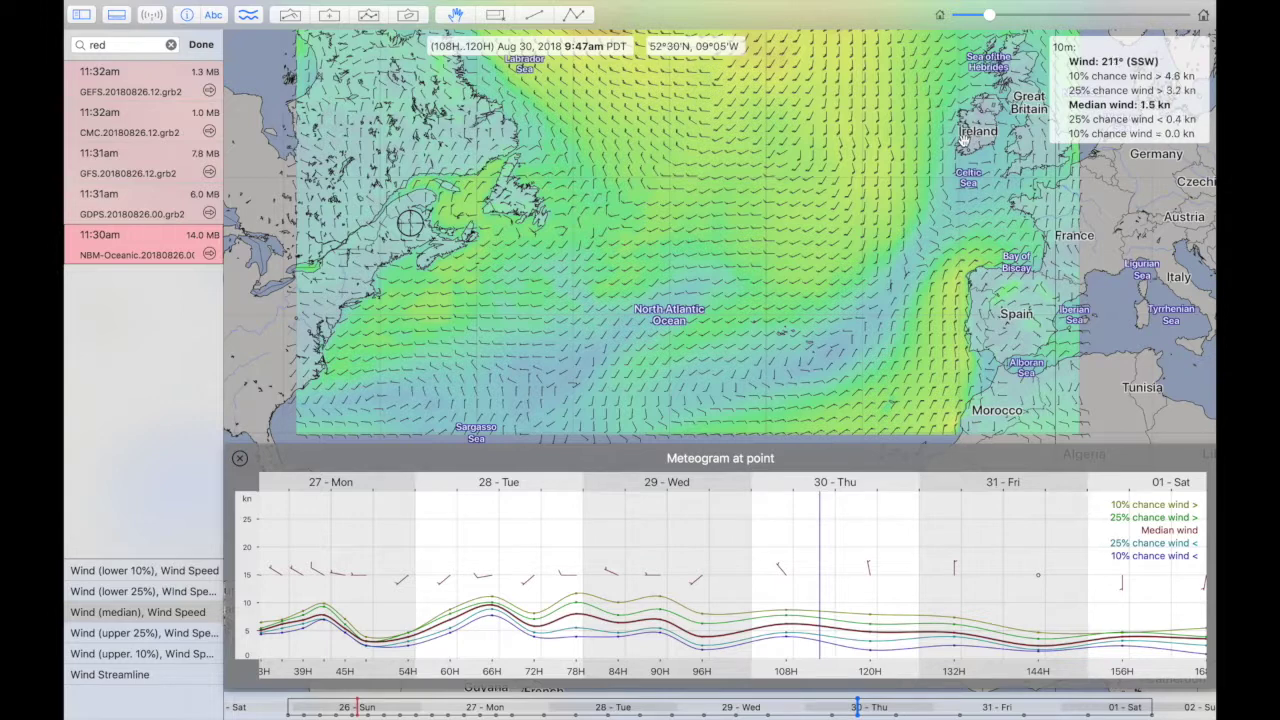
click(534, 14)
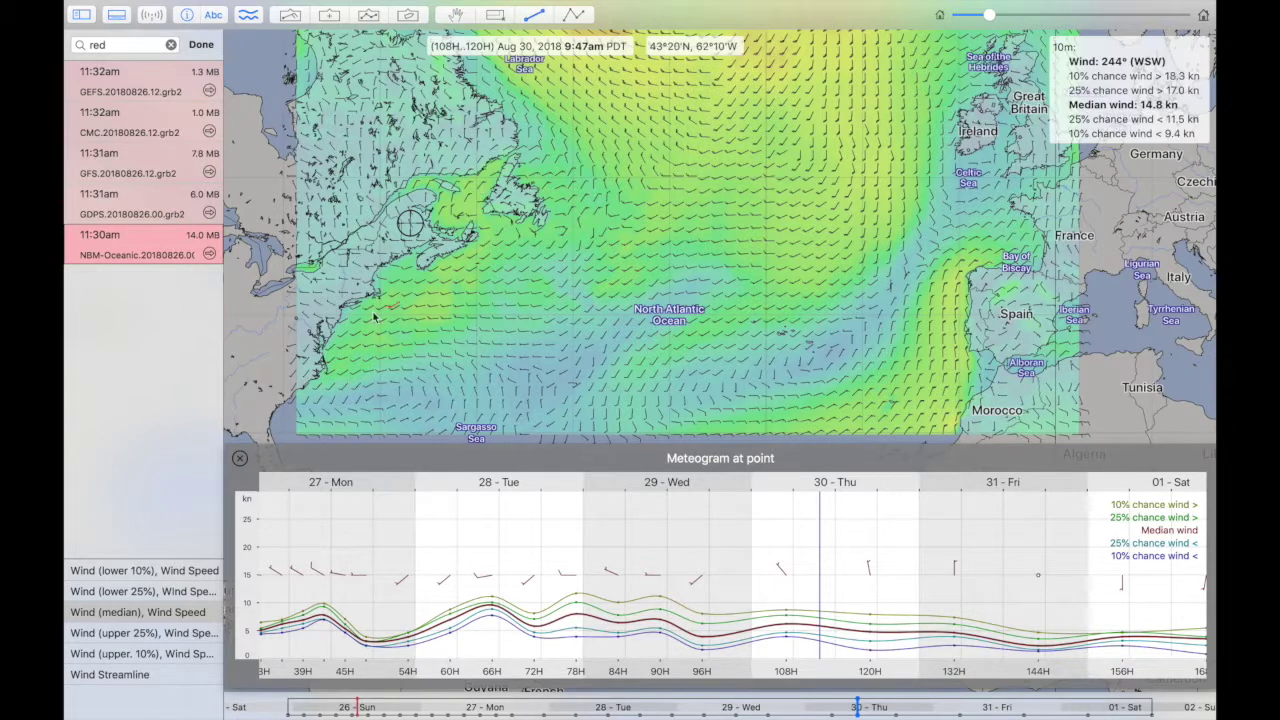
drag(338, 326, 1017, 192)
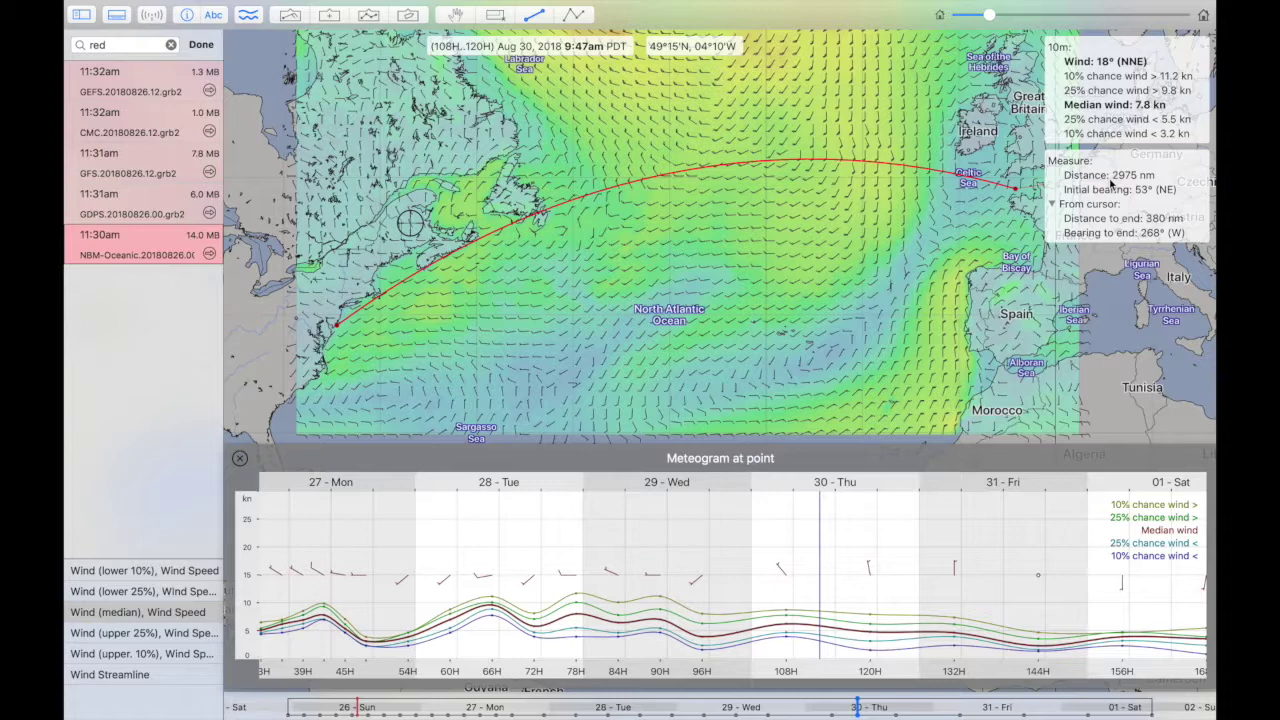
click(849, 226)
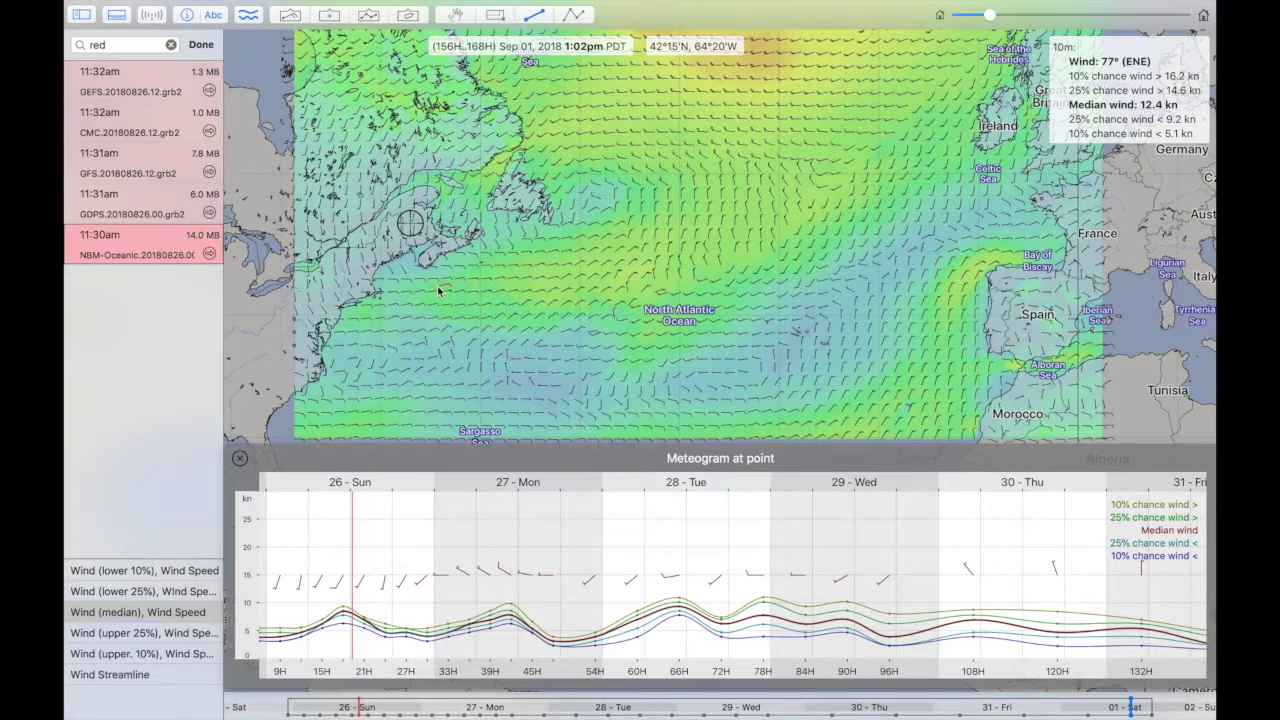
- Relocate the meteogram point to just off Nova Scotia's Atlantic coast, near 45°N, 62°W, and examine its wind-probability curves
scroll(439, 285, up, 5)
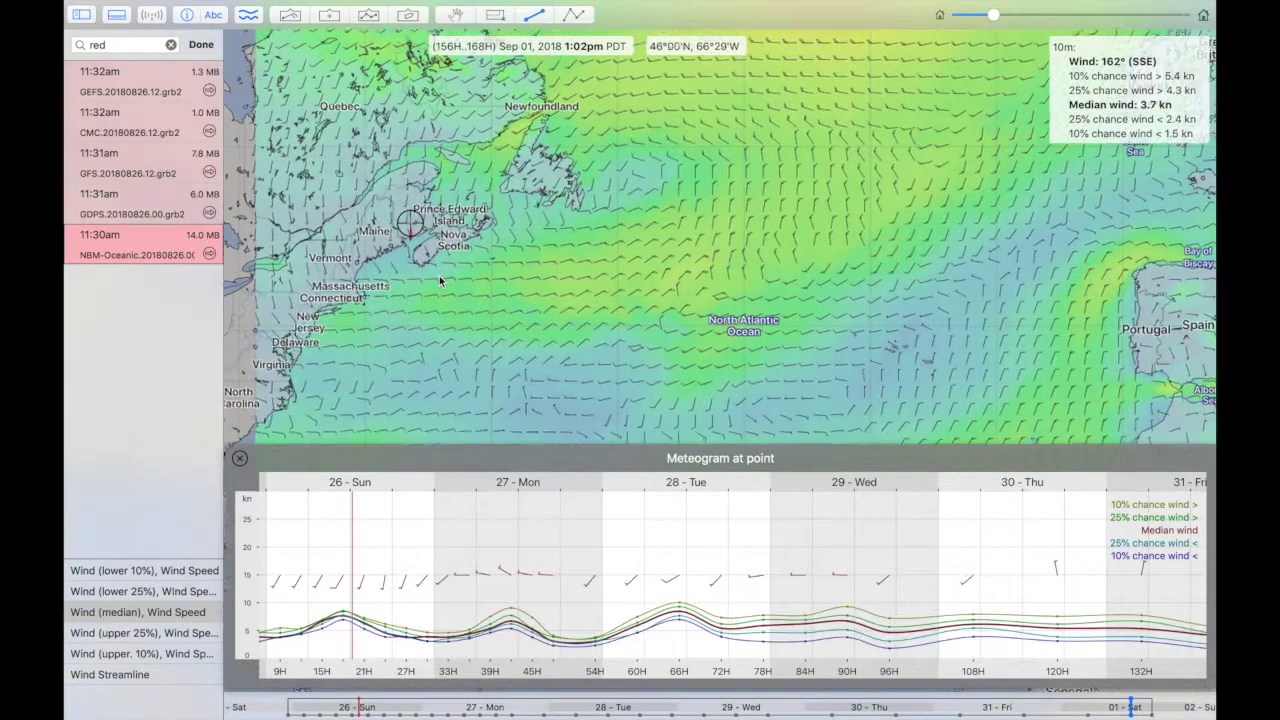
scroll(439, 280, up, 5)
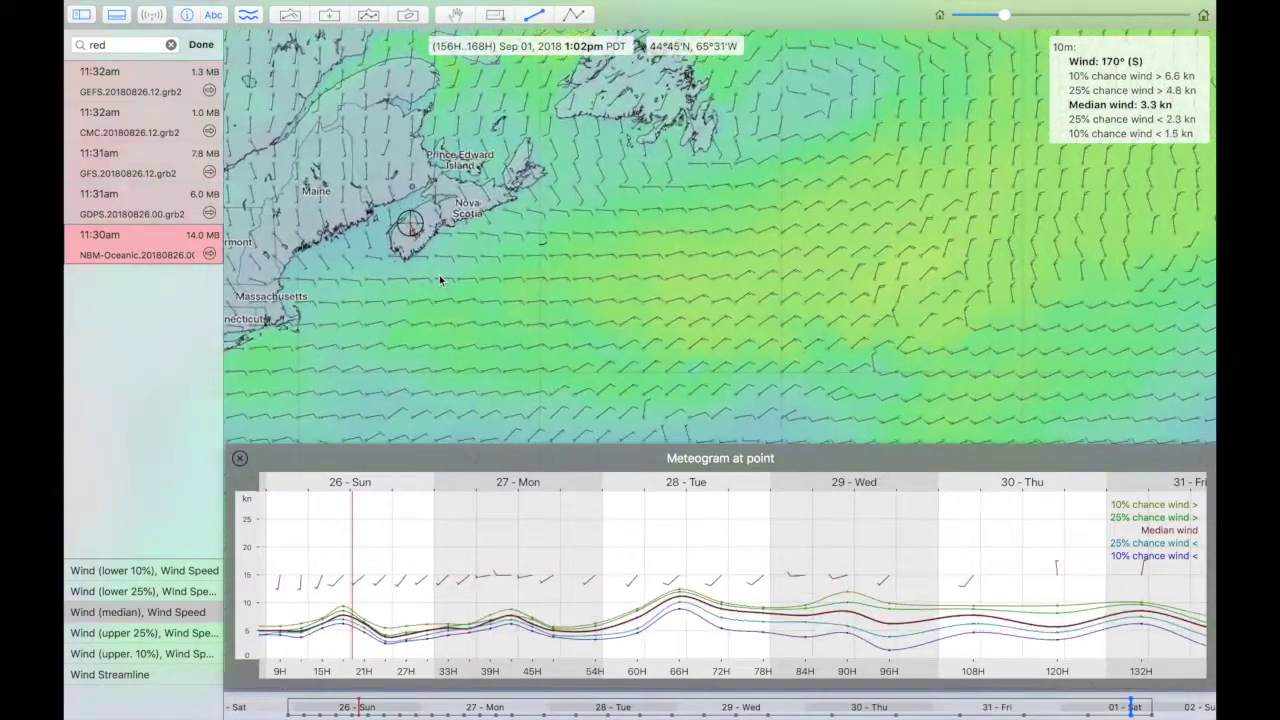
scroll(439, 280, right, 10)
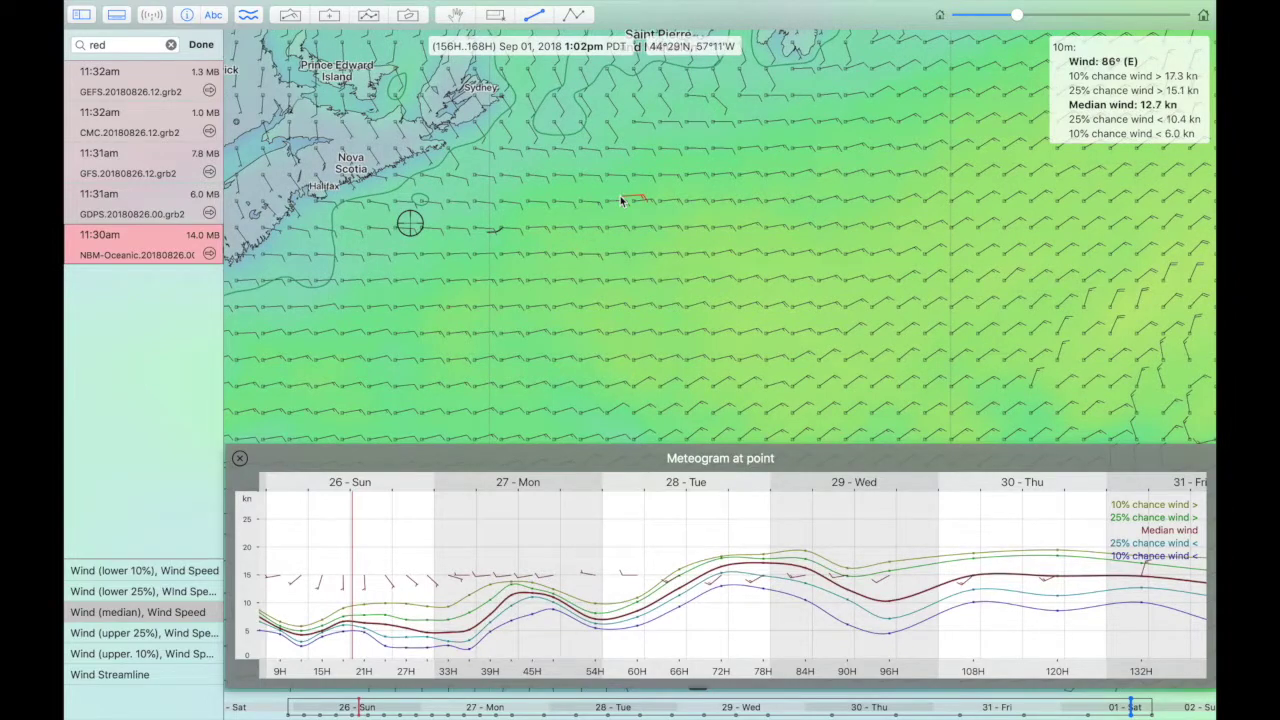
scroll(618, 198, down, 3)
scroll(618, 198, right, 5)
scroll(618, 198, up, 3)
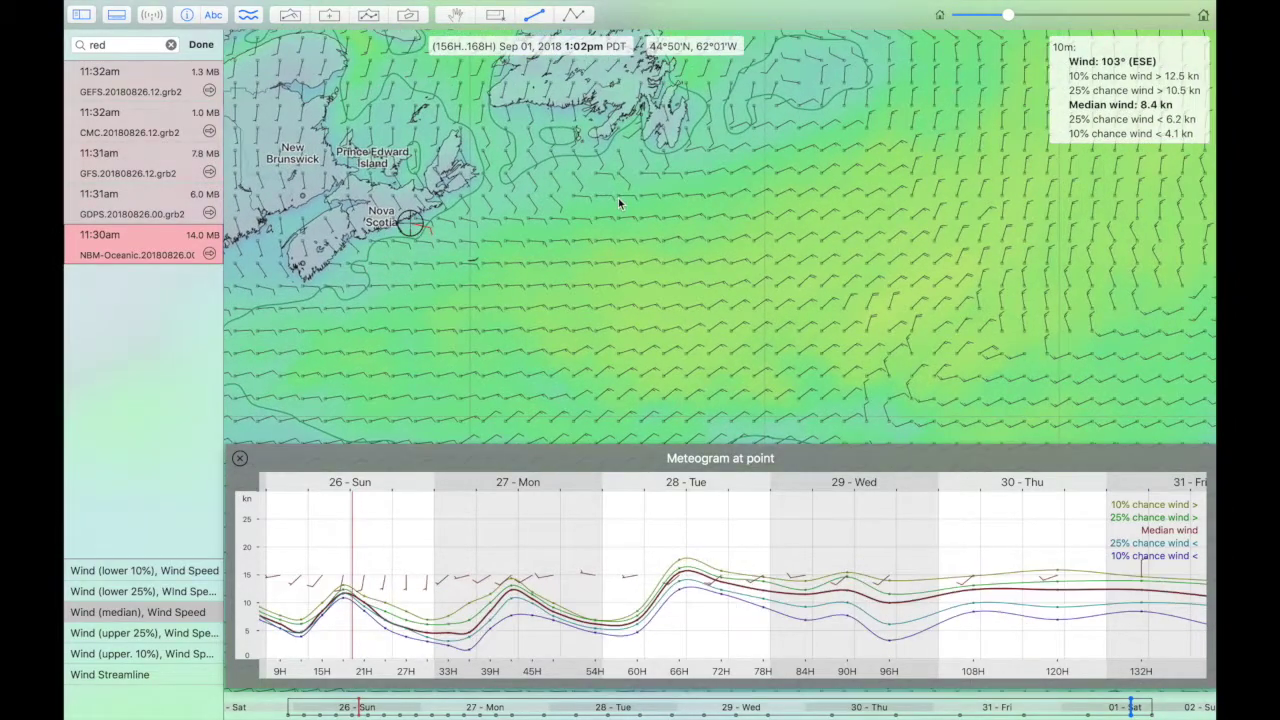
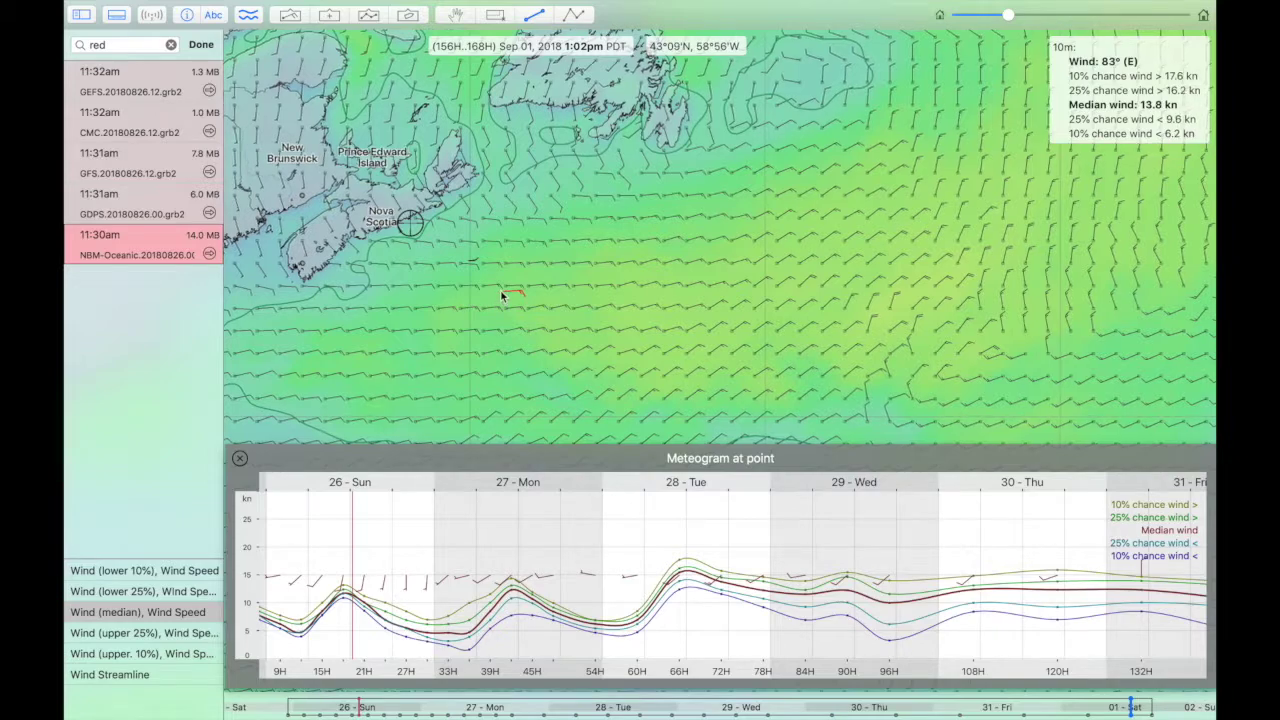
- Examine how the meteogram's wind spread varies at several points in the open Atlantic southeast of Nova Scotia, then close the meteogram
scroll(502, 298, up, 5)
scroll(502, 288, right, 3)
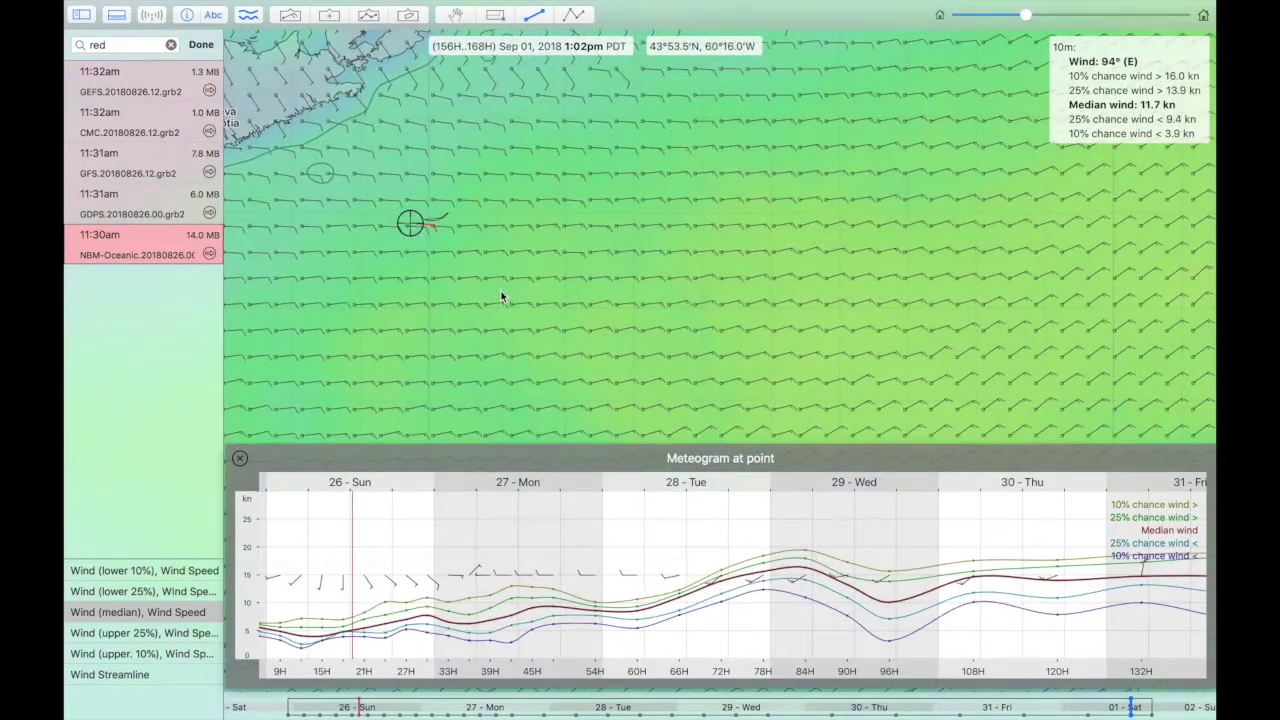
scroll(504, 286, right, 3)
scroll(504, 286, down, 3)
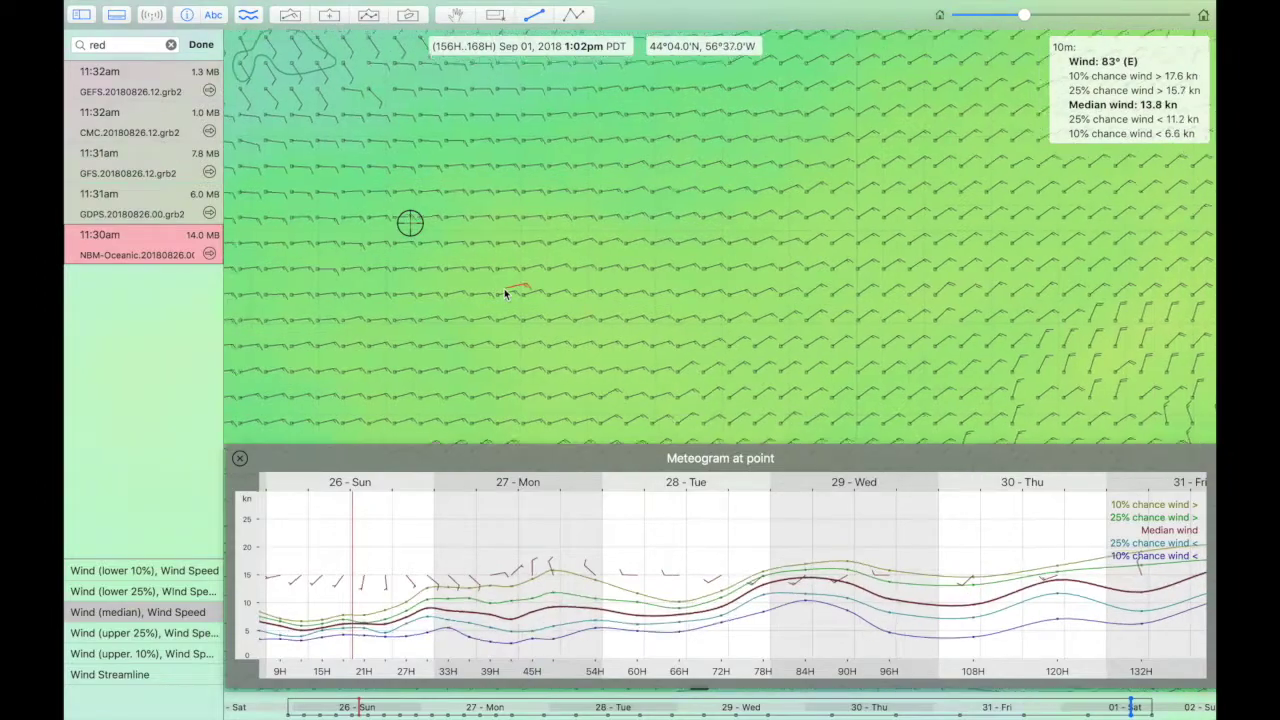
scroll(504, 288, down, 5)
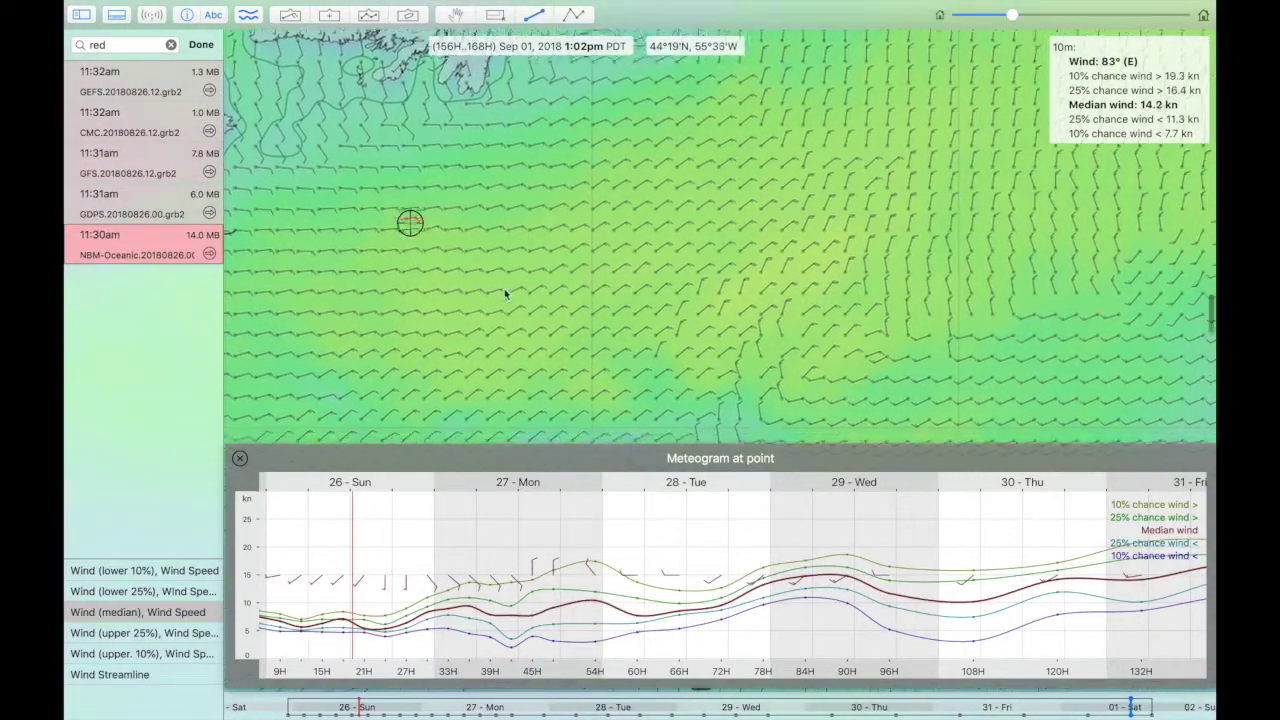
scroll(504, 288, up, 3)
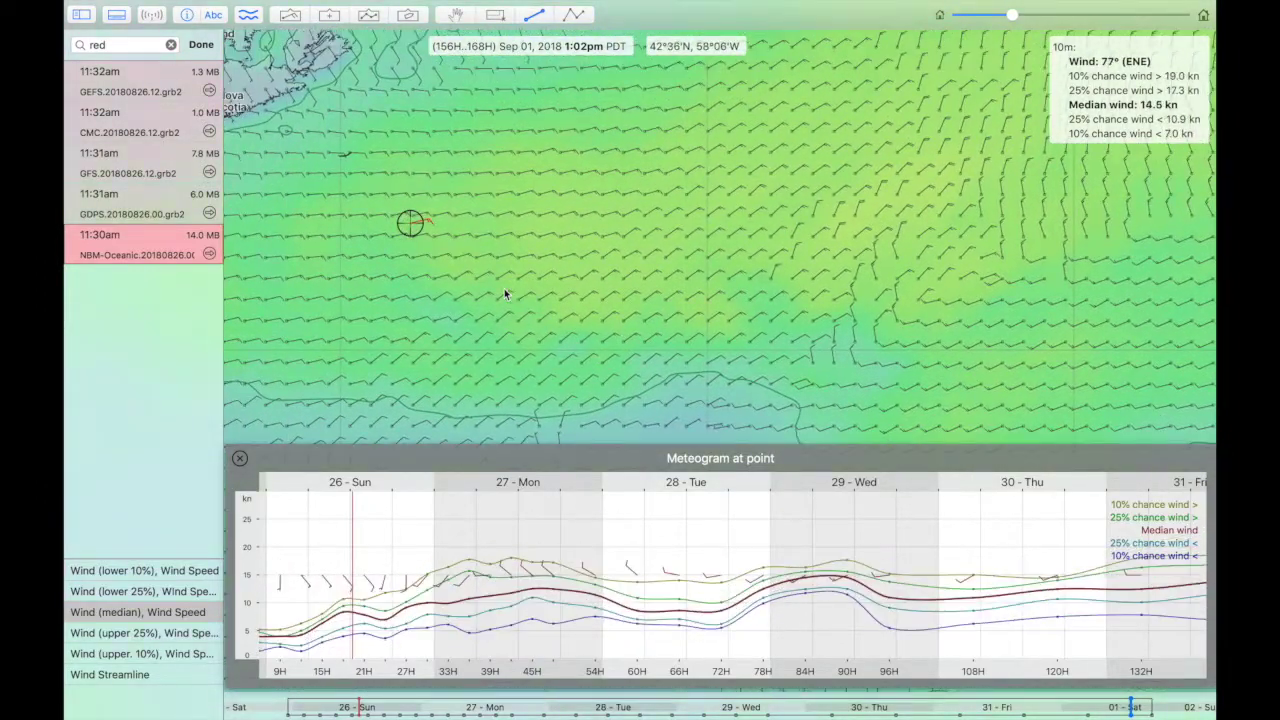
scroll(504, 288, up, 5)
scroll(504, 288, right, 3)
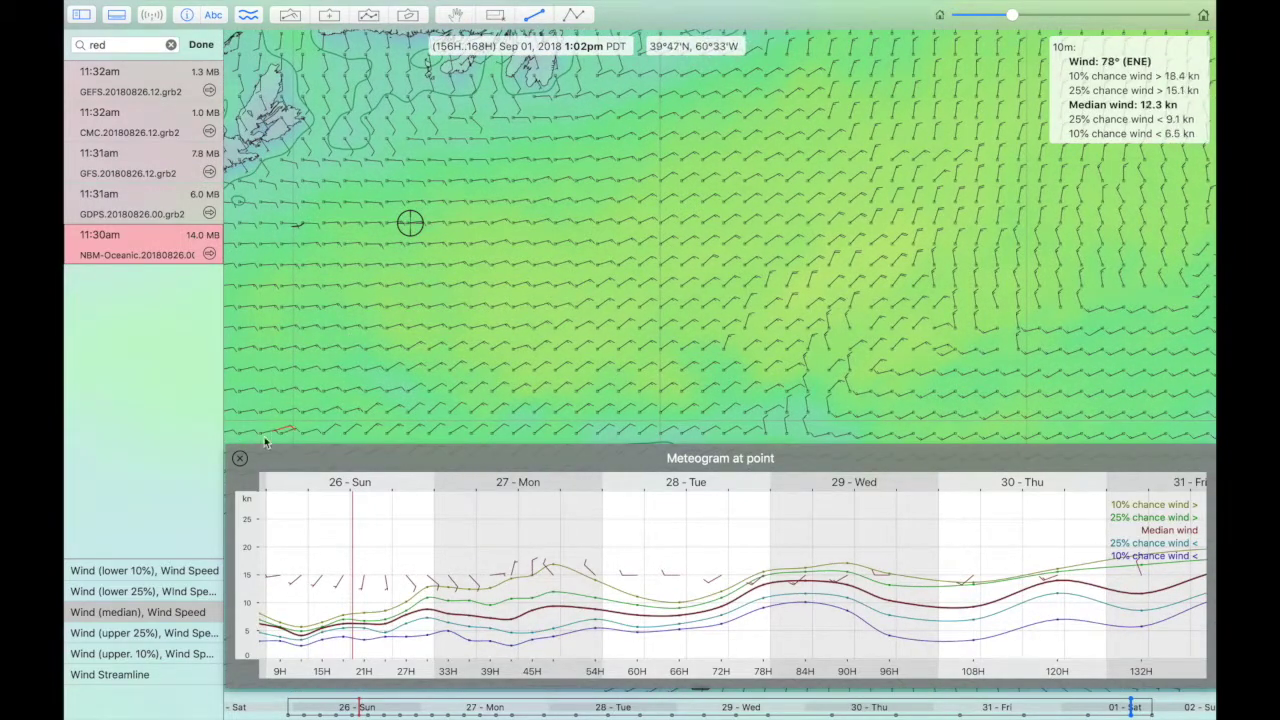
click(240, 458)
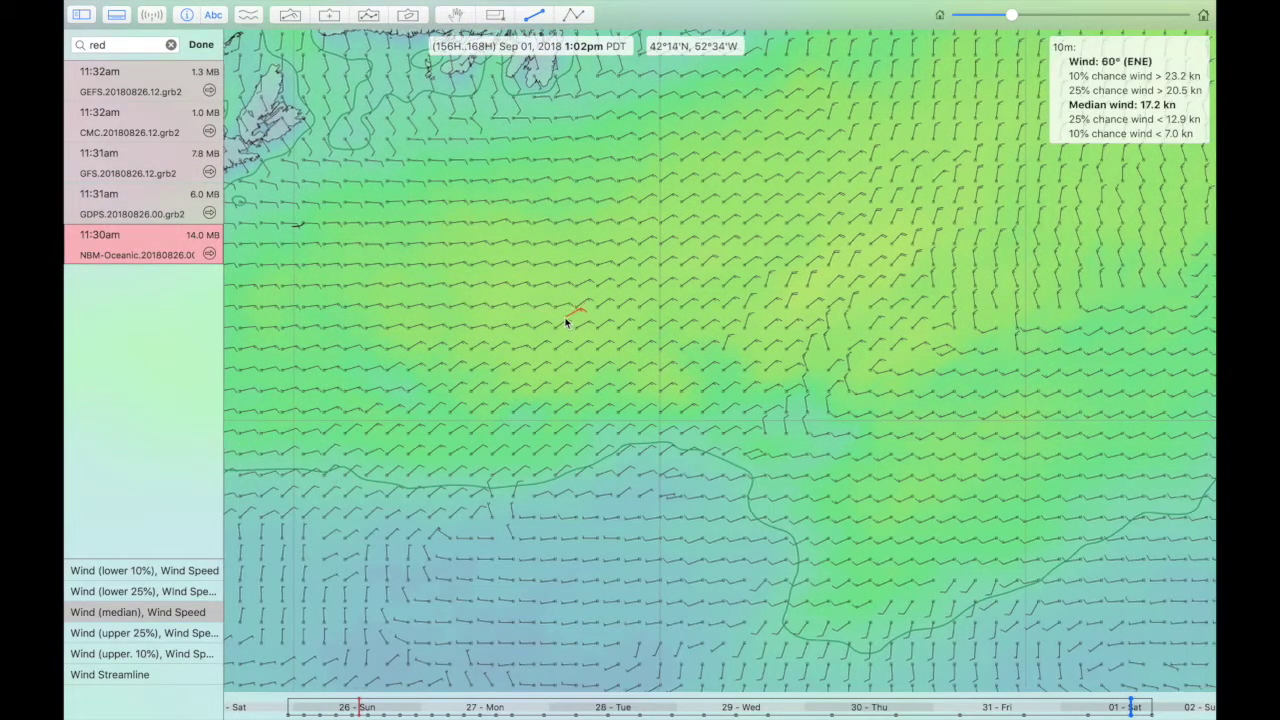
- View the whole North Atlantic forecast area and step from NBM Oceanic through its input models to GEFS for Sep 01
scroll(566, 320, down, 5)
scroll(566, 325, down, 5)
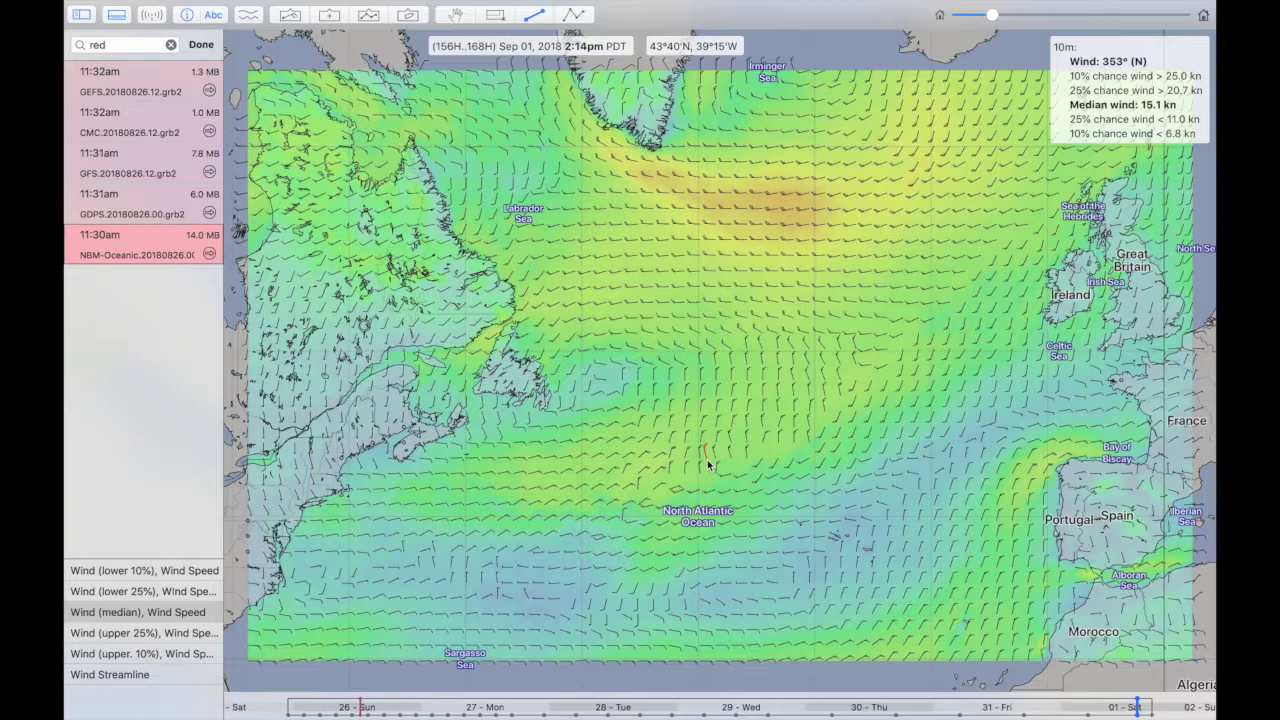
key(Up)
key(Up)
key(Down)
key(Up)
key(Up)
key(Up)
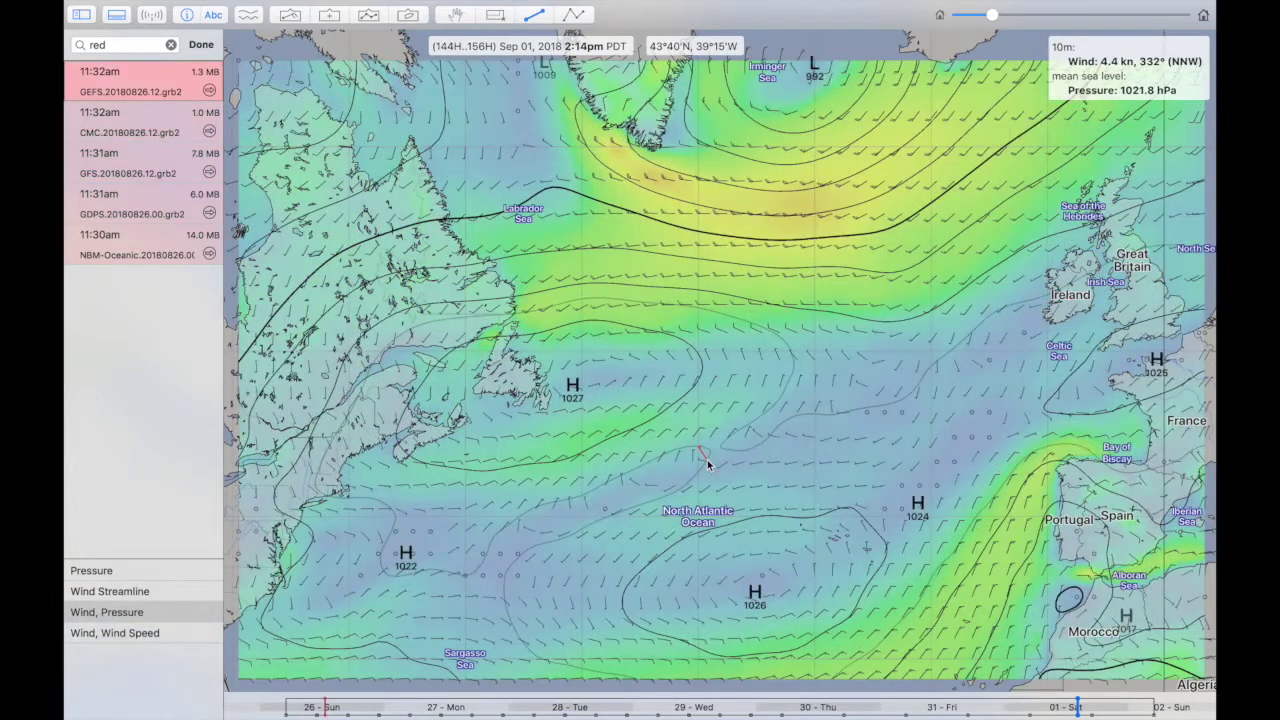
- Compare the GFS, CMC and GEFS wind and pressure forecasts for Sep 01, finishing on the CMC model
key(Down)
key(Down)
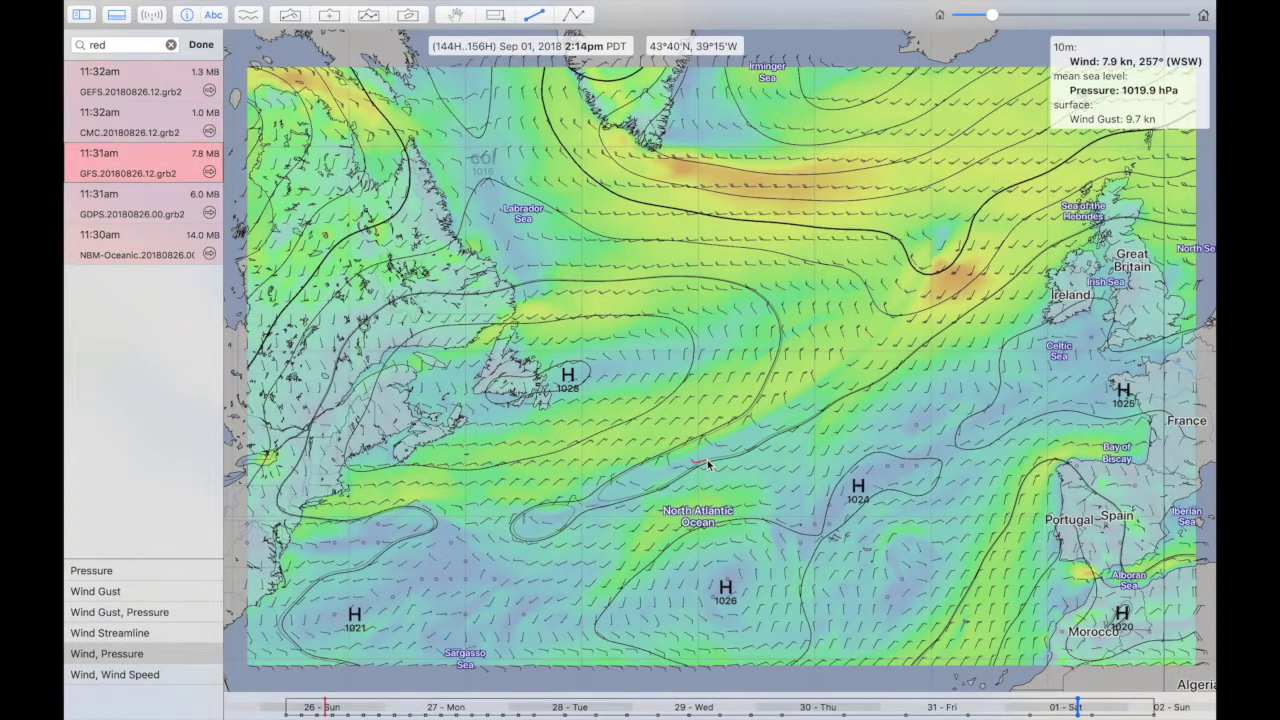
key(Up)
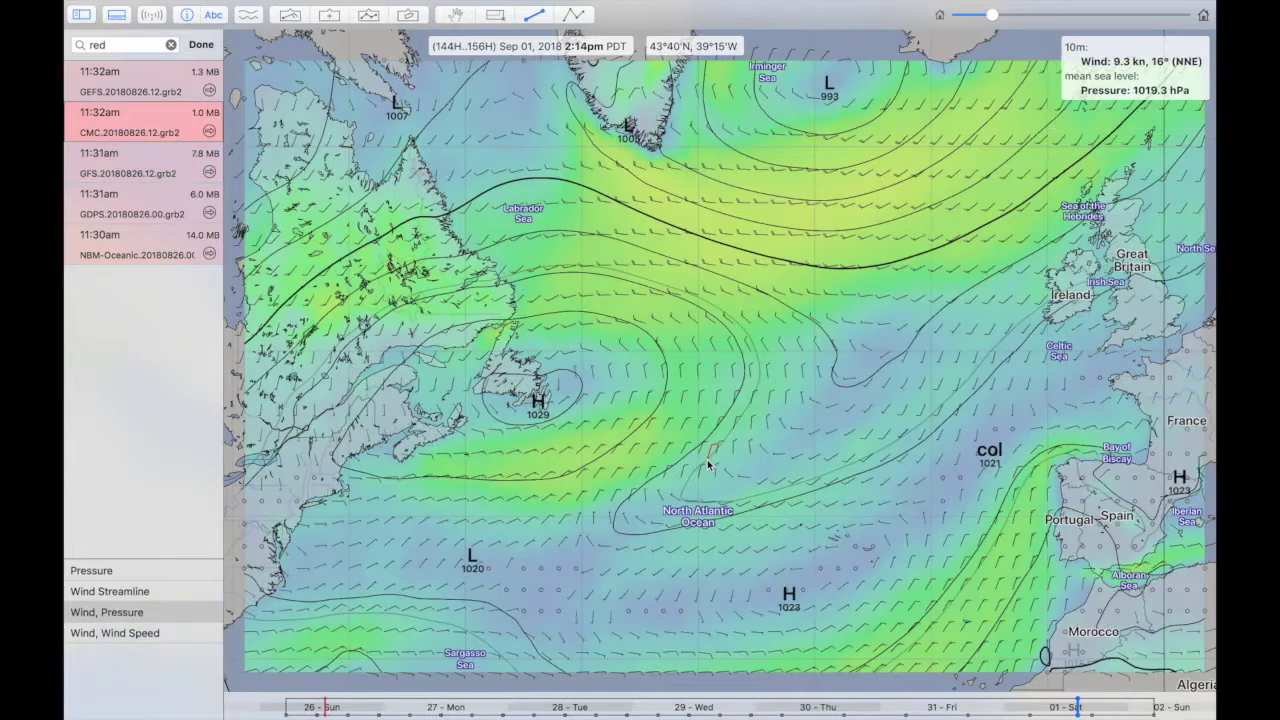
key(Up)
key(Down)
key(Down)
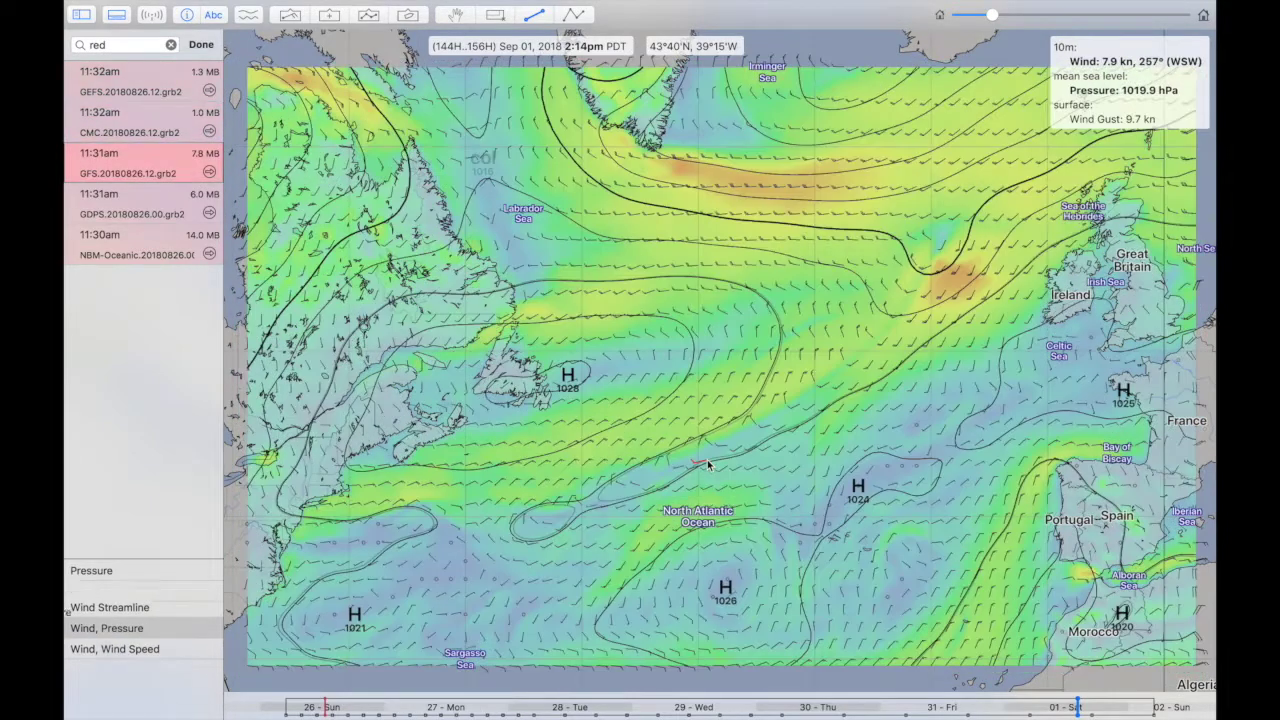
key(Up)
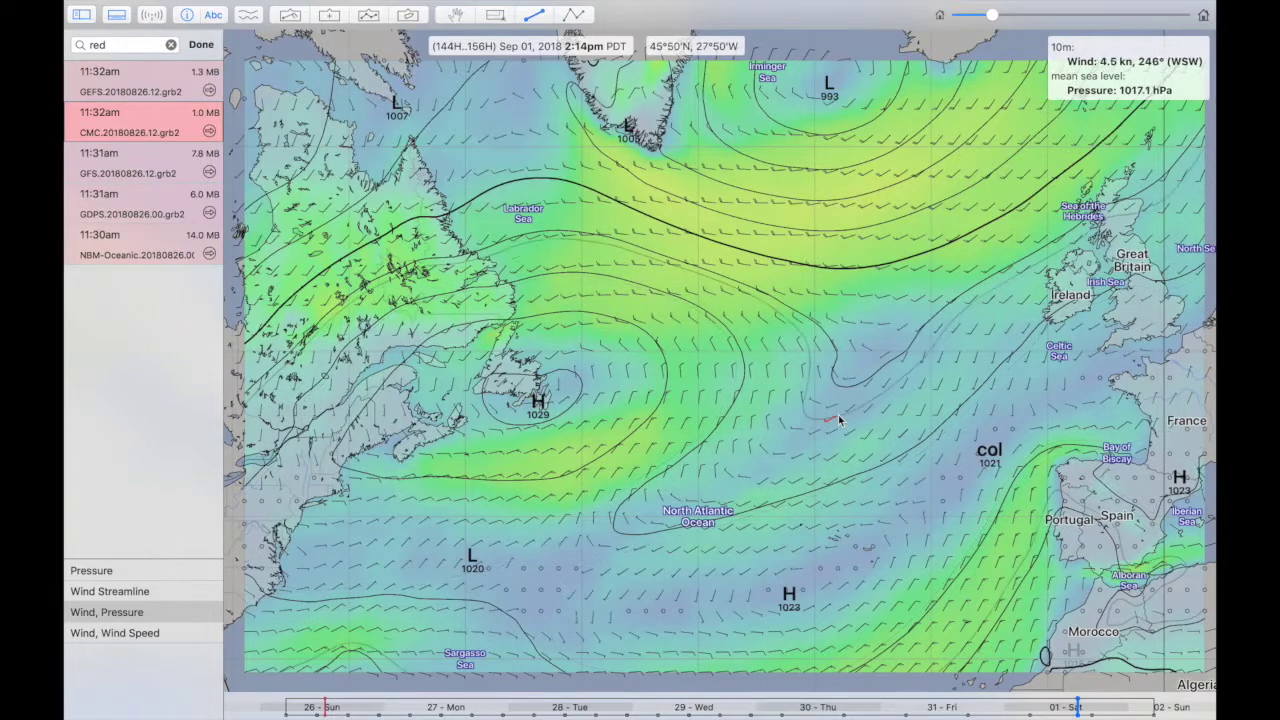
- Examine the CMC low in the mid-Atlantic west of Ireland, including its isobars and surrounding winds, near 49°N, 26°W
scroll(838, 418, up, 5)
scroll(838, 420, down, 3)
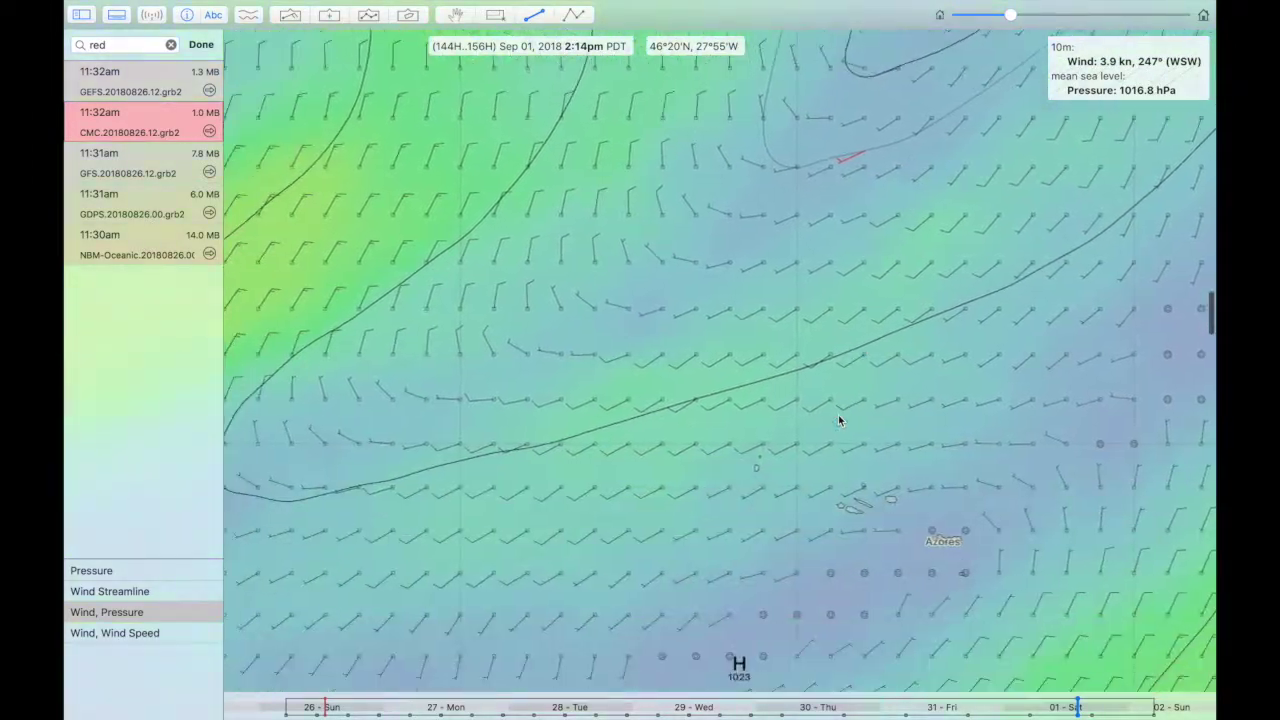
scroll(838, 420, up, 3)
scroll(838, 414, down, 3)
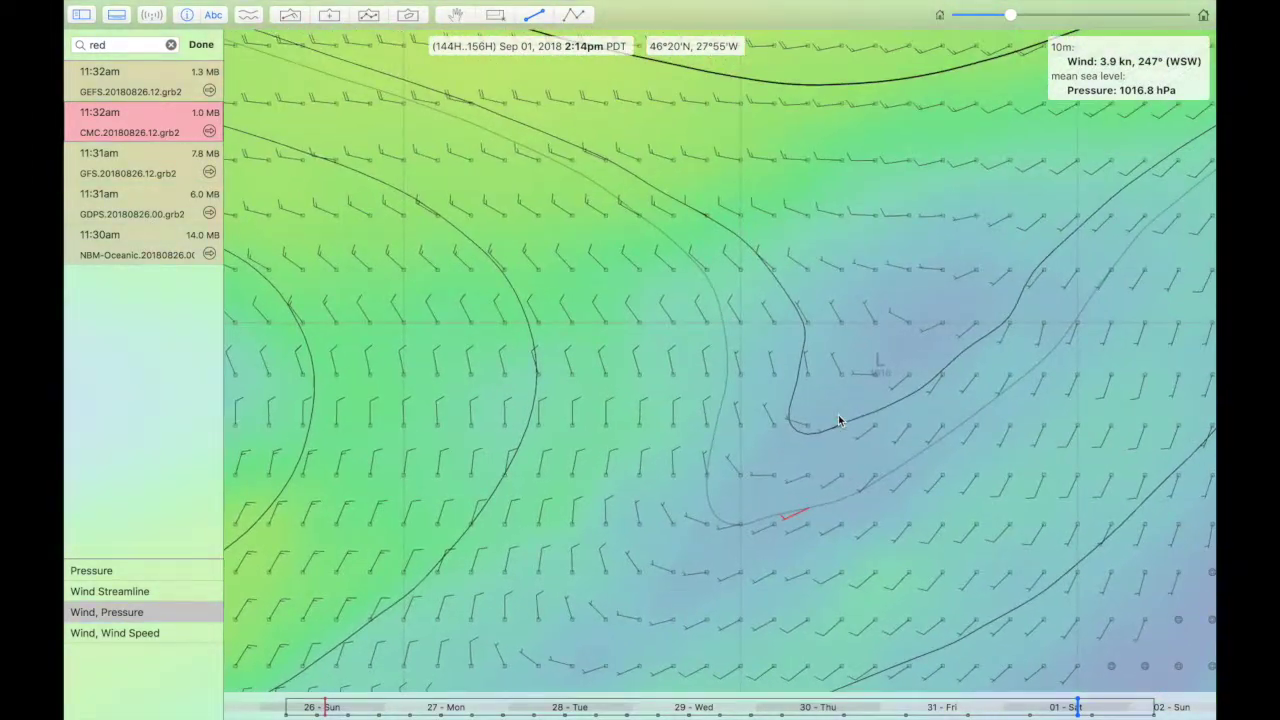
scroll(838, 414, up, 3)
scroll(838, 418, down, 3)
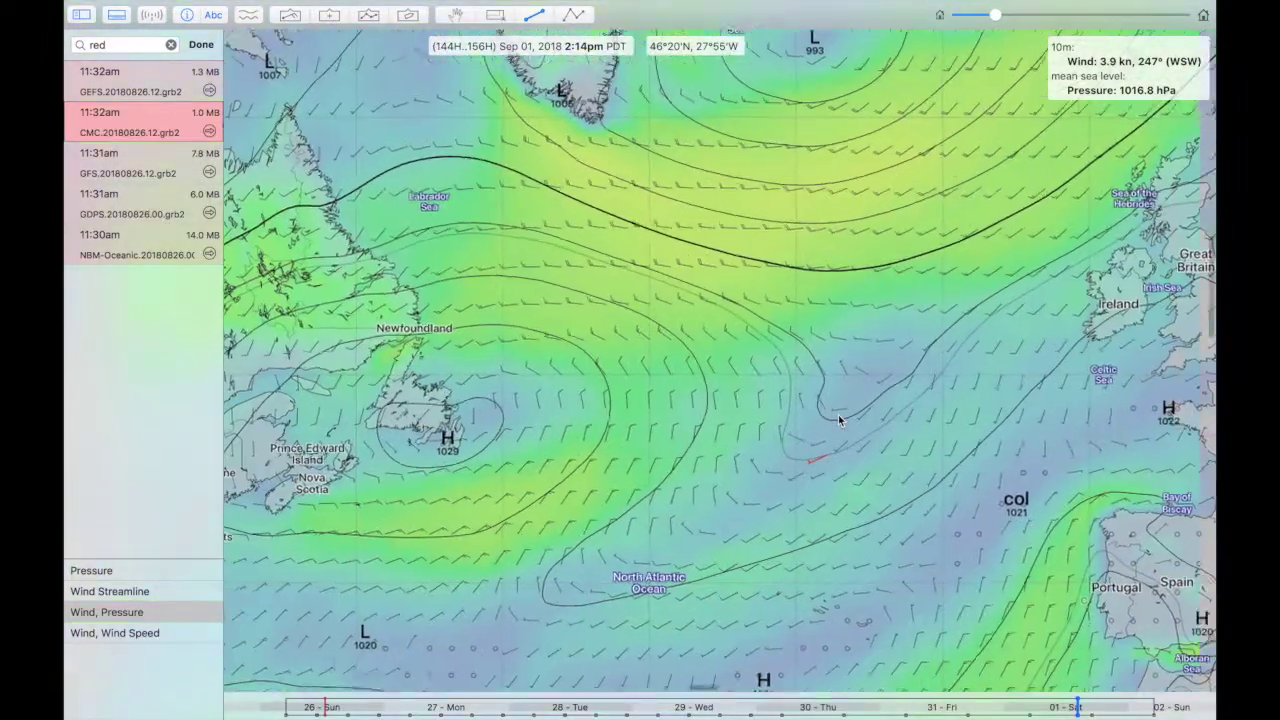
scroll(838, 414, right, 2)
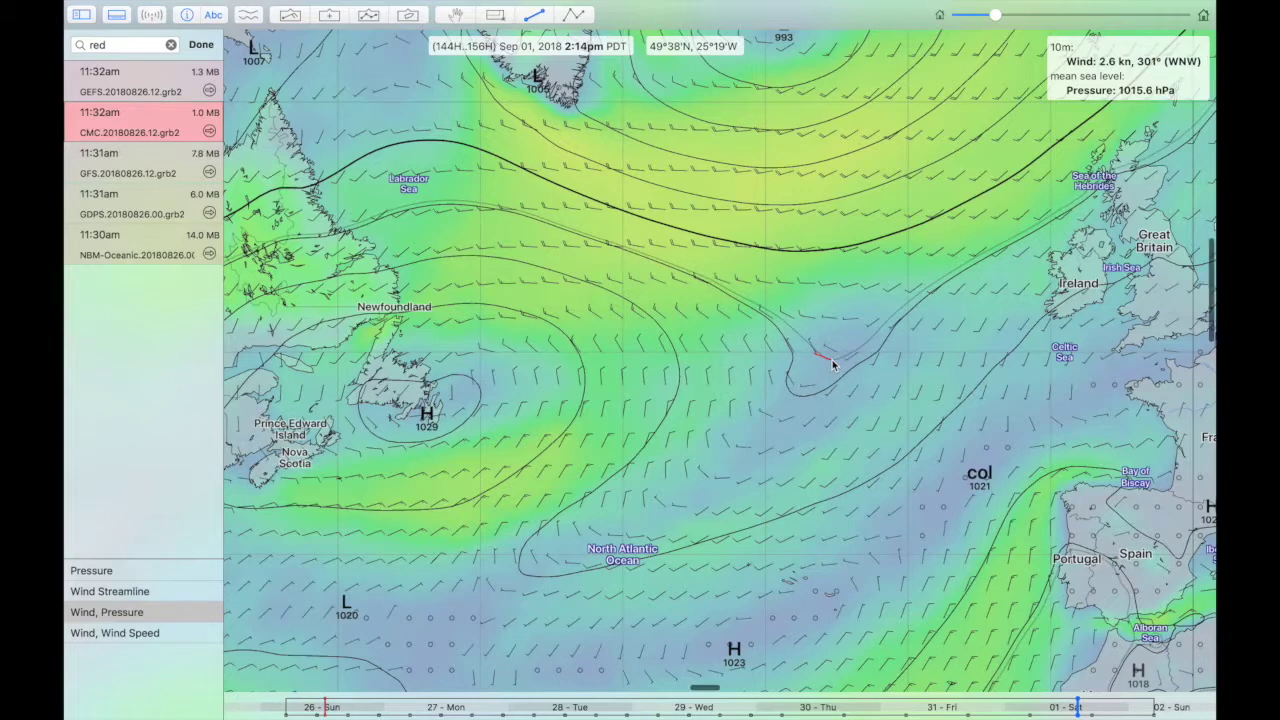
scroll(832, 359, up, 4)
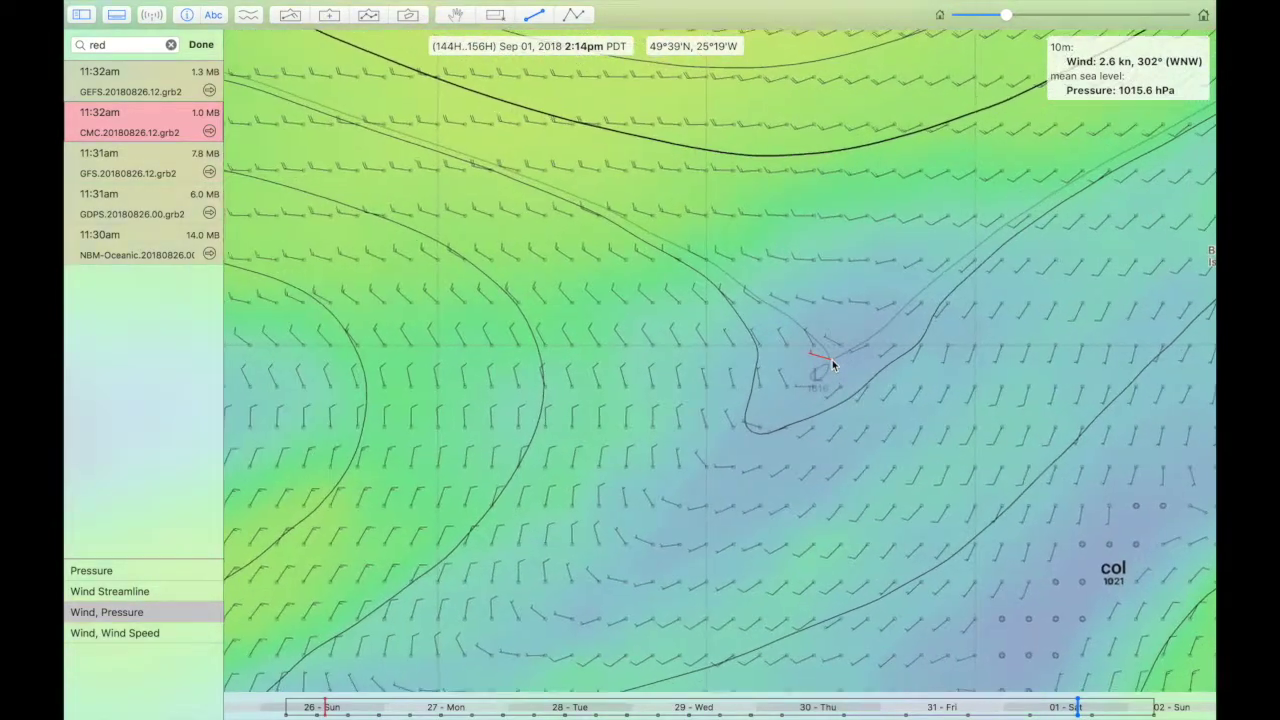
scroll(832, 359, down, 2)
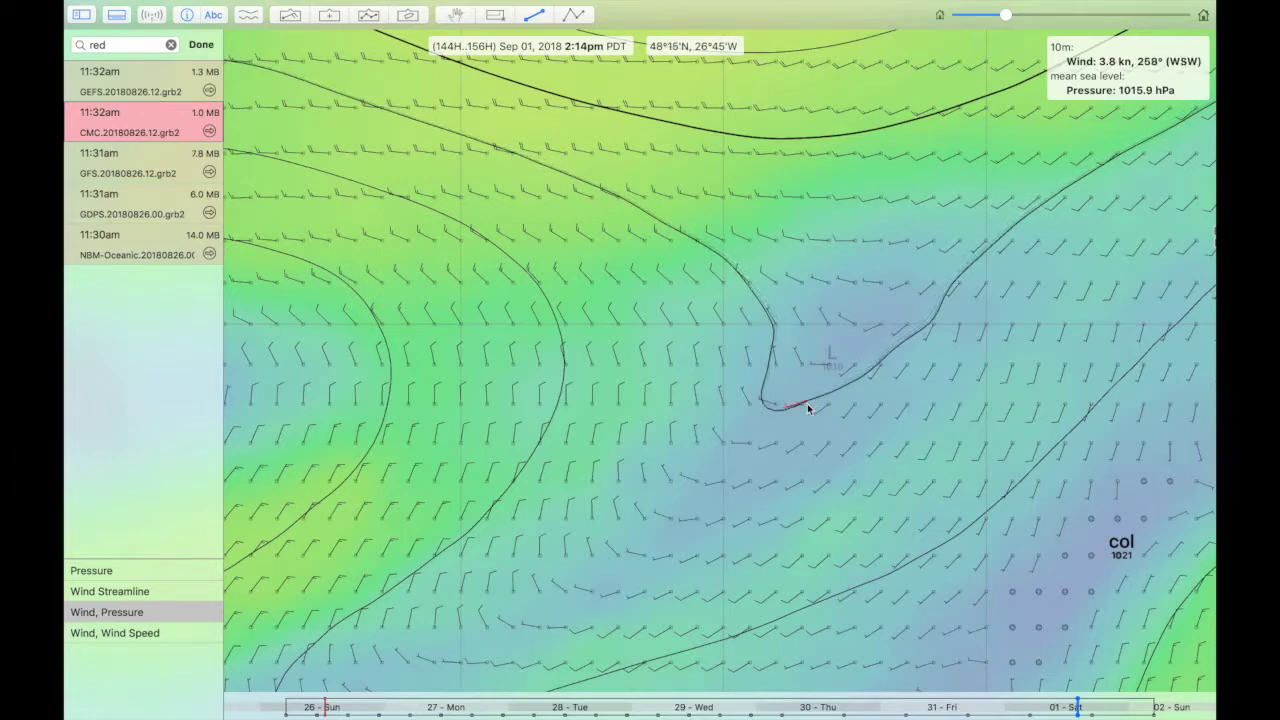
scroll(801, 424, down, 1)
scroll(801, 424, down, 3)
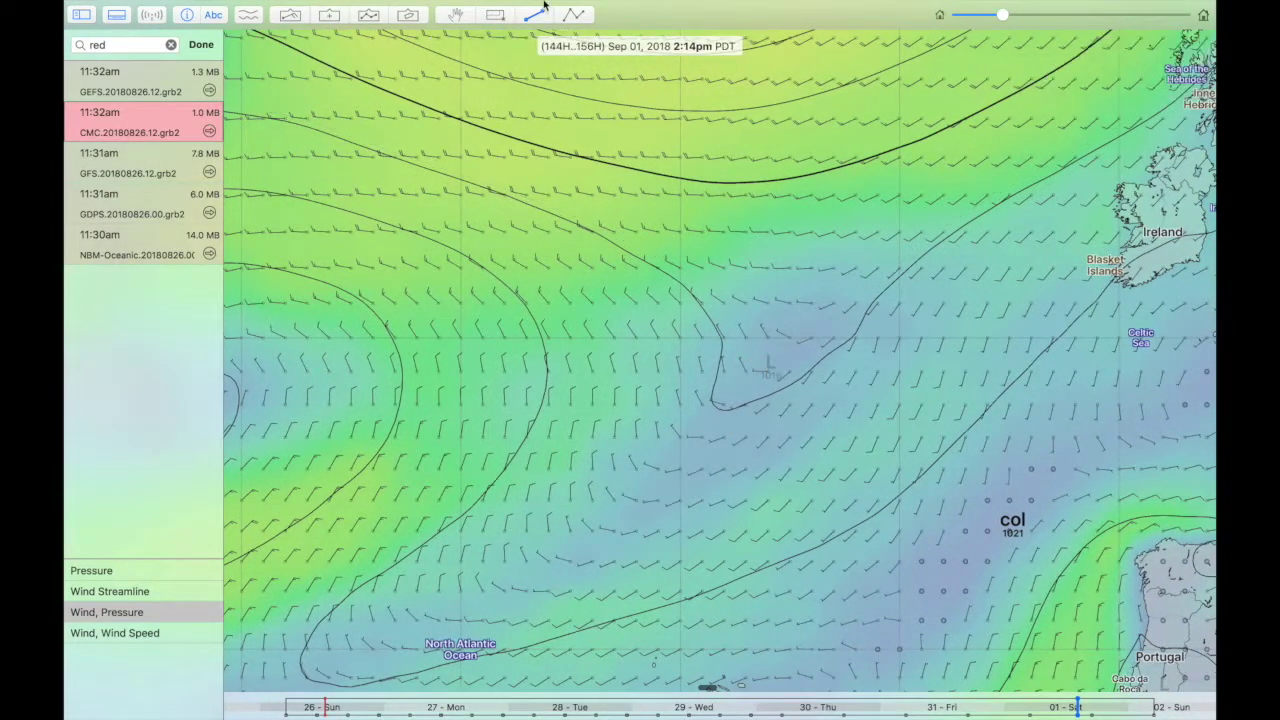
- Place a marker point at the centre of the CMC low, near 49°26'N, 25°52'W
click(600, 28)
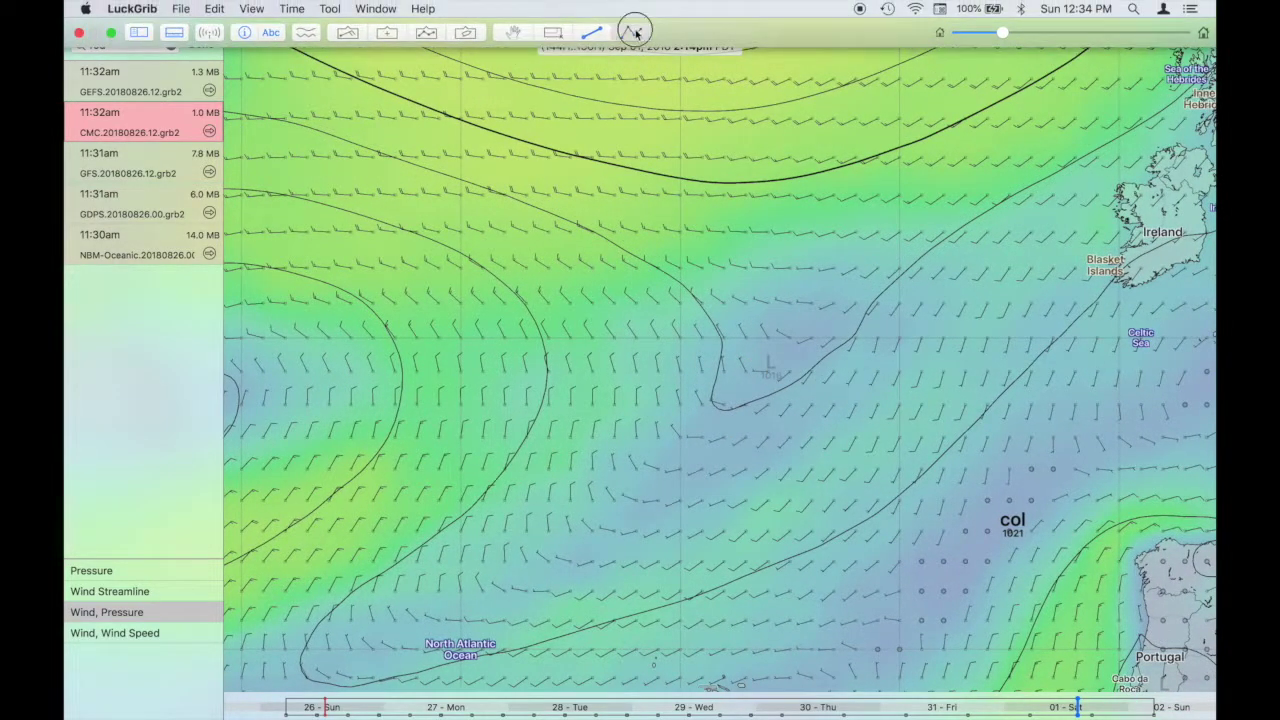
right_click(768, 352)
click(782, 366)
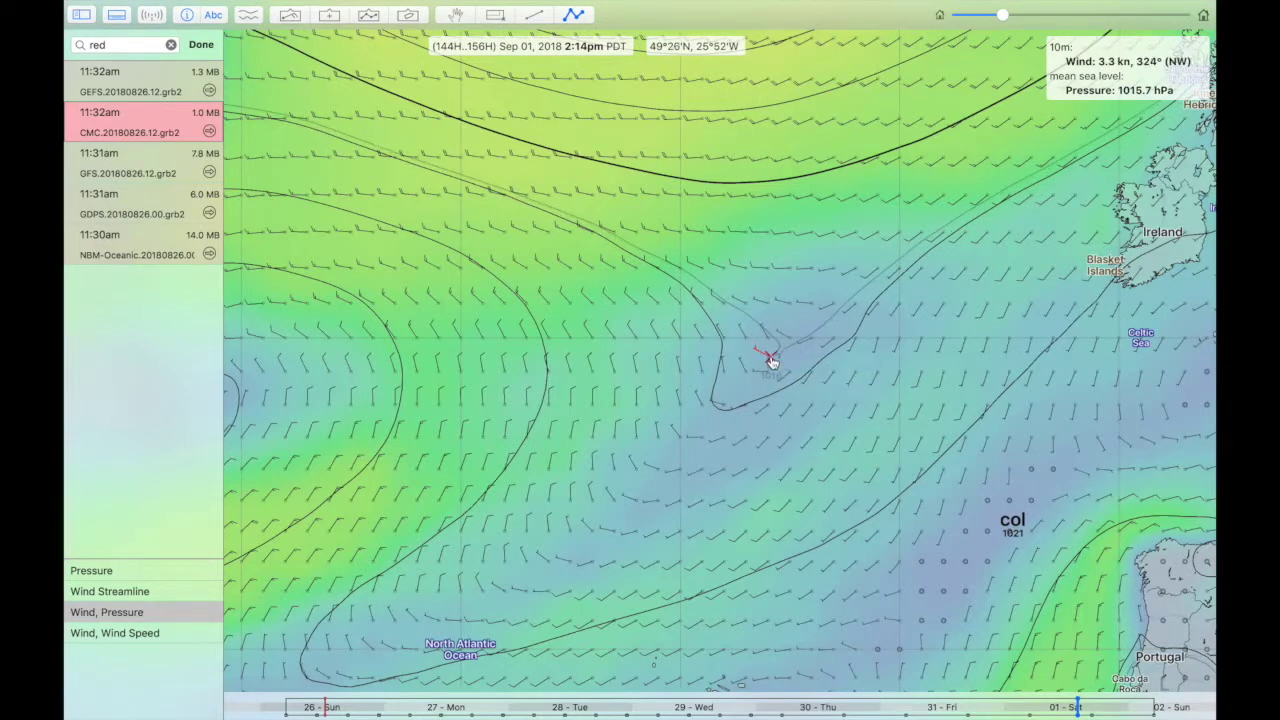
- View the GEFS forecast at the marked mid-Atlantic point, then step through CMC and GFS to the GDPS model
key(Up)
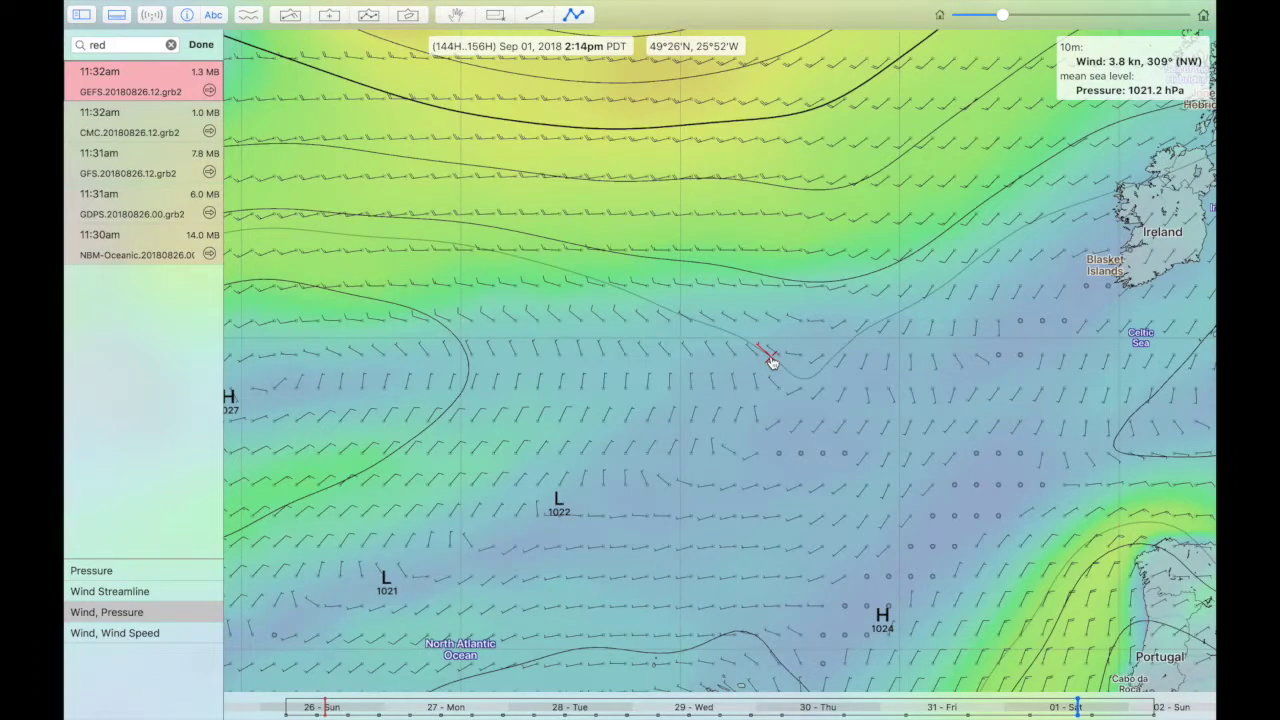
key(Down)
key(Down)
key(Down)
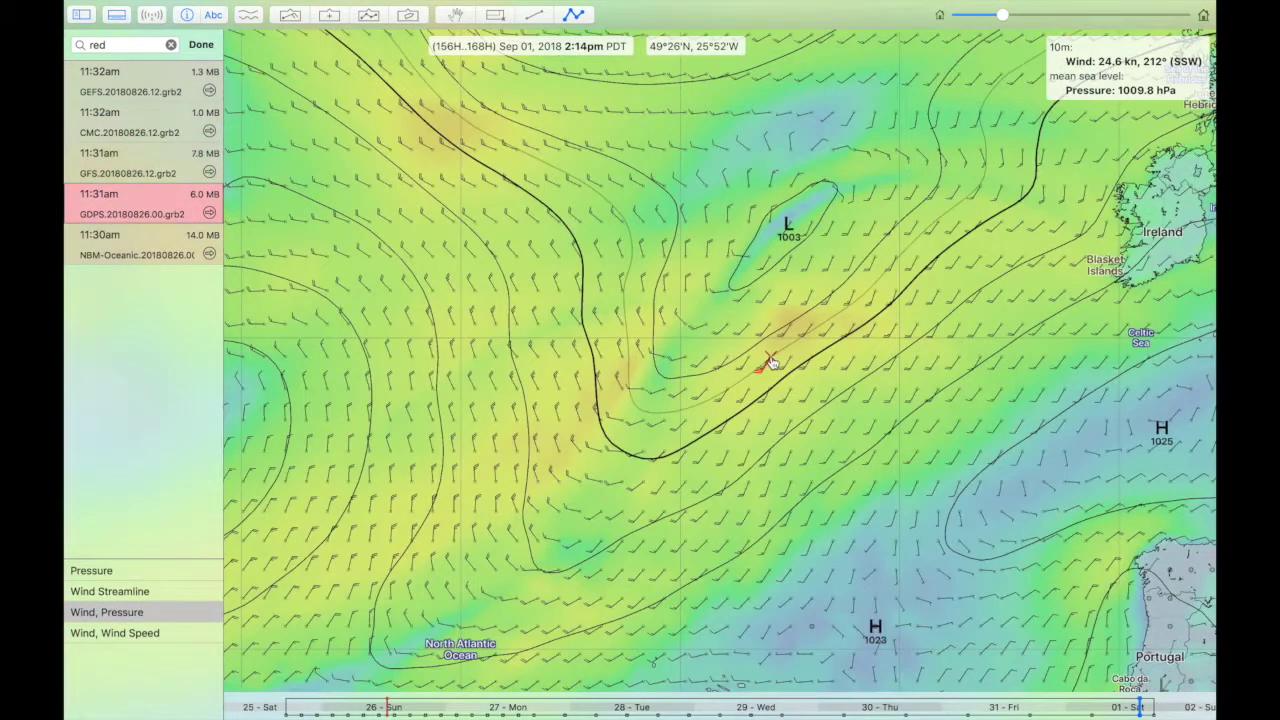
- Alternate repeatedly between the GFS and GDPS models to compare their wind and low position around the marked point
key(Up)
key(Down)
key(Up)
key(Down)
key(Up)
key(Down)
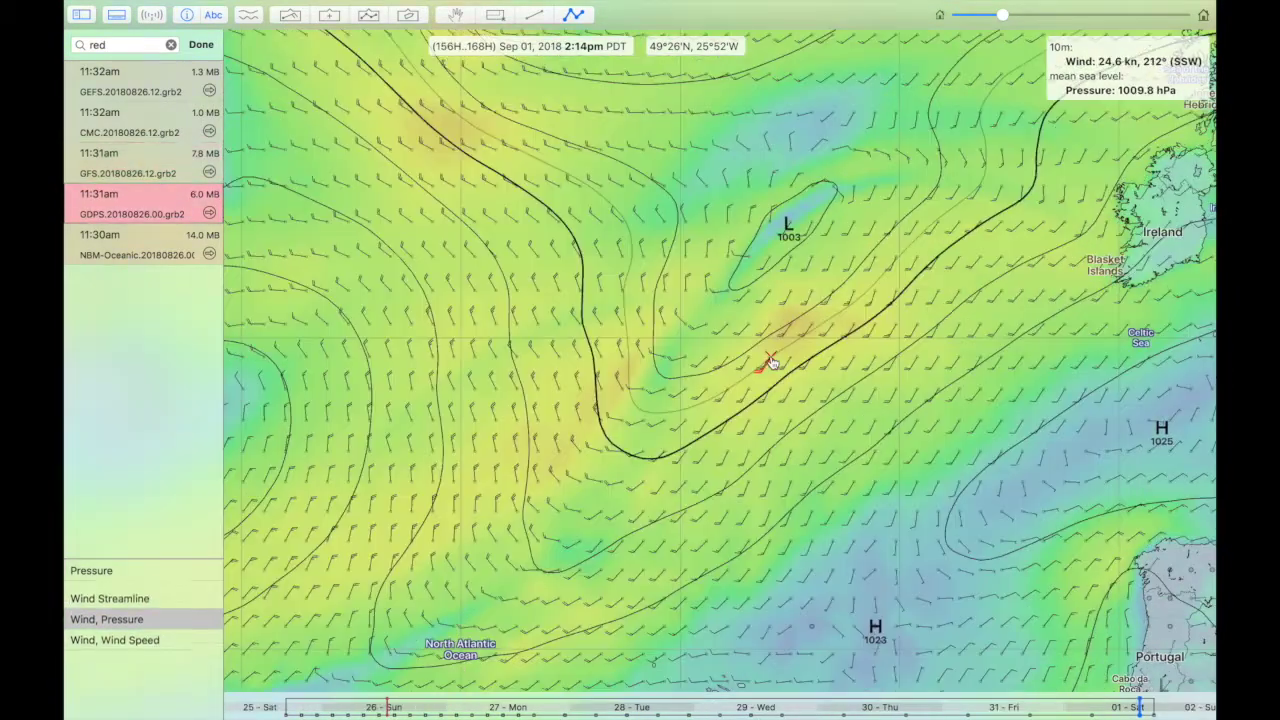
key(Up)
key(Down)
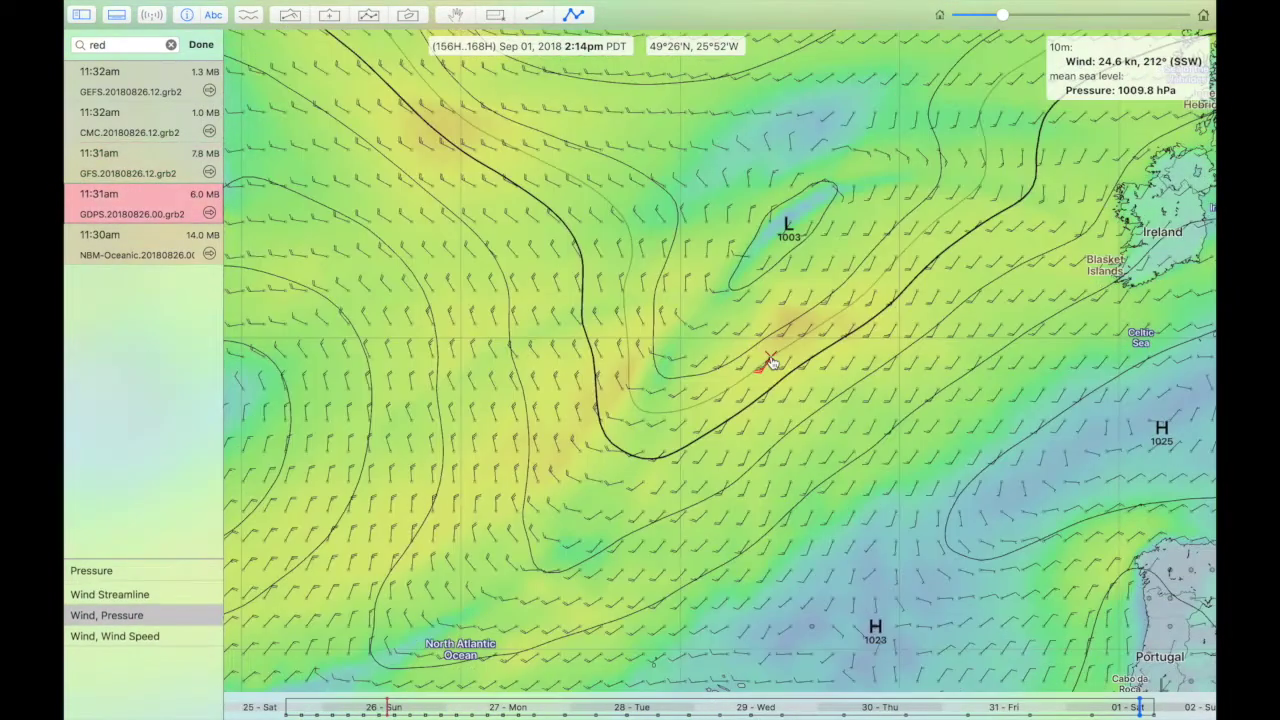
key(Up)
key(Down)
key(Up)
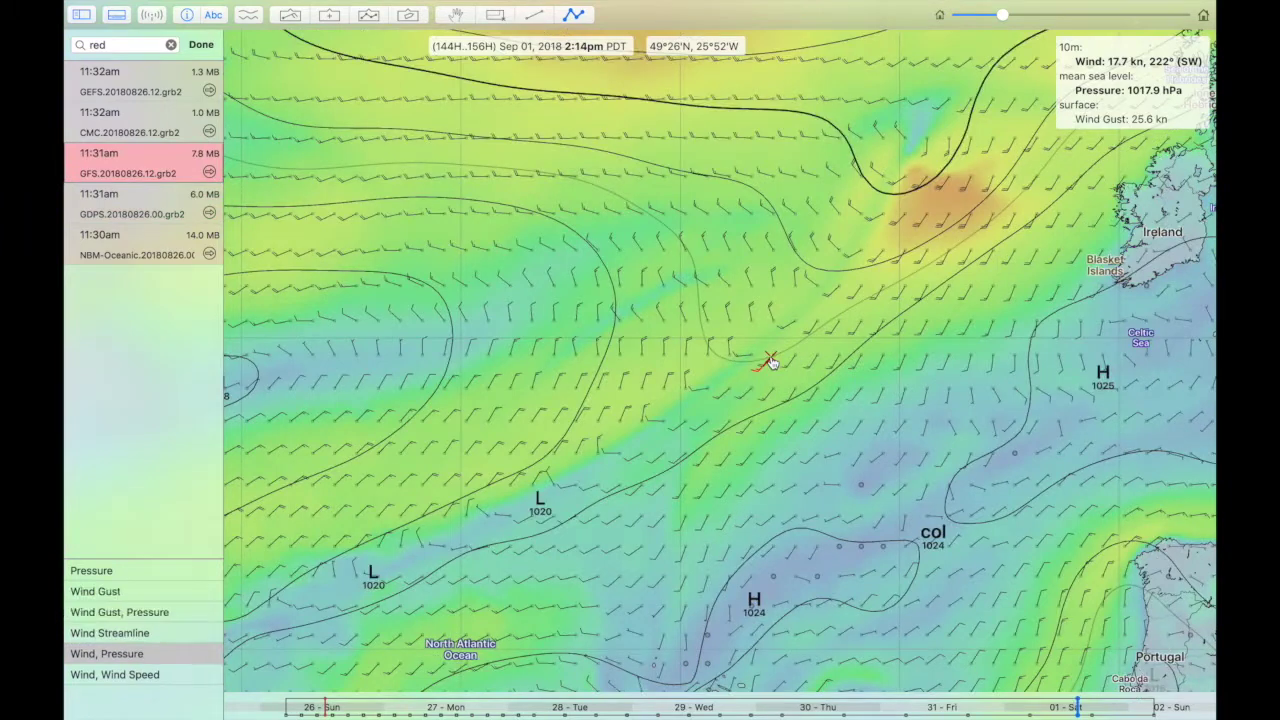
- Alternate between the GEFS and CMC ensemble models to compare their wind and pressure at the marked point
key(Up)
key(Up)
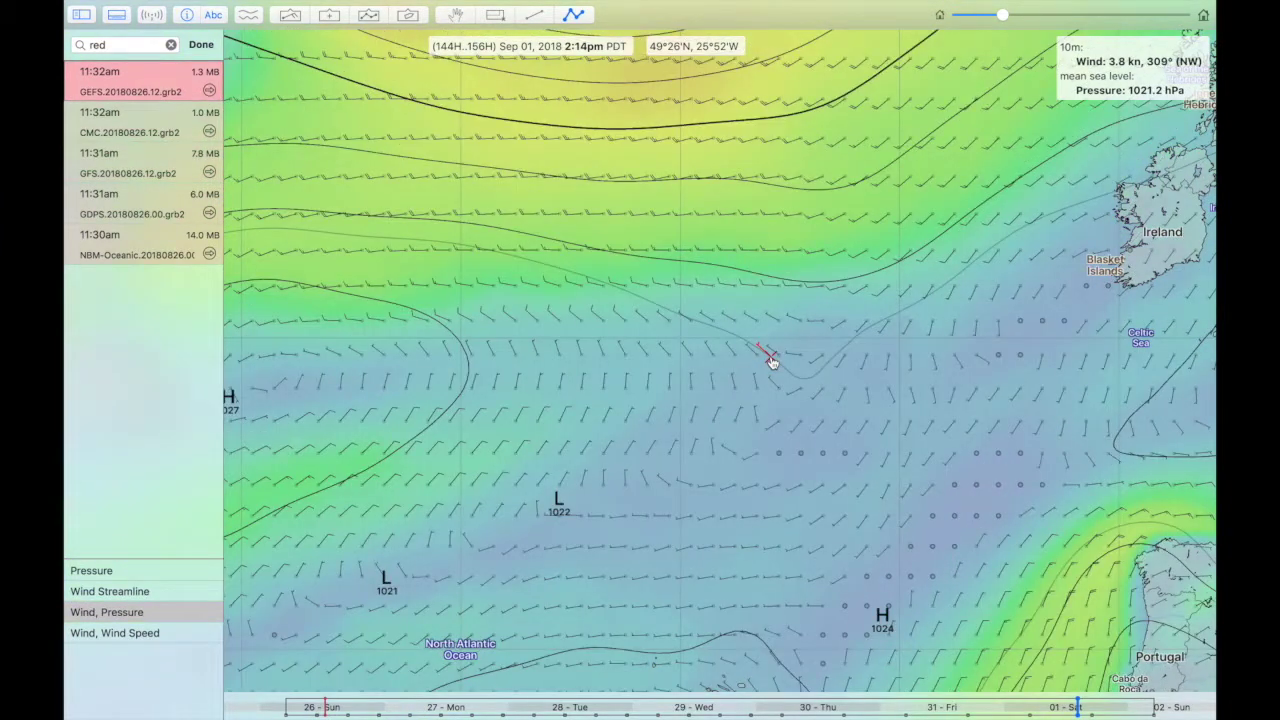
key(Down)
key(Up)
key(Down)
key(Up)
key(Down)
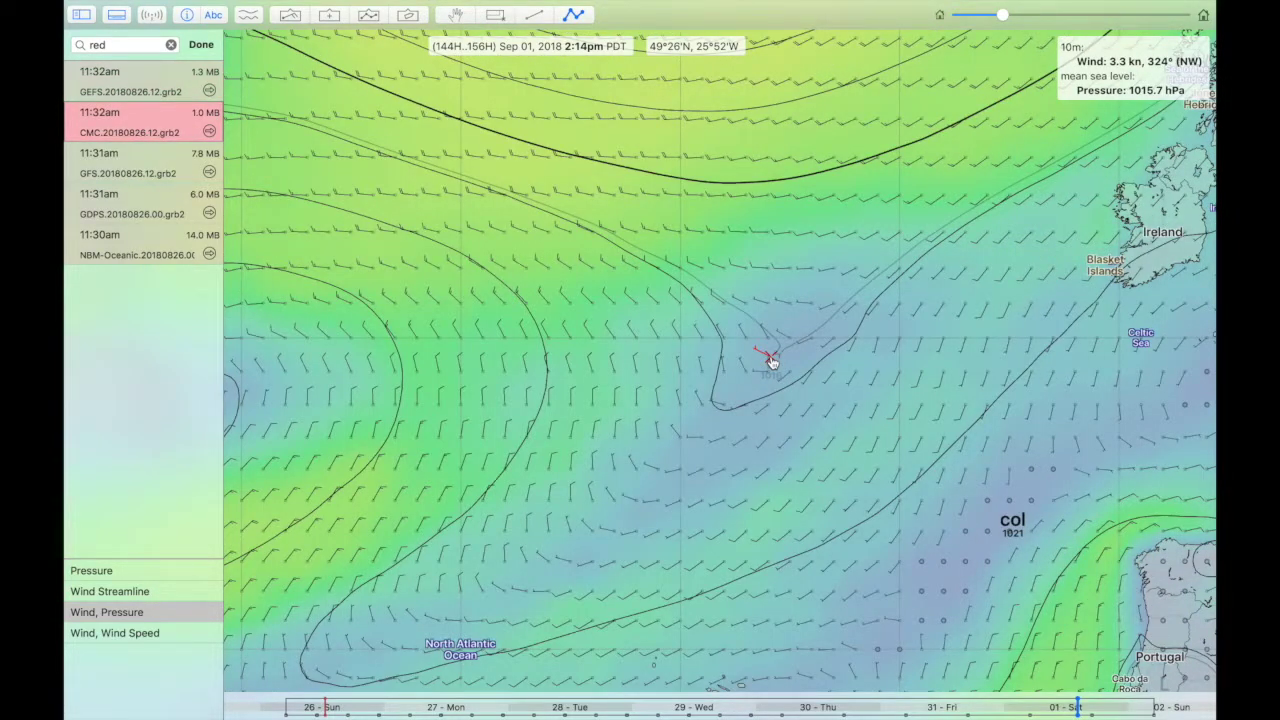
- Step through GFS and GDPS to the NBM Oceanic model and examine its blended wind probabilities at the marked point
key(Down)
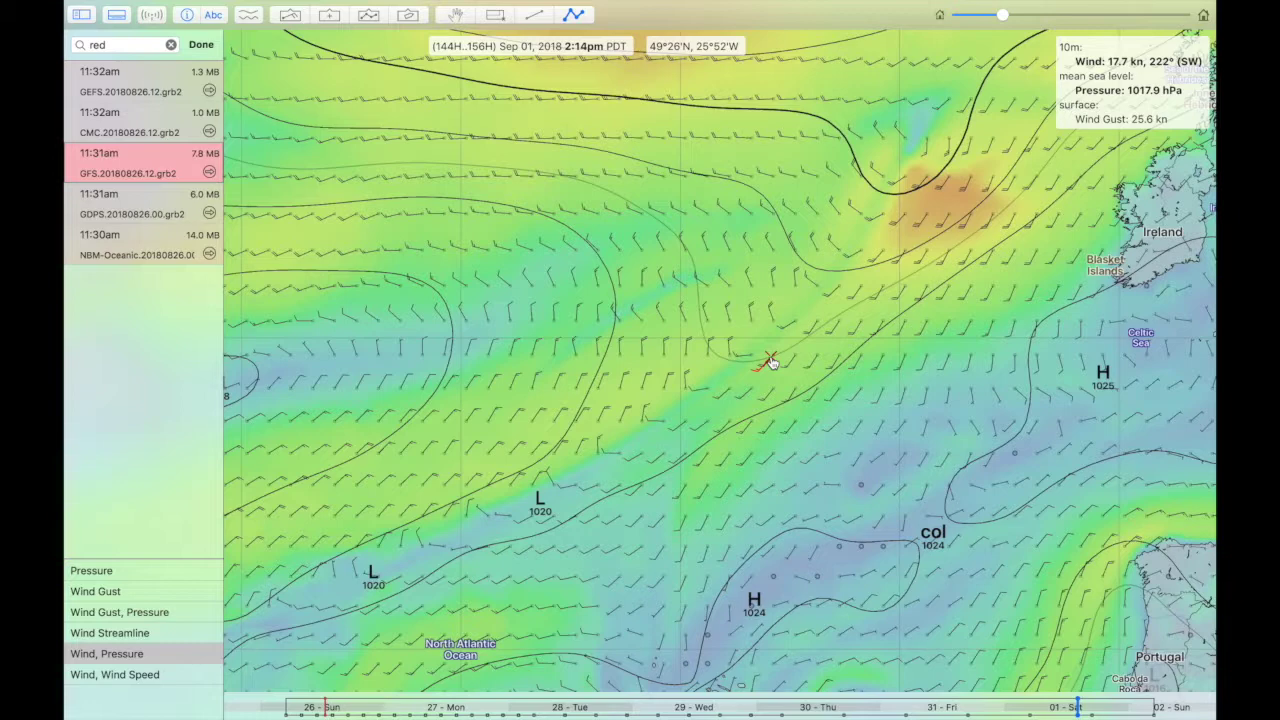
key(Down)
key(Down)
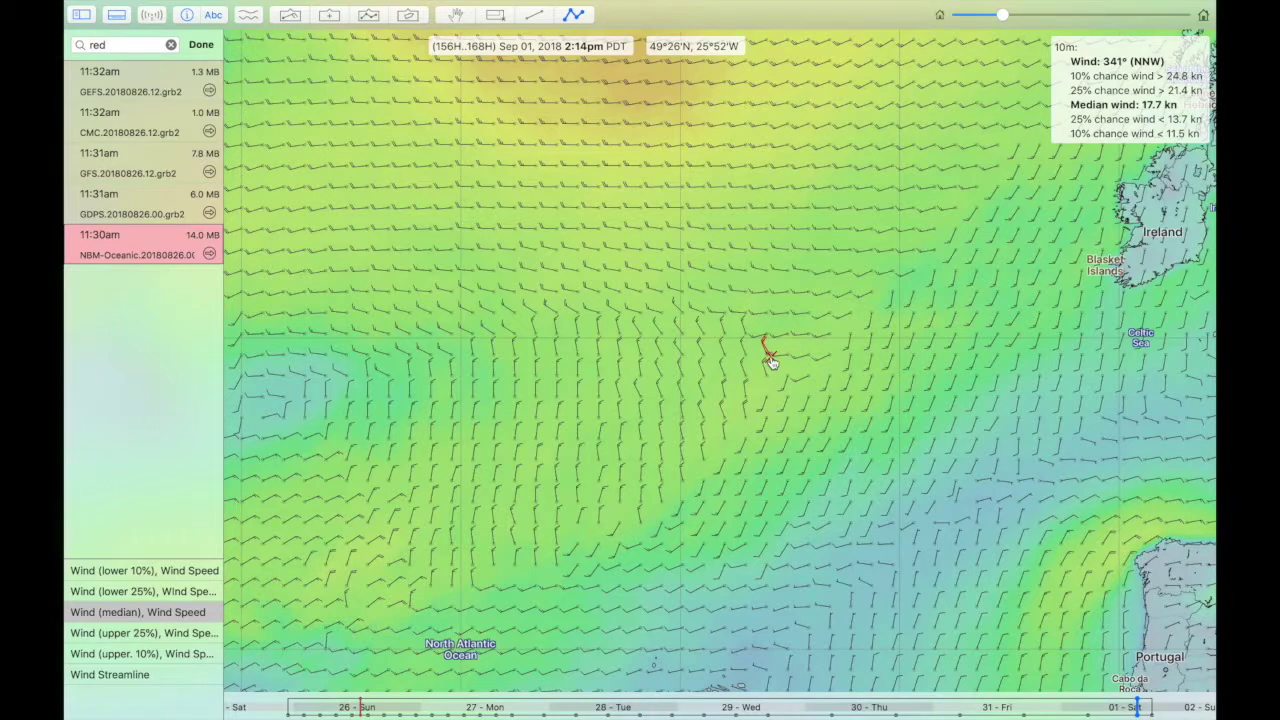
- View the GEFS and CMC ensemble forecasts around the marked point, then return to the NBM Oceanic model
key(Up)
key(Up)
key(Up)
key(Up)
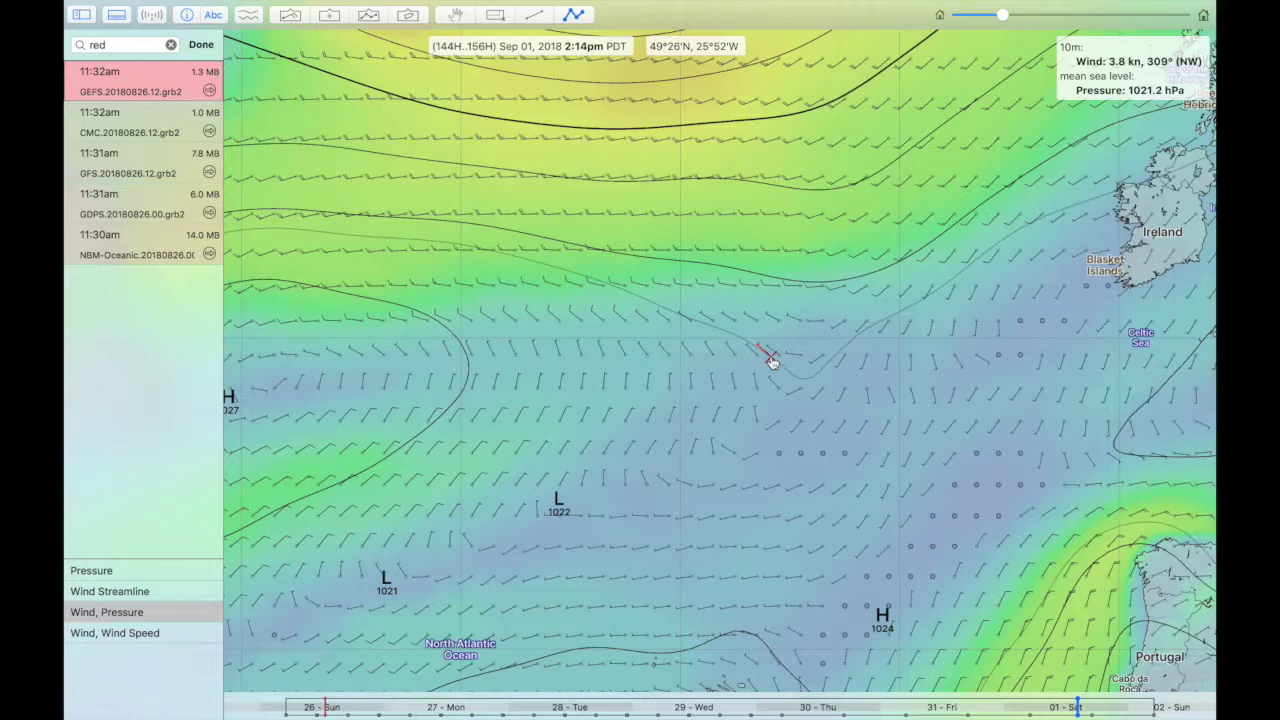
key(Down)
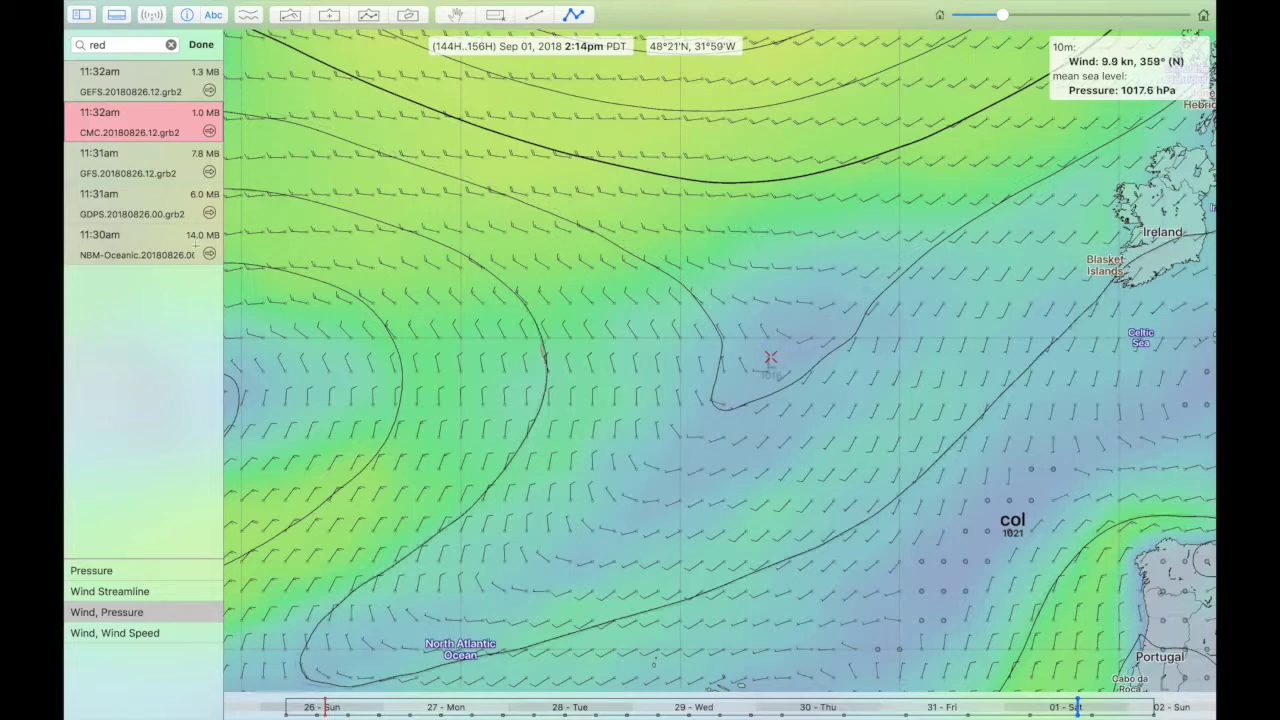
click(113, 252)
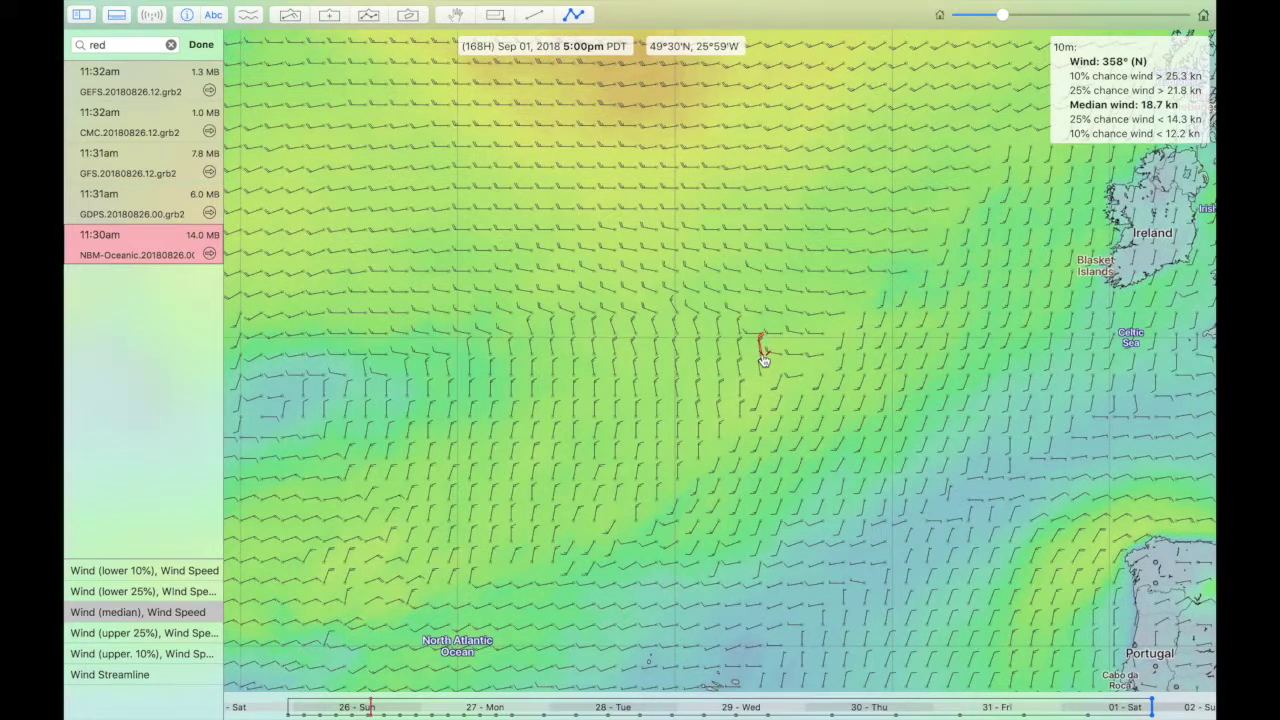
- Show the NBM Oceanic meteogram at the marked mid-Atlantic point near 49°29'N, 25°55'W and bring its last forecast days into view
key(m)
click(763, 358)
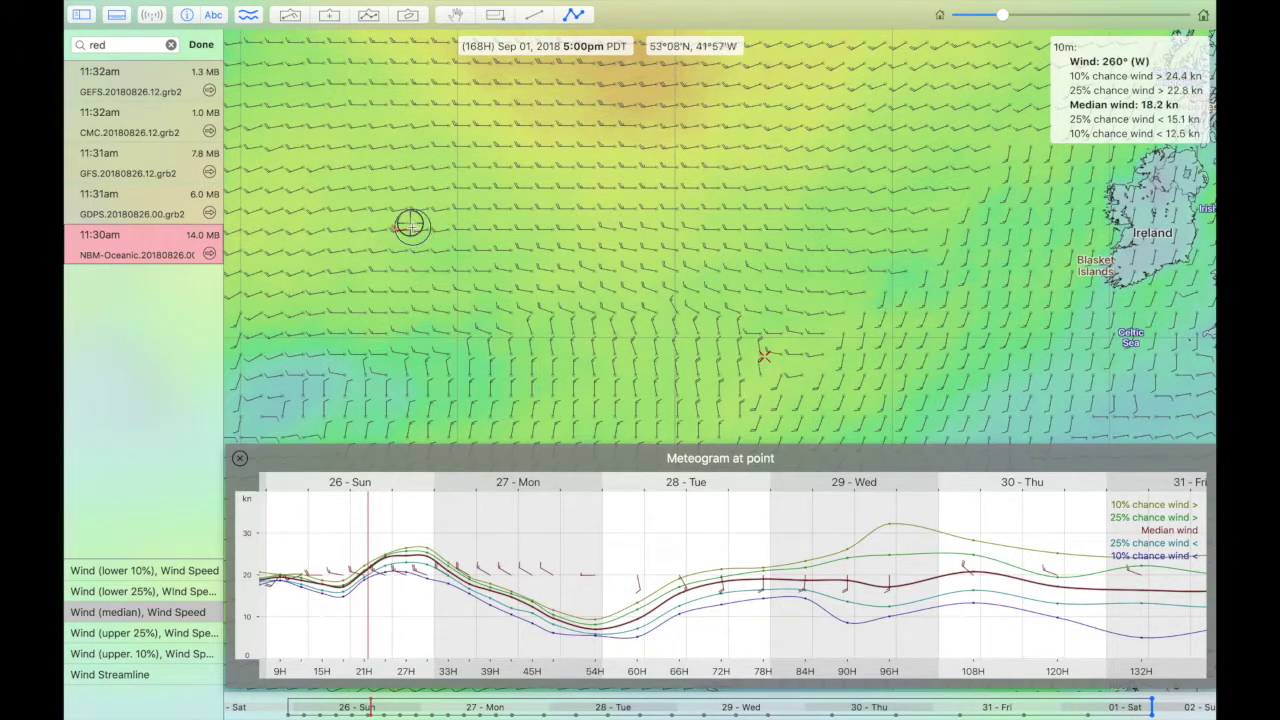
drag(758, 338, 766, 364)
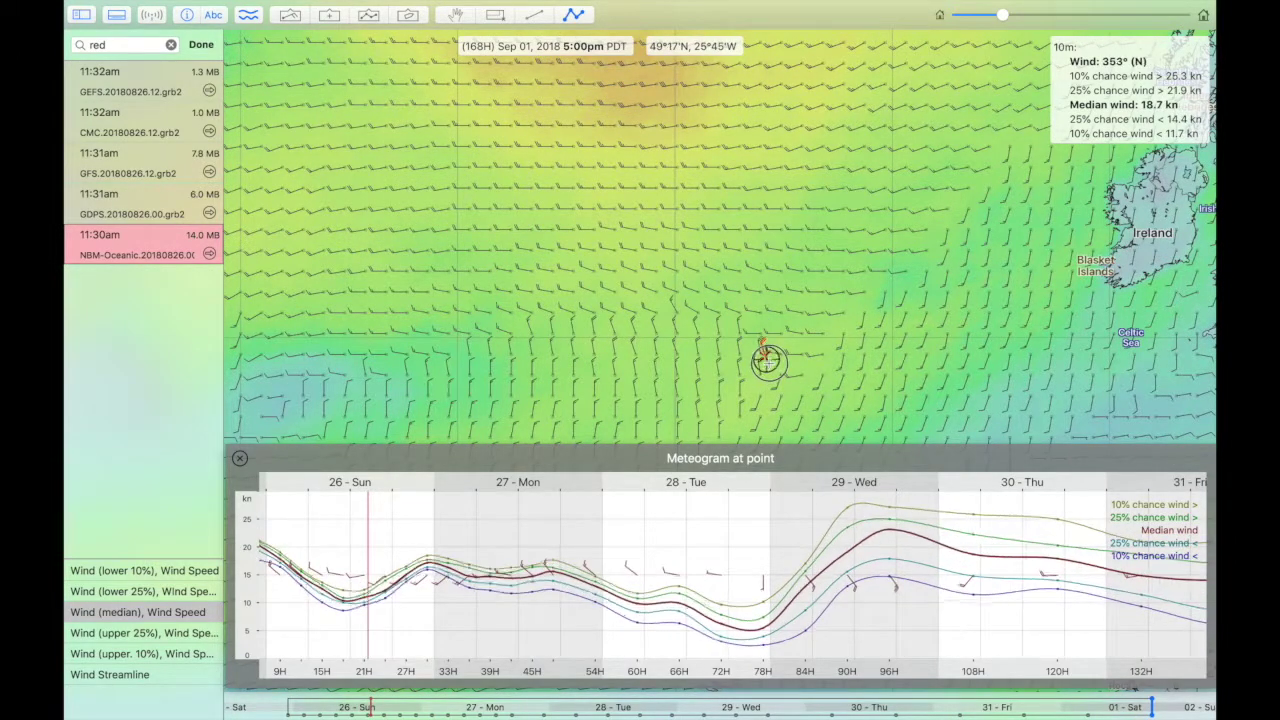
scroll(826, 578, right, 5)
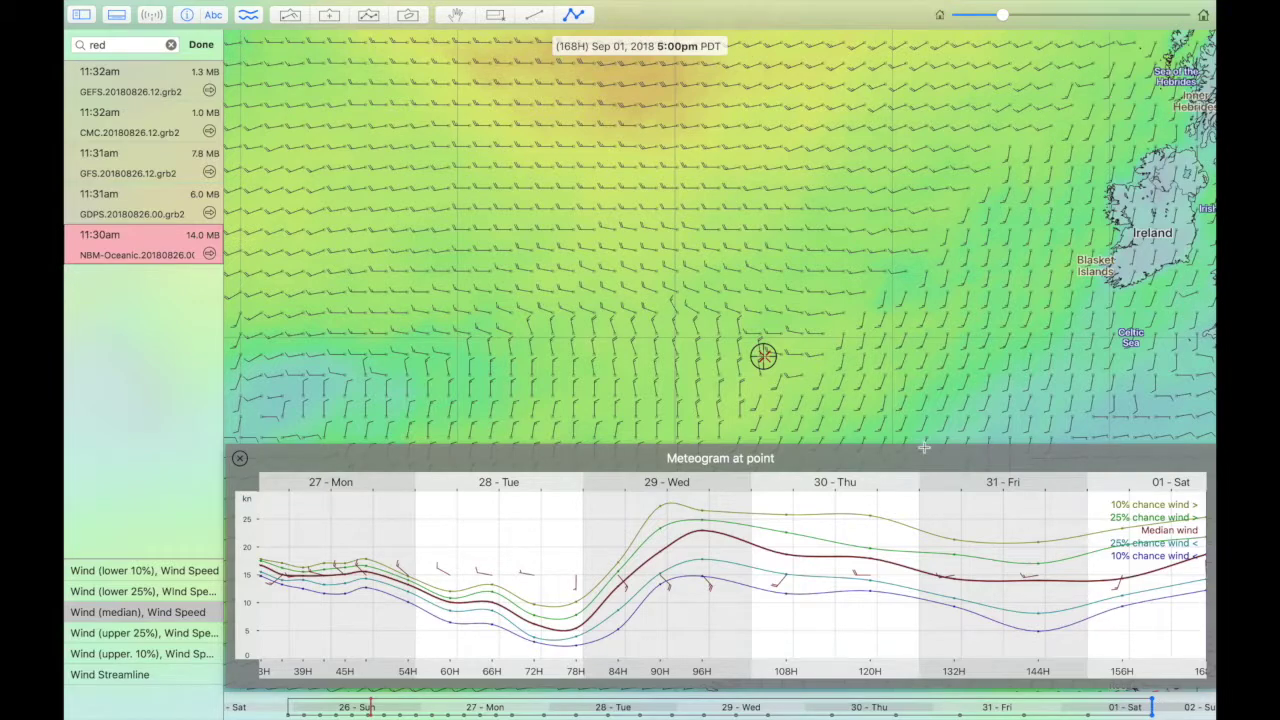
- Step up from NBM Oceanic through GFS to GEFS and back to CMC, viewing each model's meteogram at the point
mouse_move(763, 355)
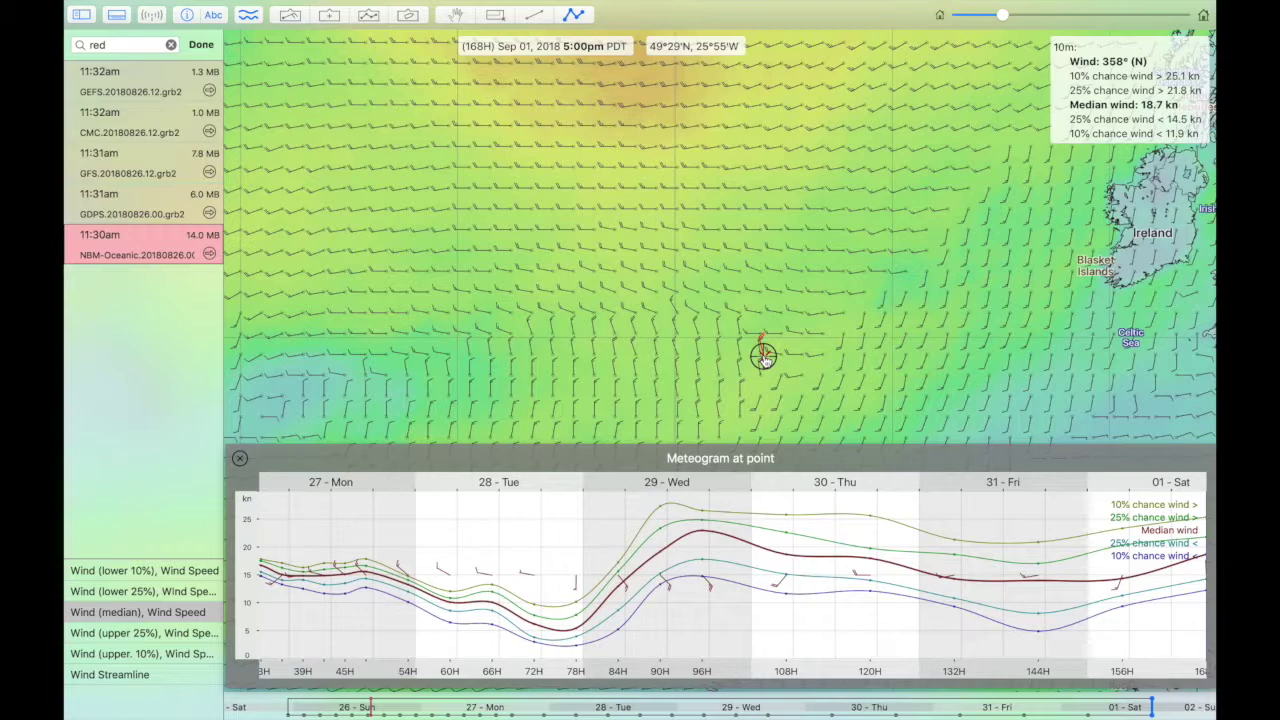
key(Up)
key(Up)
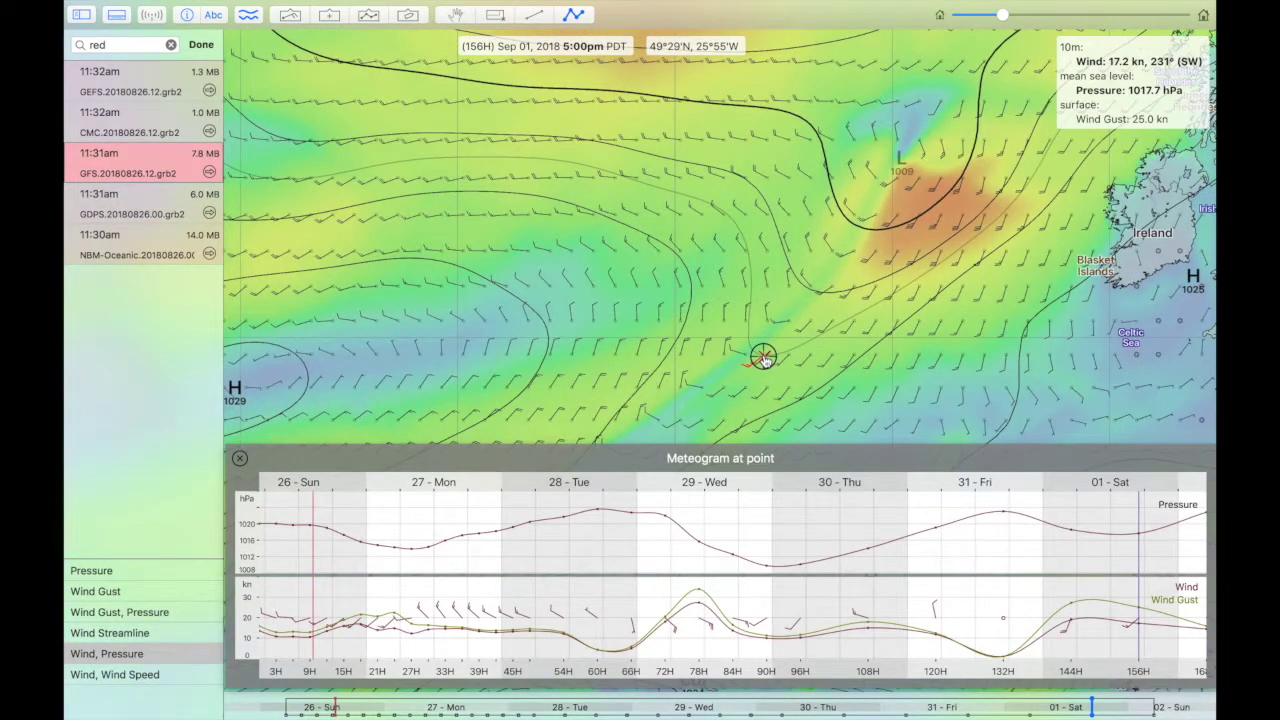
key(Up)
key(Up)
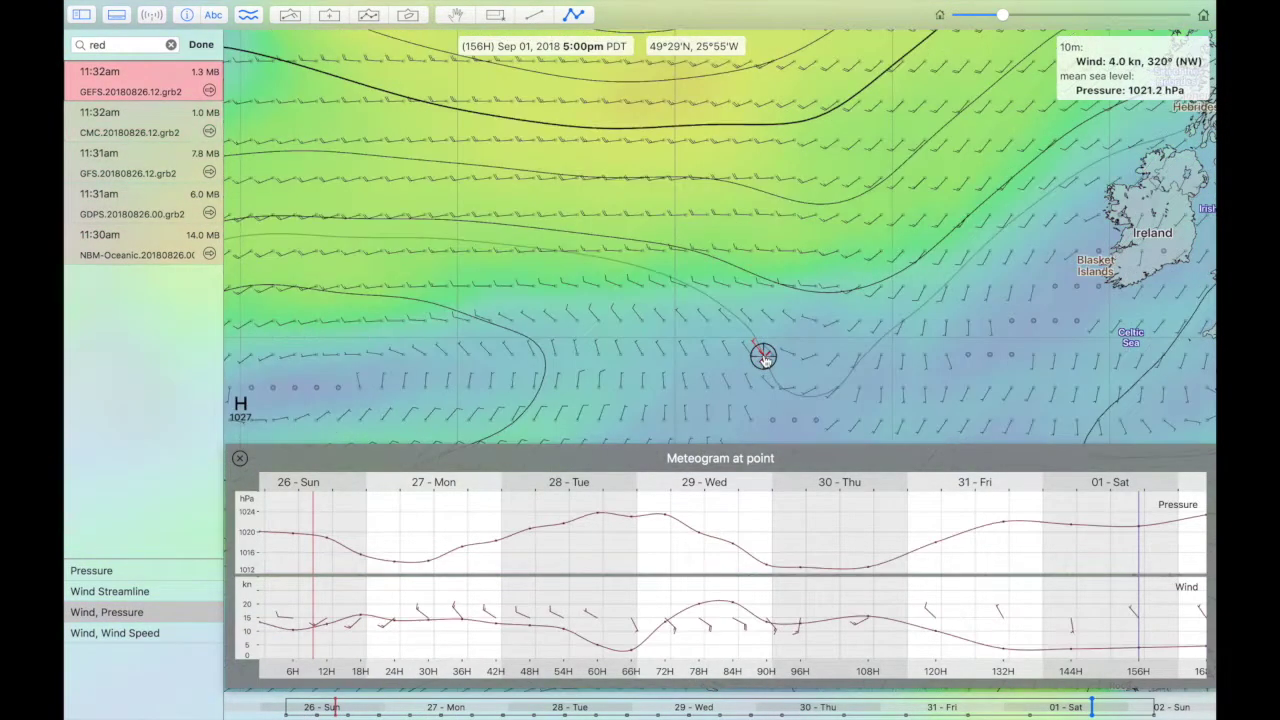
key(Down)
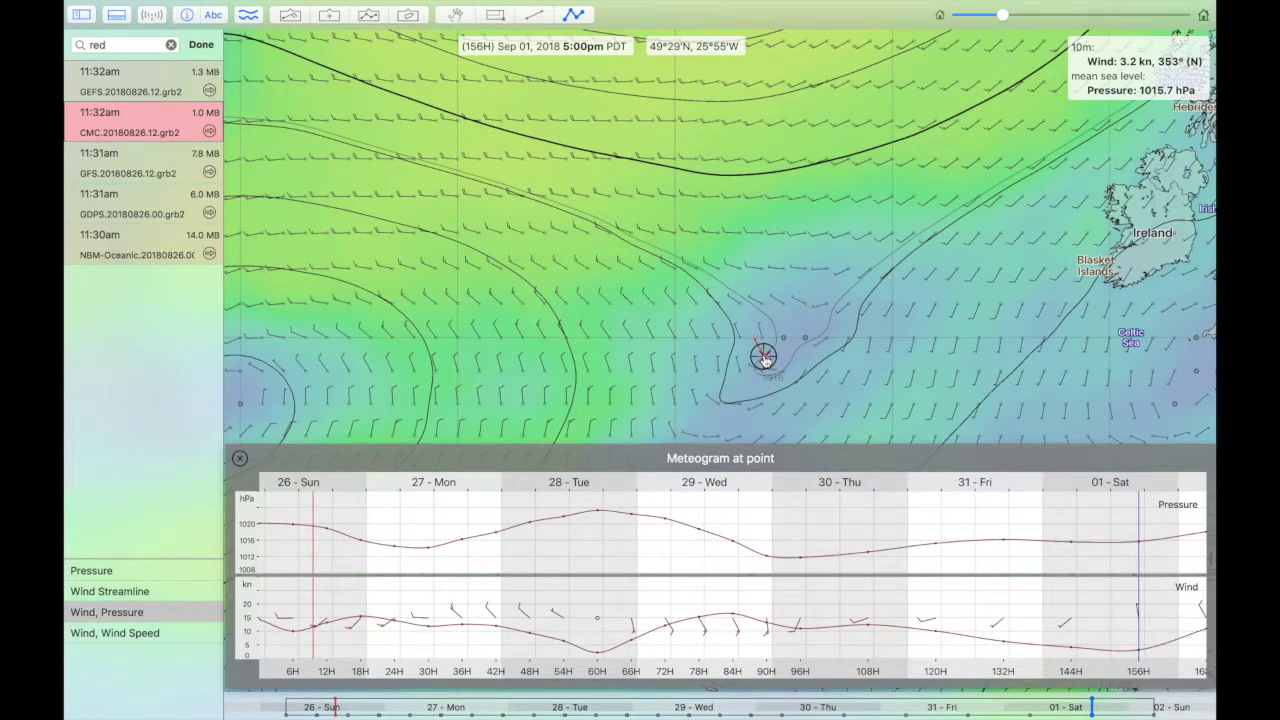
- Step down through the models and alternate between GDPS and GFS to compare their wind and pressure meteograms
key(Down)
key(Down)
key(Down)
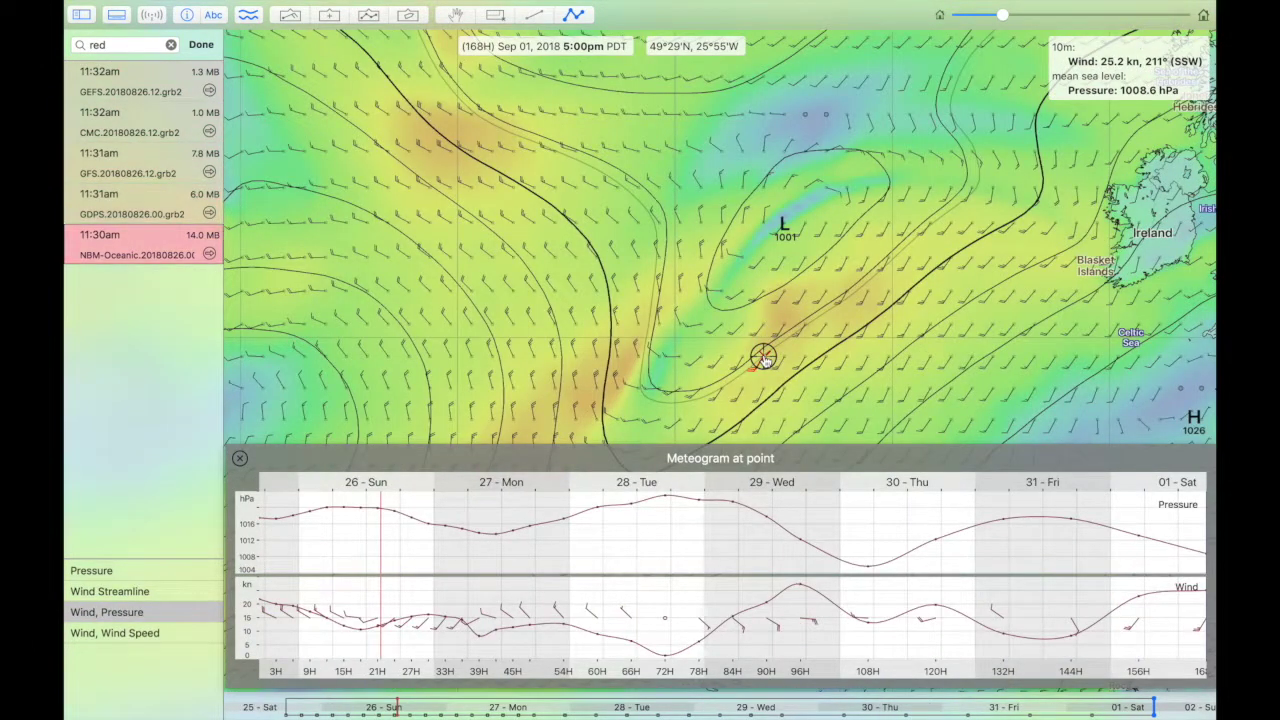
key(Up)
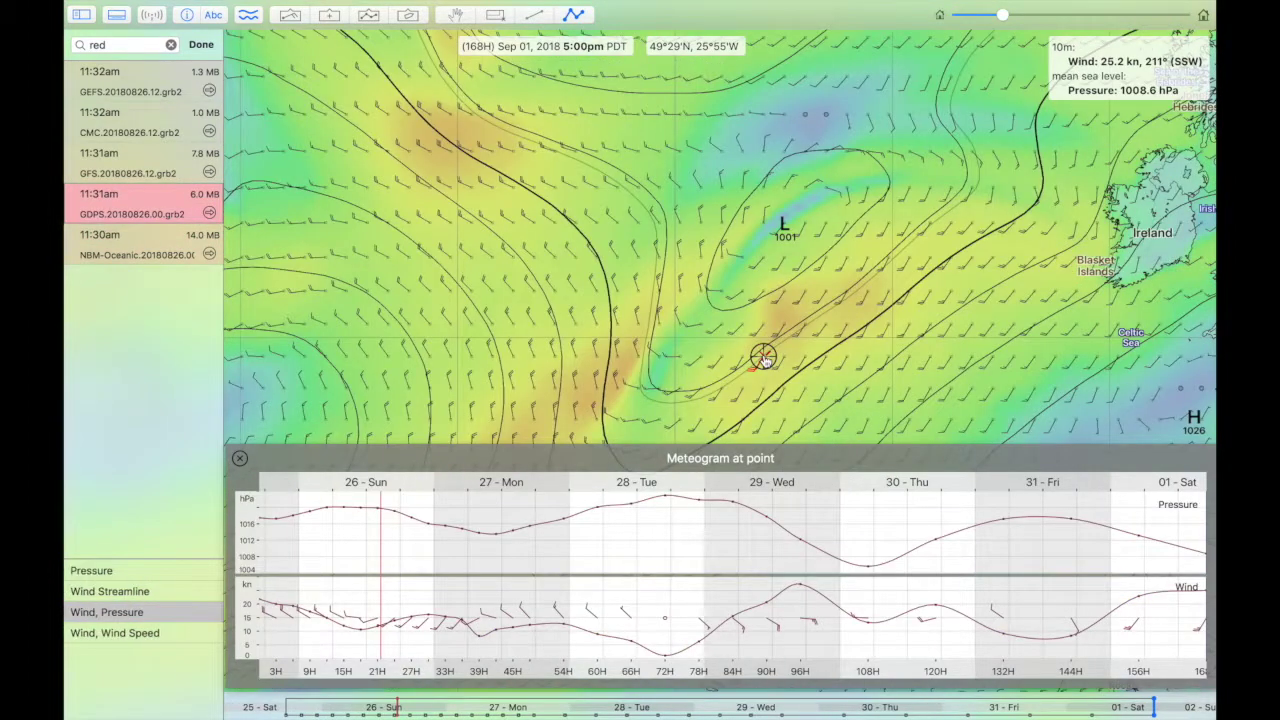
key(Down)
key(Up)
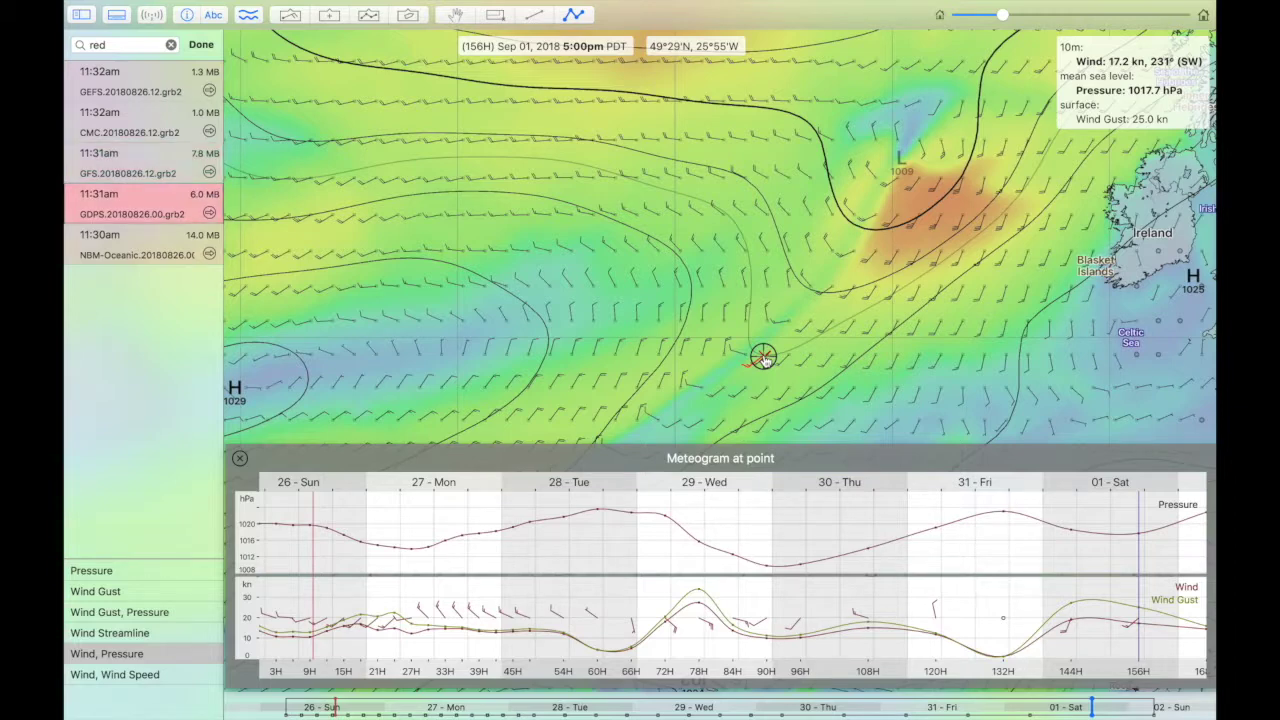
key(Down)
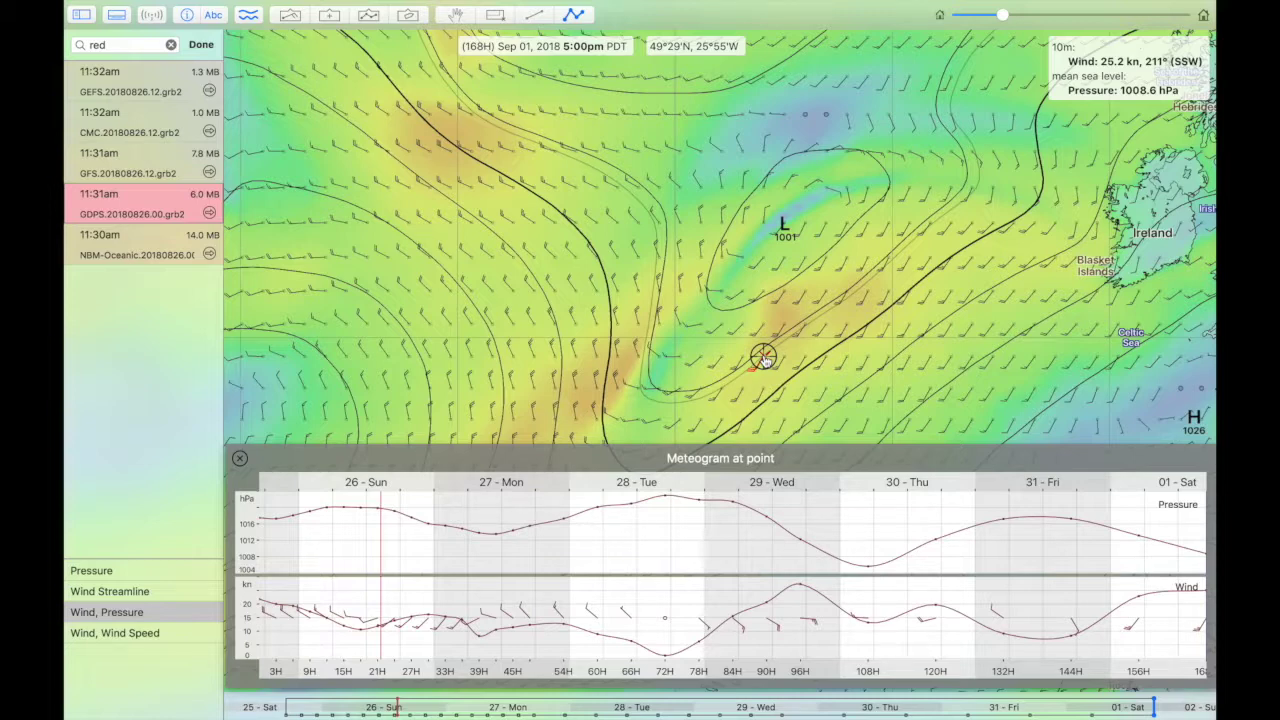
- Step up to the CMC and GEFS ensembles and alternate between their meteograms at the marked point
key(Up)
key(Up)
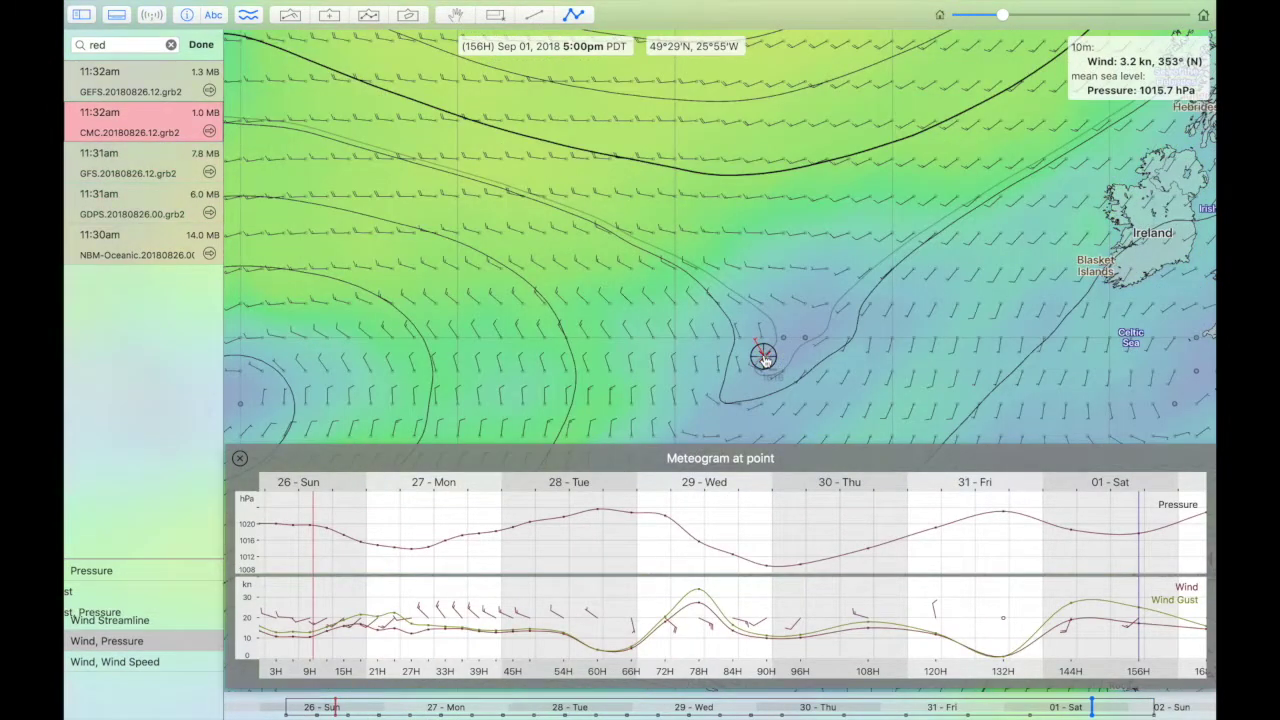
key(Down)
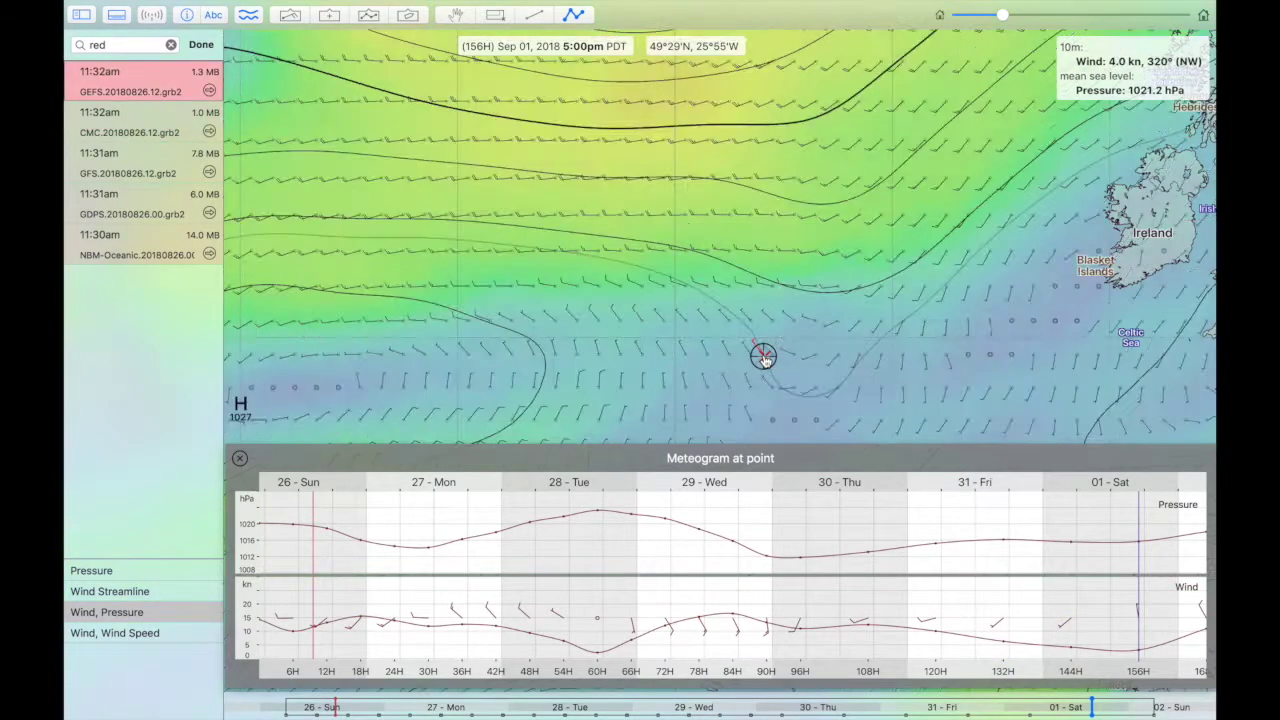
key(Up)
key(Down)
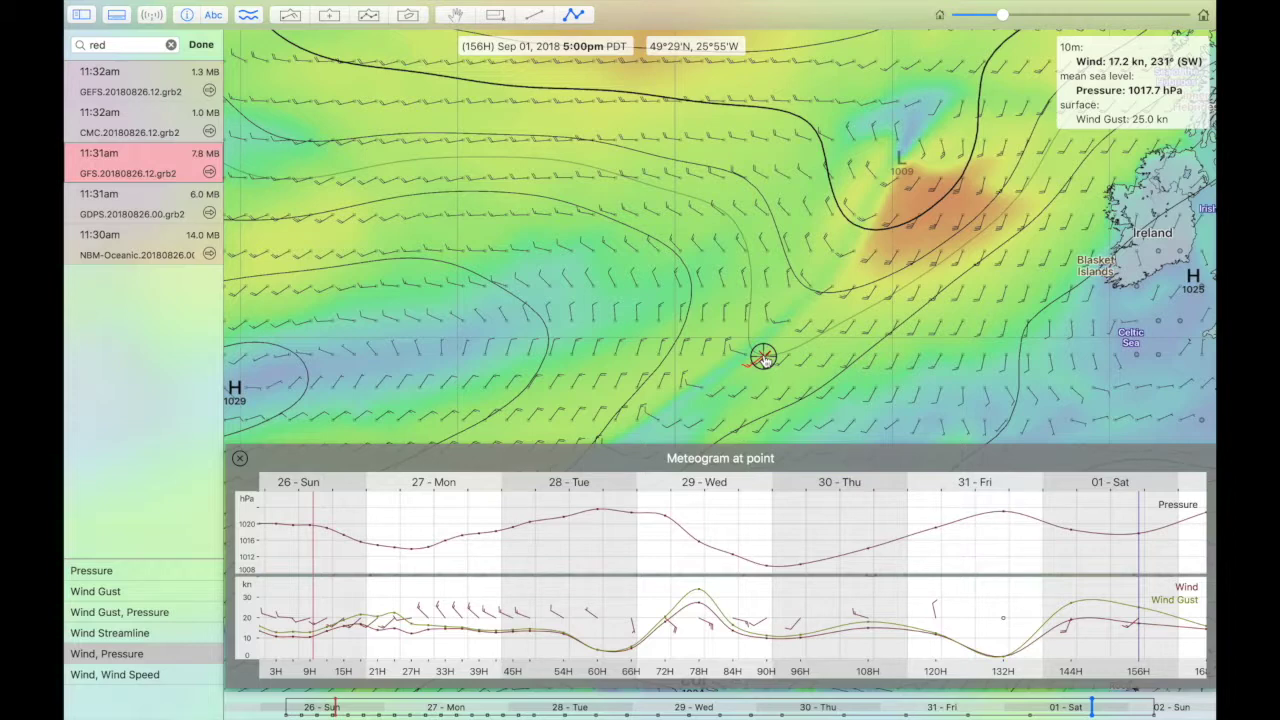
- View the NBM Oceanic wind probabilities at the point, then check them against the GDPS and GFS forecasts
key(Down)
key(Down)
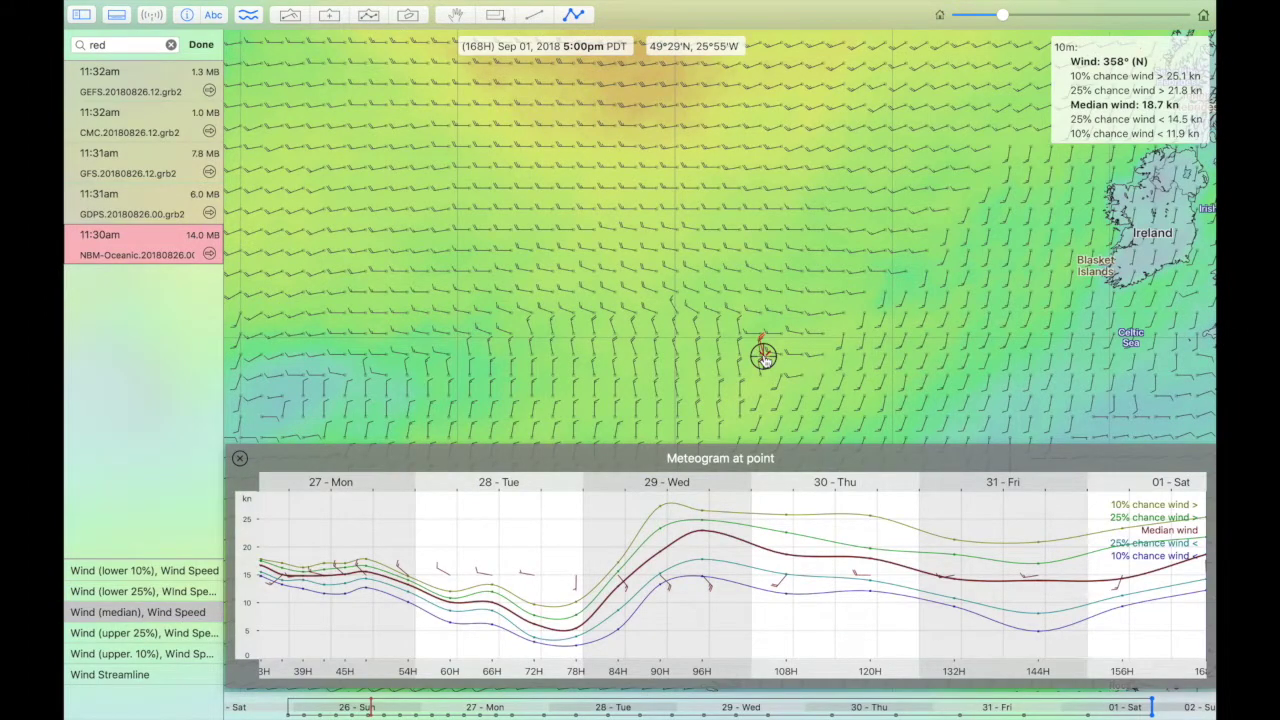
key(Up)
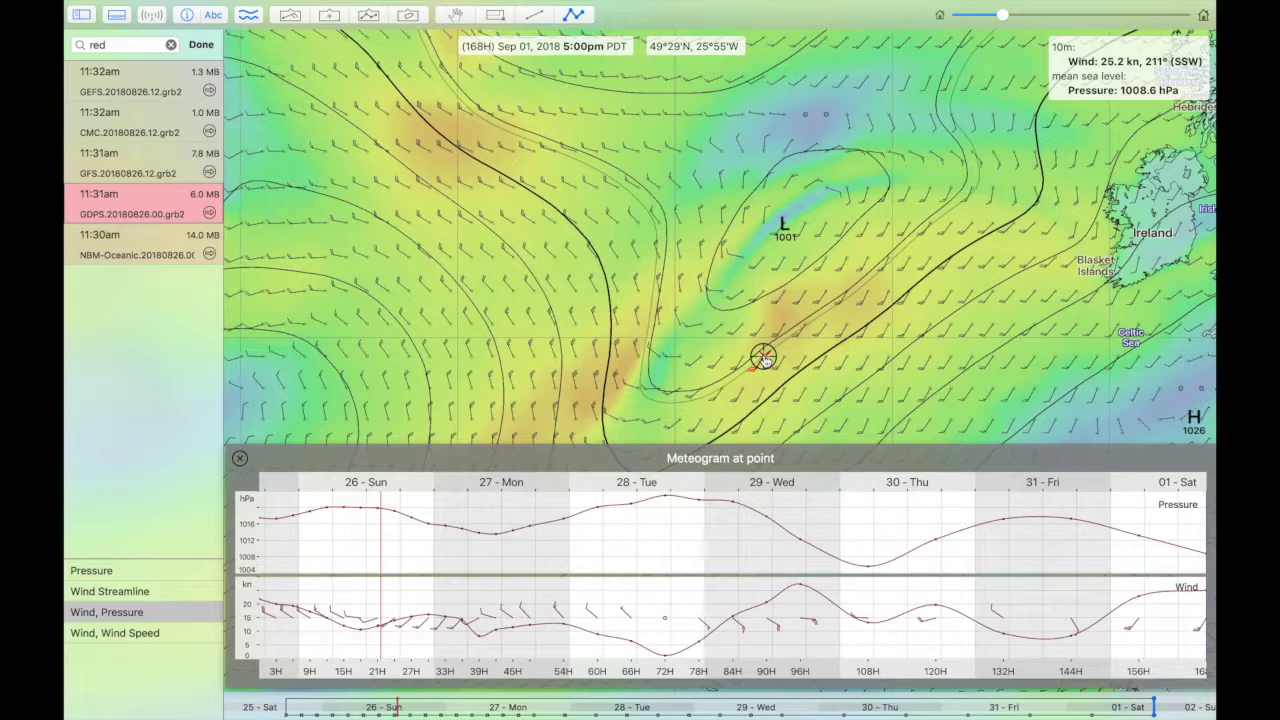
key(Up)
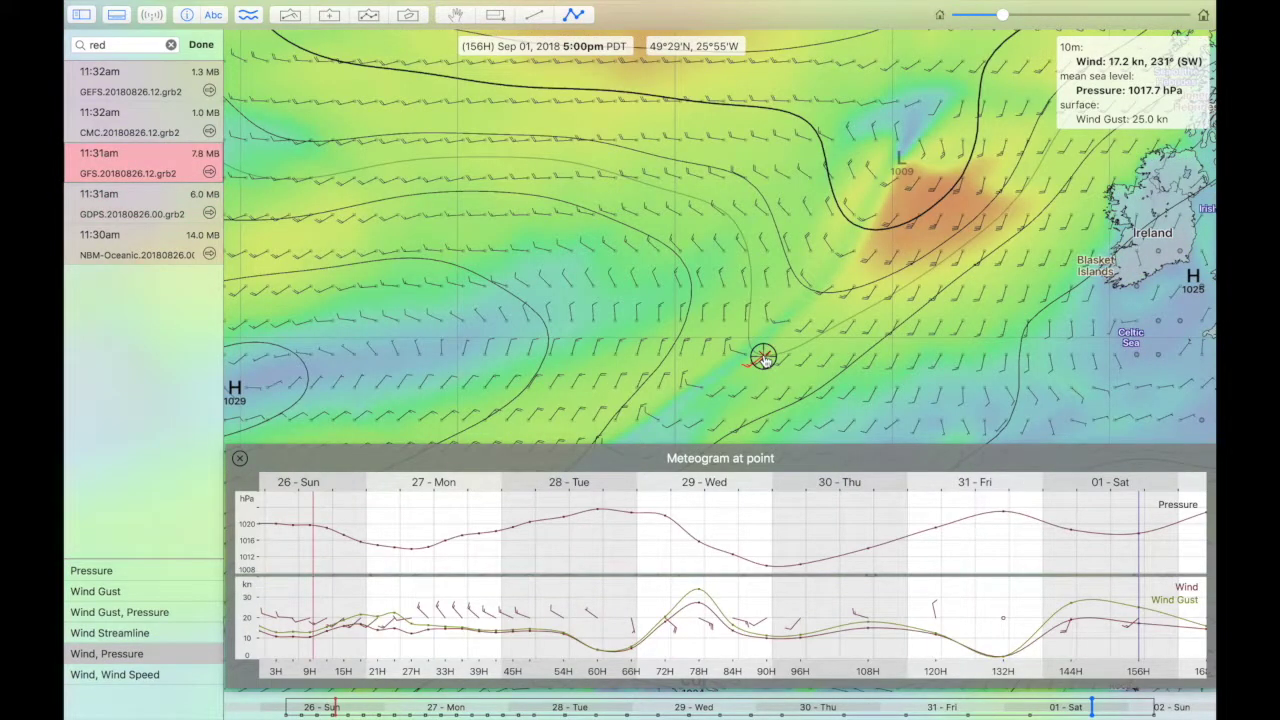
- Check the GEFS and CMC forecasts at the point once more, then step back down to NBM Oceanic
key(Up)
key(Up)
key(Down)
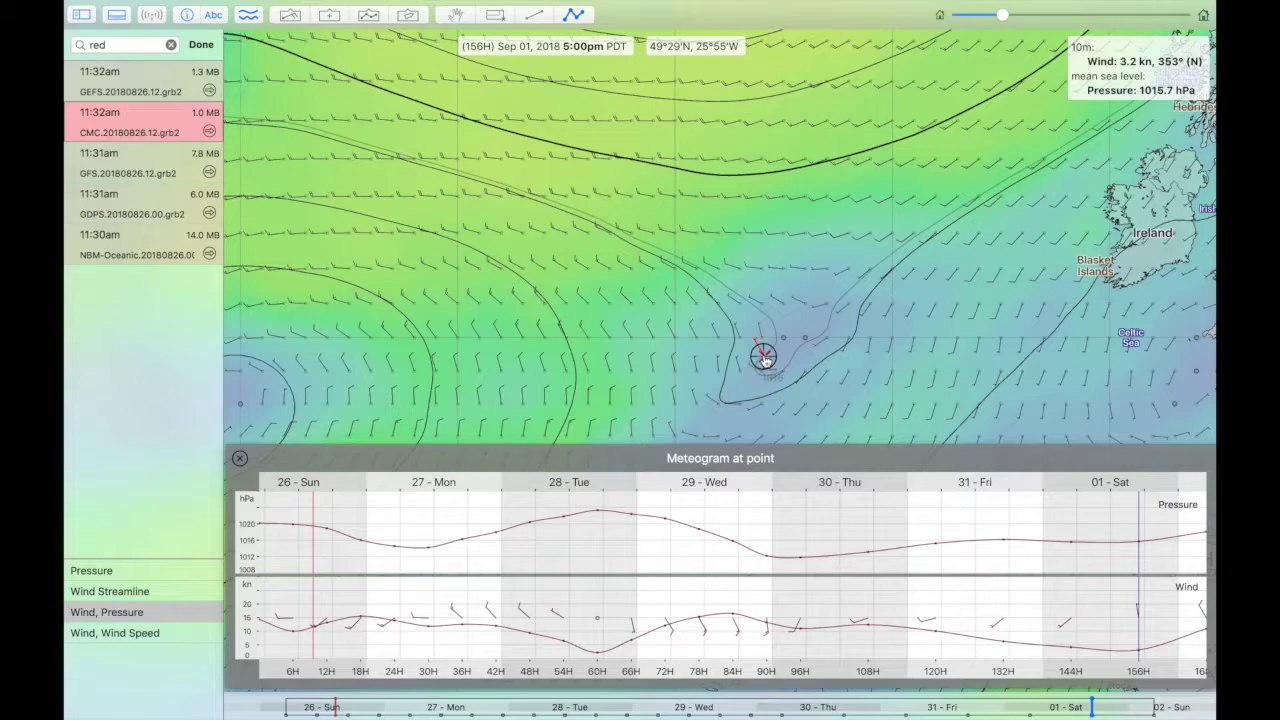
key(Down)
key(Down)
key(Down)
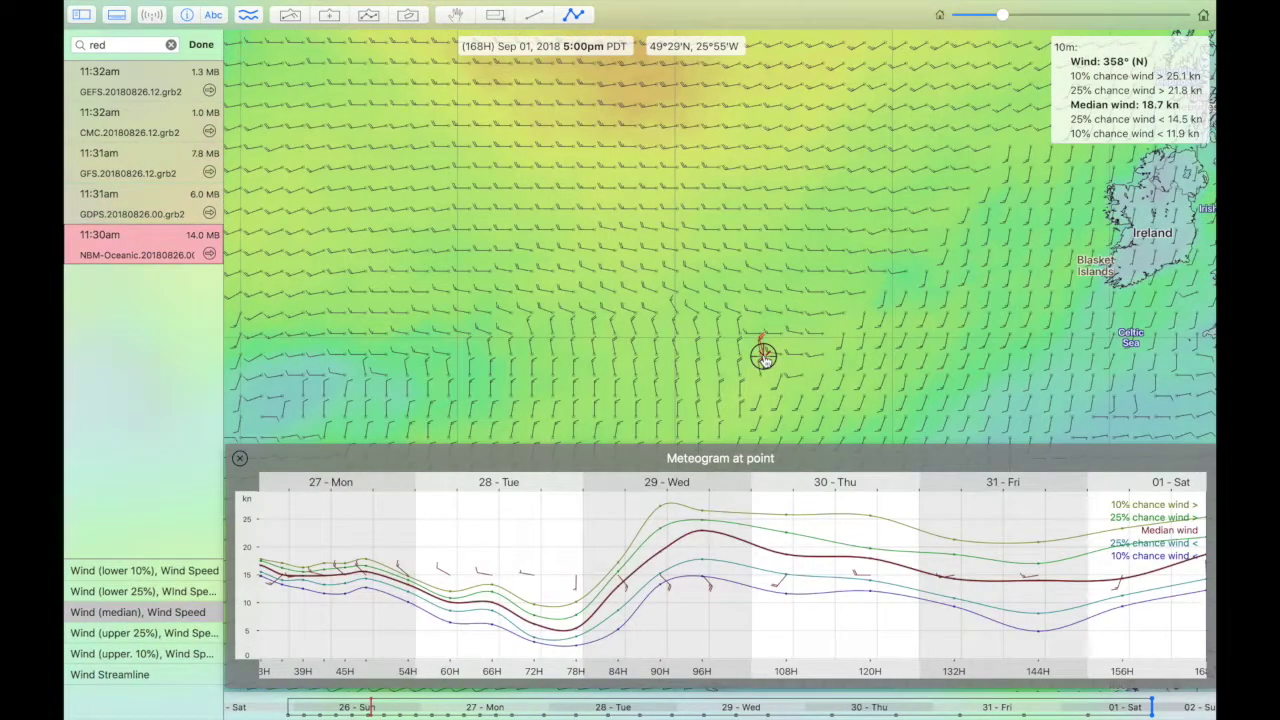
- Scrub the GDPS forecast time between Aug 31 and Sep 01 to follow the low, then view the GFS forecast
key(Up)
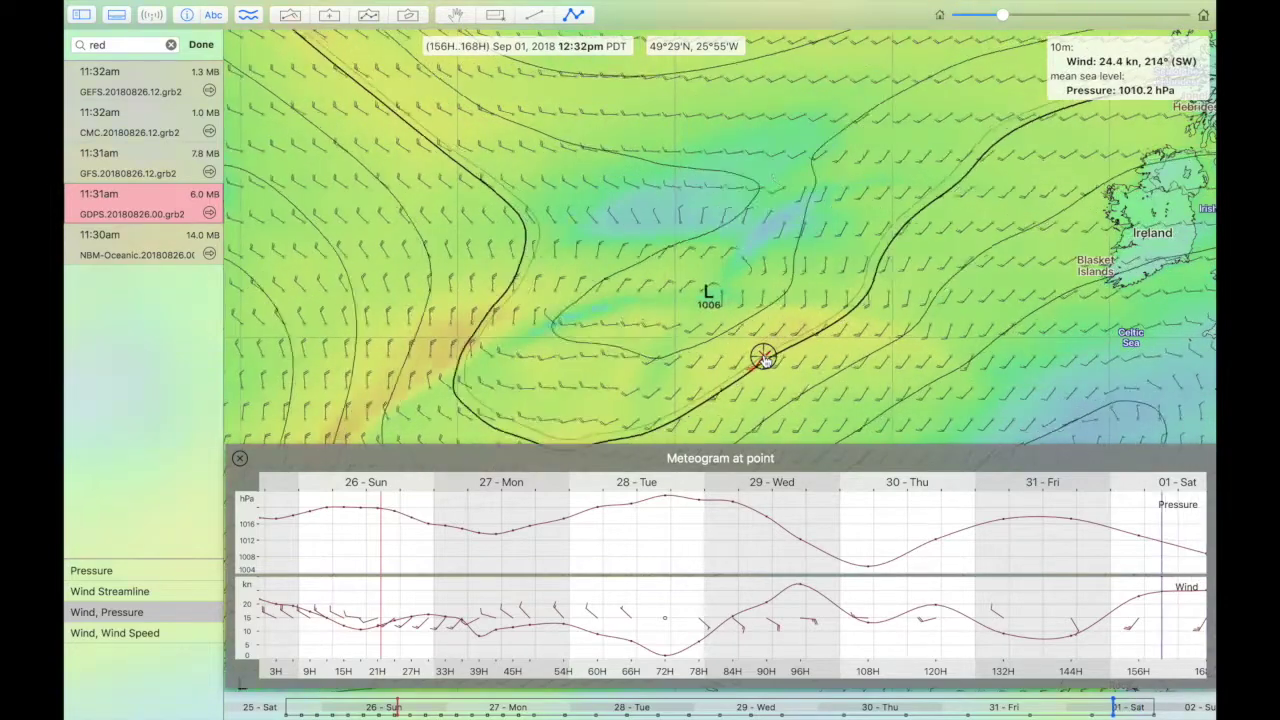
scroll(763, 358, down, 10)
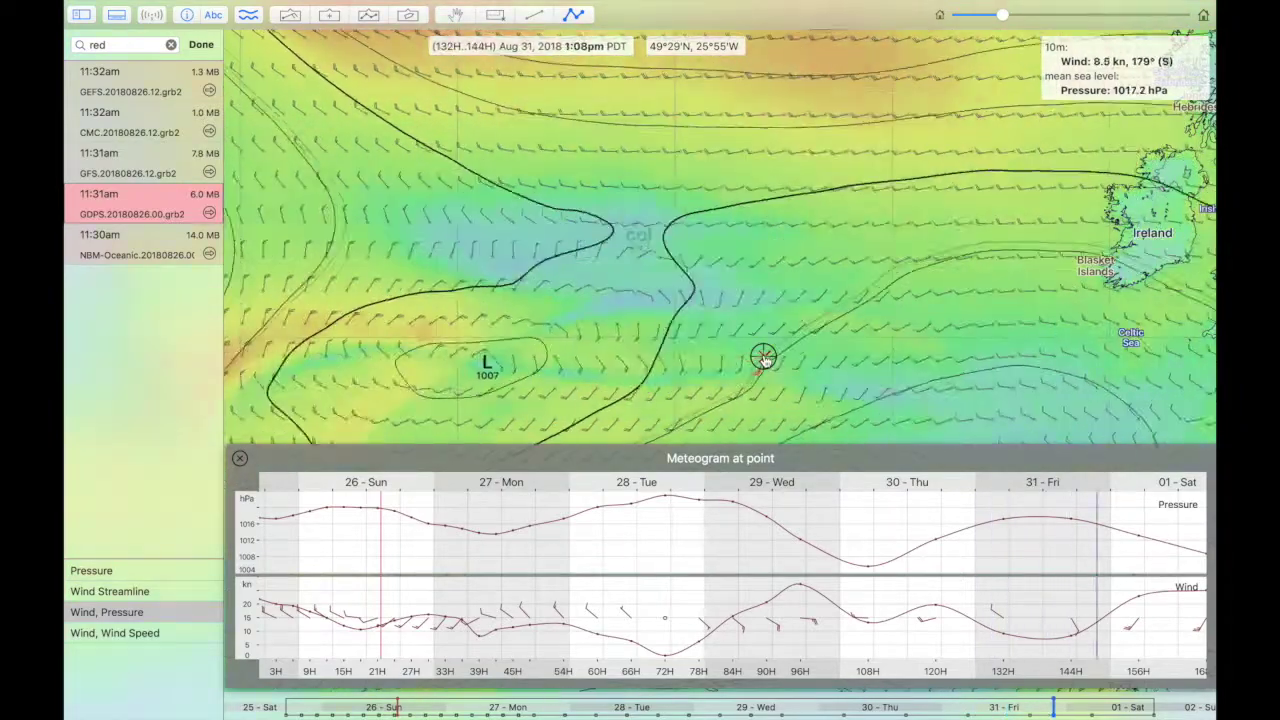
scroll(763, 358, up, 3)
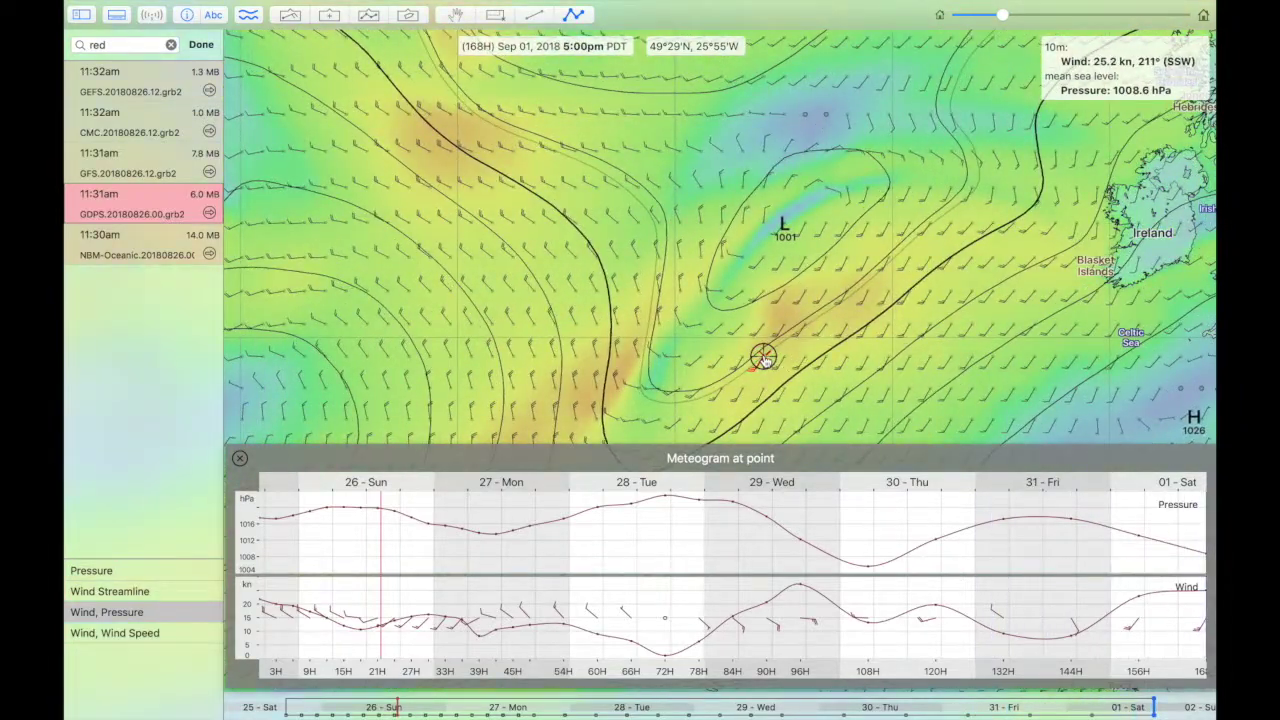
scroll(763, 358, down, 1)
key(Up)
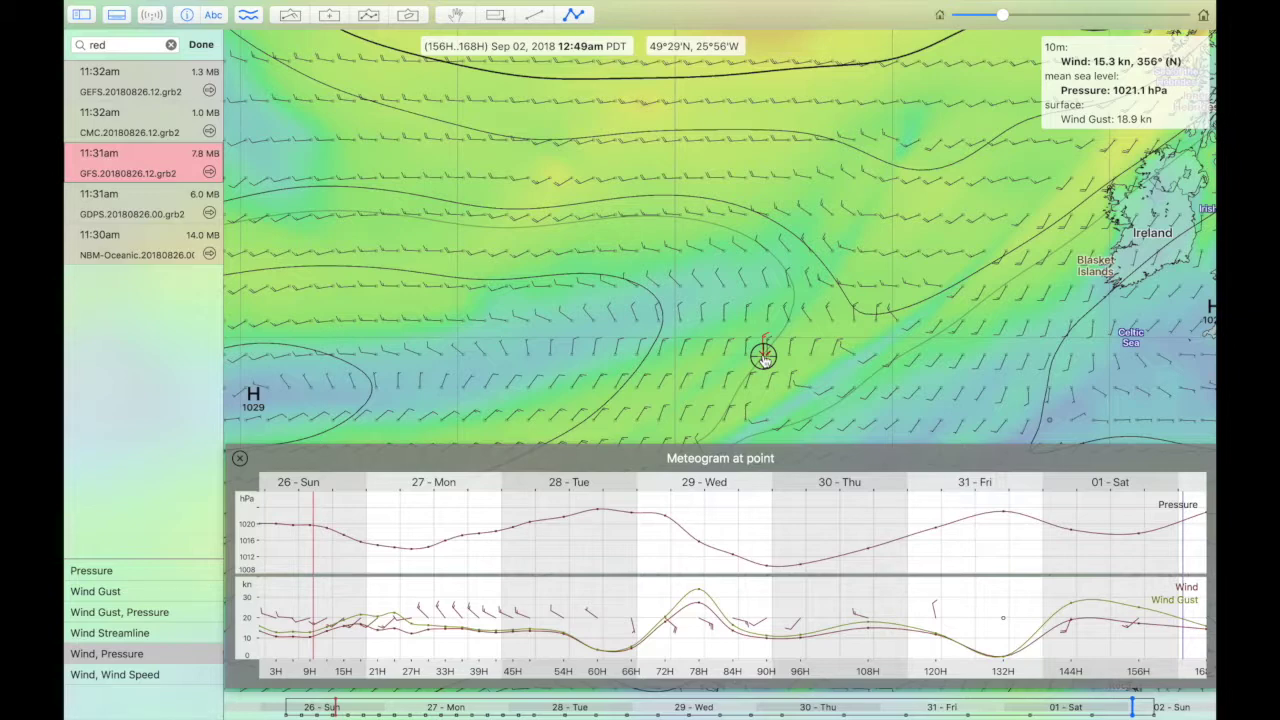
- Return to NBM Oceanic and bring the first days of its meteogram, from Aug 26, into view
key(Down)
key(Down)
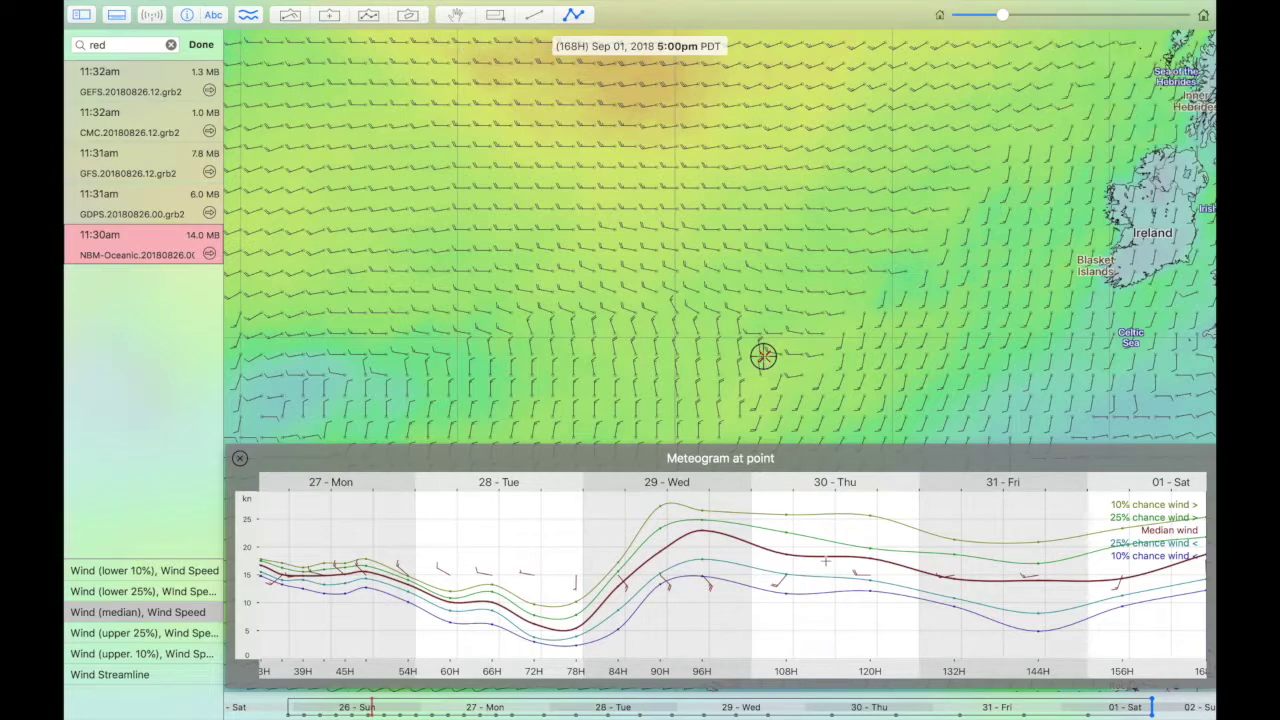
scroll(826, 562, left, 5)
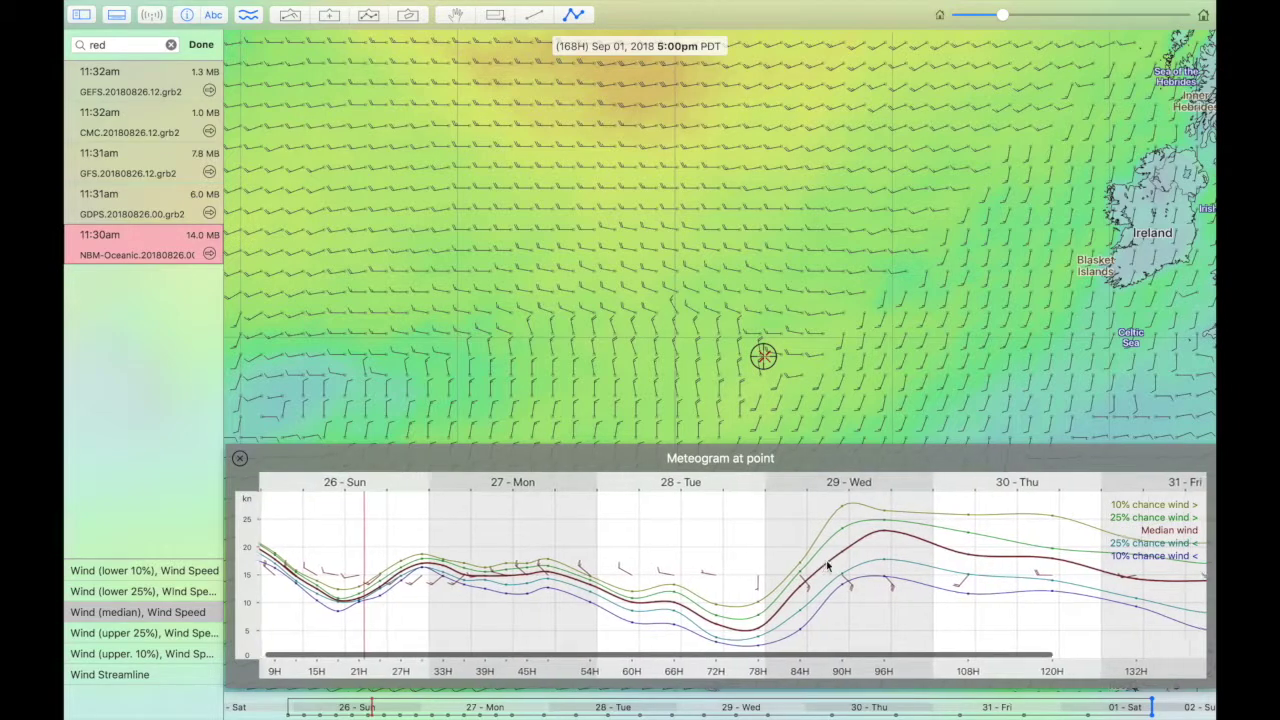
scroll(826, 566, left, 1)
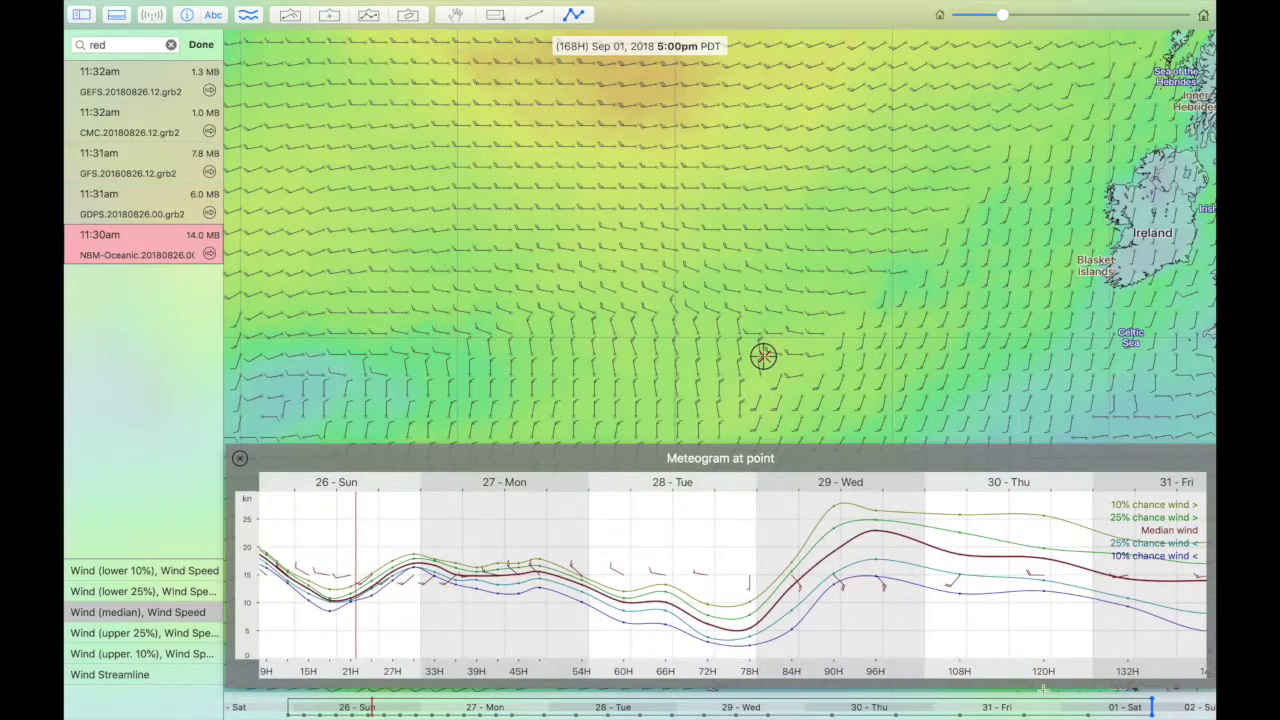
- Move the NBM Oceanic forecast time back to Aug 30, 11:58pm and examine the last days of the meteogram
click(1133, 707)
drag(1133, 707, 933, 708)
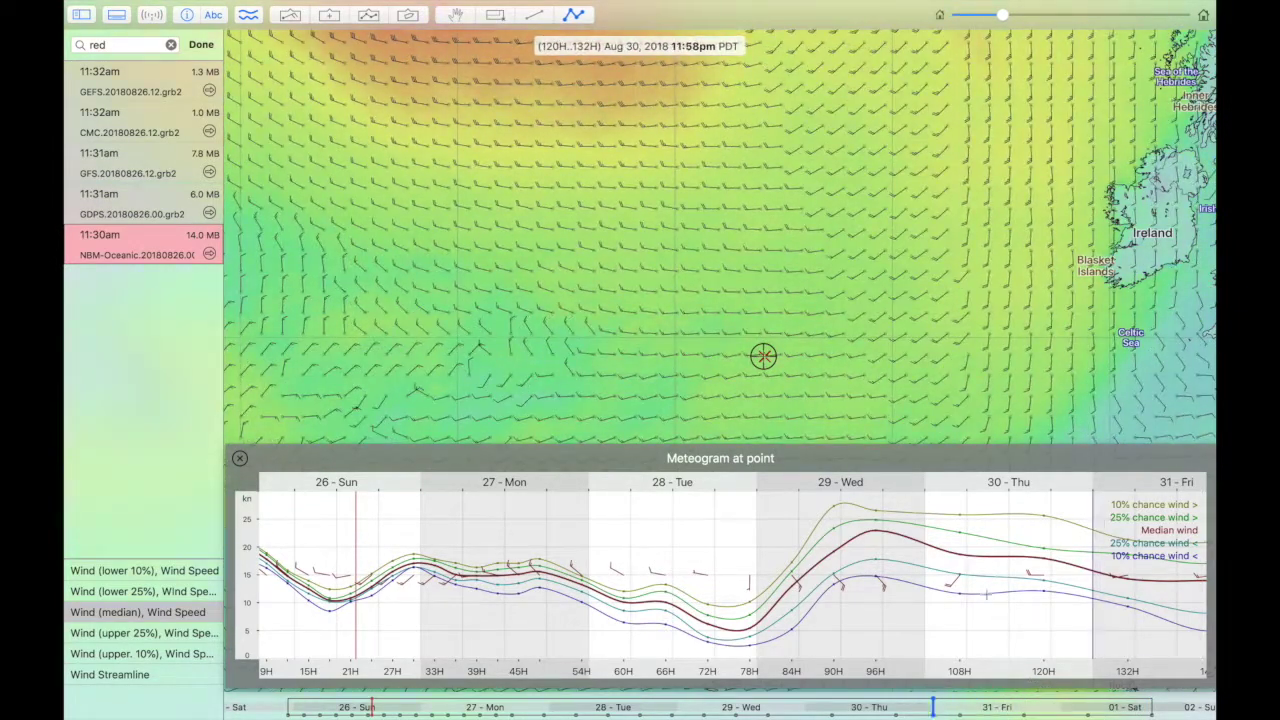
scroll(999, 596, right, 5)
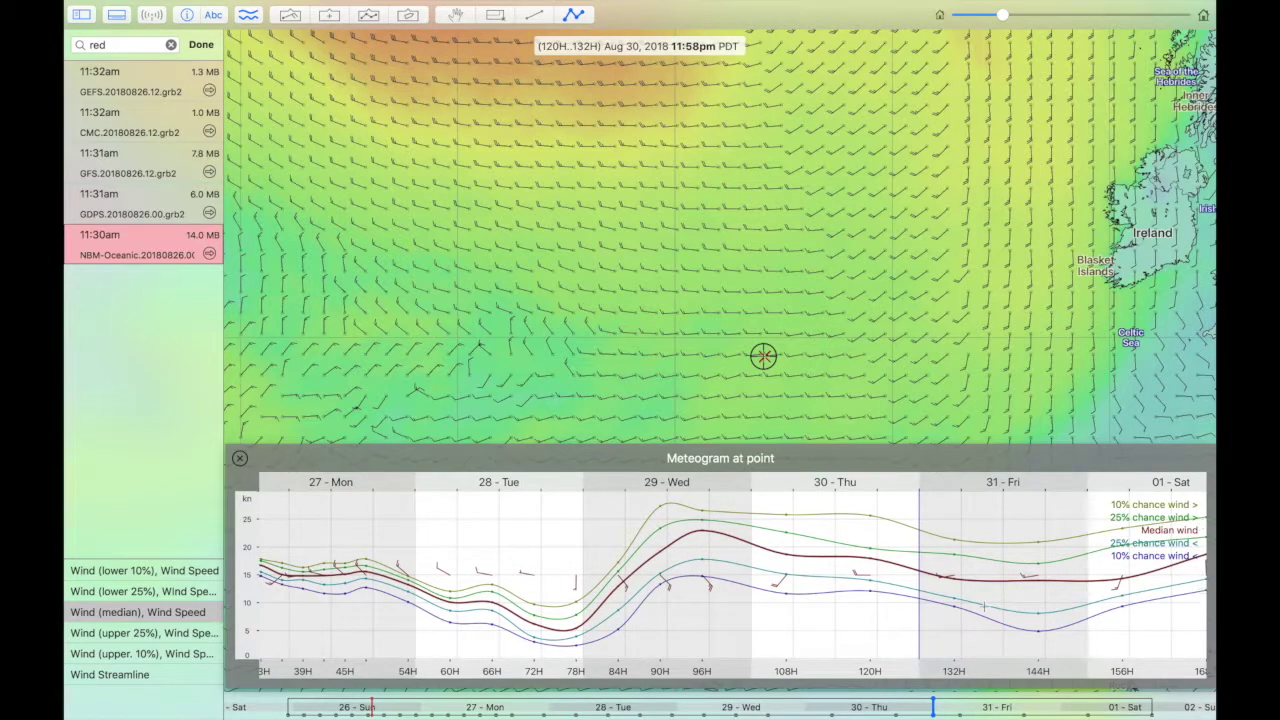
- Move the forecast time to Aug 28, 11:03pm, then to Aug 28, 12:29am, comparing the spread of the wind probabilities in the meteogram
drag(935, 708, 672, 708)
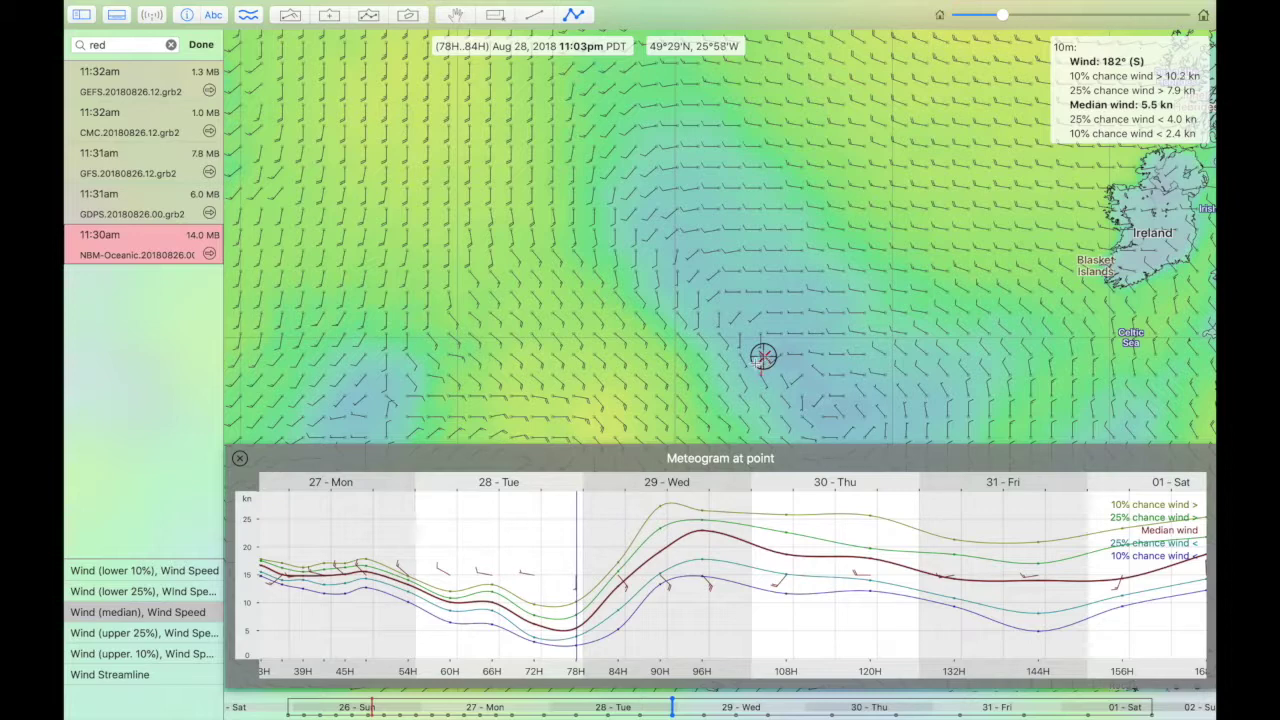
scroll(667, 592, left, 2)
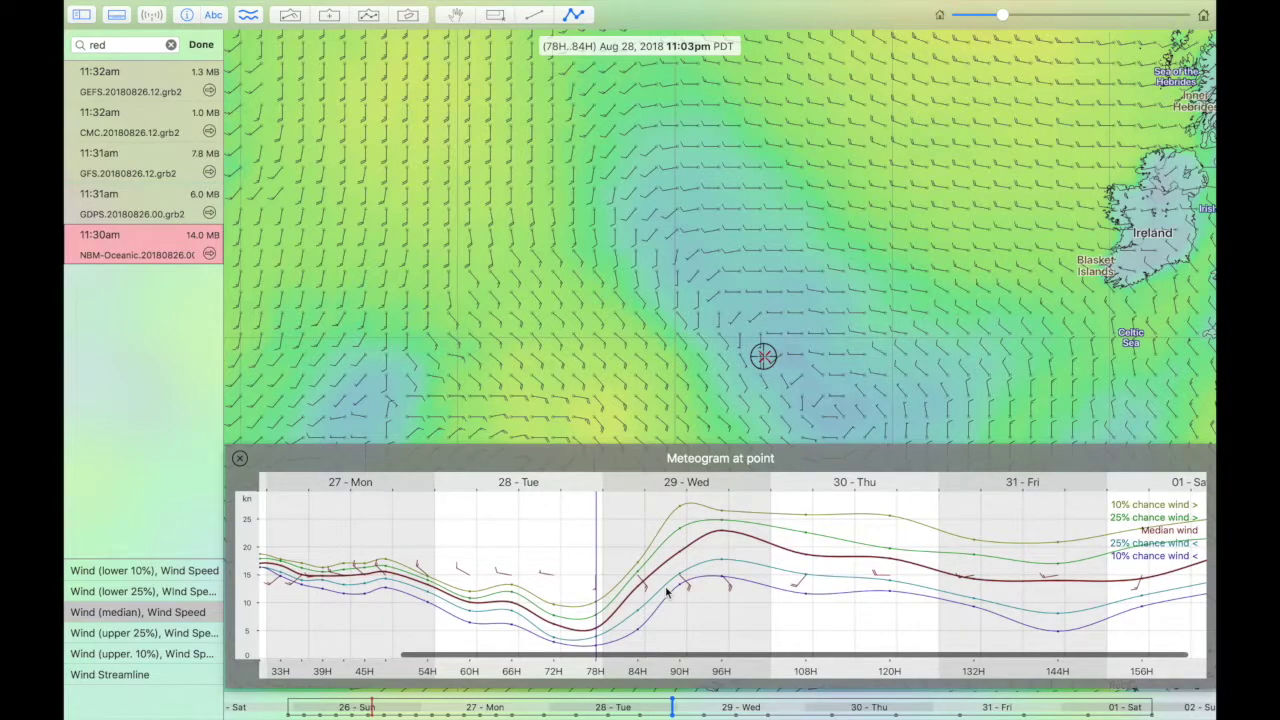
scroll(667, 592, left, 4)
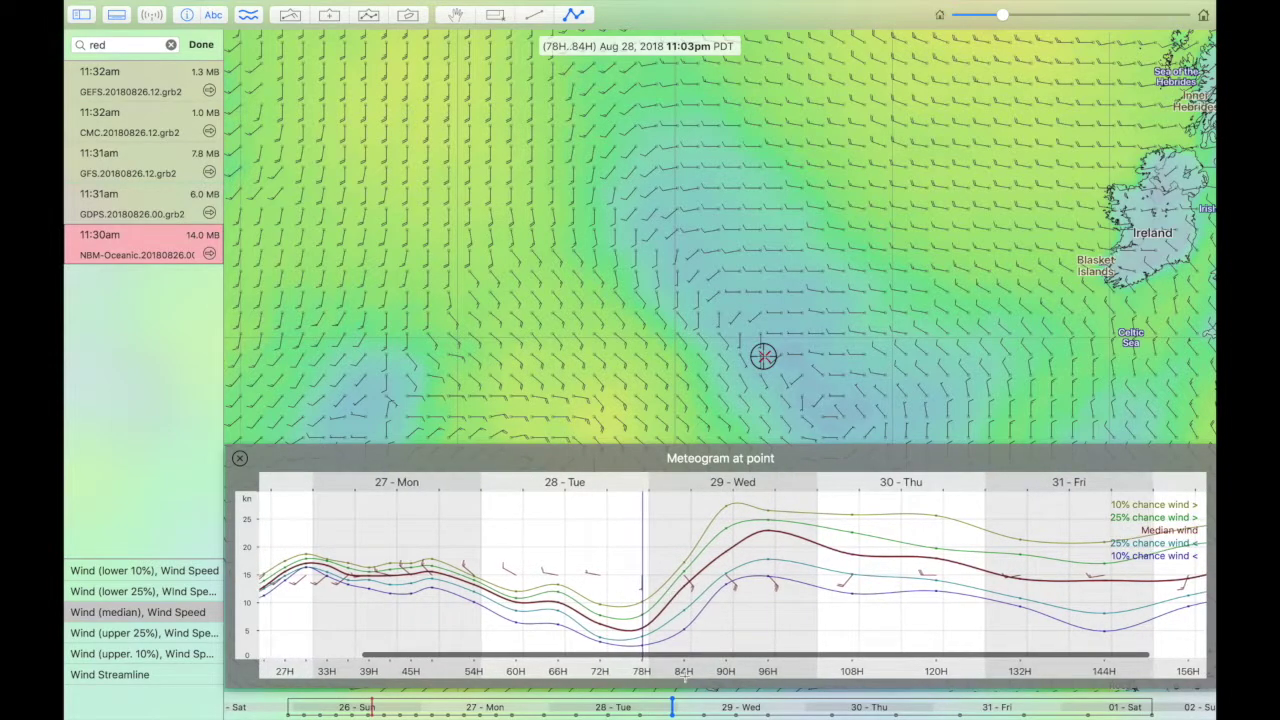
mouse_move(672, 706)
mouse_down()
mouse_move(402, 712)
mouse_move(553, 709)
mouse_up()
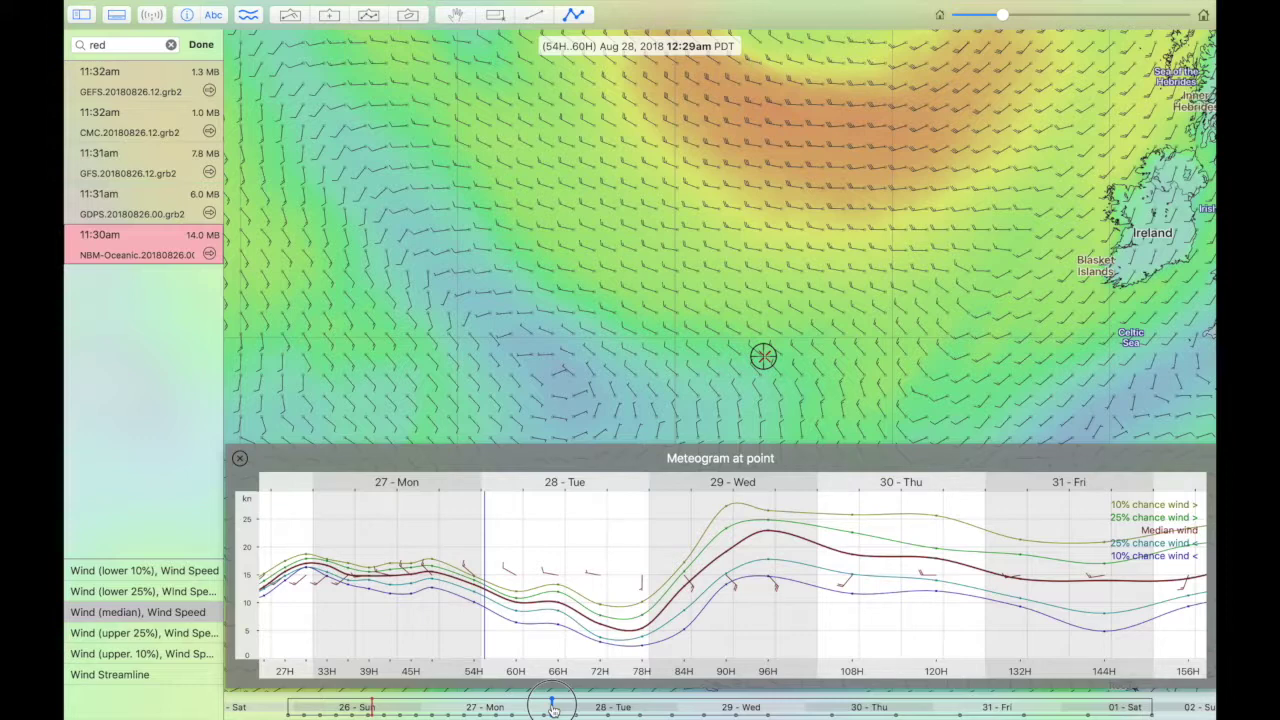
- Move the NBM Oceanic forecast time to Aug 29, 12:05am, then back to Aug 26, 8:48pm, and examine the meteogram's first days
mouse_move(553, 709)
mouse_down()
mouse_move(540, 709)
mouse_move(679, 709)
mouse_up()
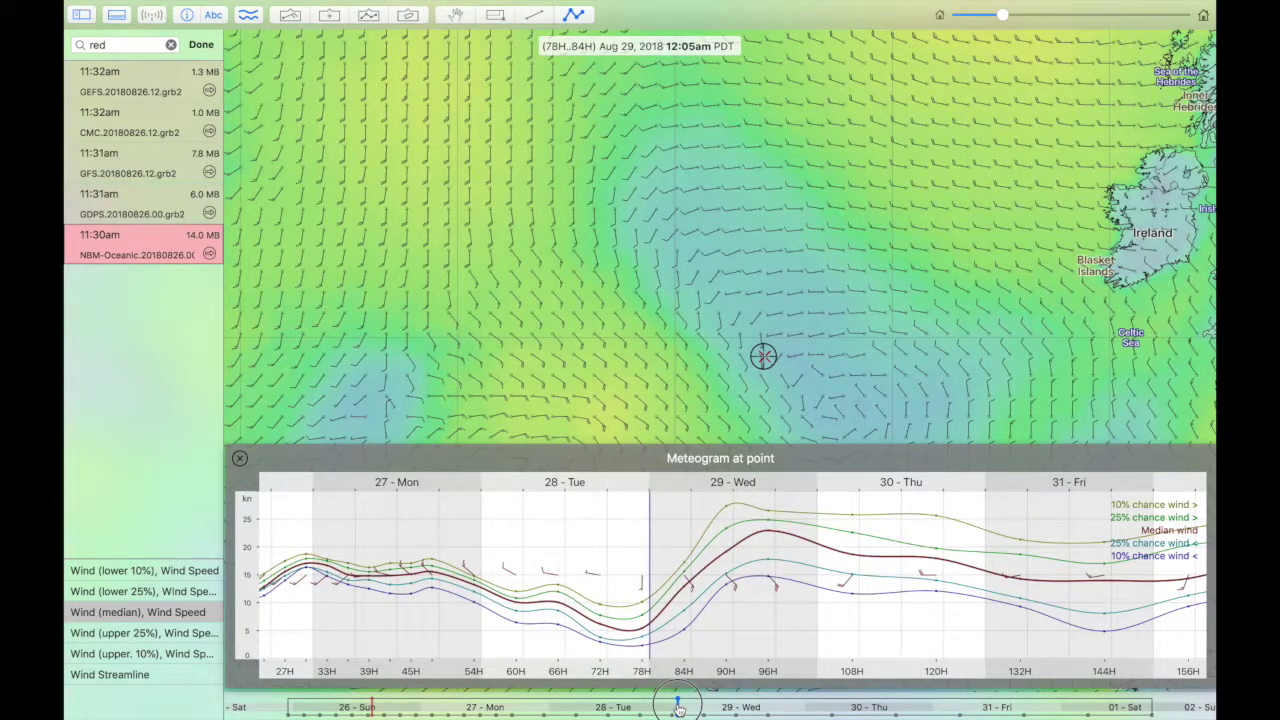
drag(679, 709, 679, 709)
drag(679, 708, 404, 707)
scroll(352, 631, left, 3)
scroll(352, 631, left, 2)
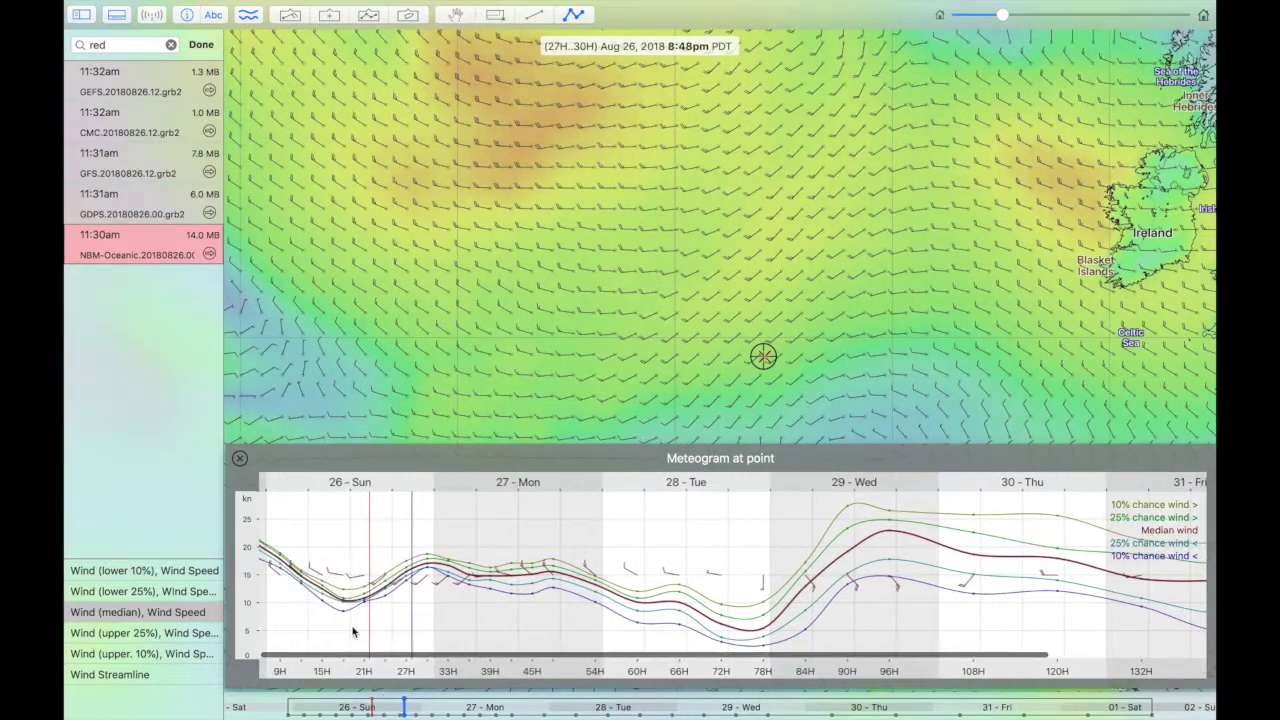
- Advance the forecast time to Aug 29, 12:16am, then to Sep 01, 2:11am, comparing the spread of wind probabilities in the meteogram
drag(408, 707, 679, 706)
scroll(757, 616, right, 4)
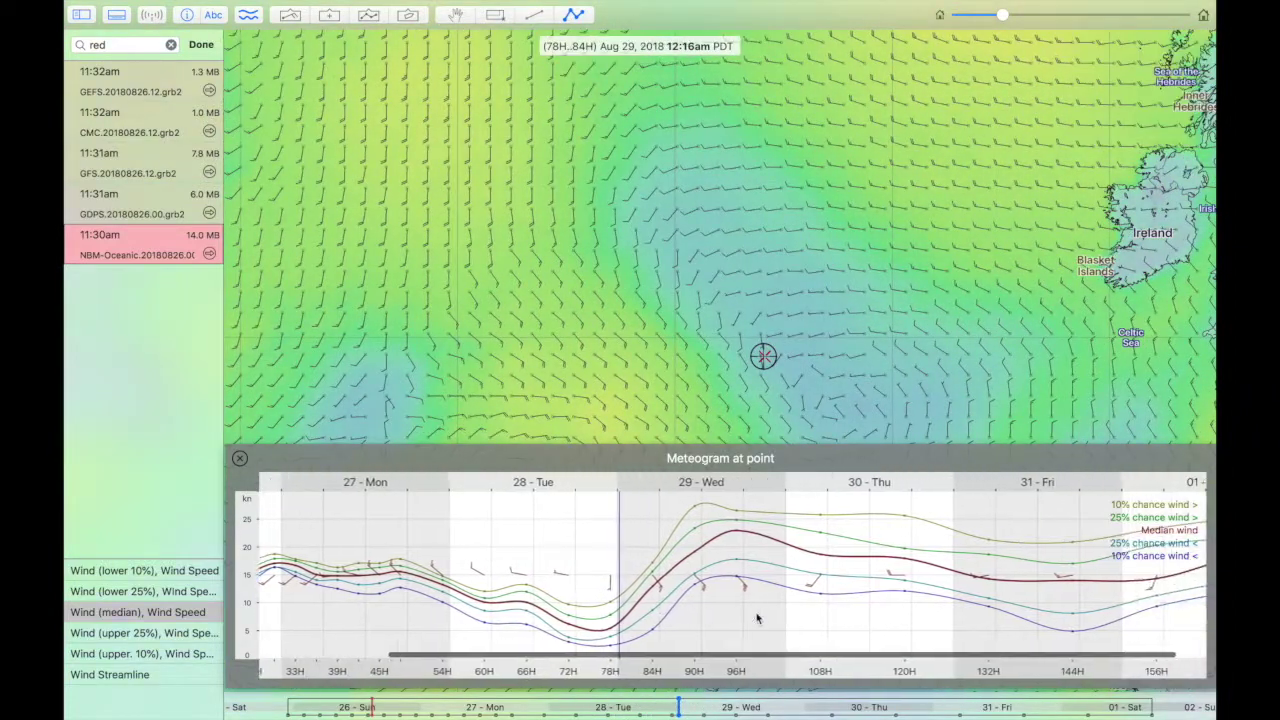
mouse_move(681, 707)
mouse_down()
mouse_move(1088, 709)
mouse_move(1073, 709)
mouse_up()
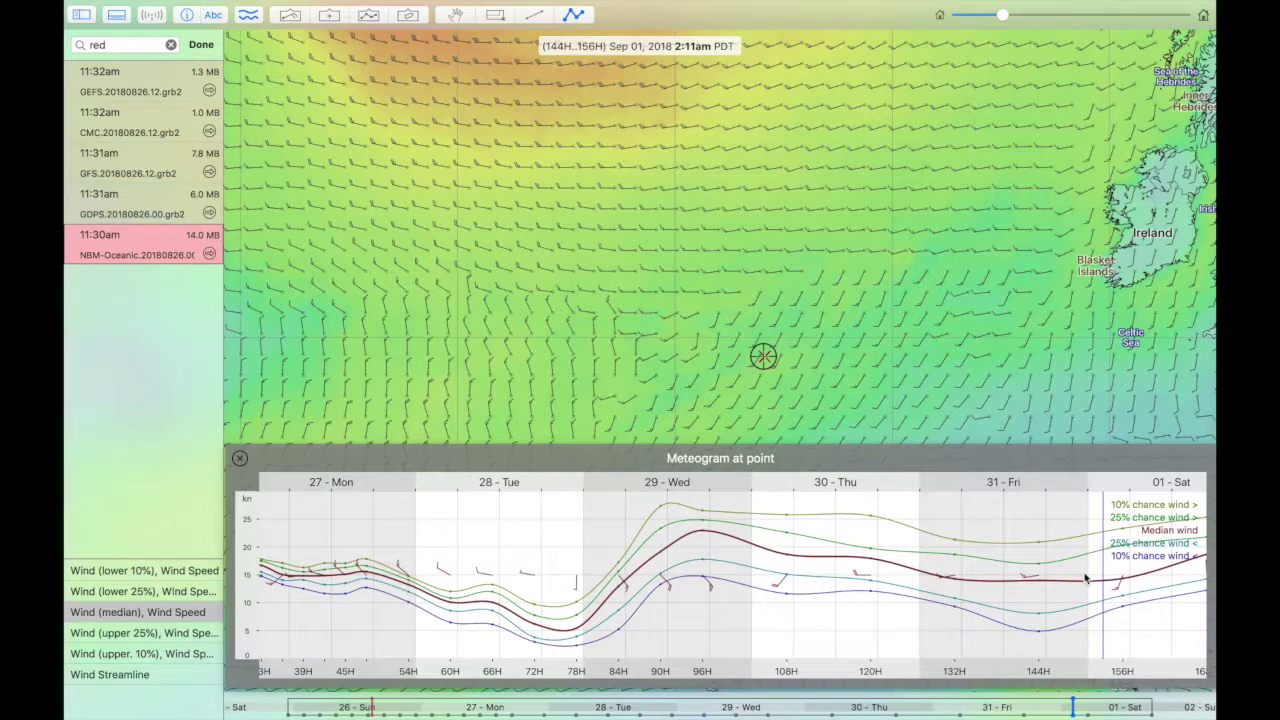
- Examine the meteogram at the Atlantic point southwest of Ireland across Aug 26 to Aug 31
click(768, 360)
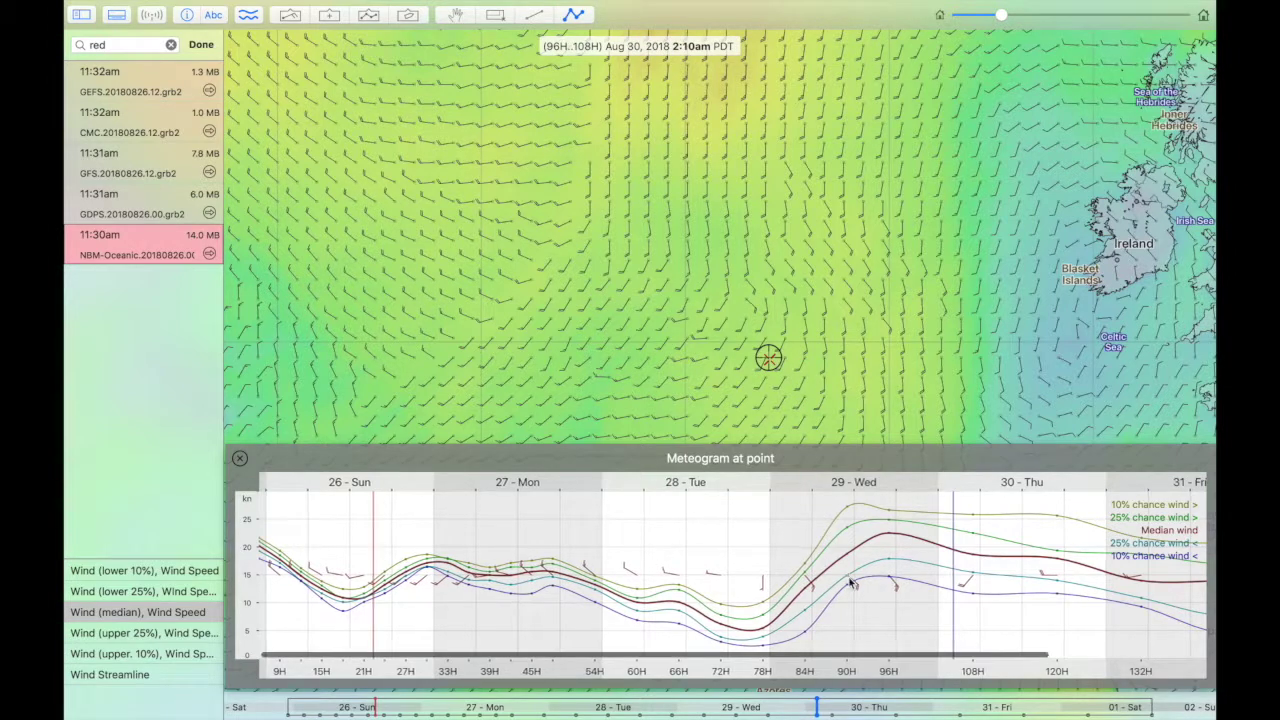
scroll(850, 583, right, 5)
scroll(850, 583, left, 2)
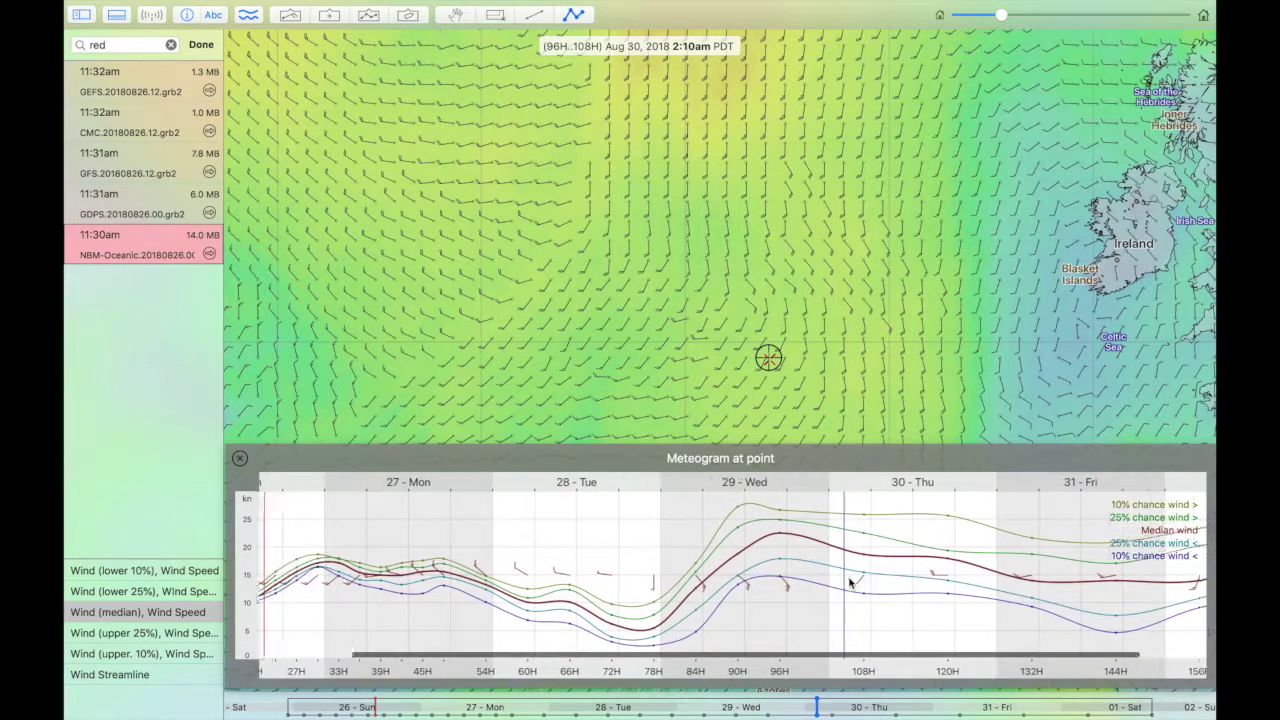
scroll(850, 583, left, 3)
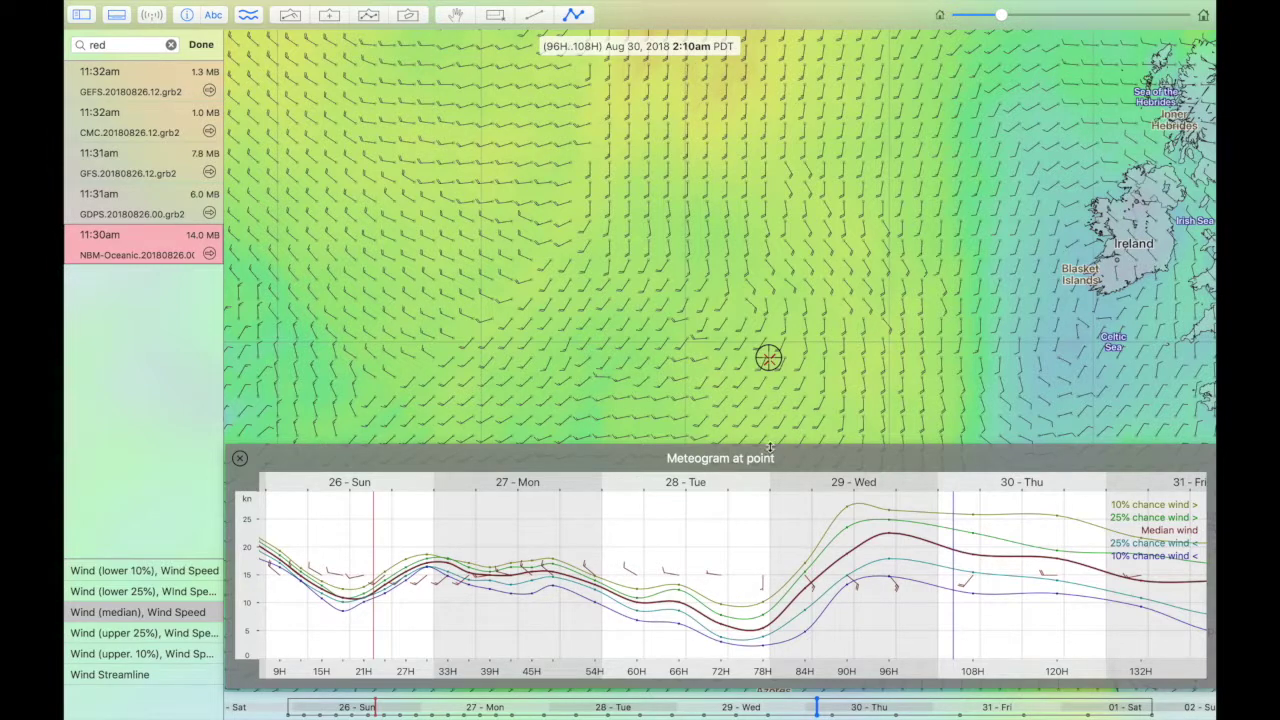
- Inspect the wind probabilities on the map beside the meteogram point at a closer scale
mouse_move(767, 358)
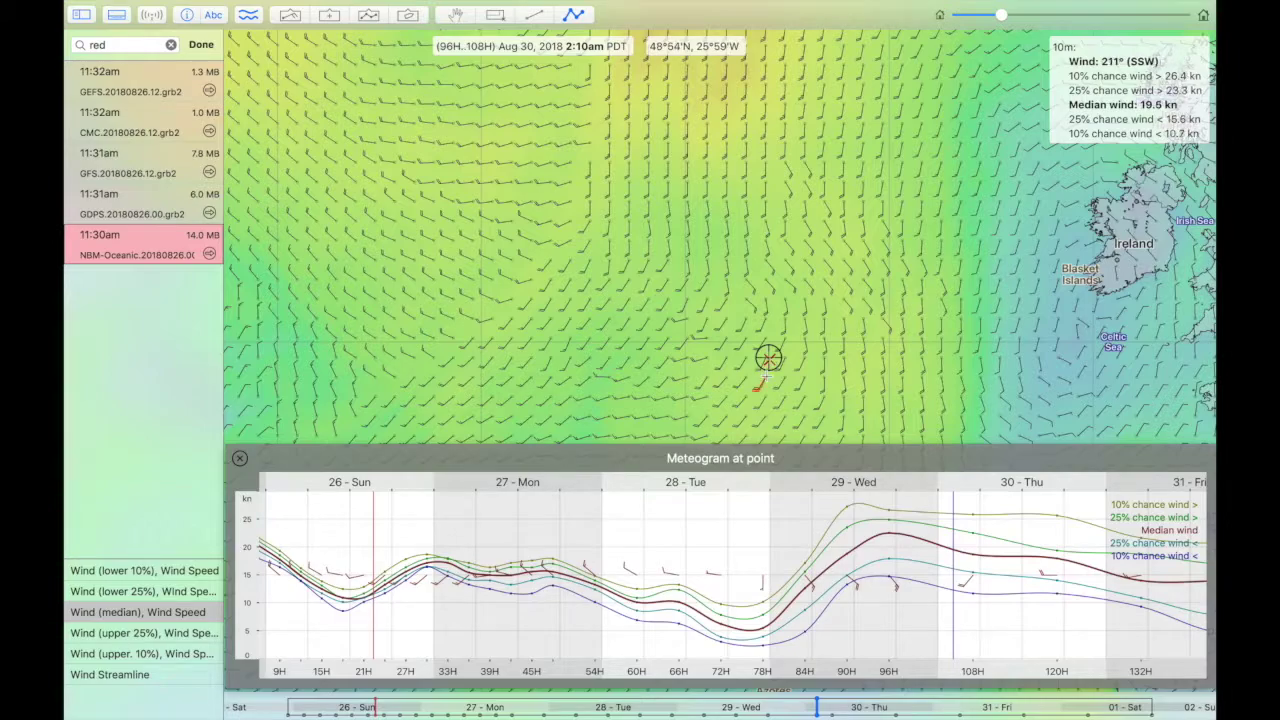
scroll(766, 374, up, 2)
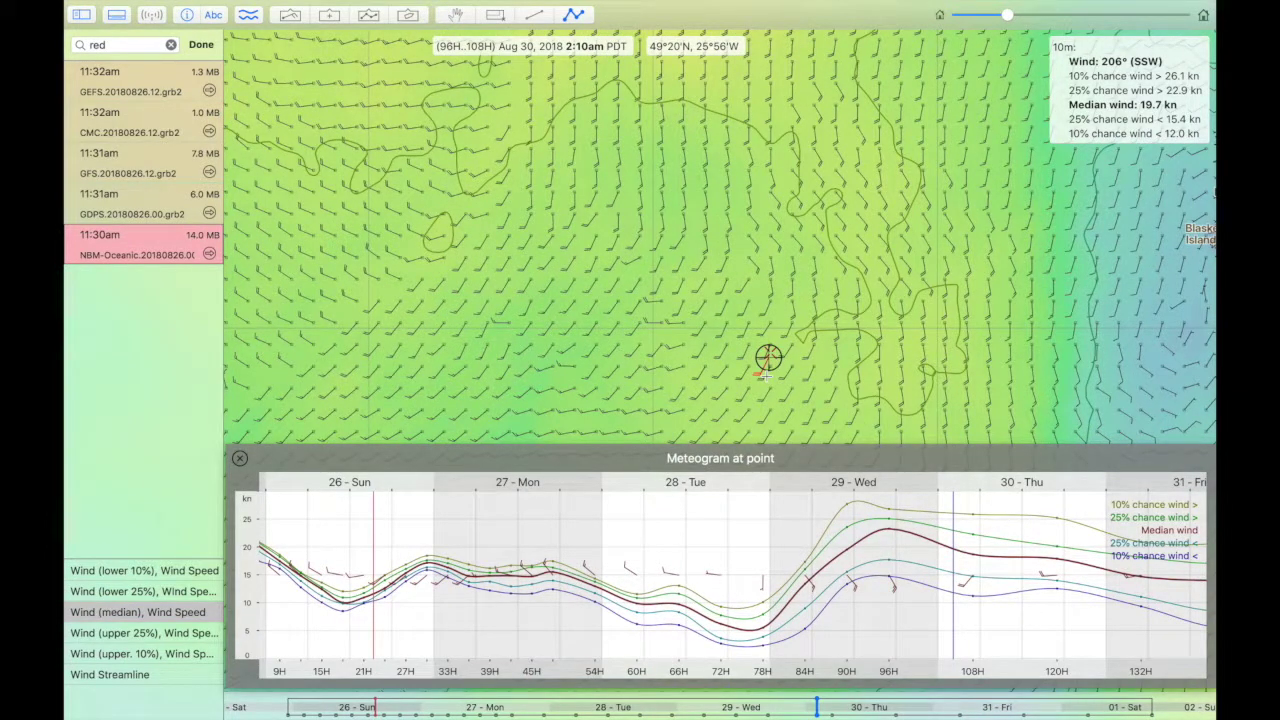
scroll(766, 374, up, 1)
scroll(766, 374, up, 1)
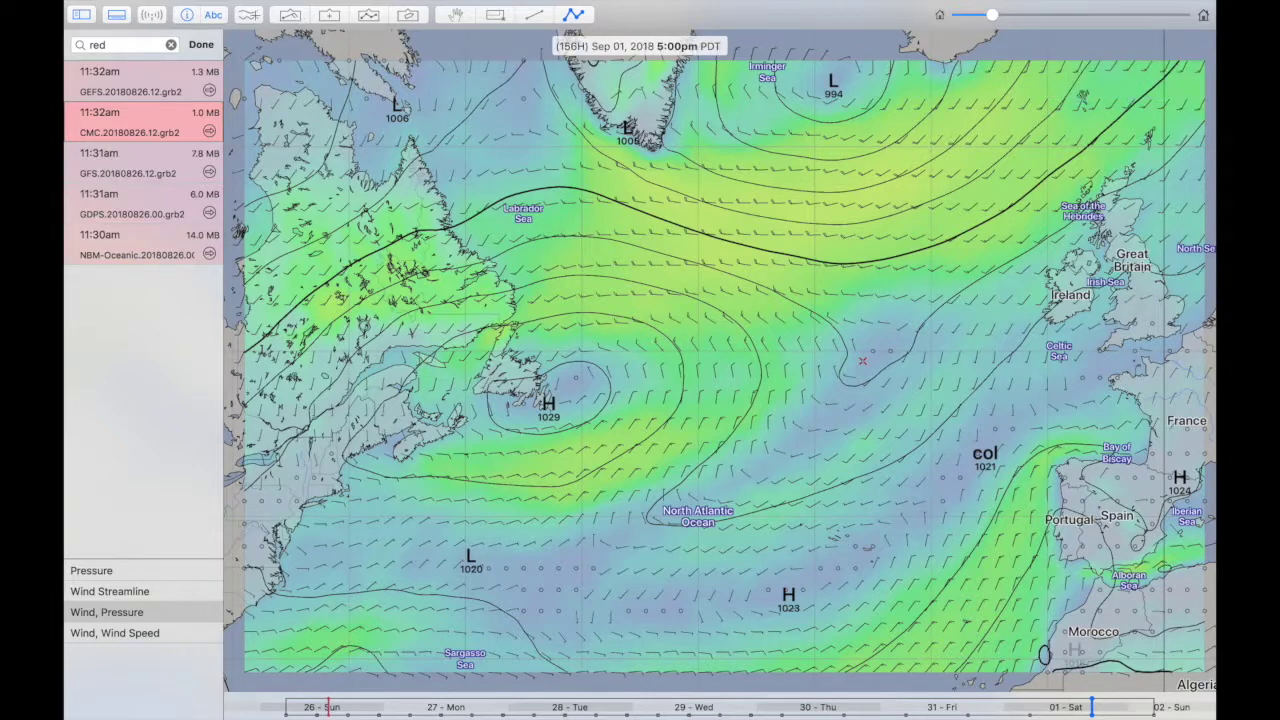
- Undo the creation of the Atlantic point and the file modification that coloured the listed GRIB files red
mouse_move(187, 5)
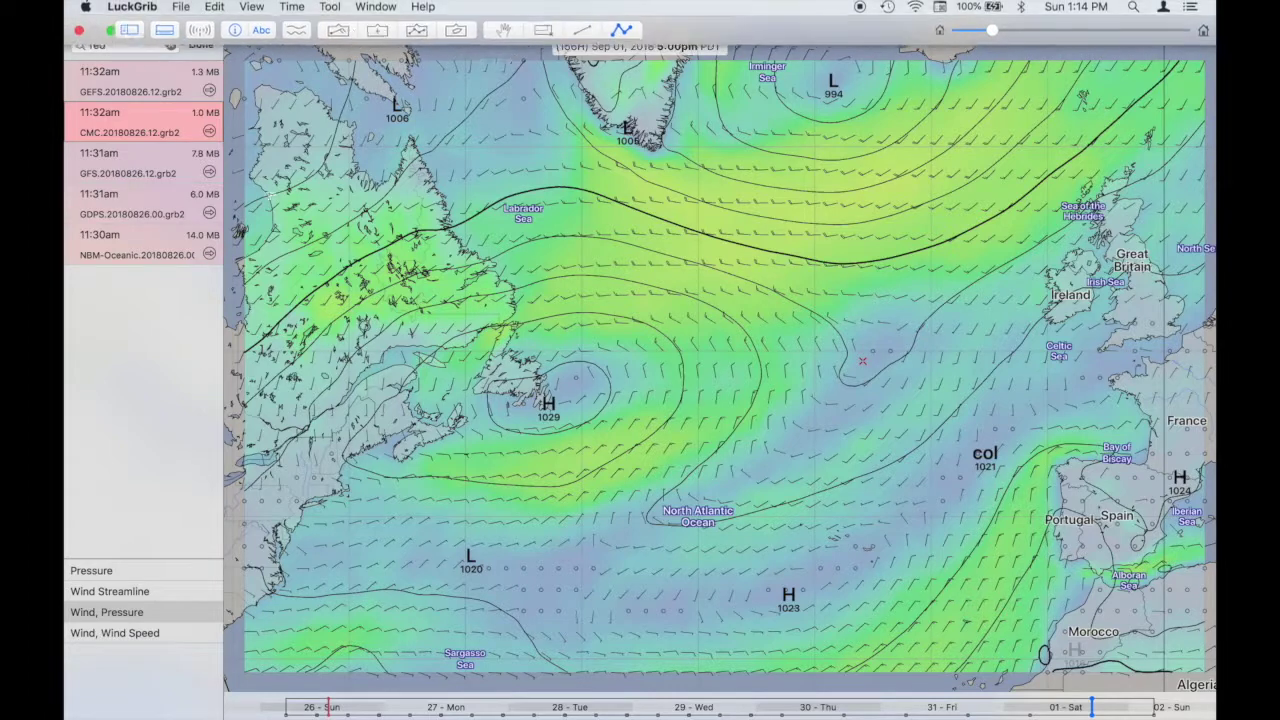
click(214, 8)
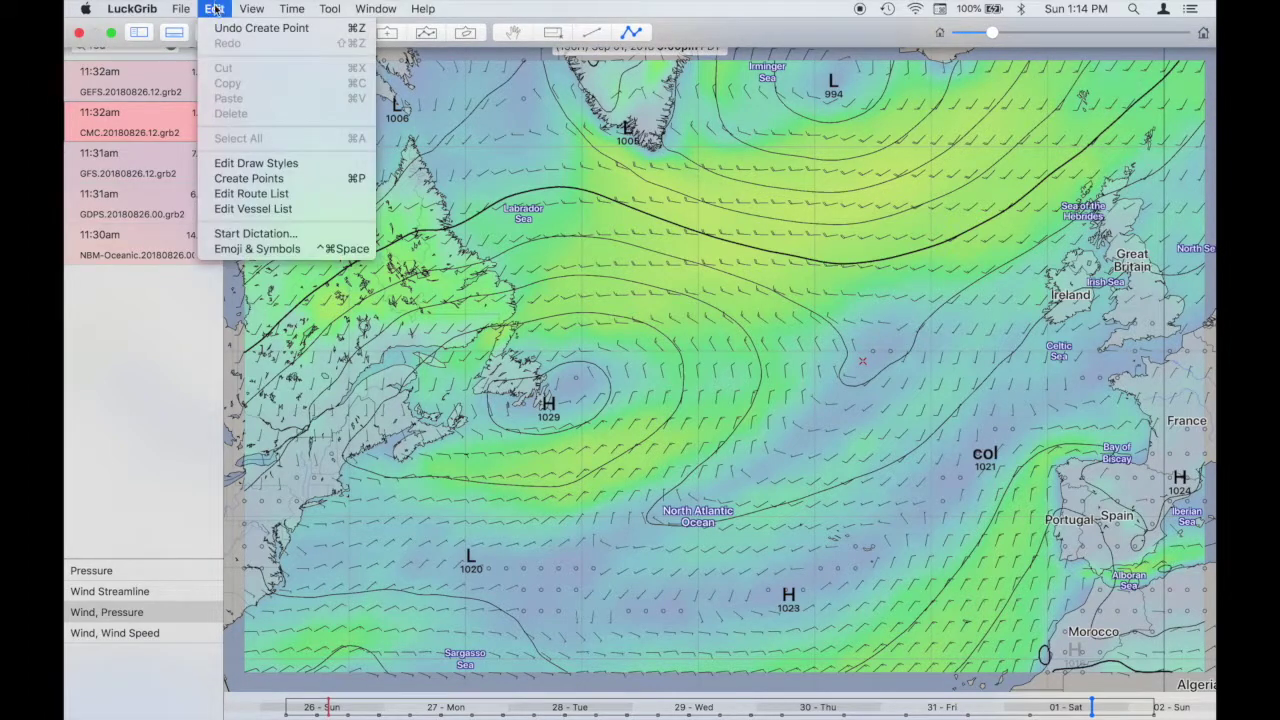
click(222, 30)
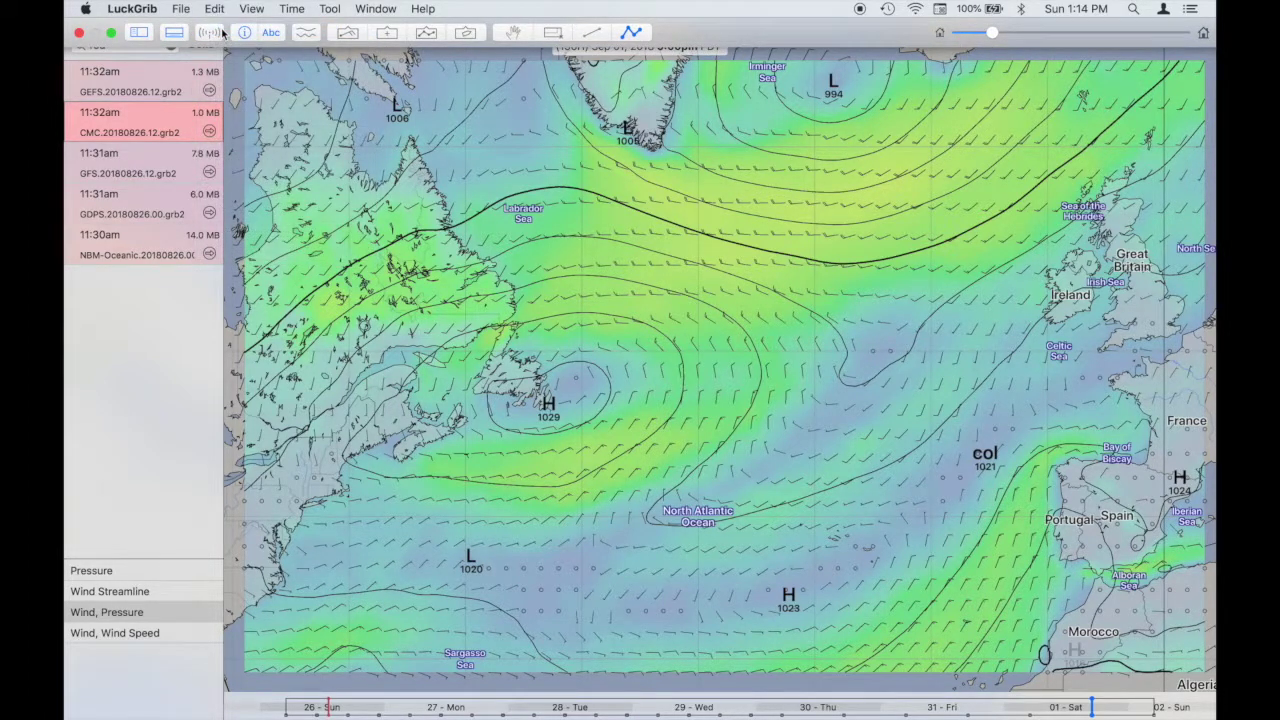
click(214, 8)
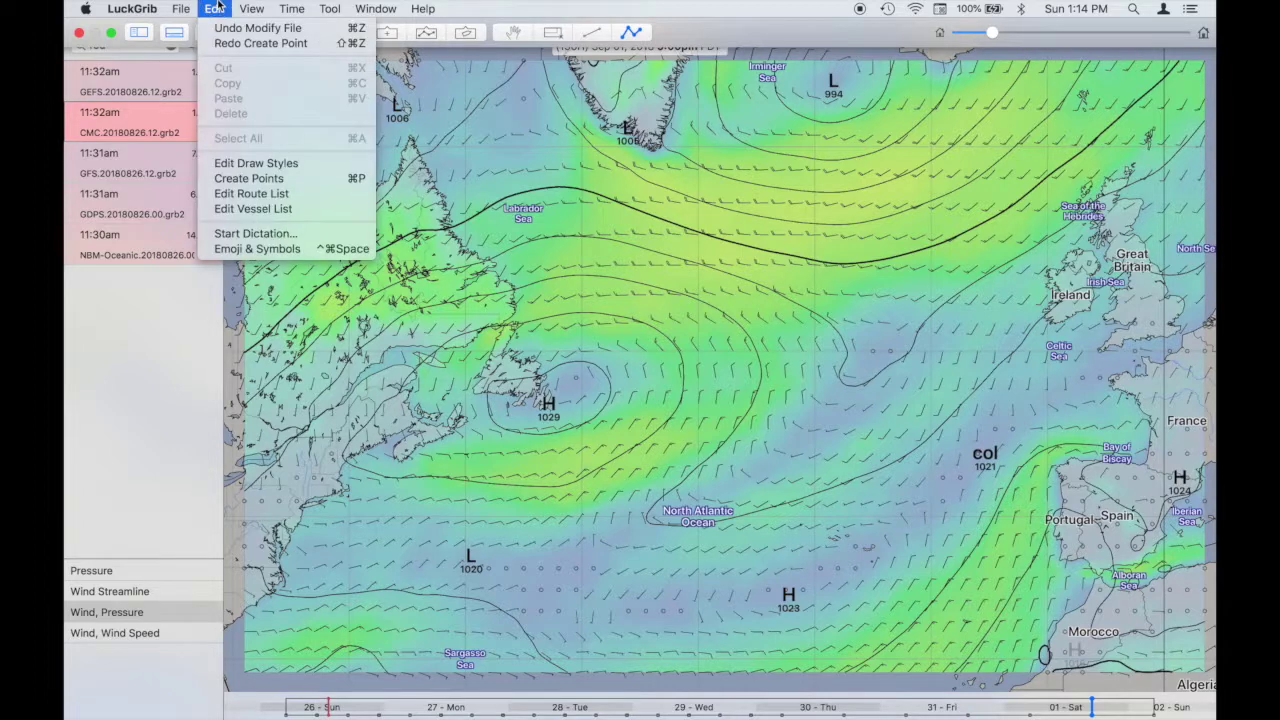
click(221, 31)
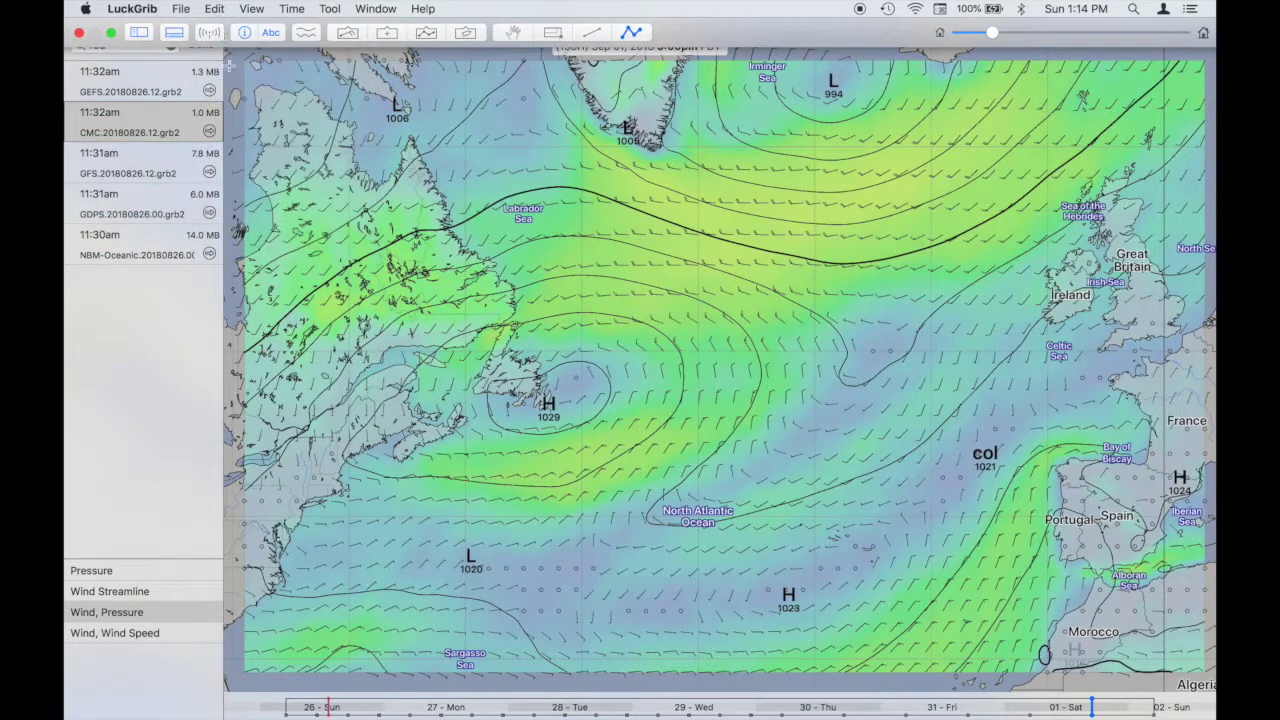
- End the "red" file search and browse the full list of GRIB files
right_click(314, 324)
click(181, 354)
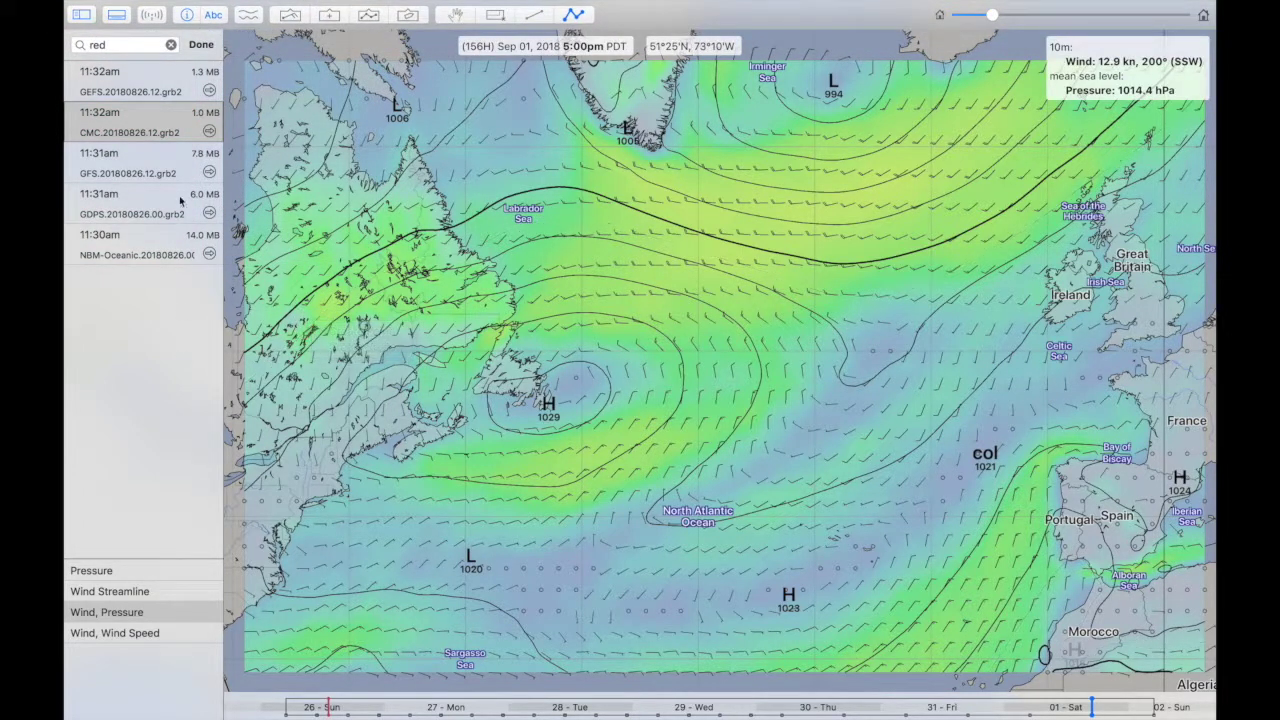
click(199, 45)
scroll(160, 168, down, 4)
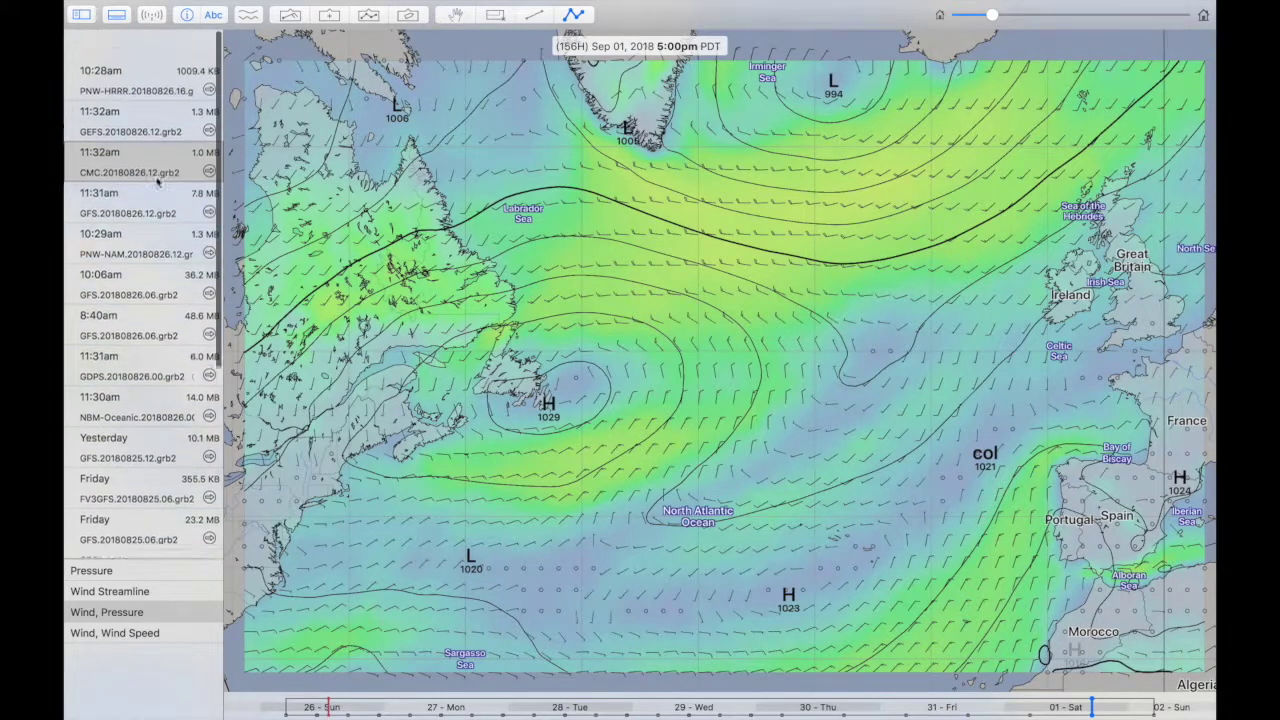
scroll(157, 180, up, 6)
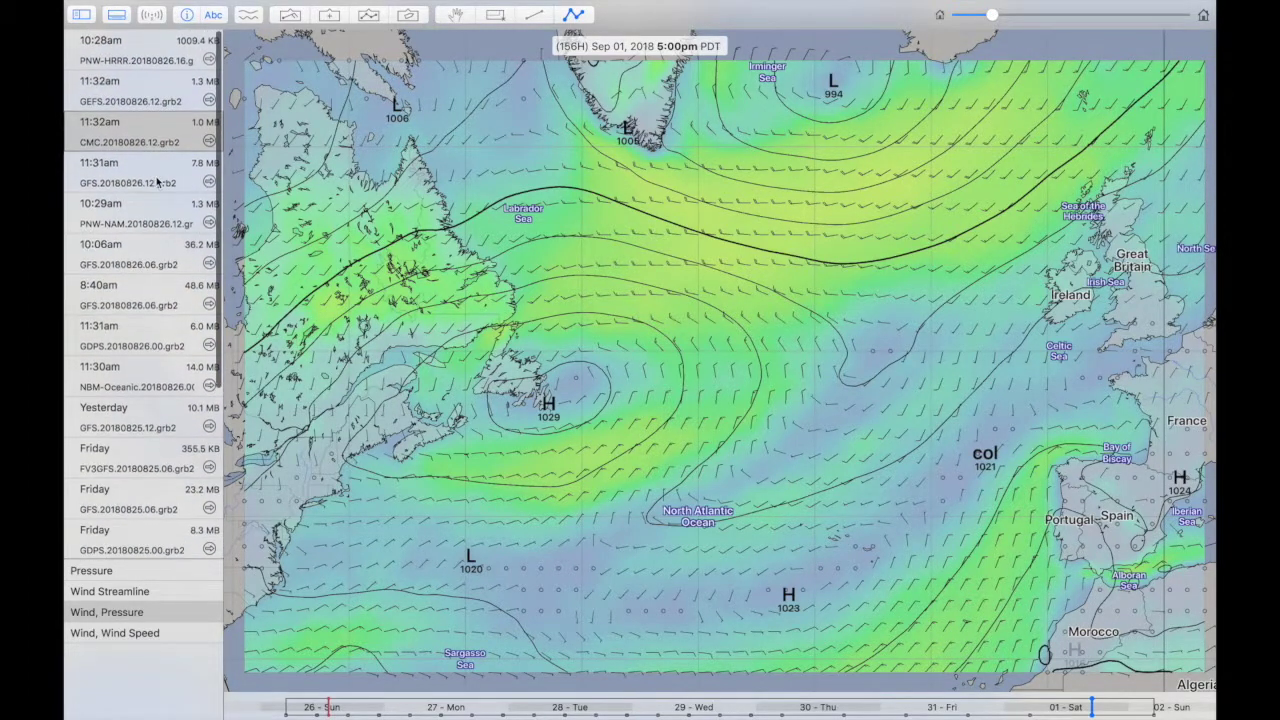